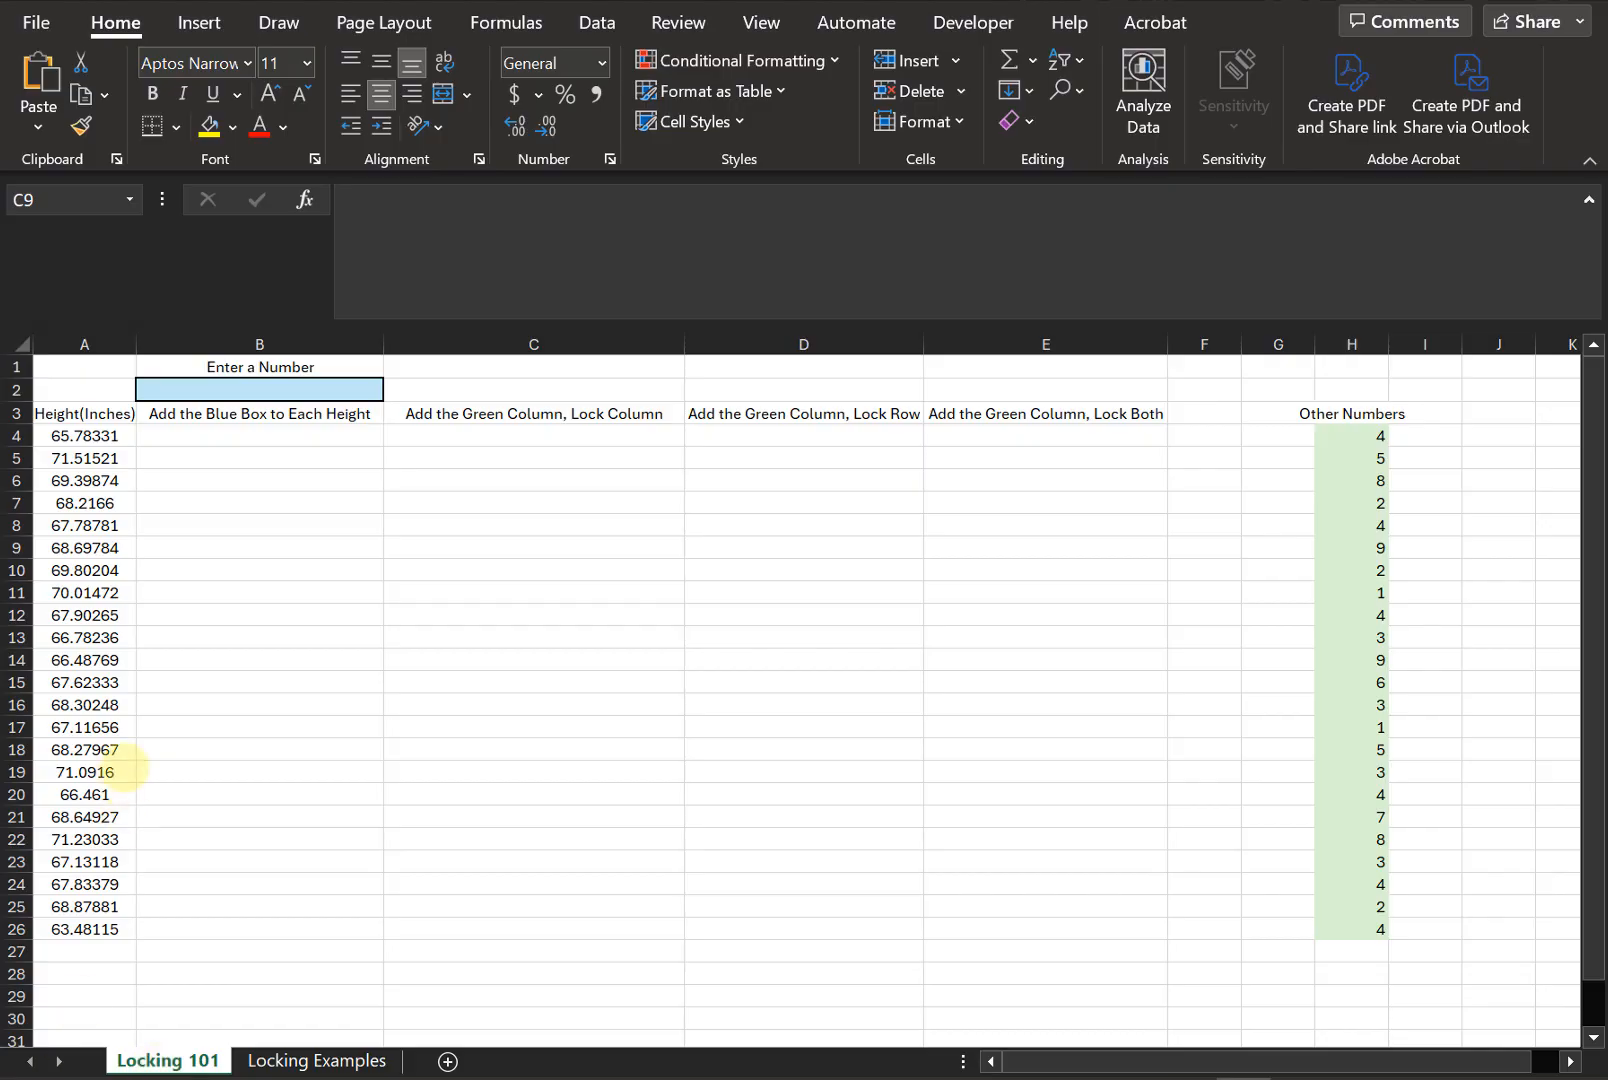
- Enter 4 in the blue input cell B2
left_click(276, 394)
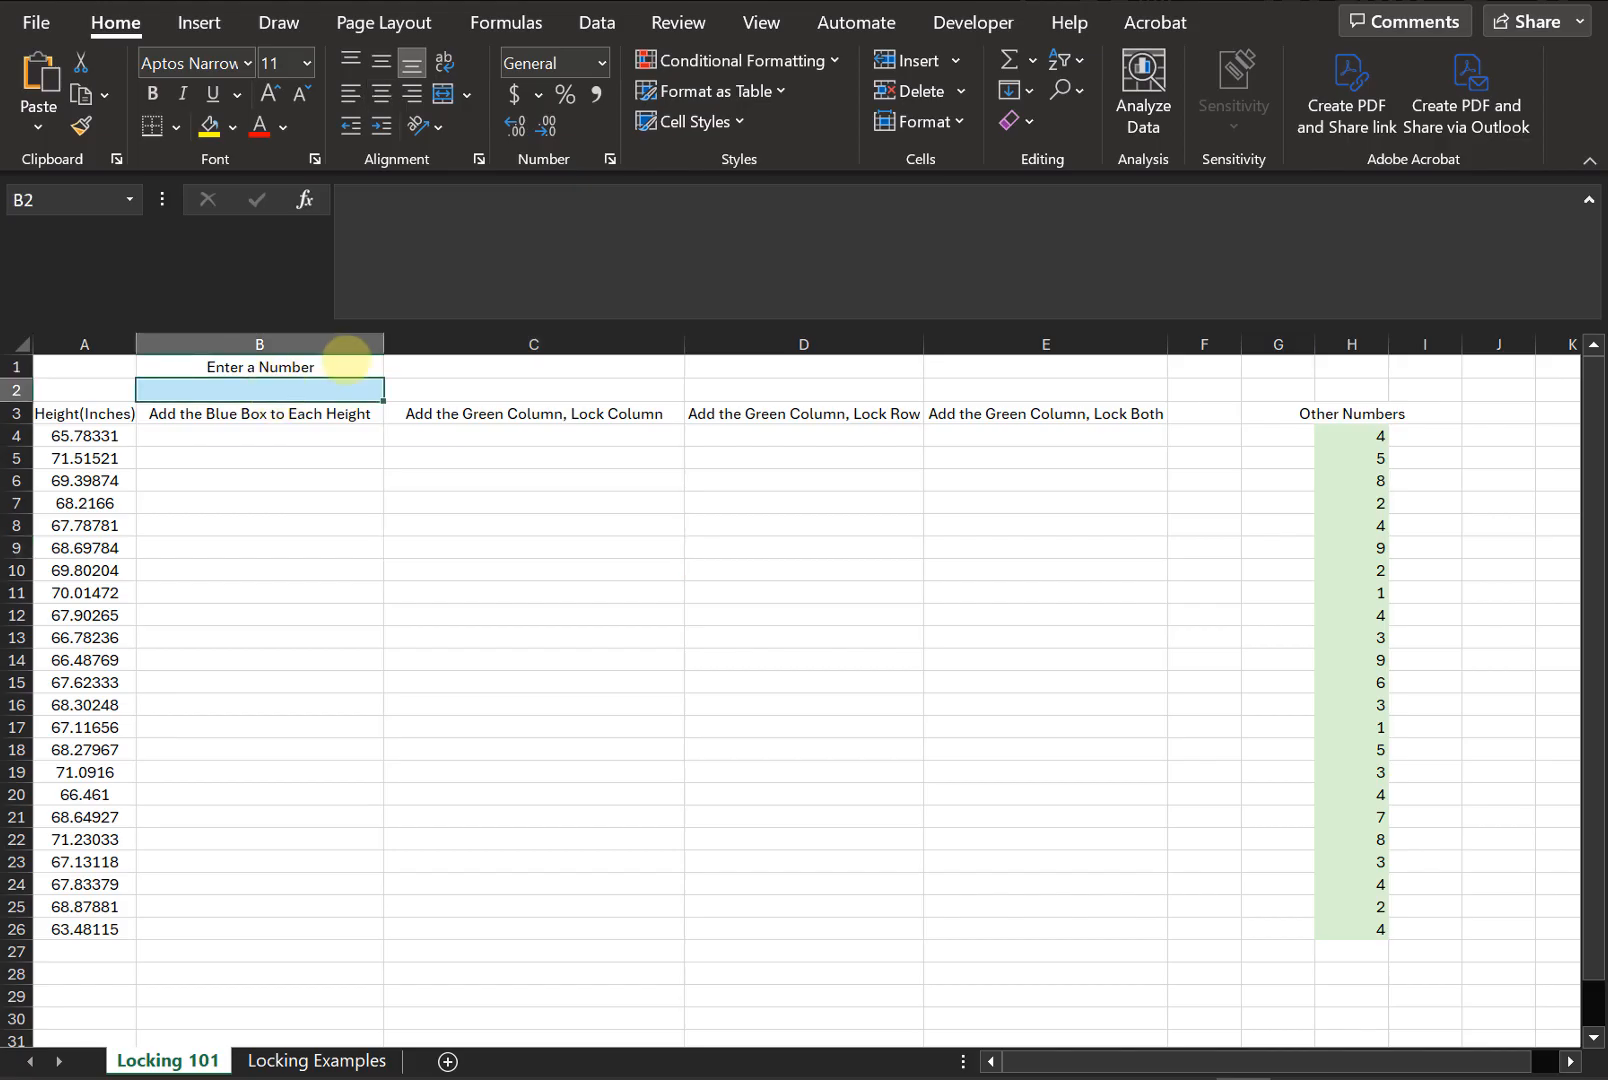
type("4")
key("Return")
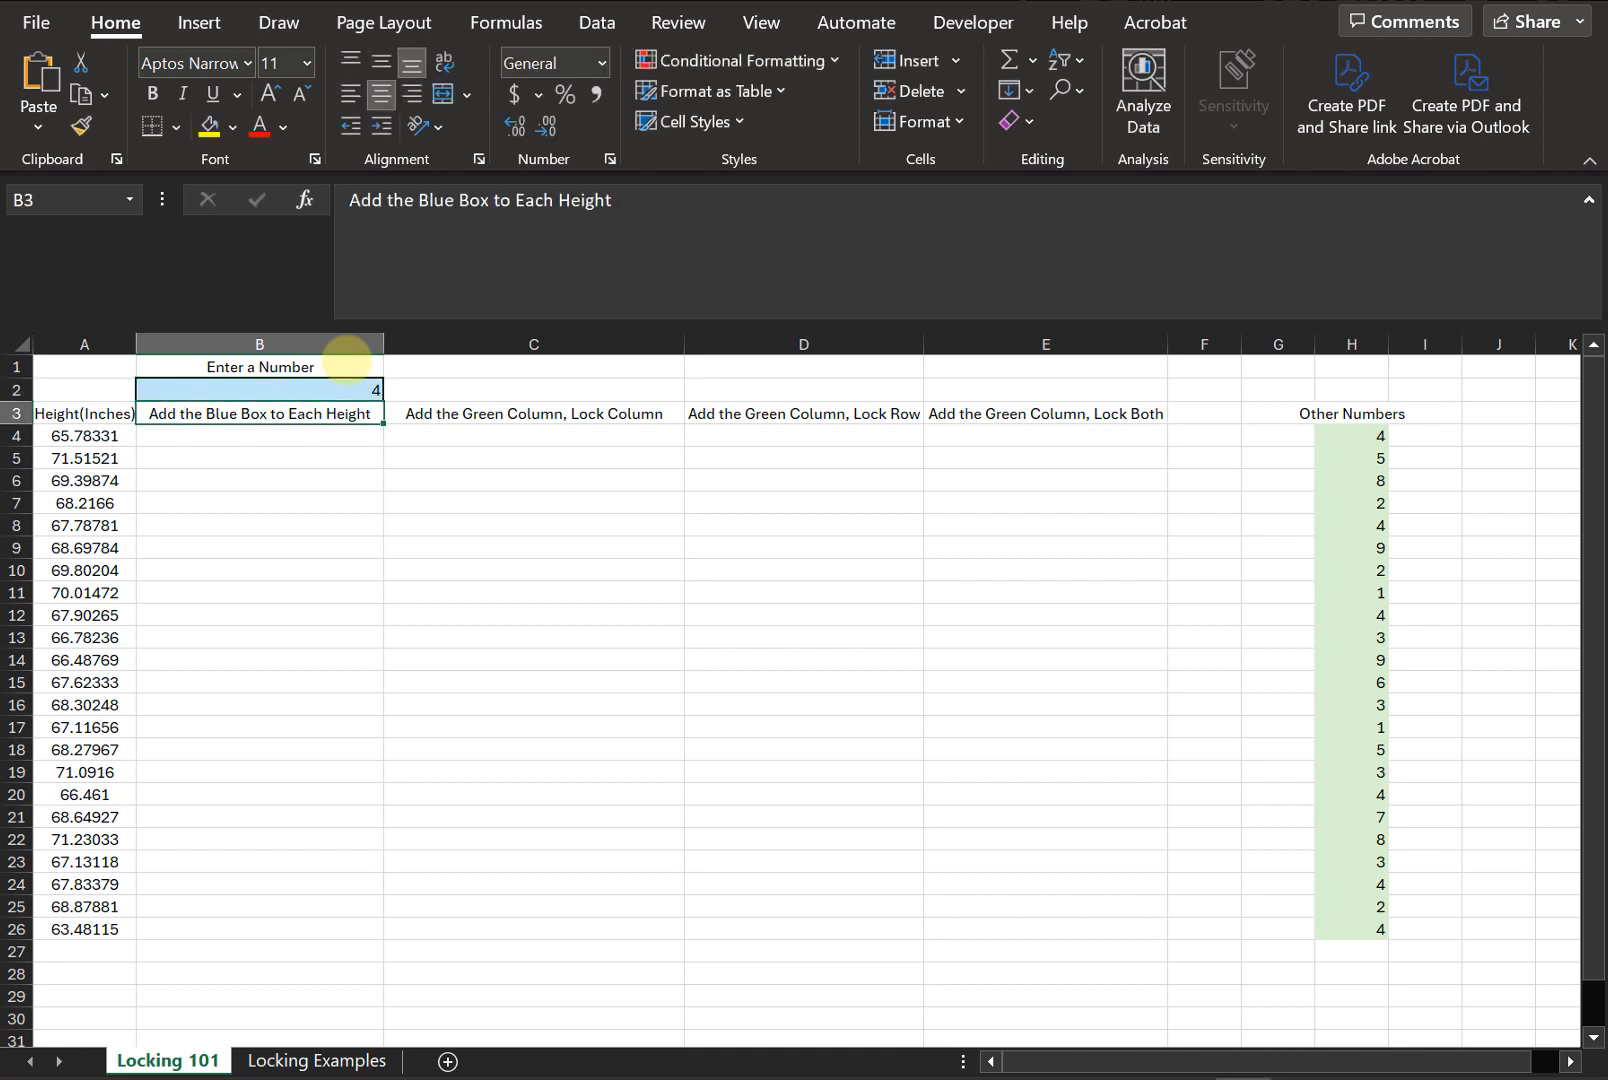
- Write a formula in B4 adding height A4 to the blue box B2
left_click(328, 436)
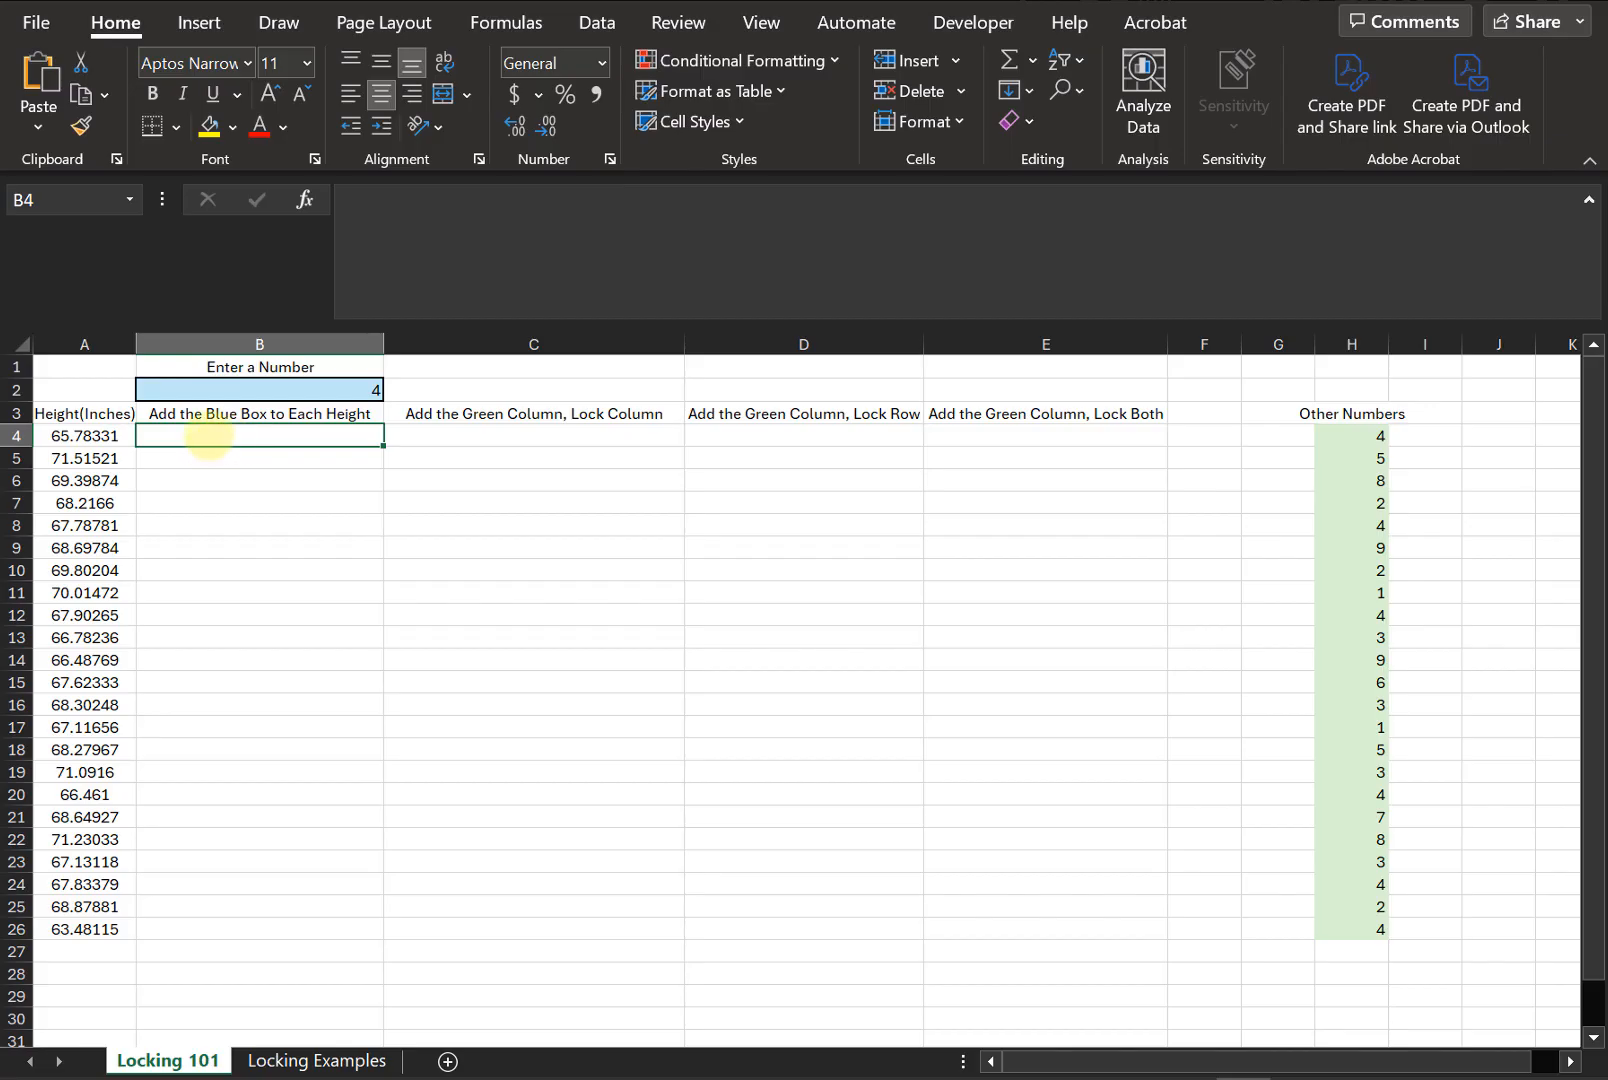
type("=")
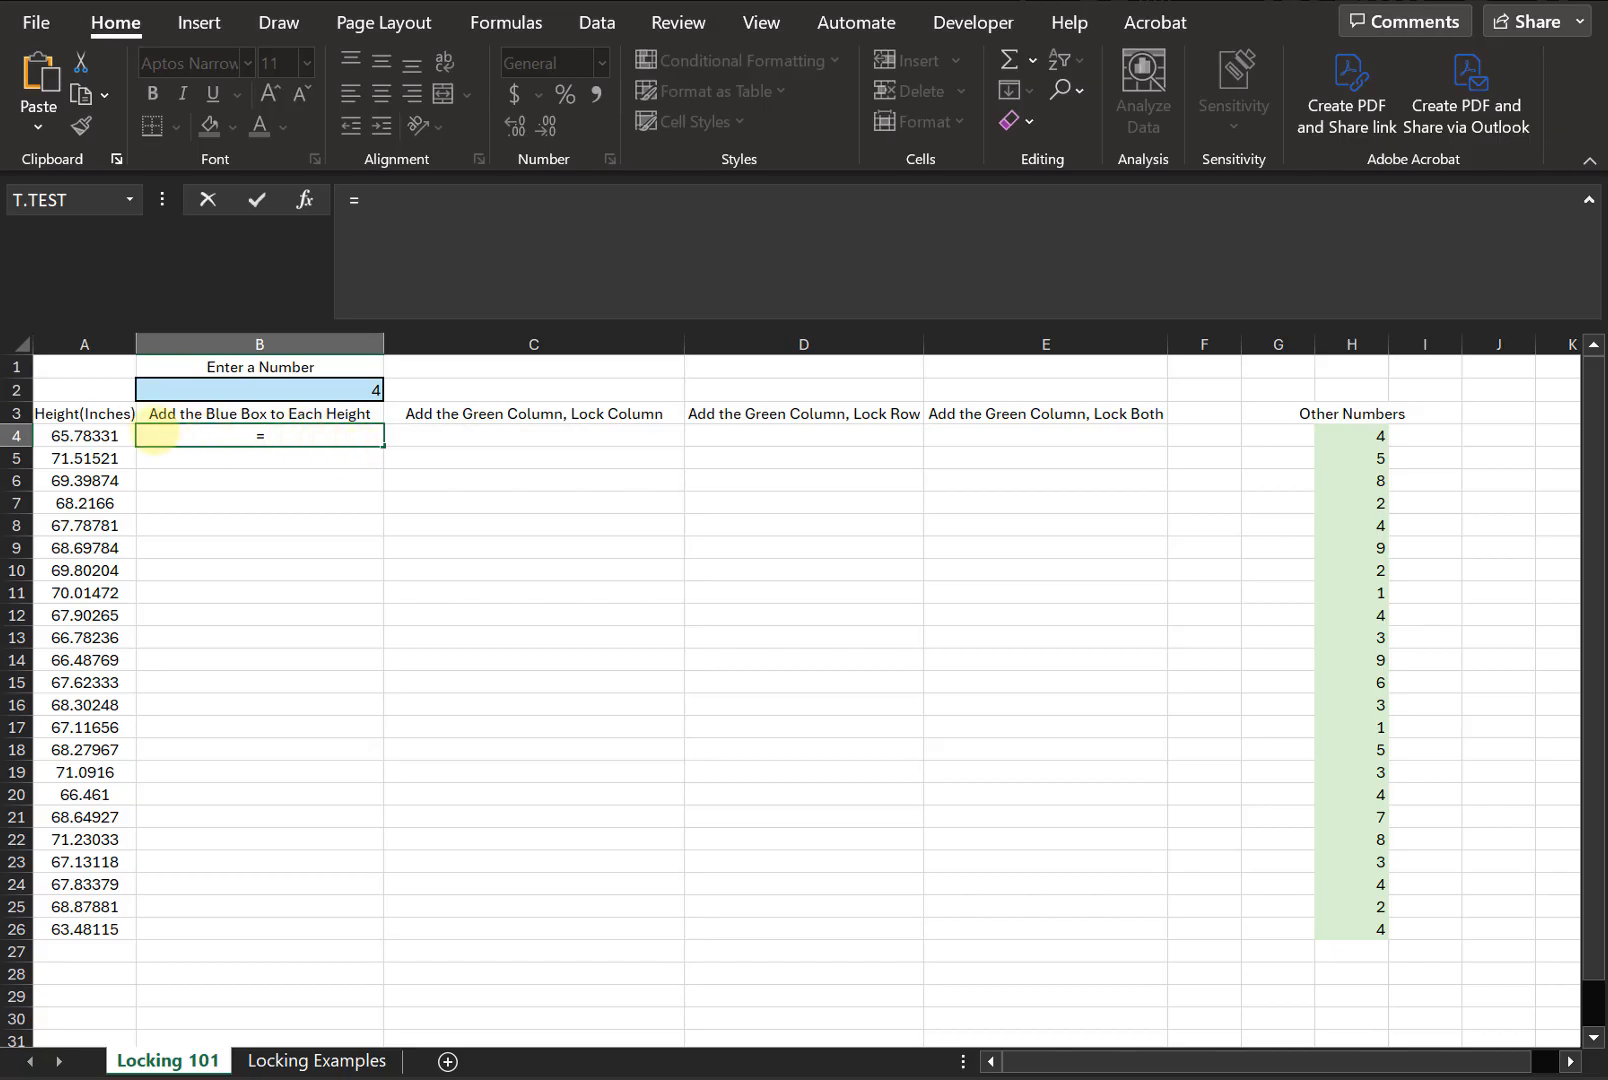
left_click(88, 436)
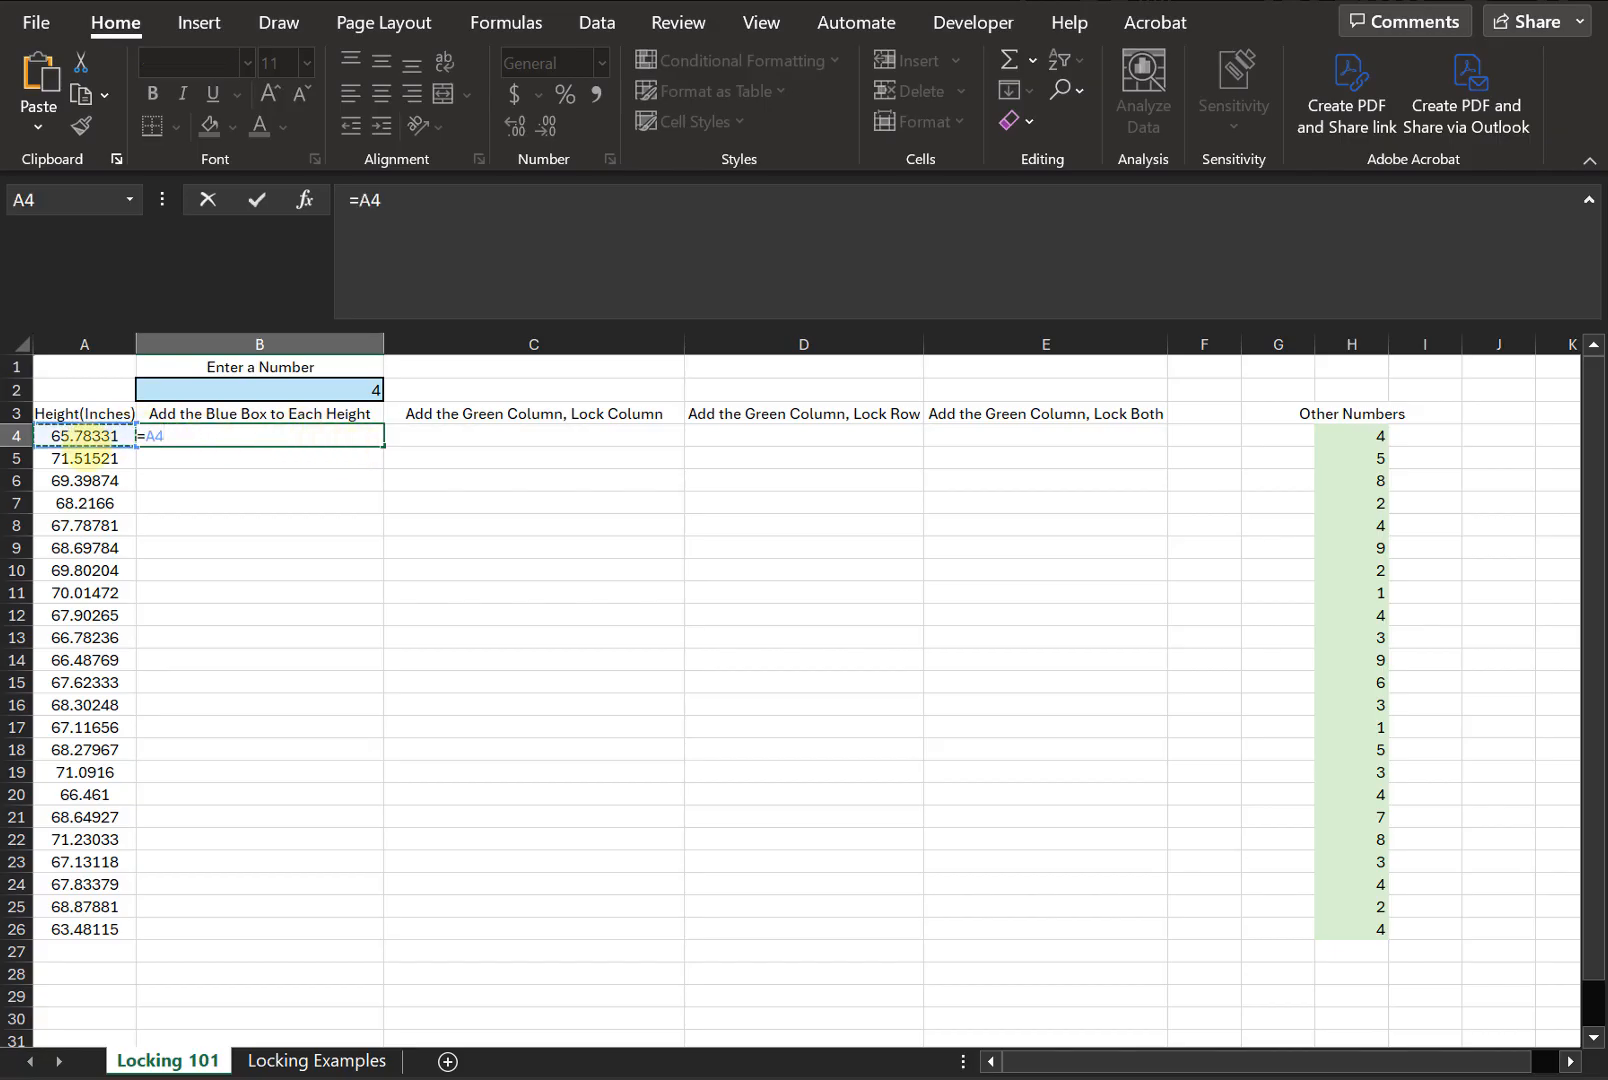
type("+")
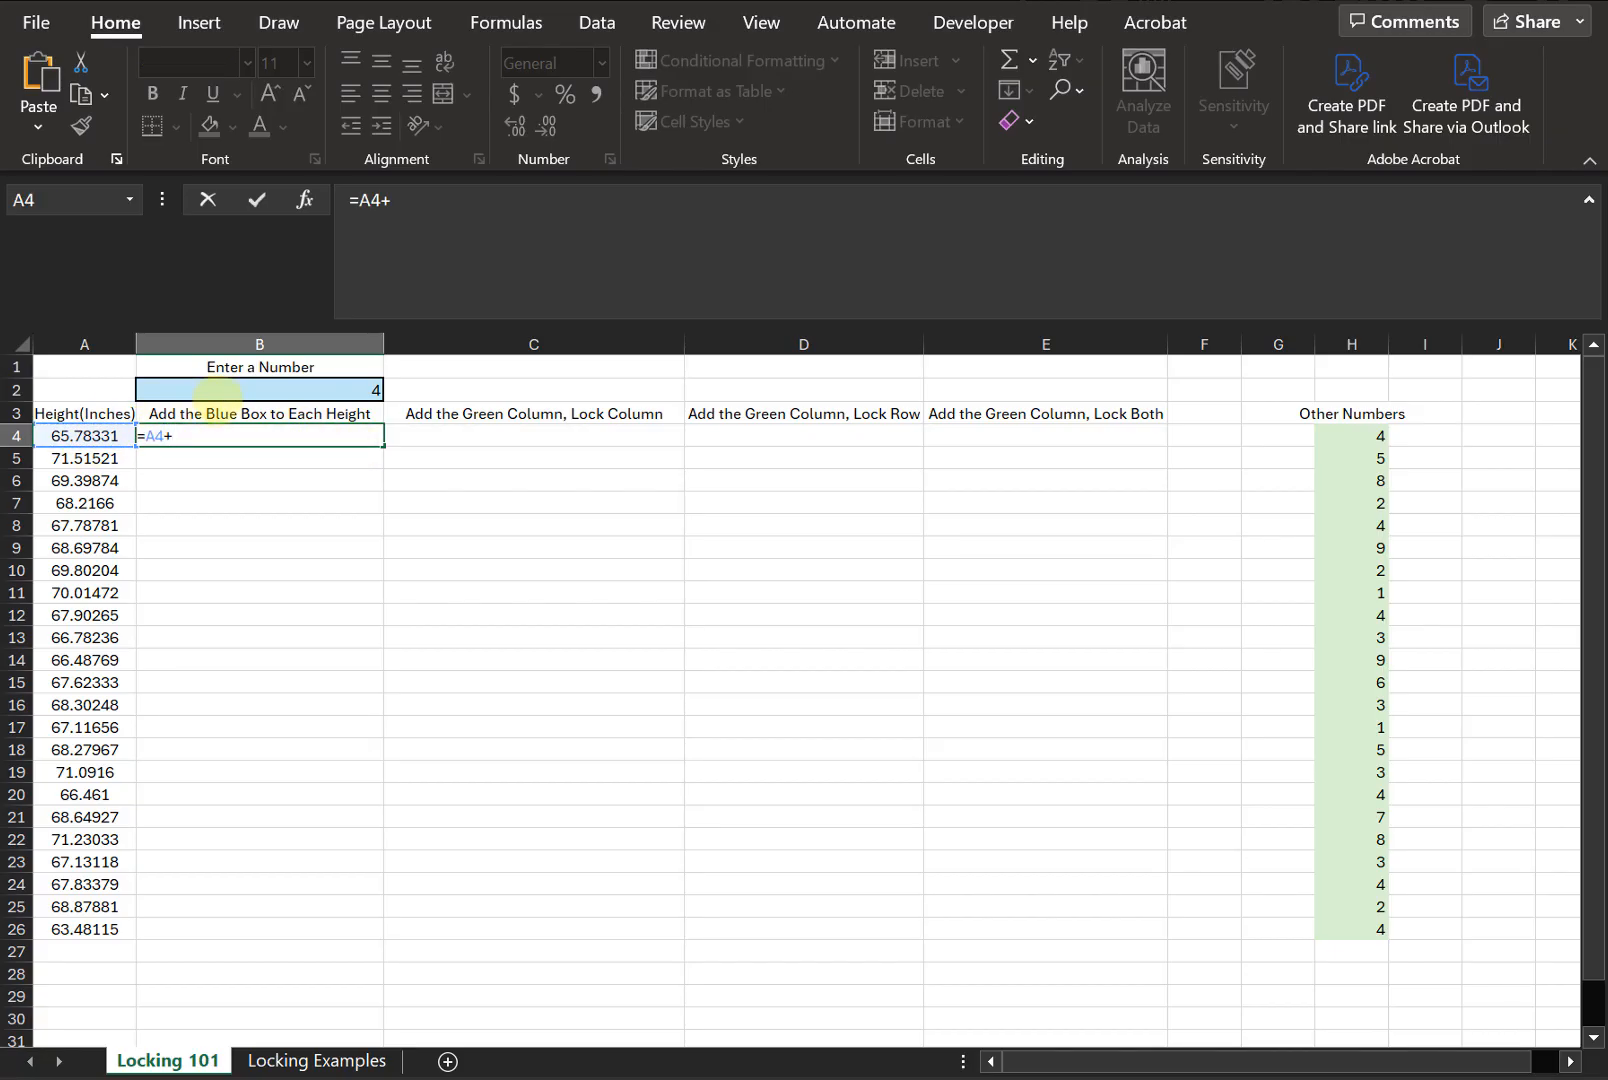
left_click(212, 390)
key("Return")
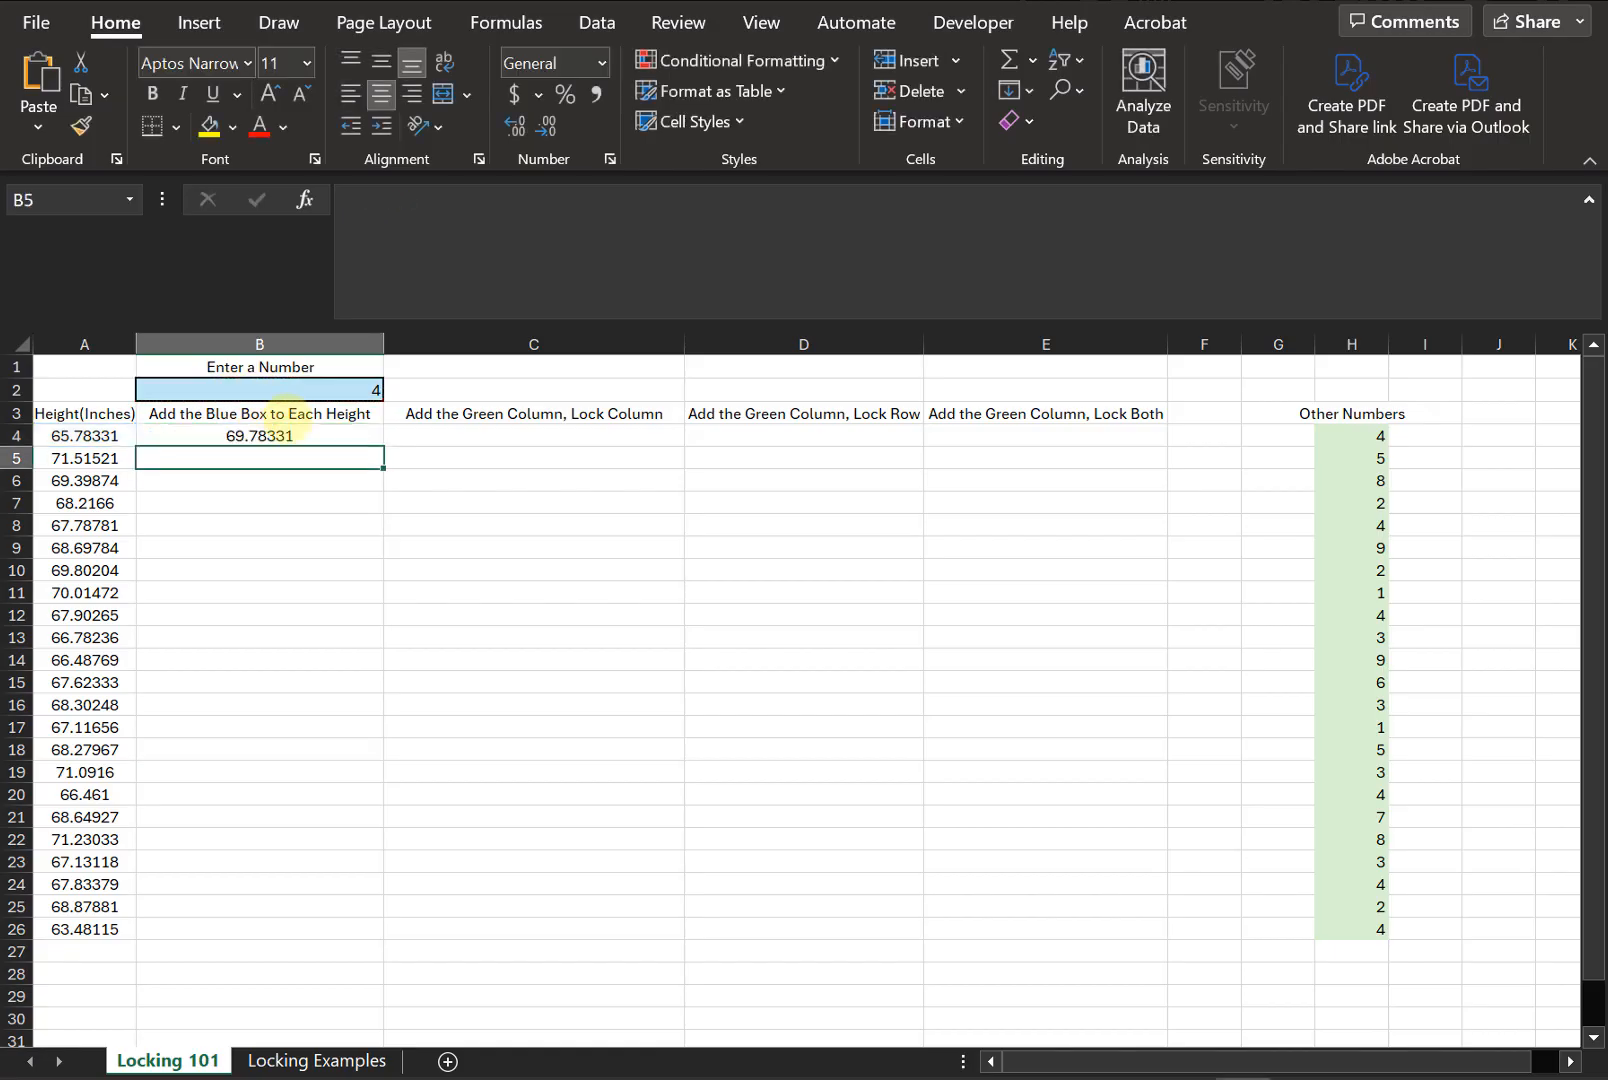
- Write a formula in B5 adding height A5 to the blue box B2
left_click(305, 442)
left_click(307, 455)
type("=")
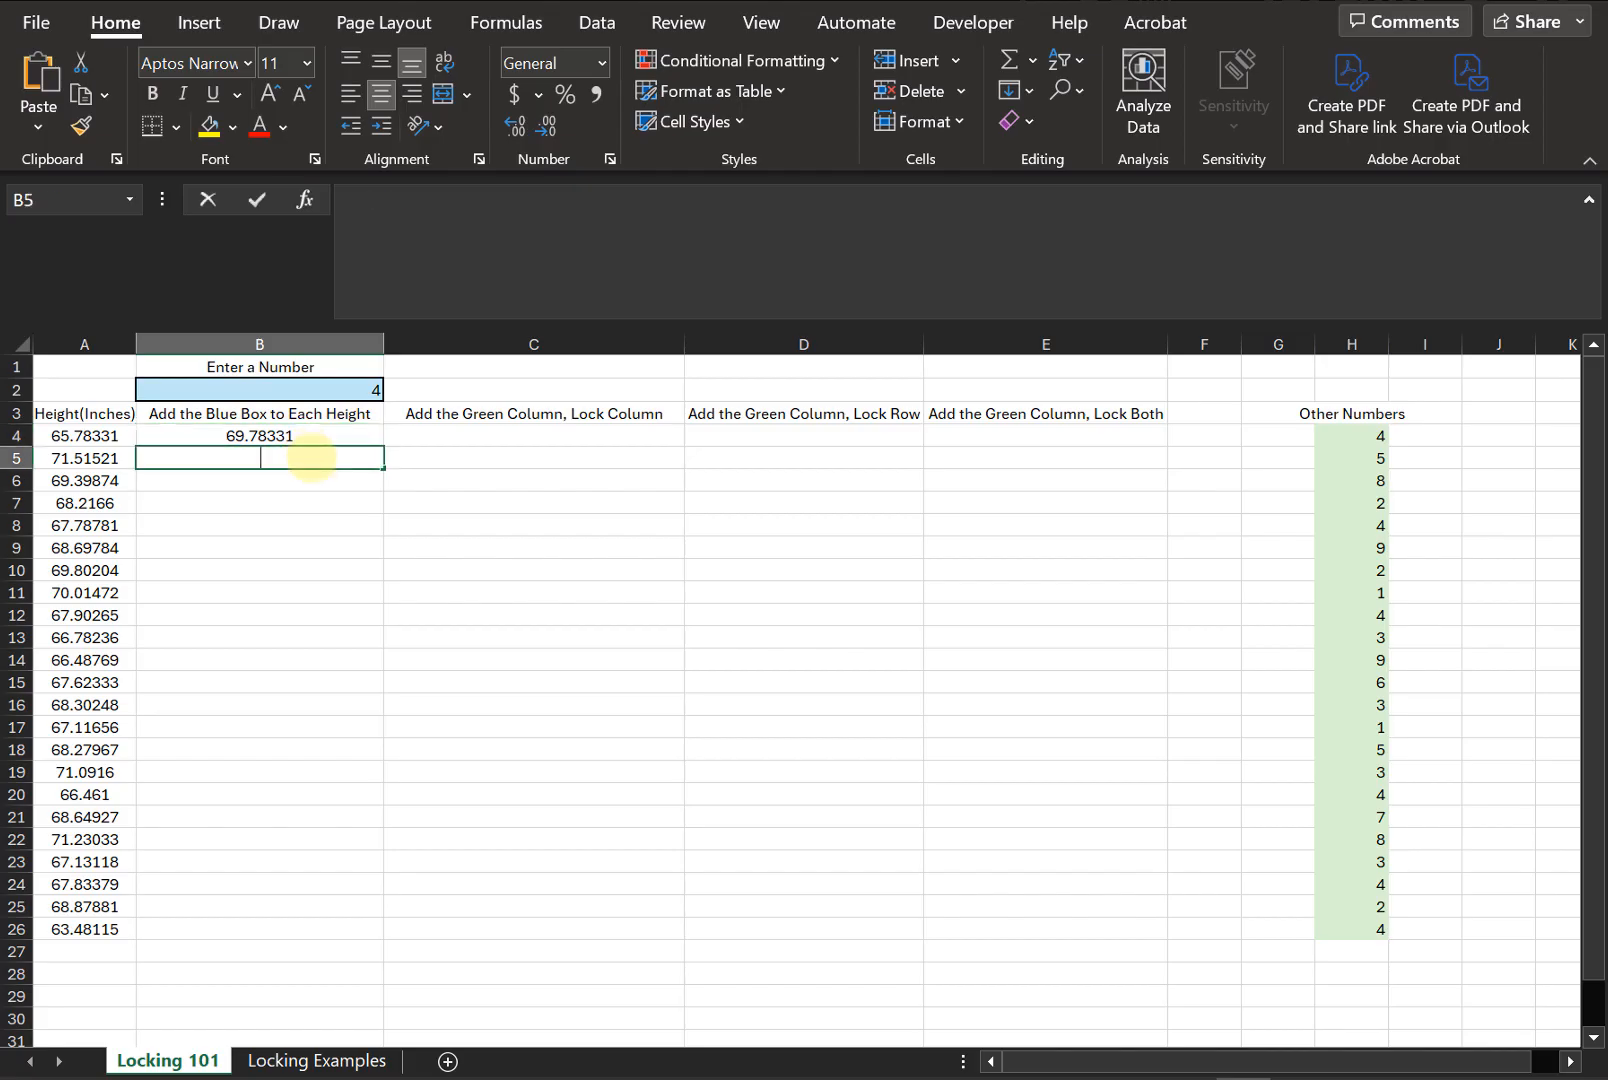
left_click(88, 452)
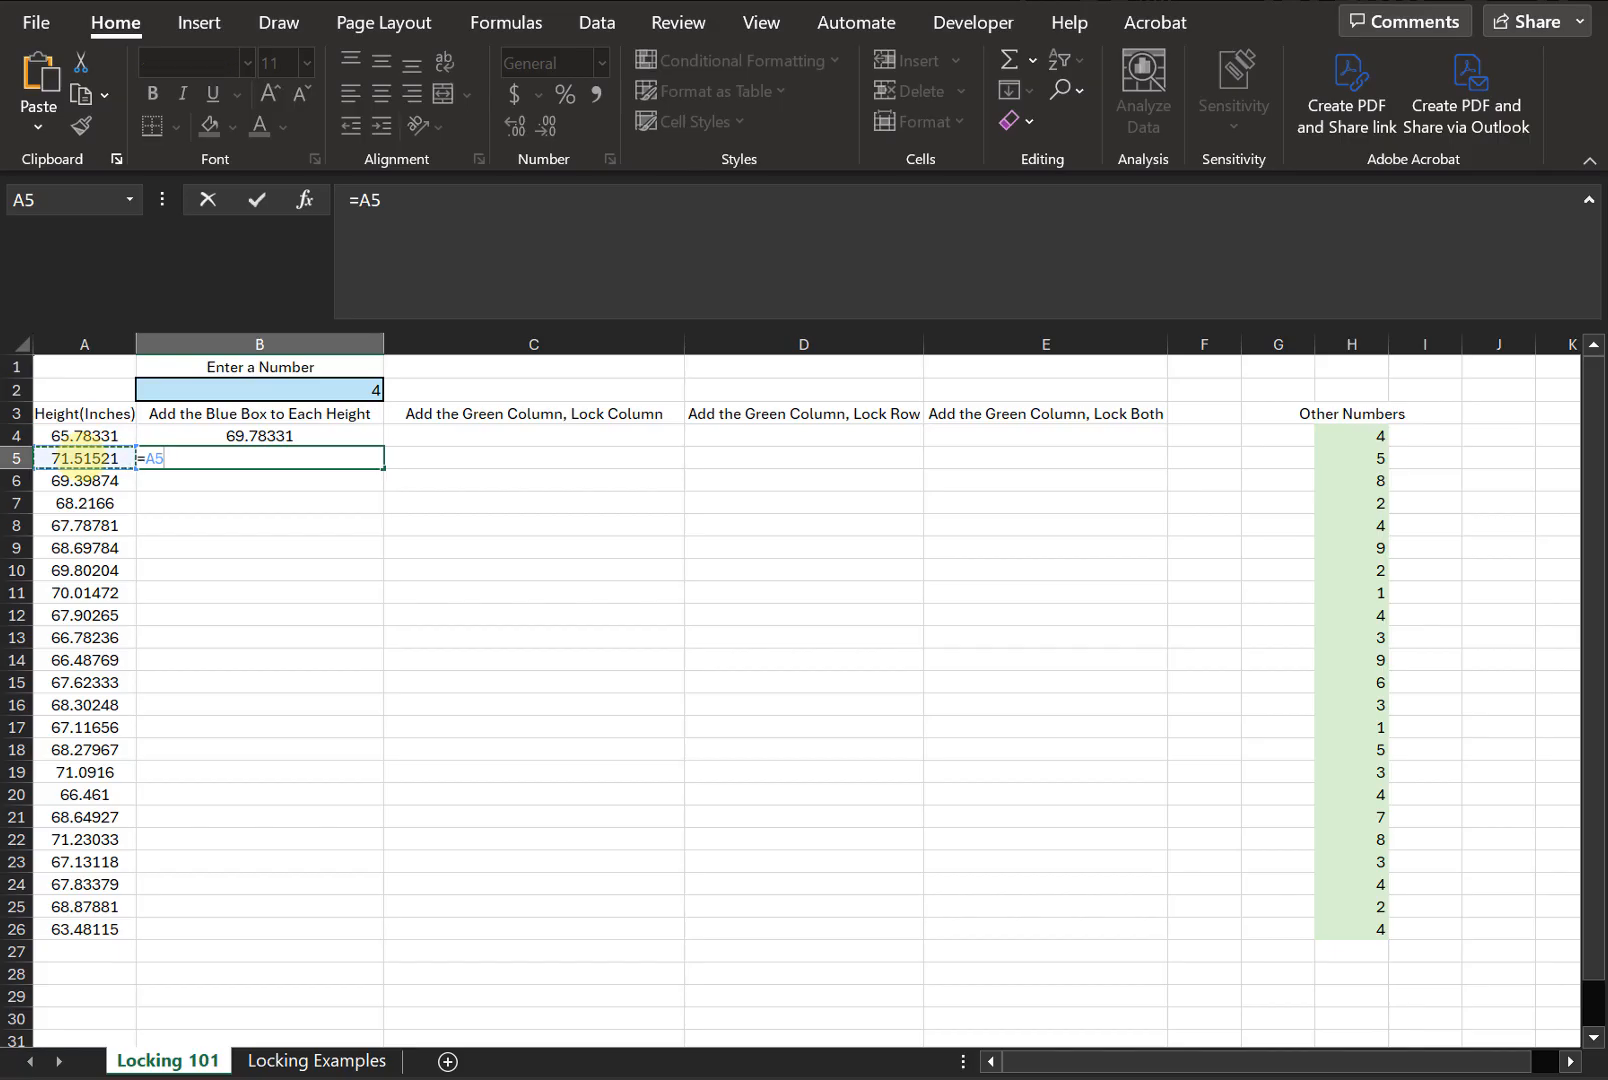
type("+")
left_click(374, 389)
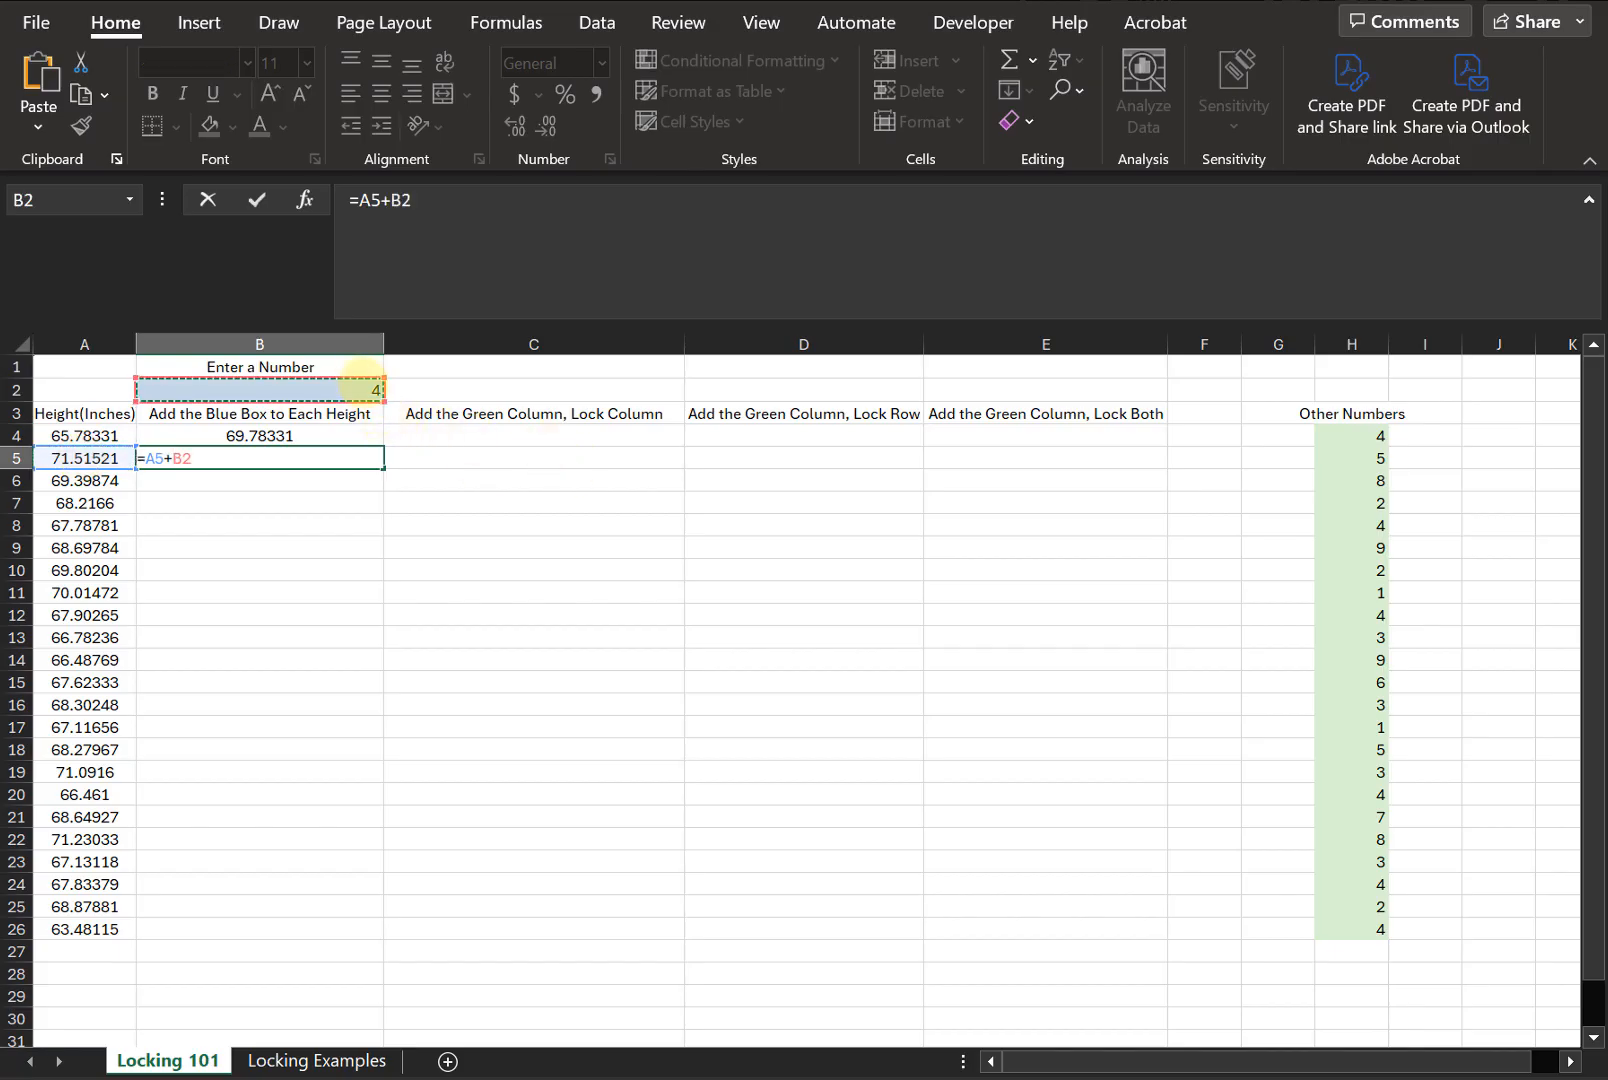
key("Return")
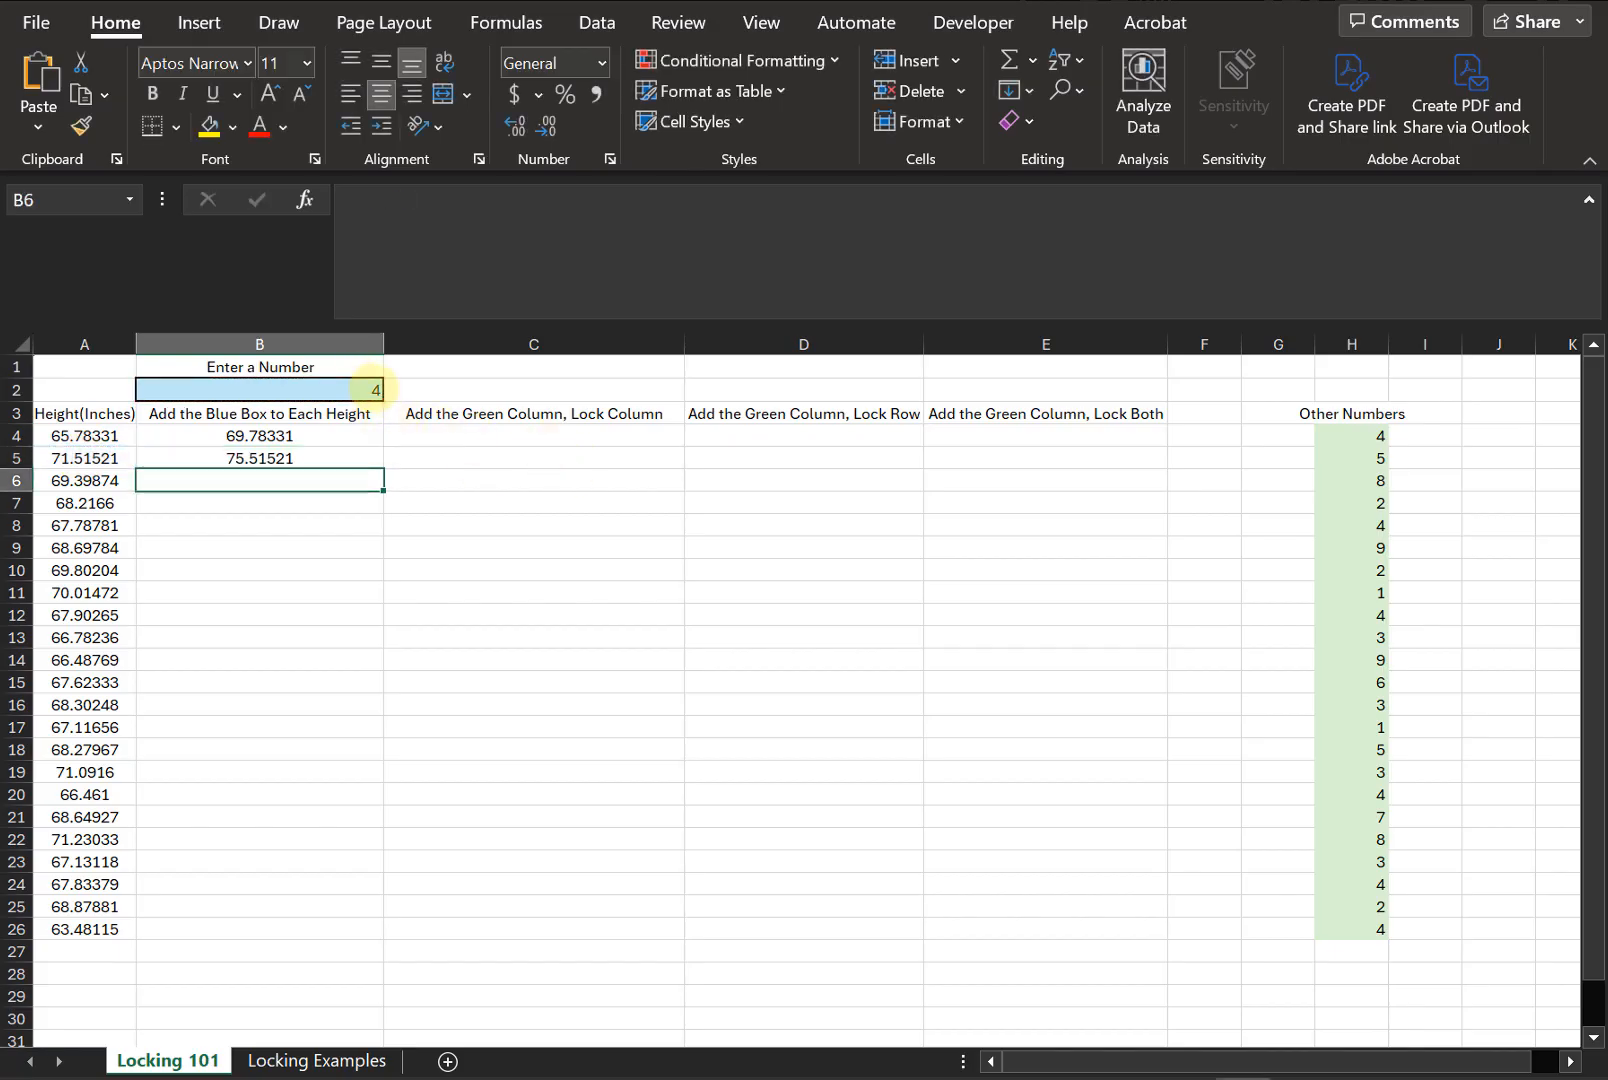
- Fill the B4 formula down column B to row 26 using relative references
left_click_drag(85, 436, 25, 920)
left_click(40, 903)
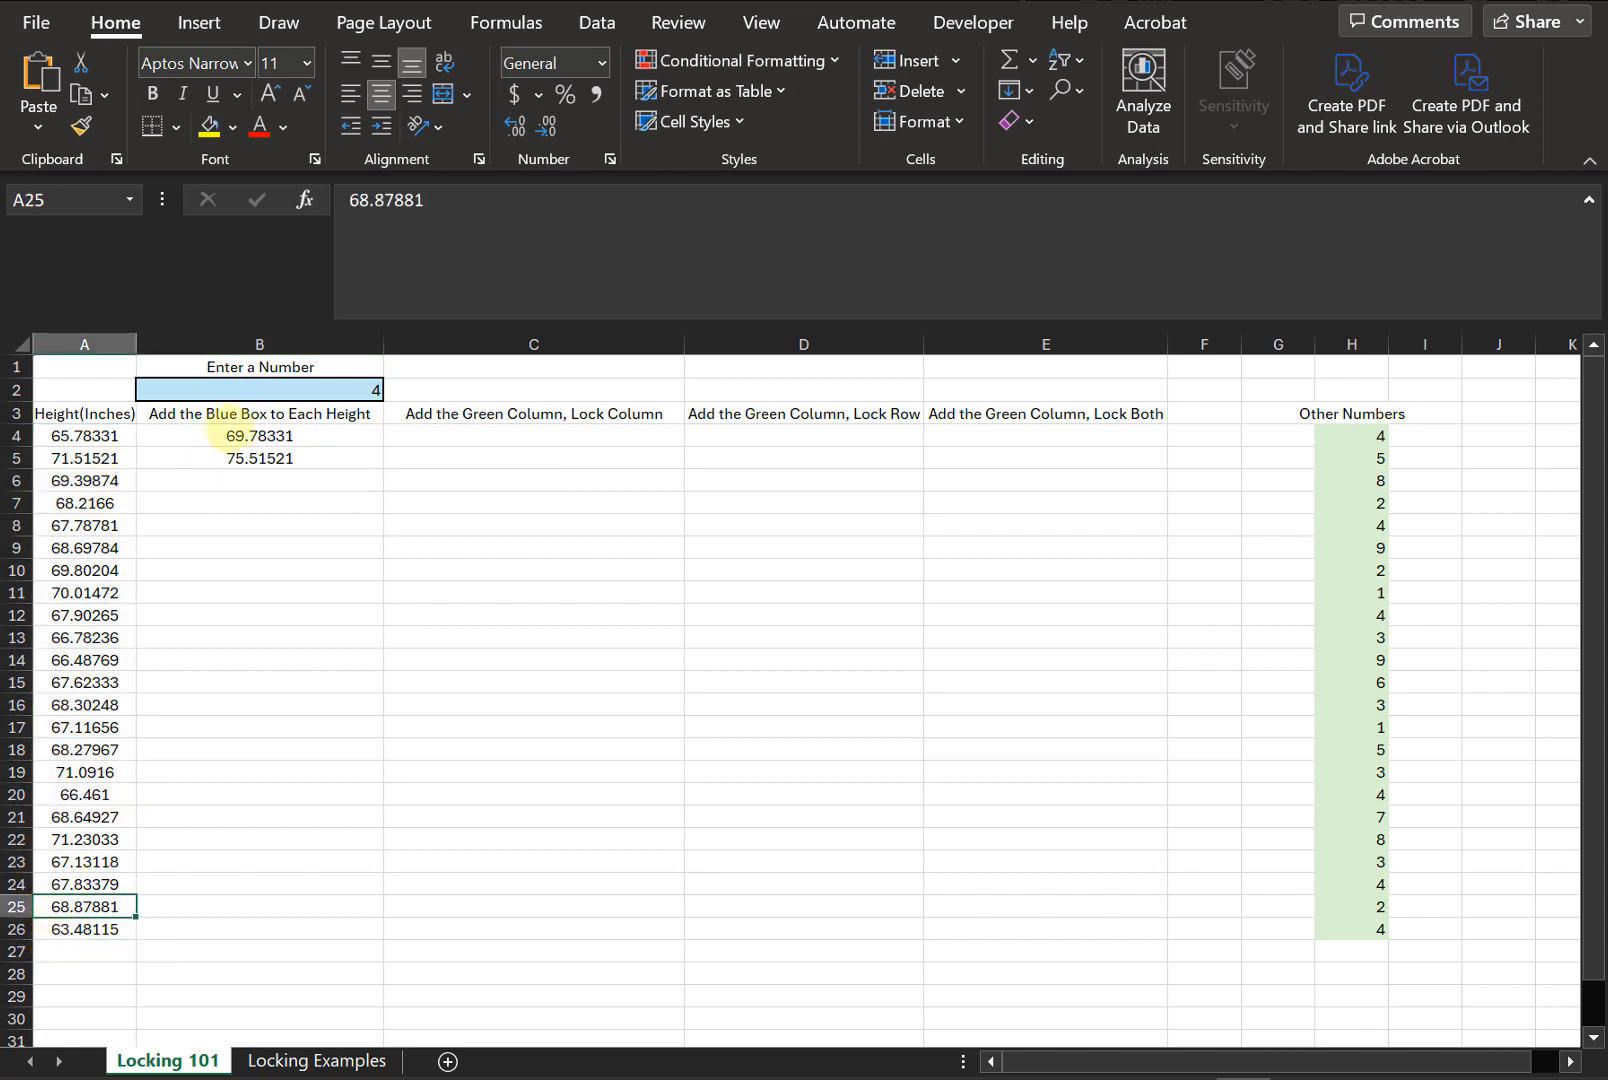
left_click(222, 432)
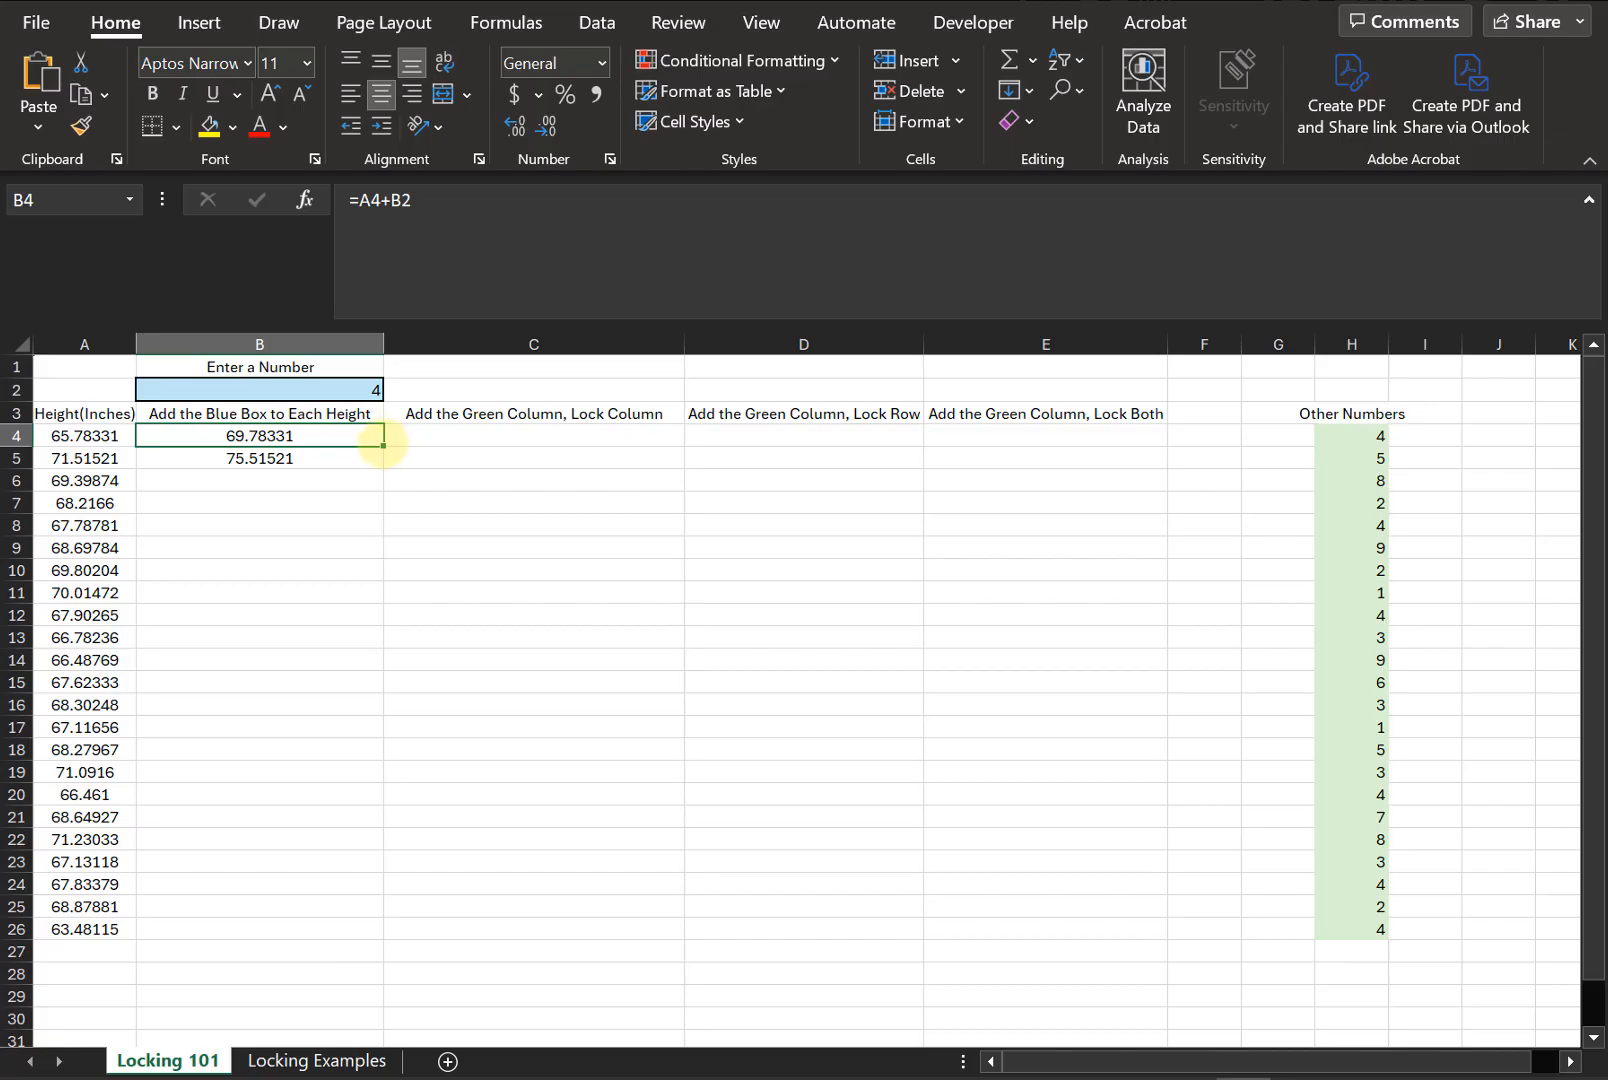
left_click_drag(383, 443, 341, 930)
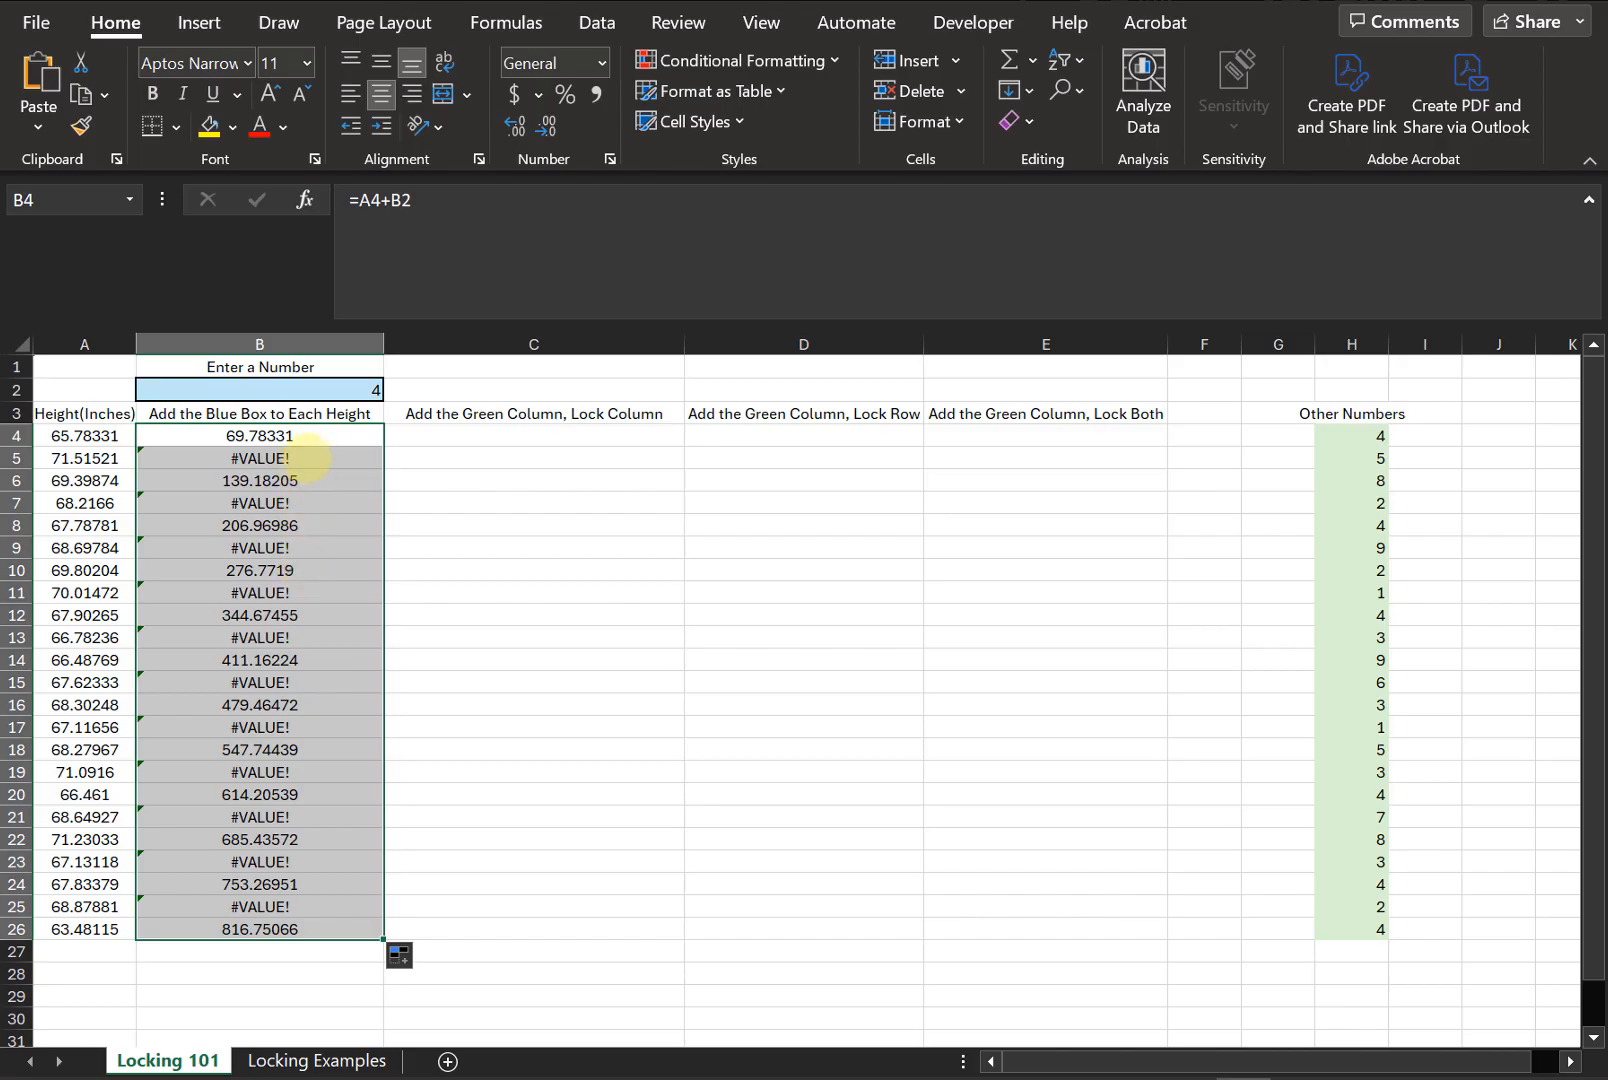
- Inspect the filled formulas in column B to see how their references shifted
left_click(305, 458)
left_click(310, 526)
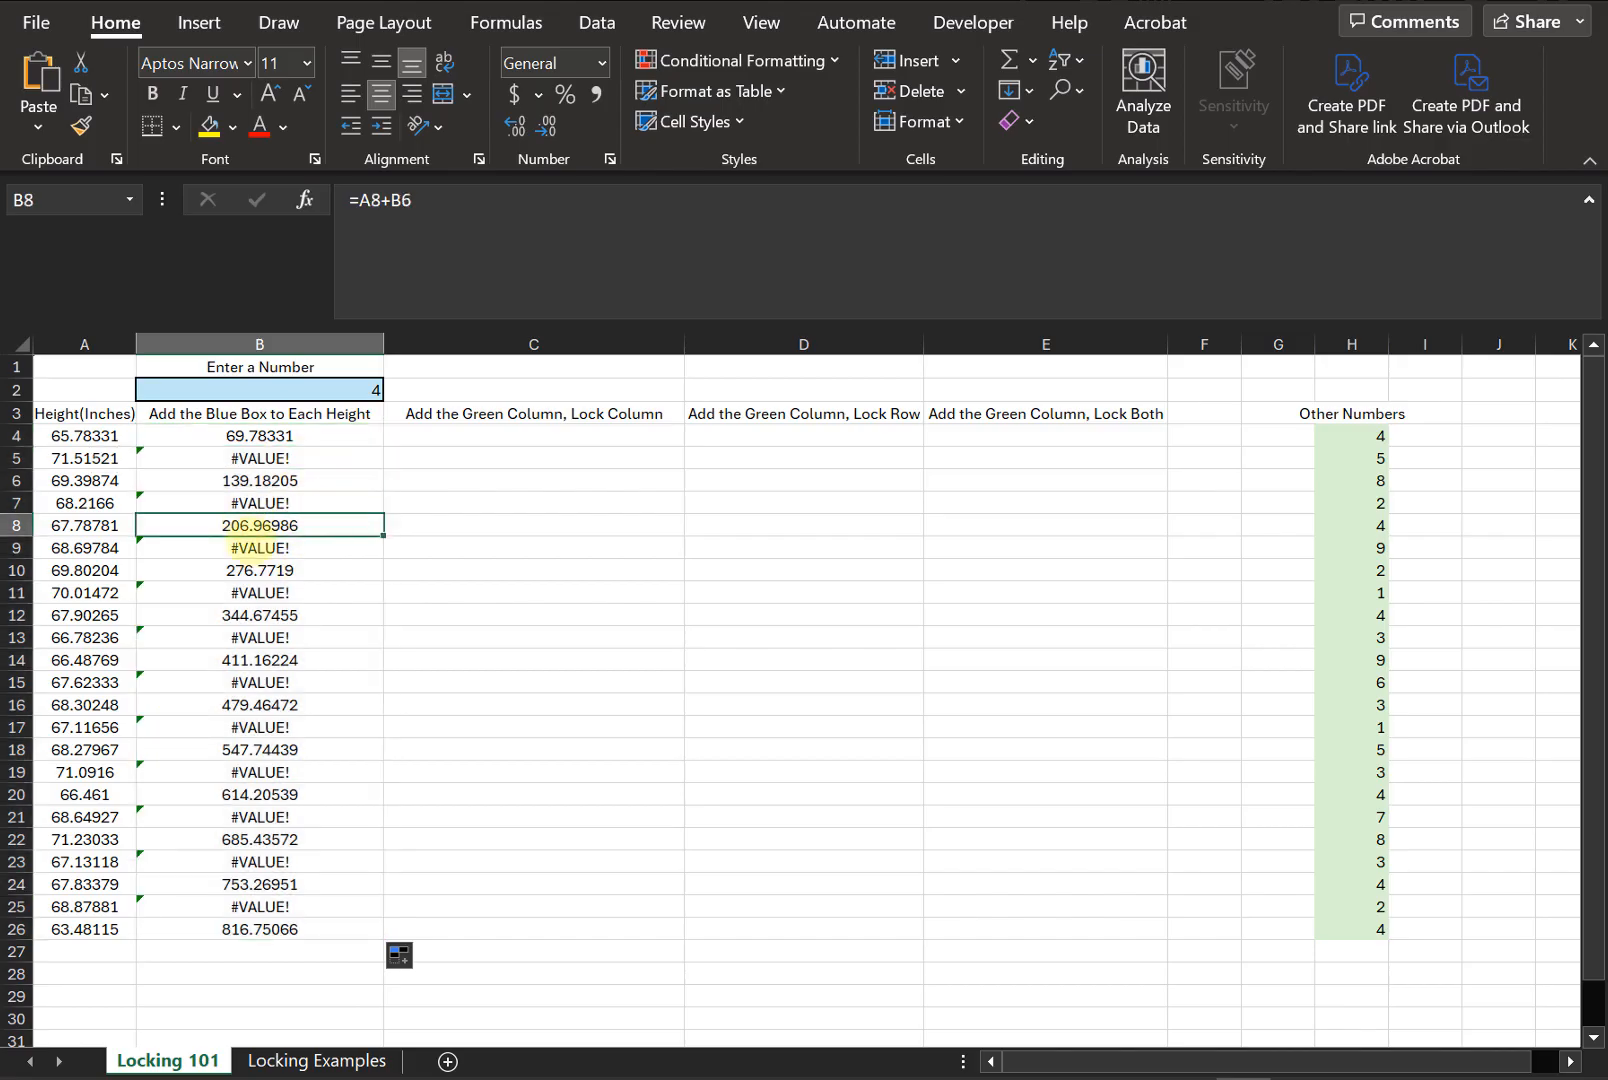
key("Up")
left_click(444, 214)
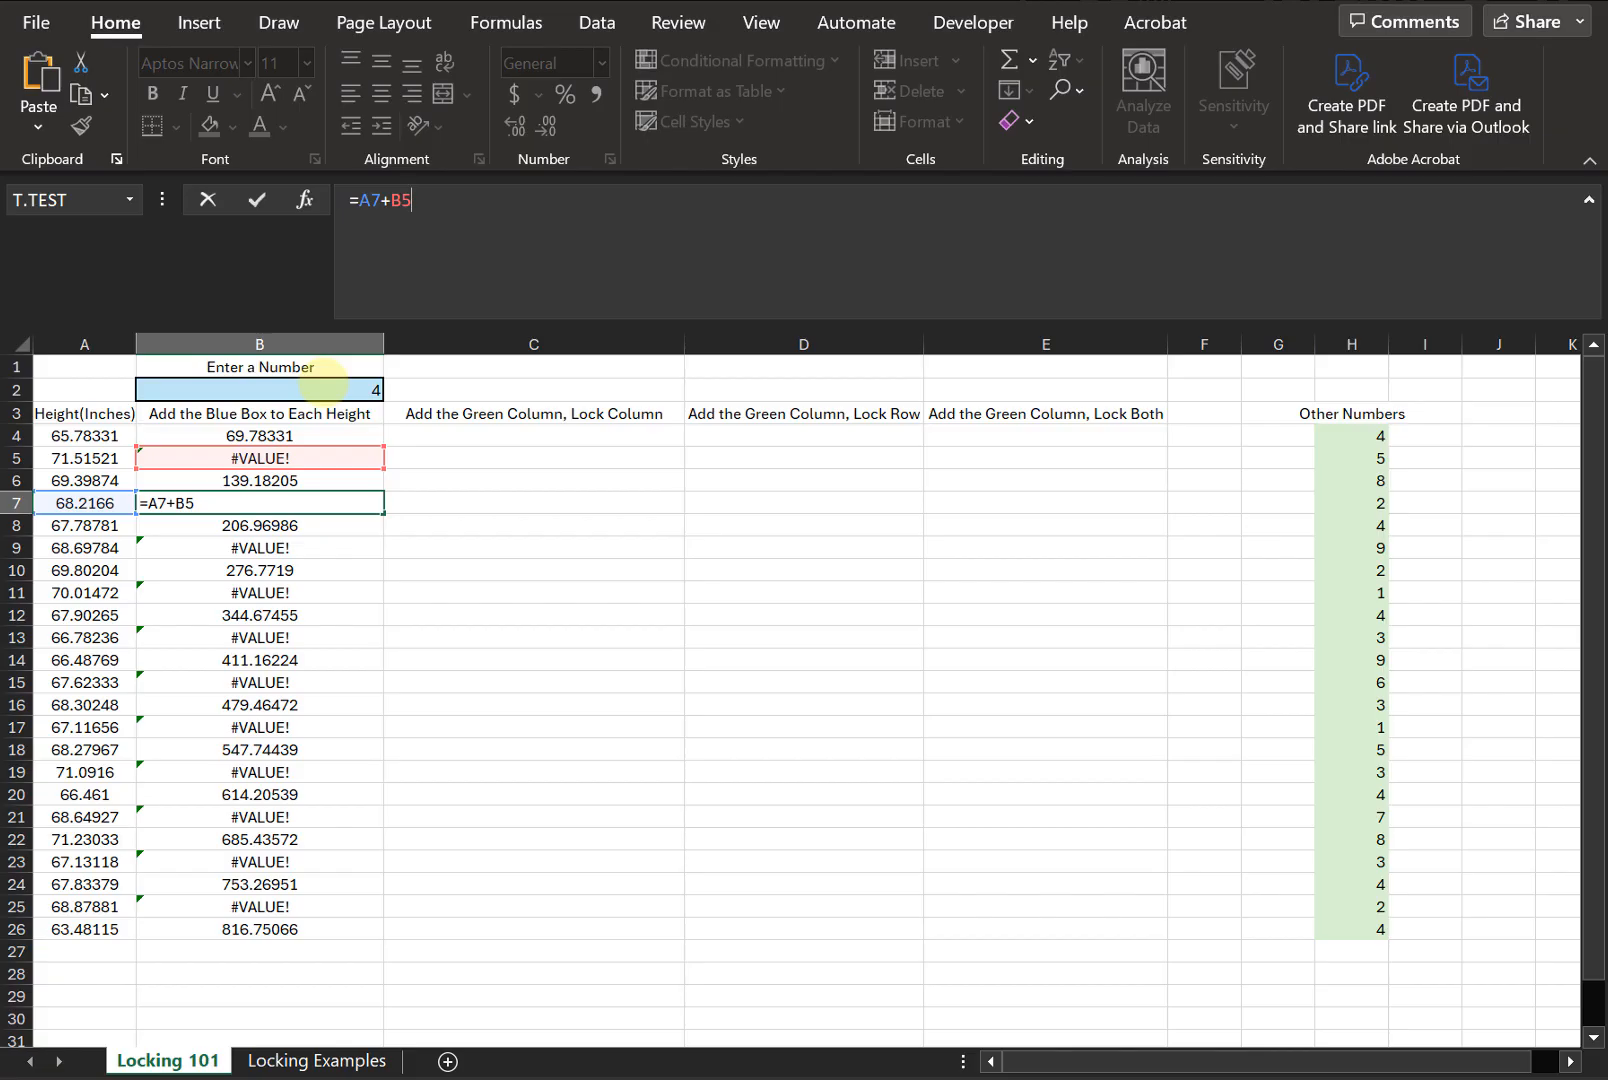
key("ctrl+Return")
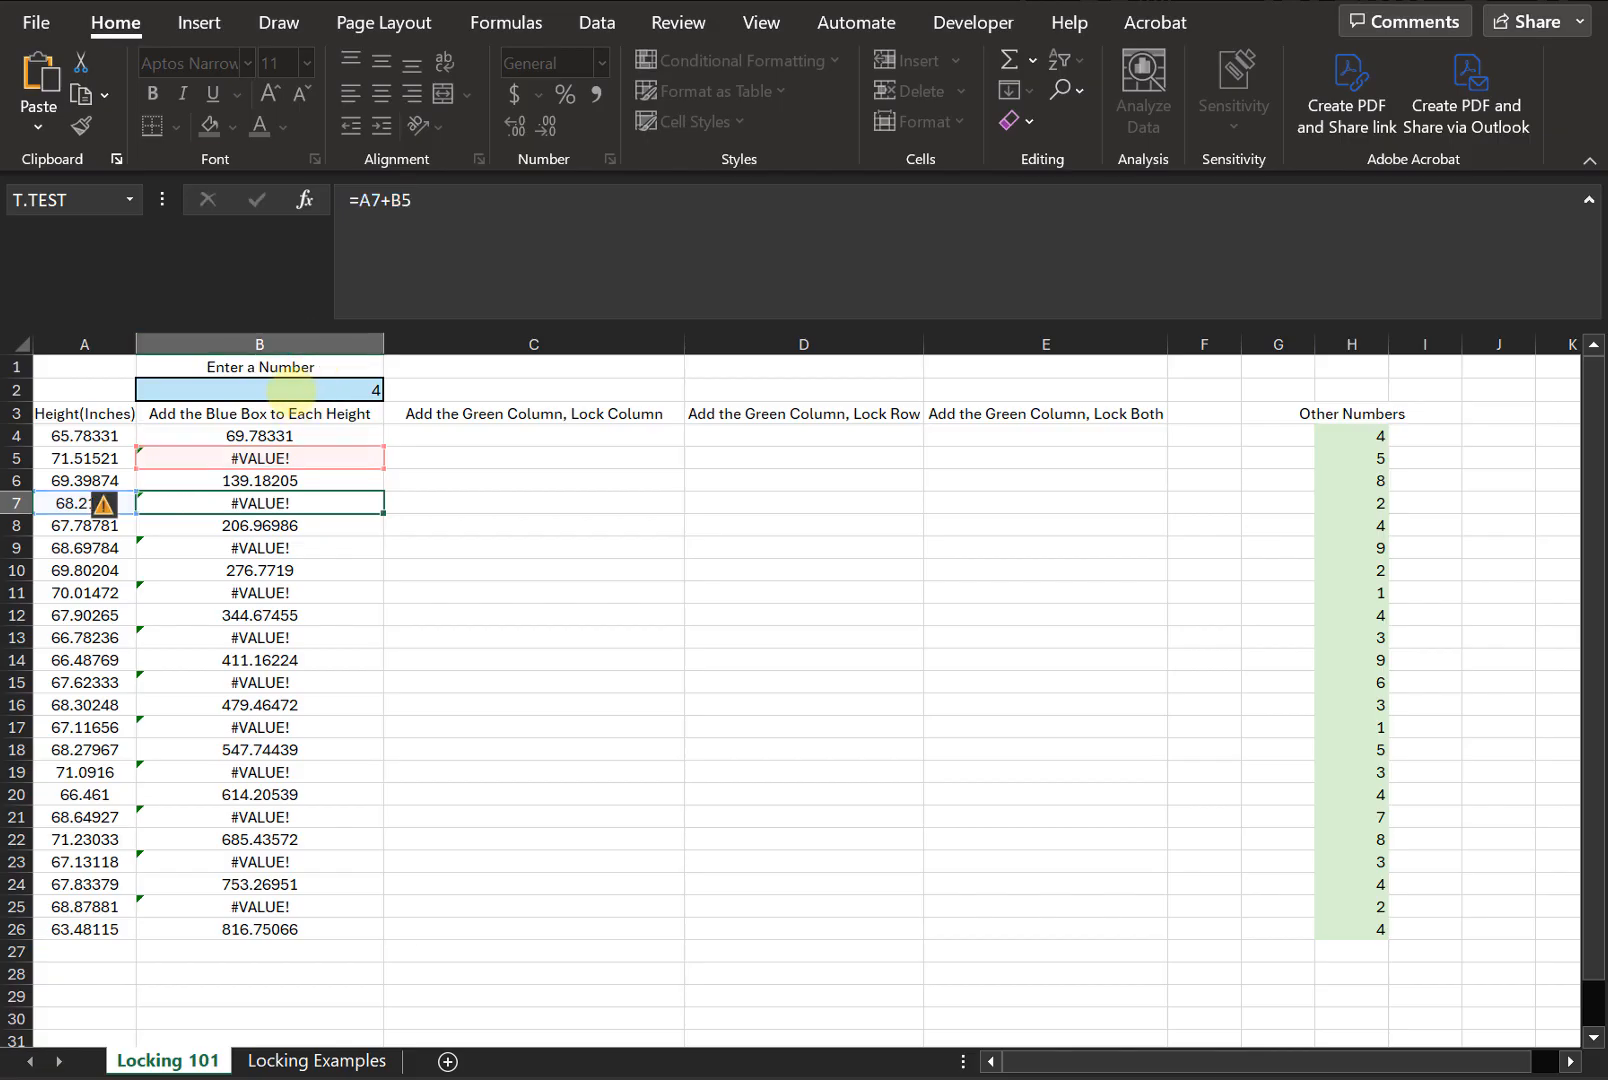
- Clear the filled formulas from B5 through B26, leaving only B4
left_click_drag(305, 460, 312, 943)
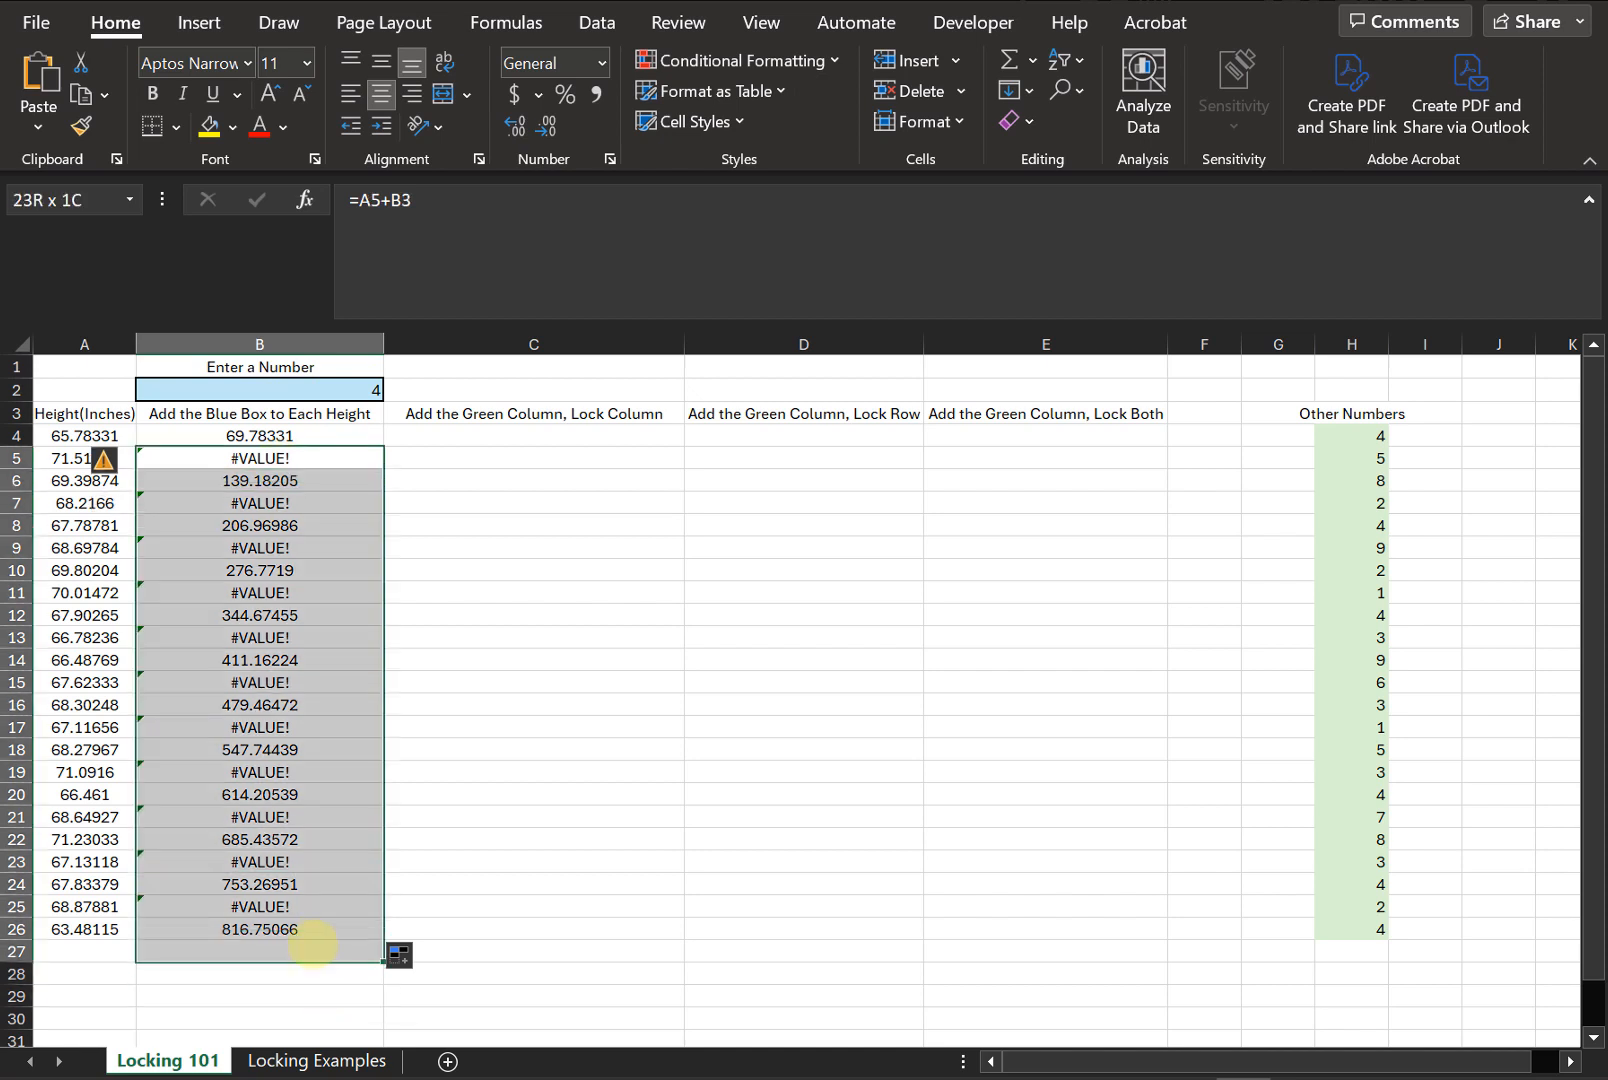
key("Delete")
left_click_drag(262, 437, 262, 480)
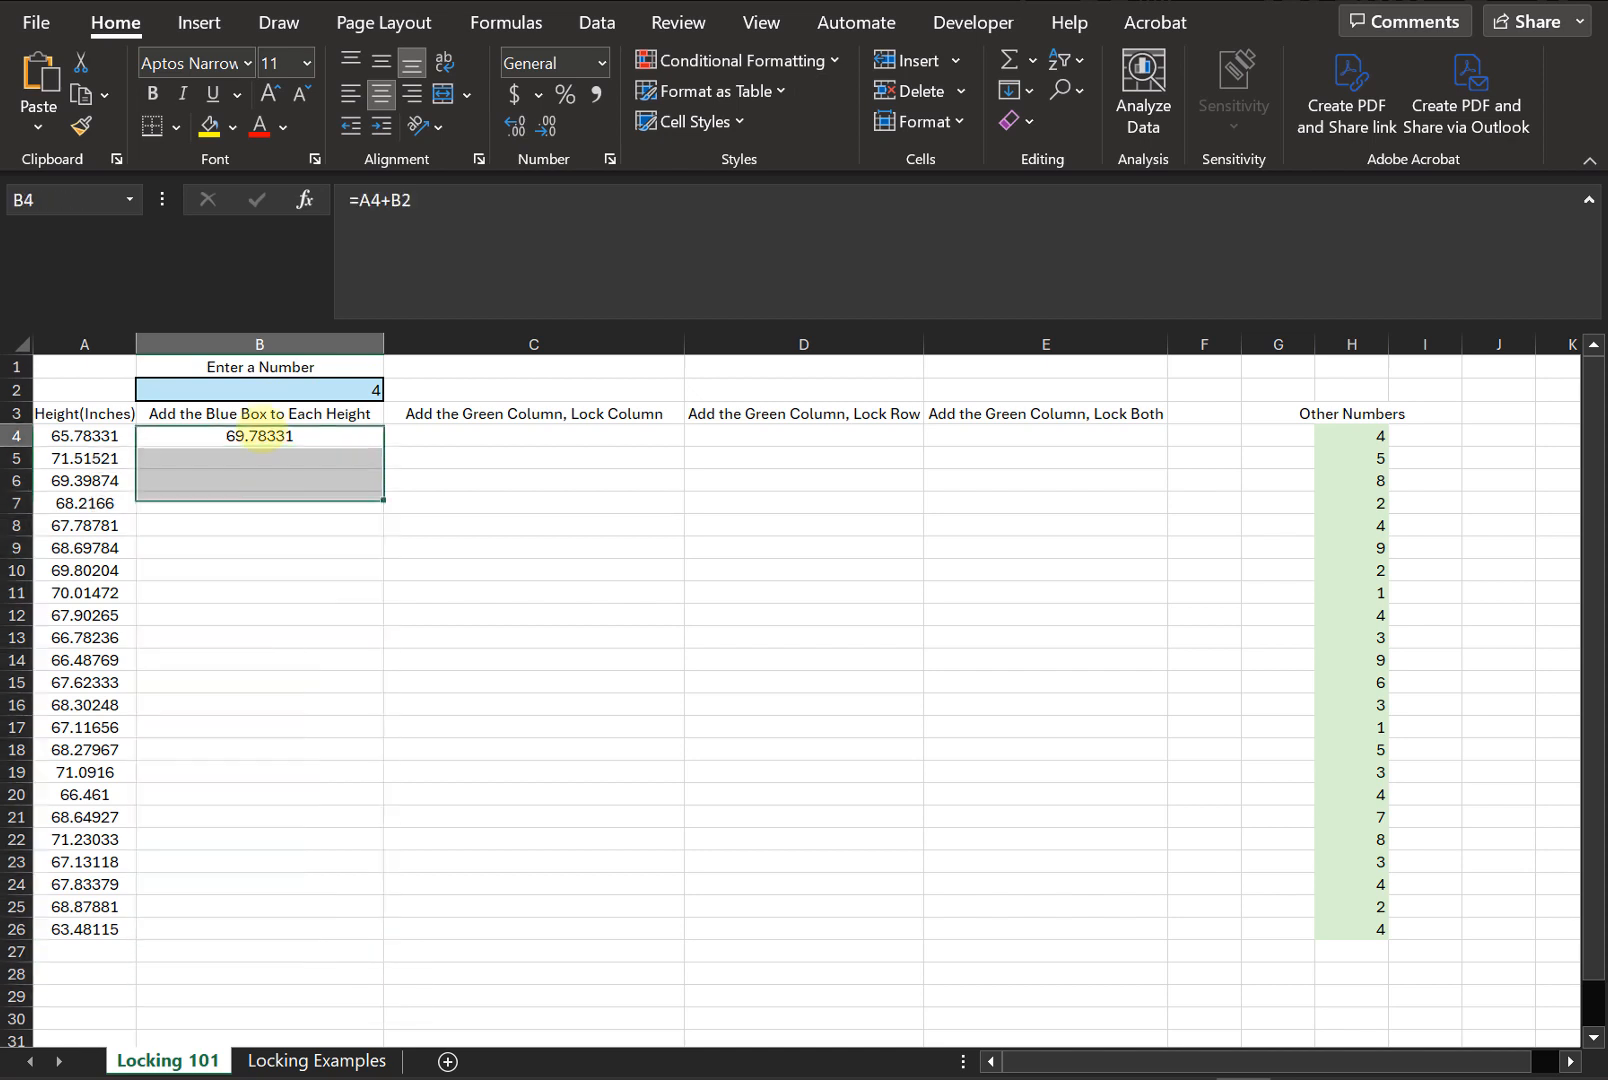
left_click(262, 437)
- Edit B4's formula to lock the blue box reference as $B$2 absolute
left_click(470, 235)
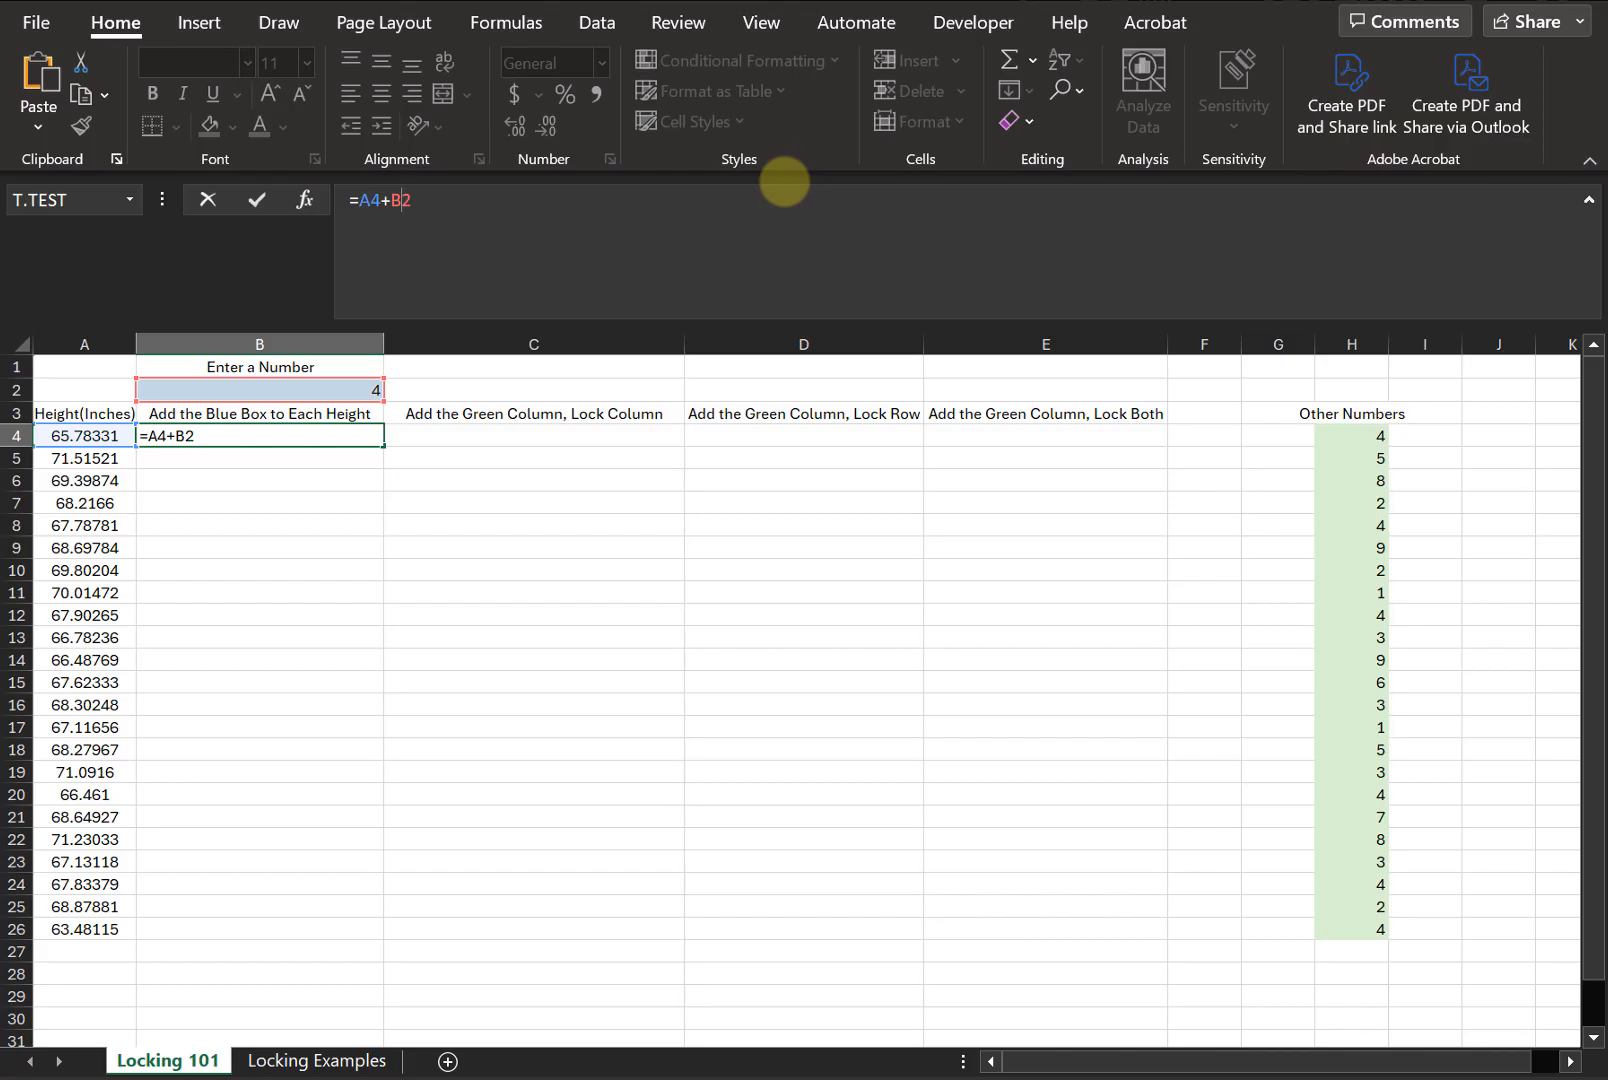
type("$B$")
key("BackSpace")
key("BackSpace")
key("F4")
key("F4")
key("F4")
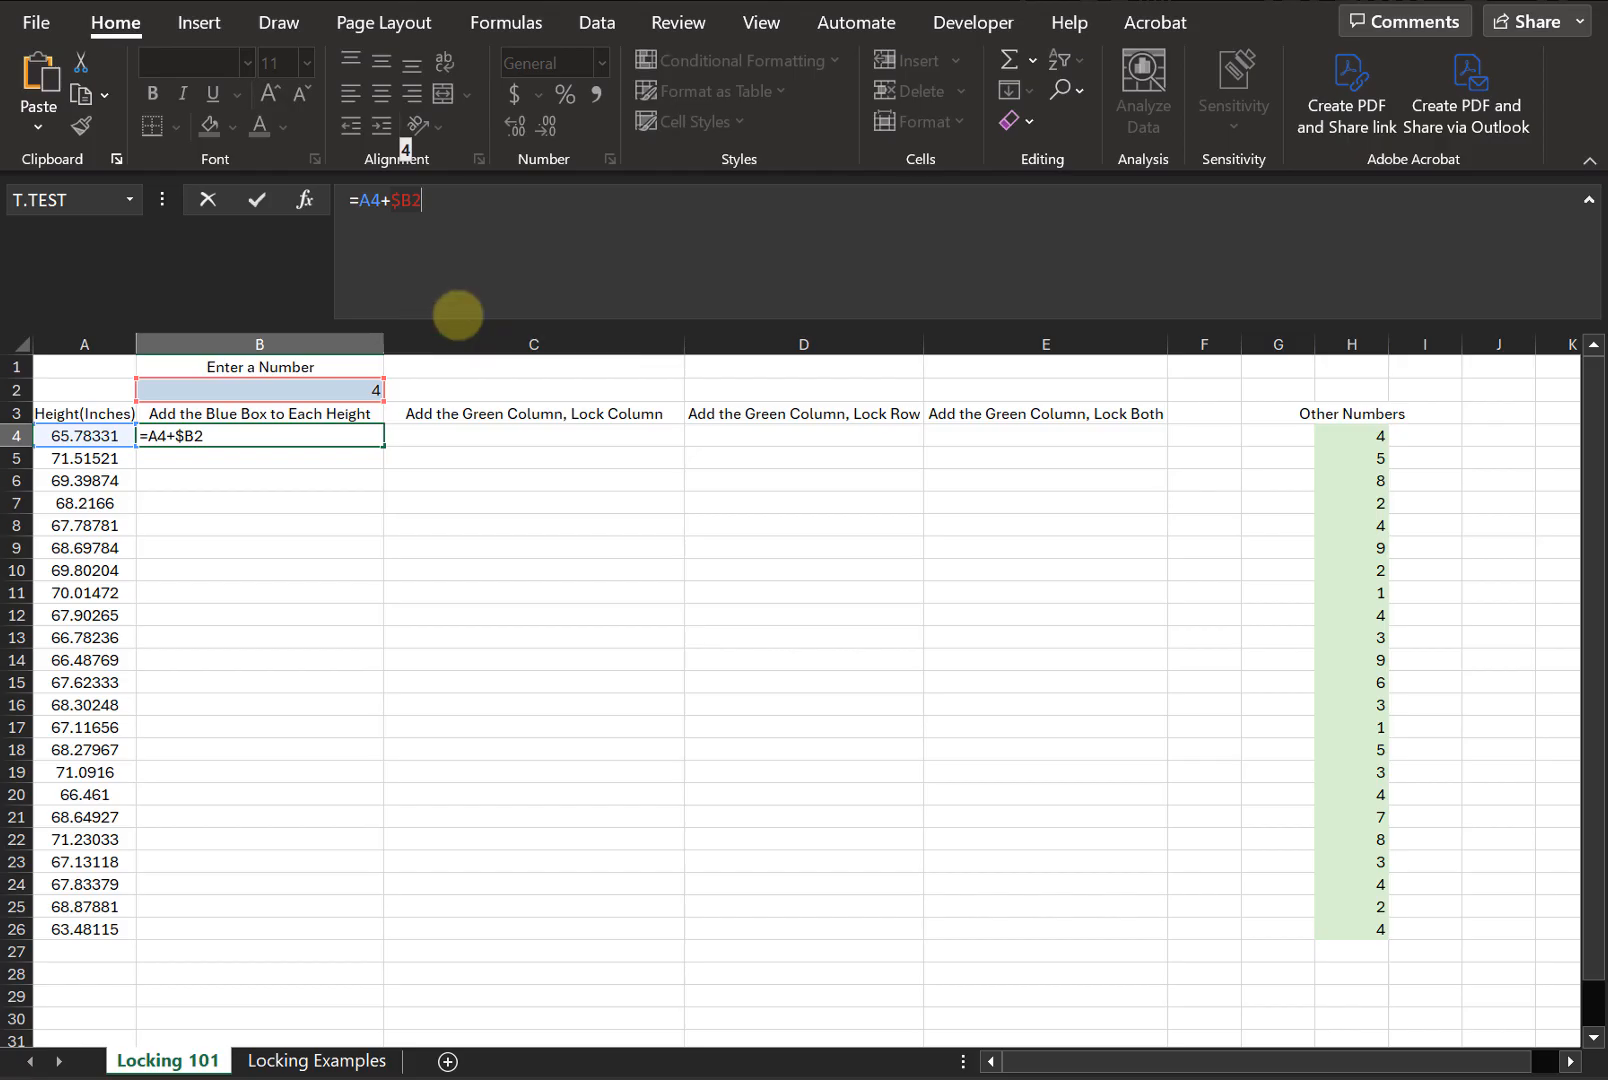
key("F4")
key("F4")
key("F4")
key("F4")
key("F4")
key("F4")
key("Return")
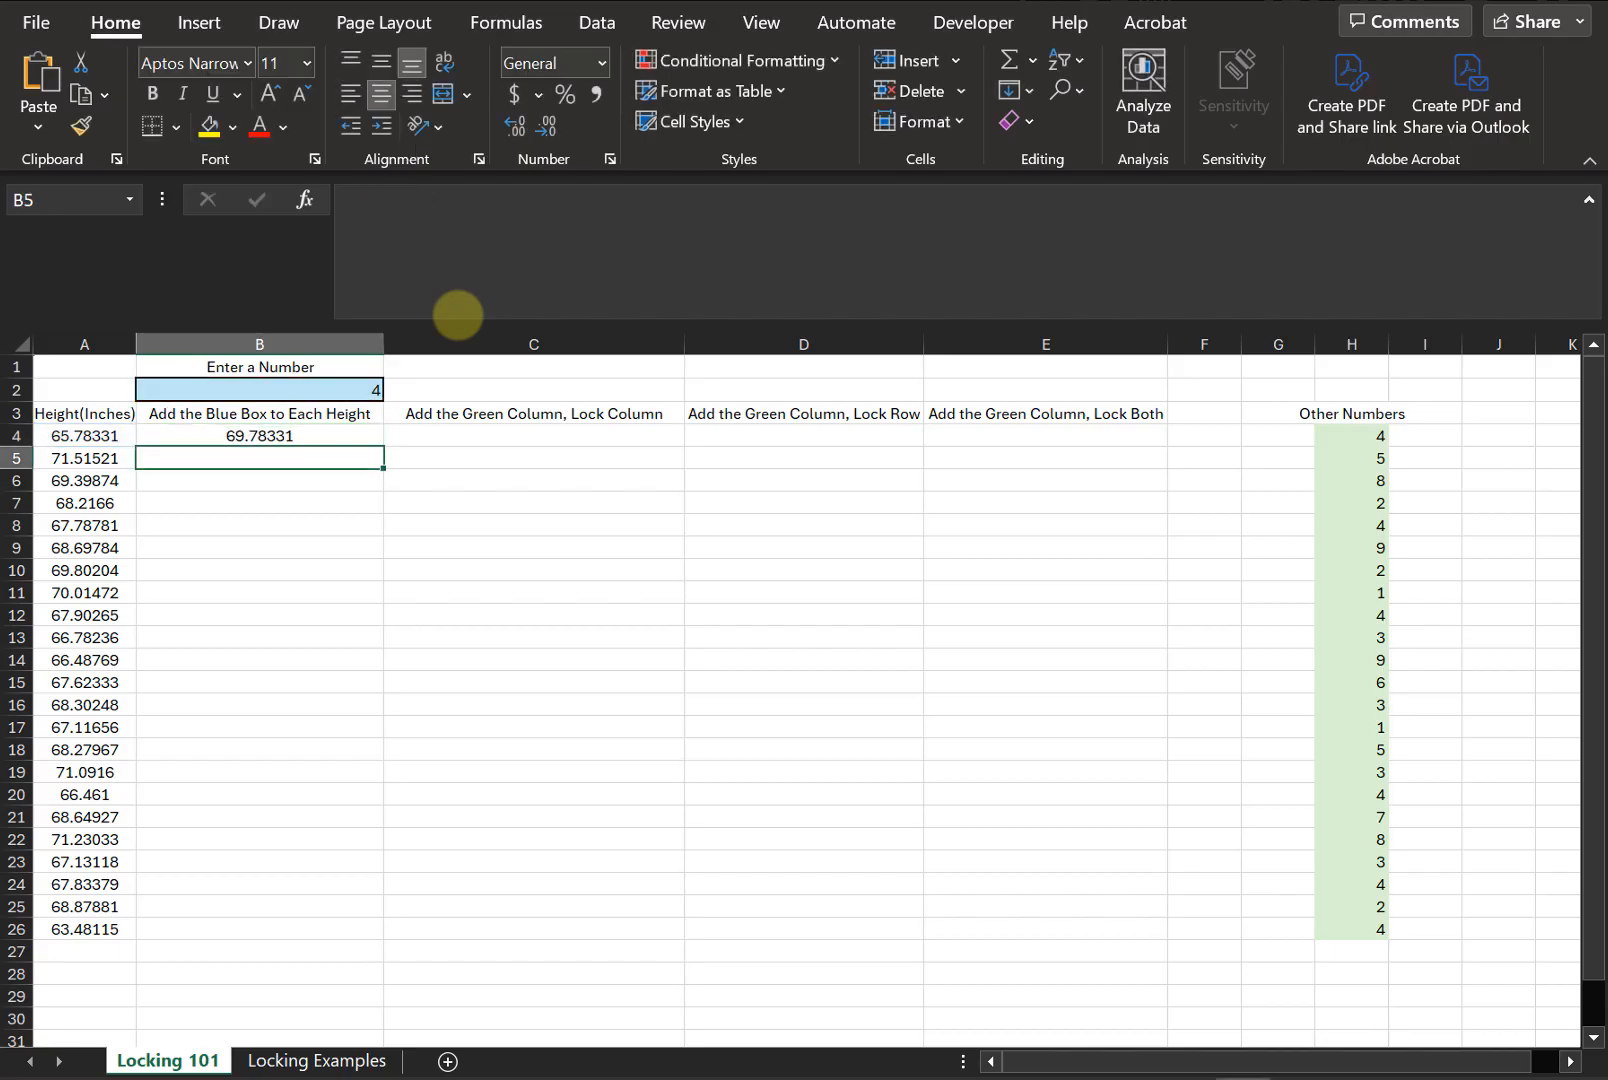
- Fill the locked B4 formula down column B to row 26
left_click(347, 440)
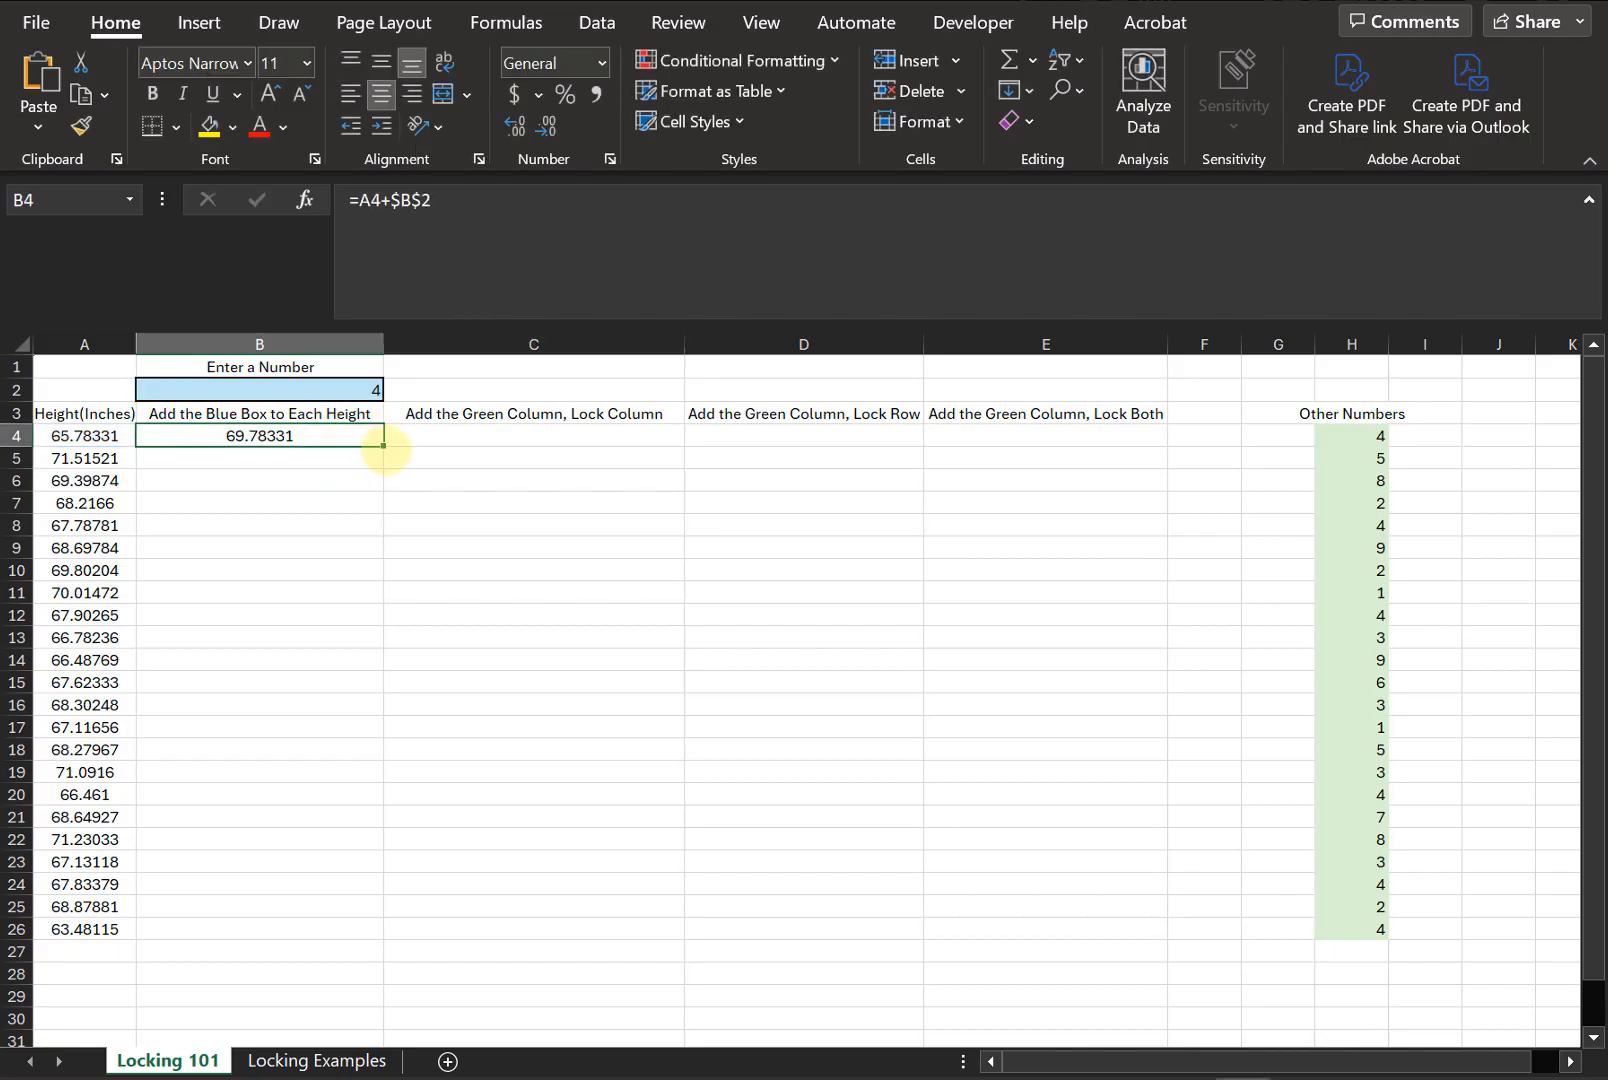
left_click_drag(382, 446, 386, 928)
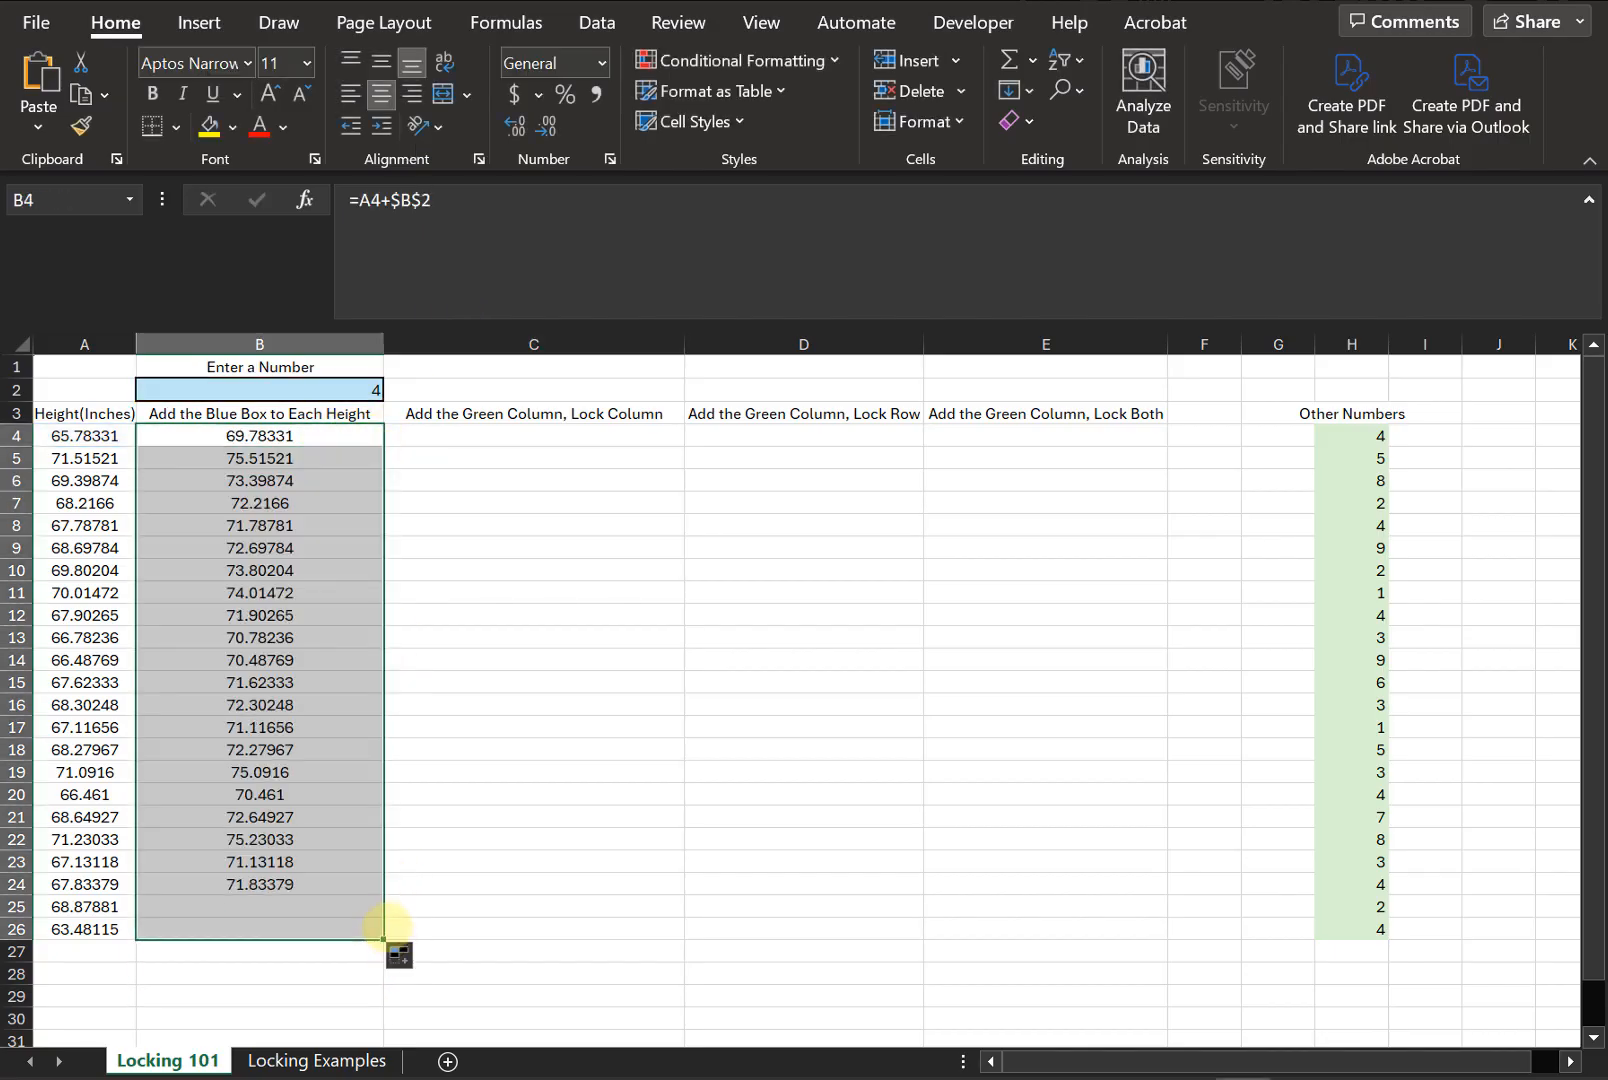
left_click(362, 839)
- Inspect the filled formulas in B10 and B16 to check the locked reference
left_click(297, 567)
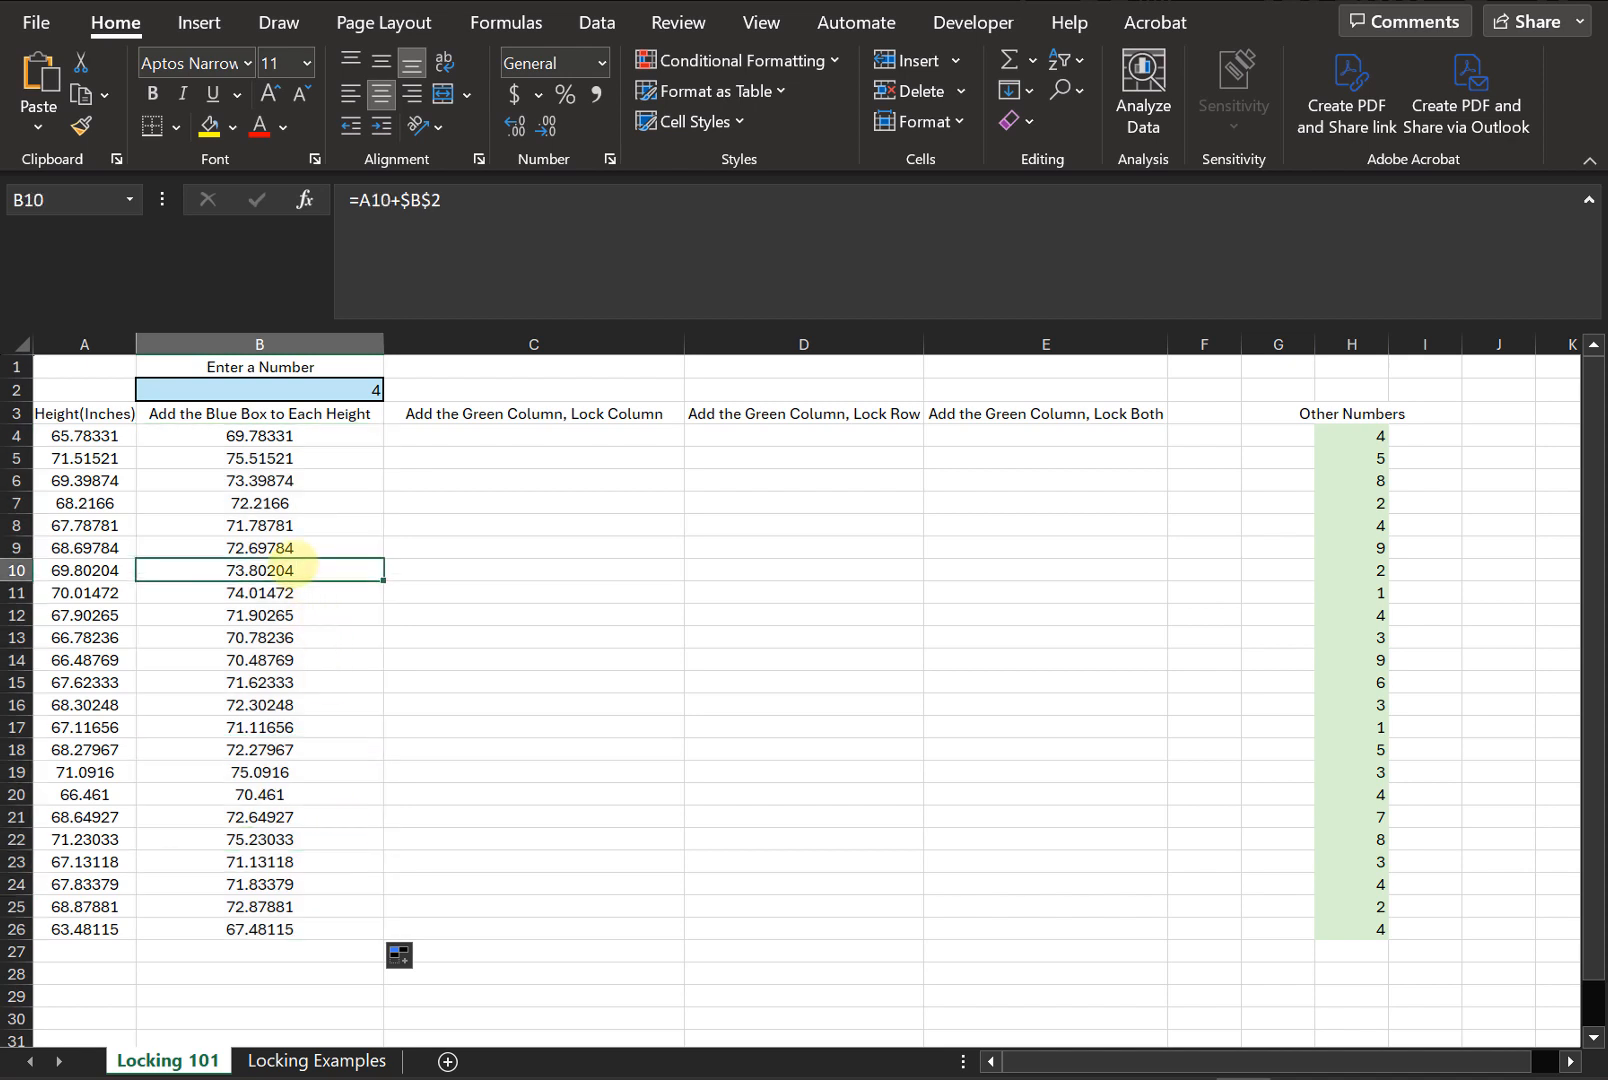
left_click(520, 282)
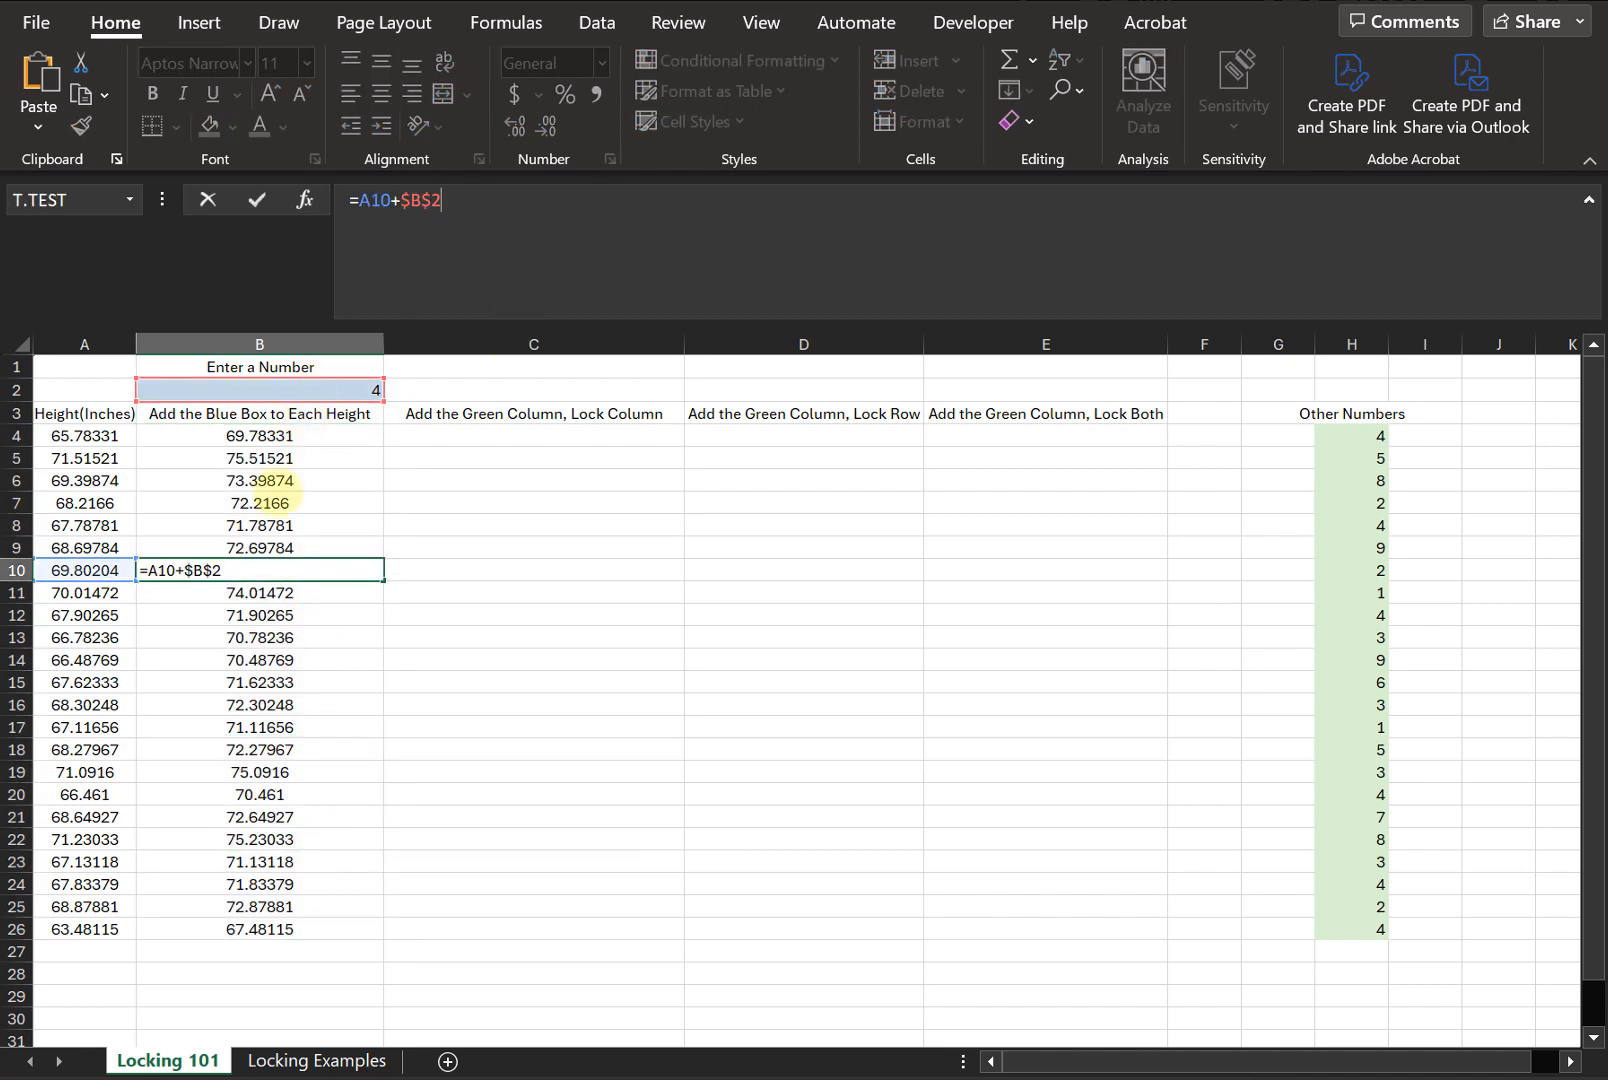
key("ctrl+Return")
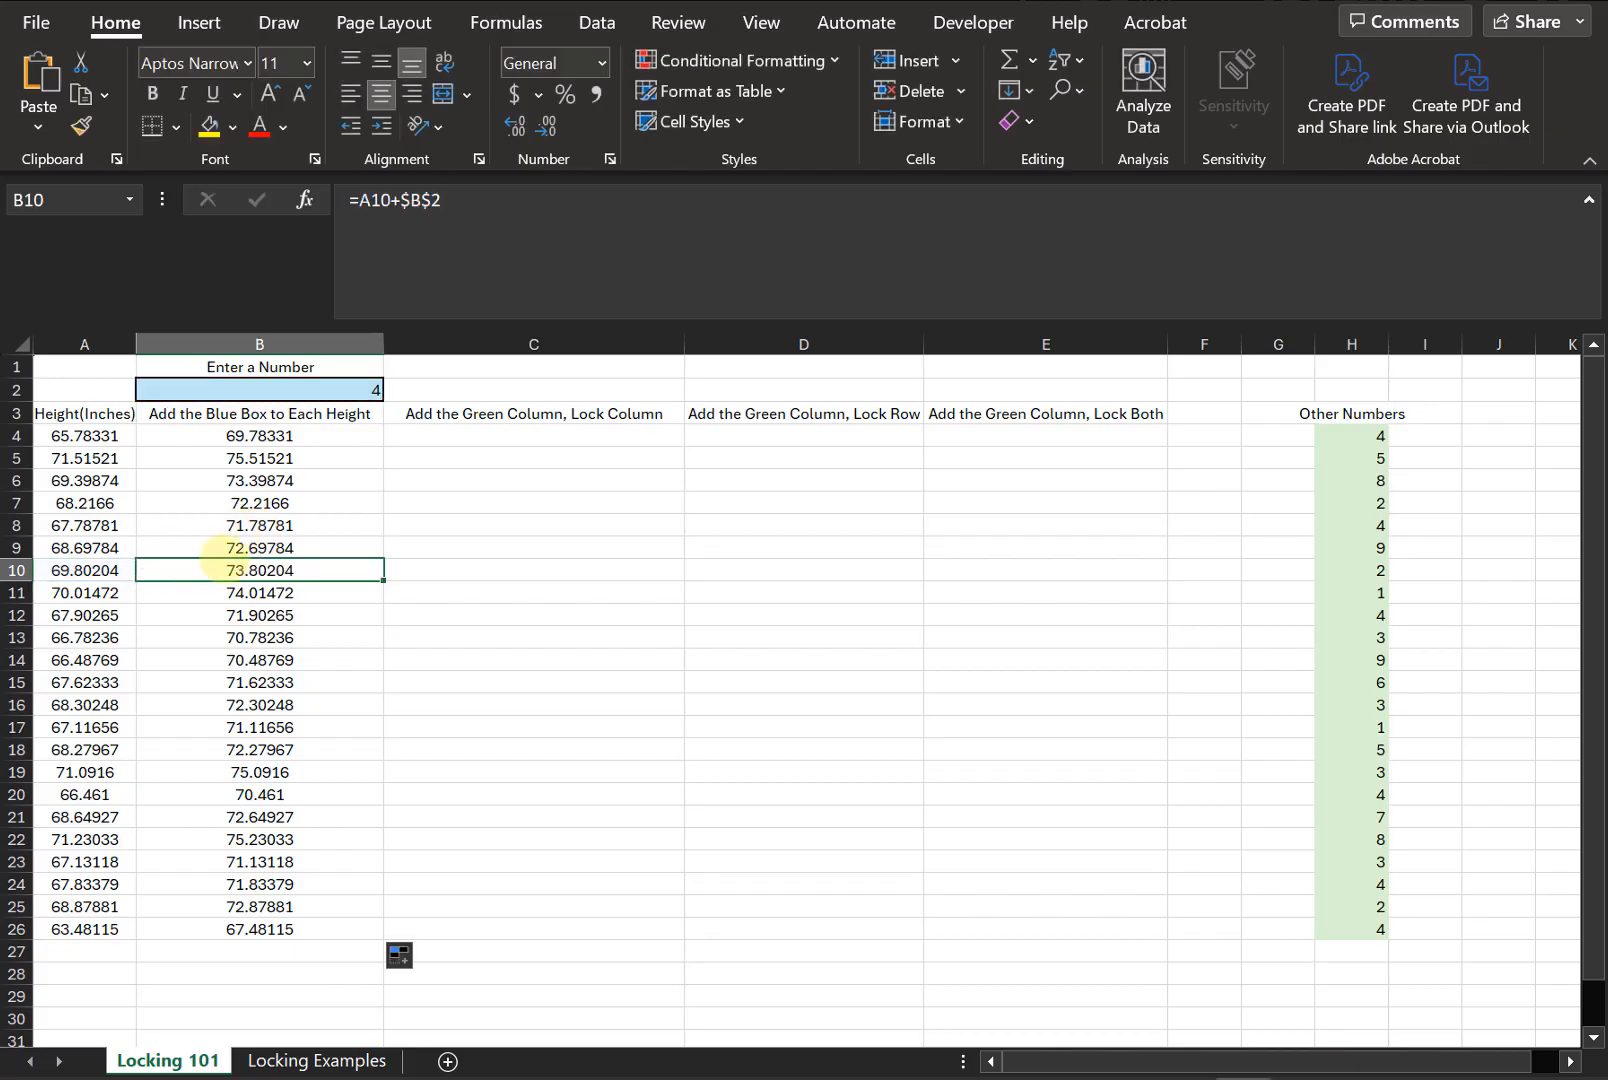
key("Down")
key("Down")
key("Down")
key("Down")
key("Down")
key("Down")
left_click(487, 261)
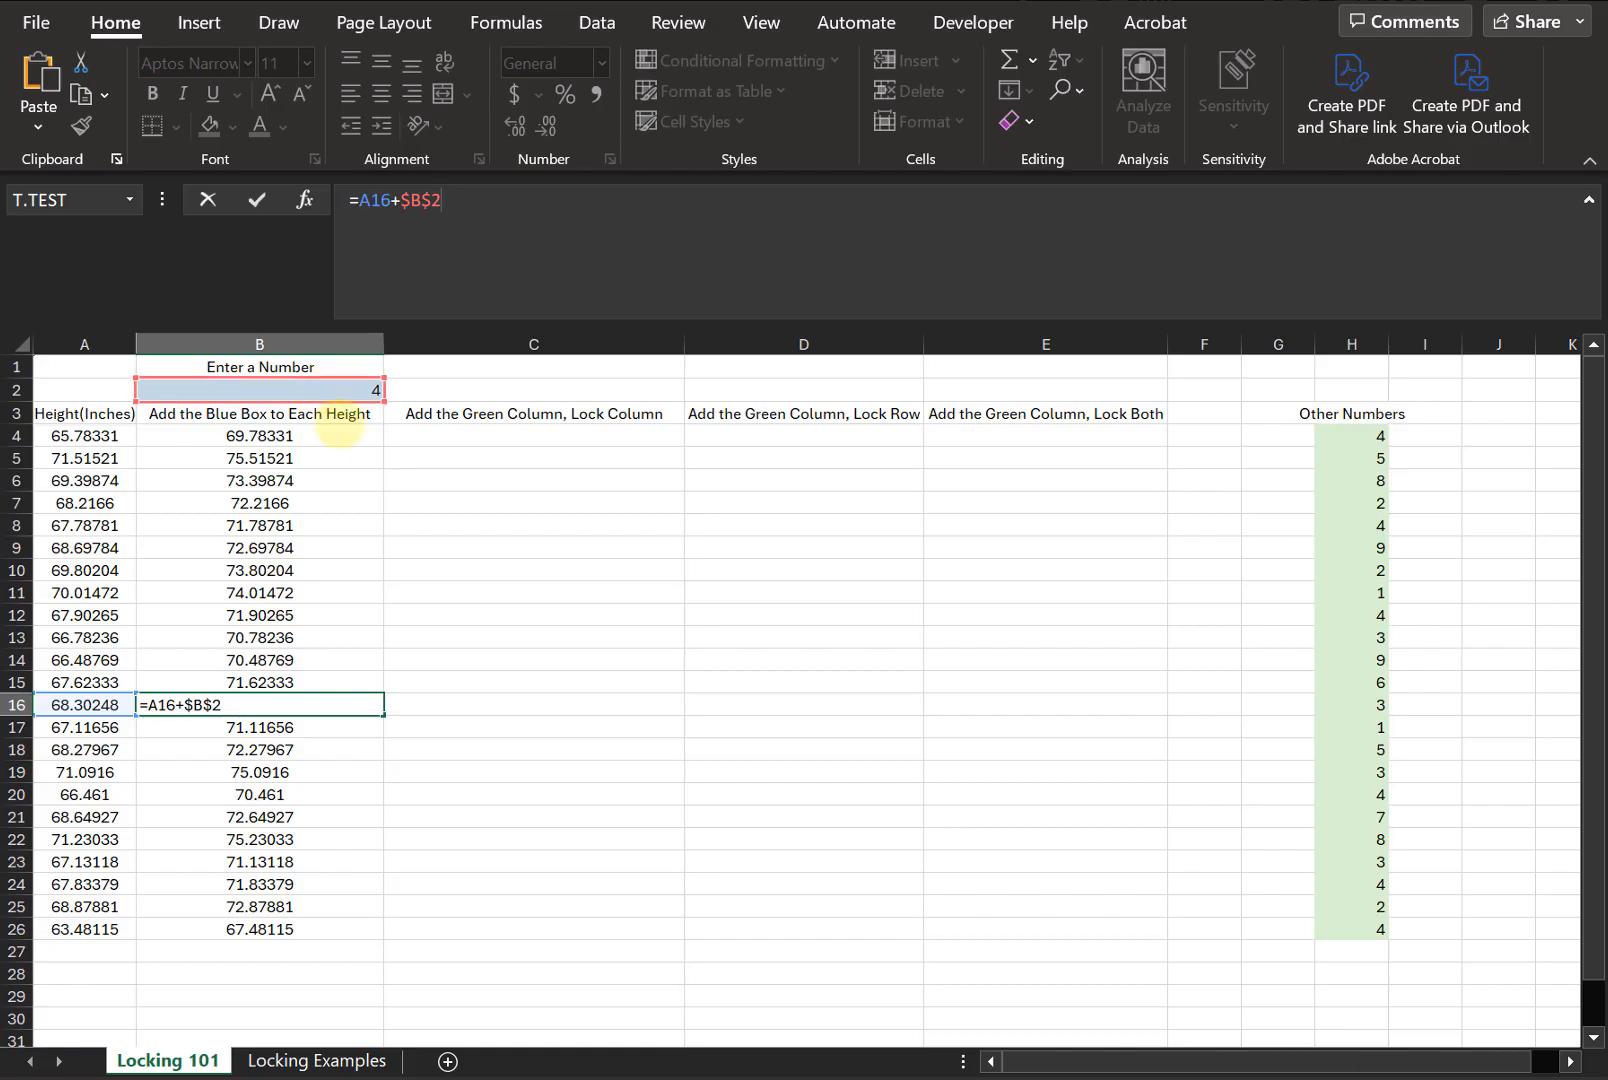
key("ctrl+Return")
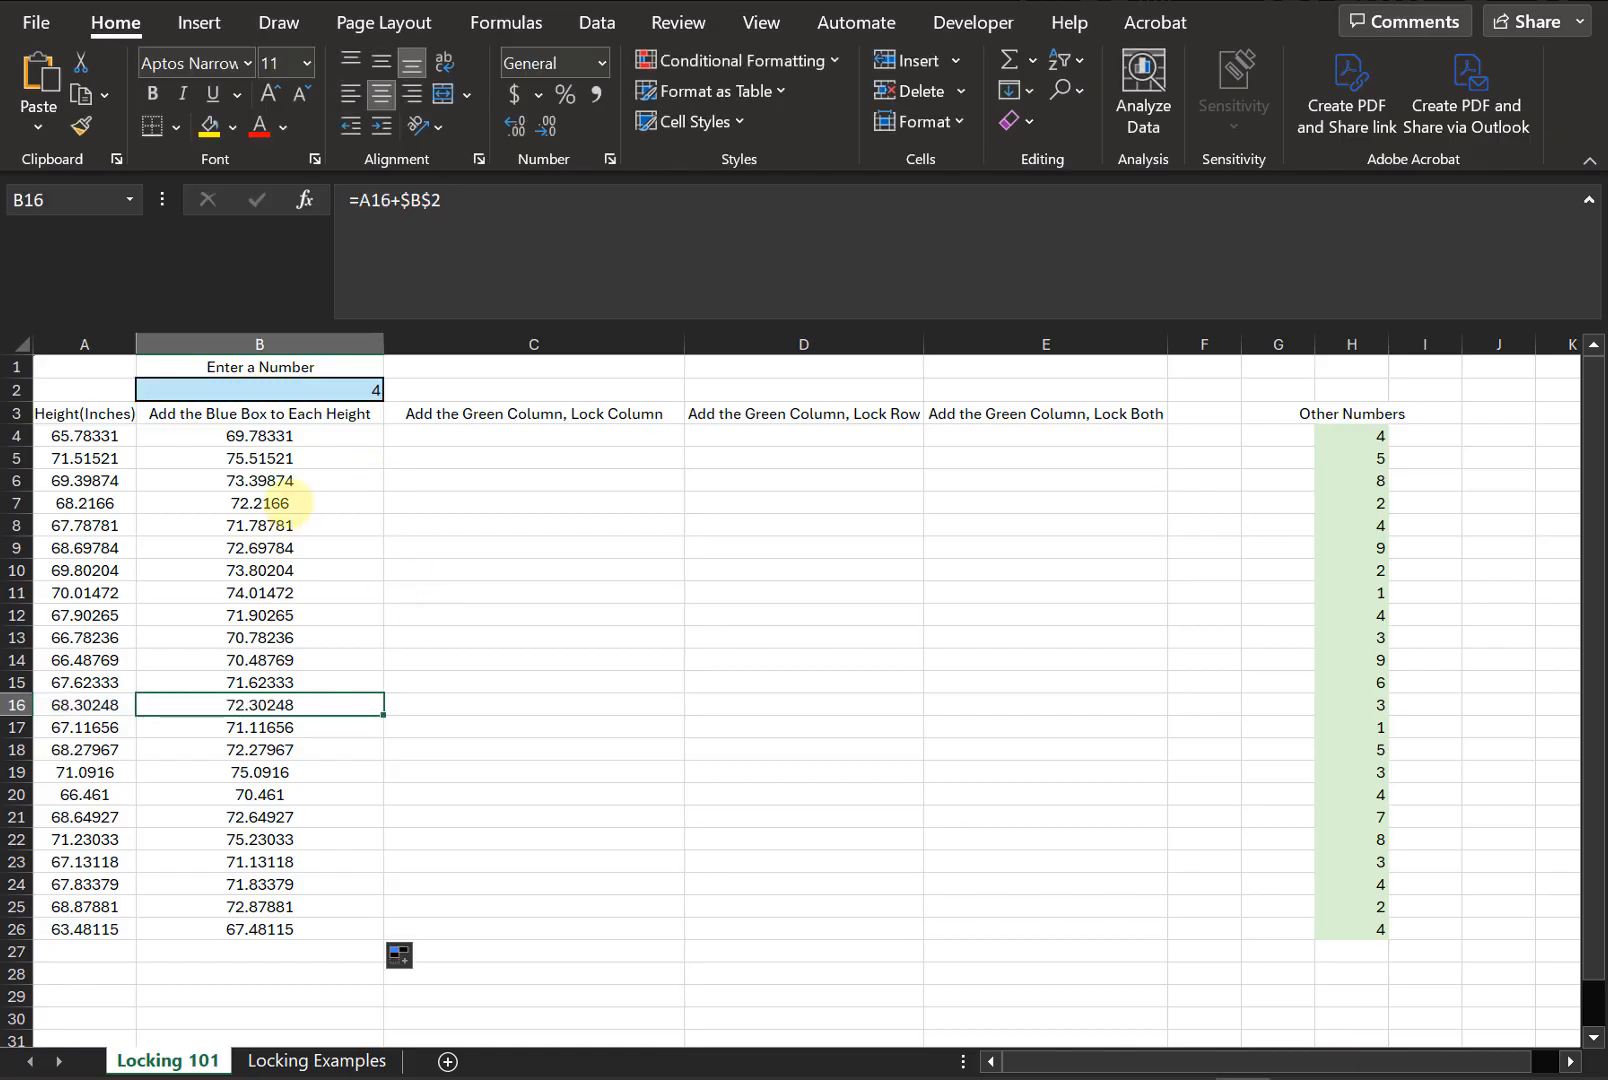
- In C4, enter a formula adding height A4 to the green column value H4, locking the column as $H4
left_click(503, 436)
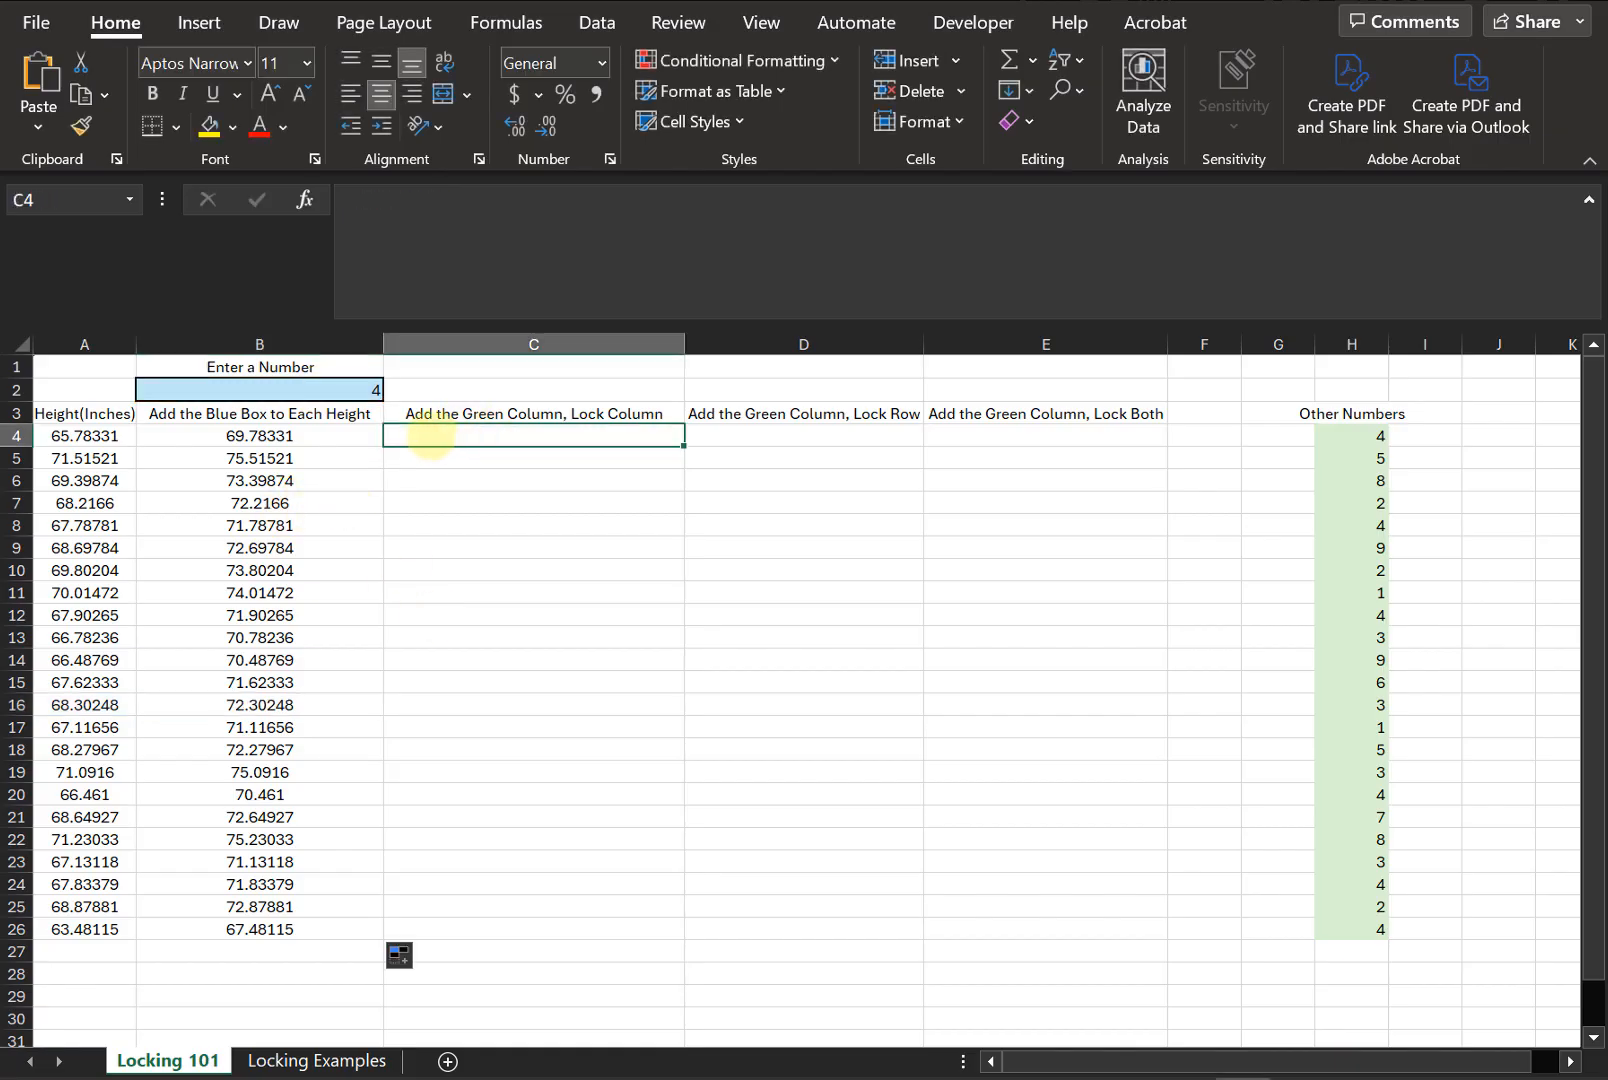
left_click(330, 438)
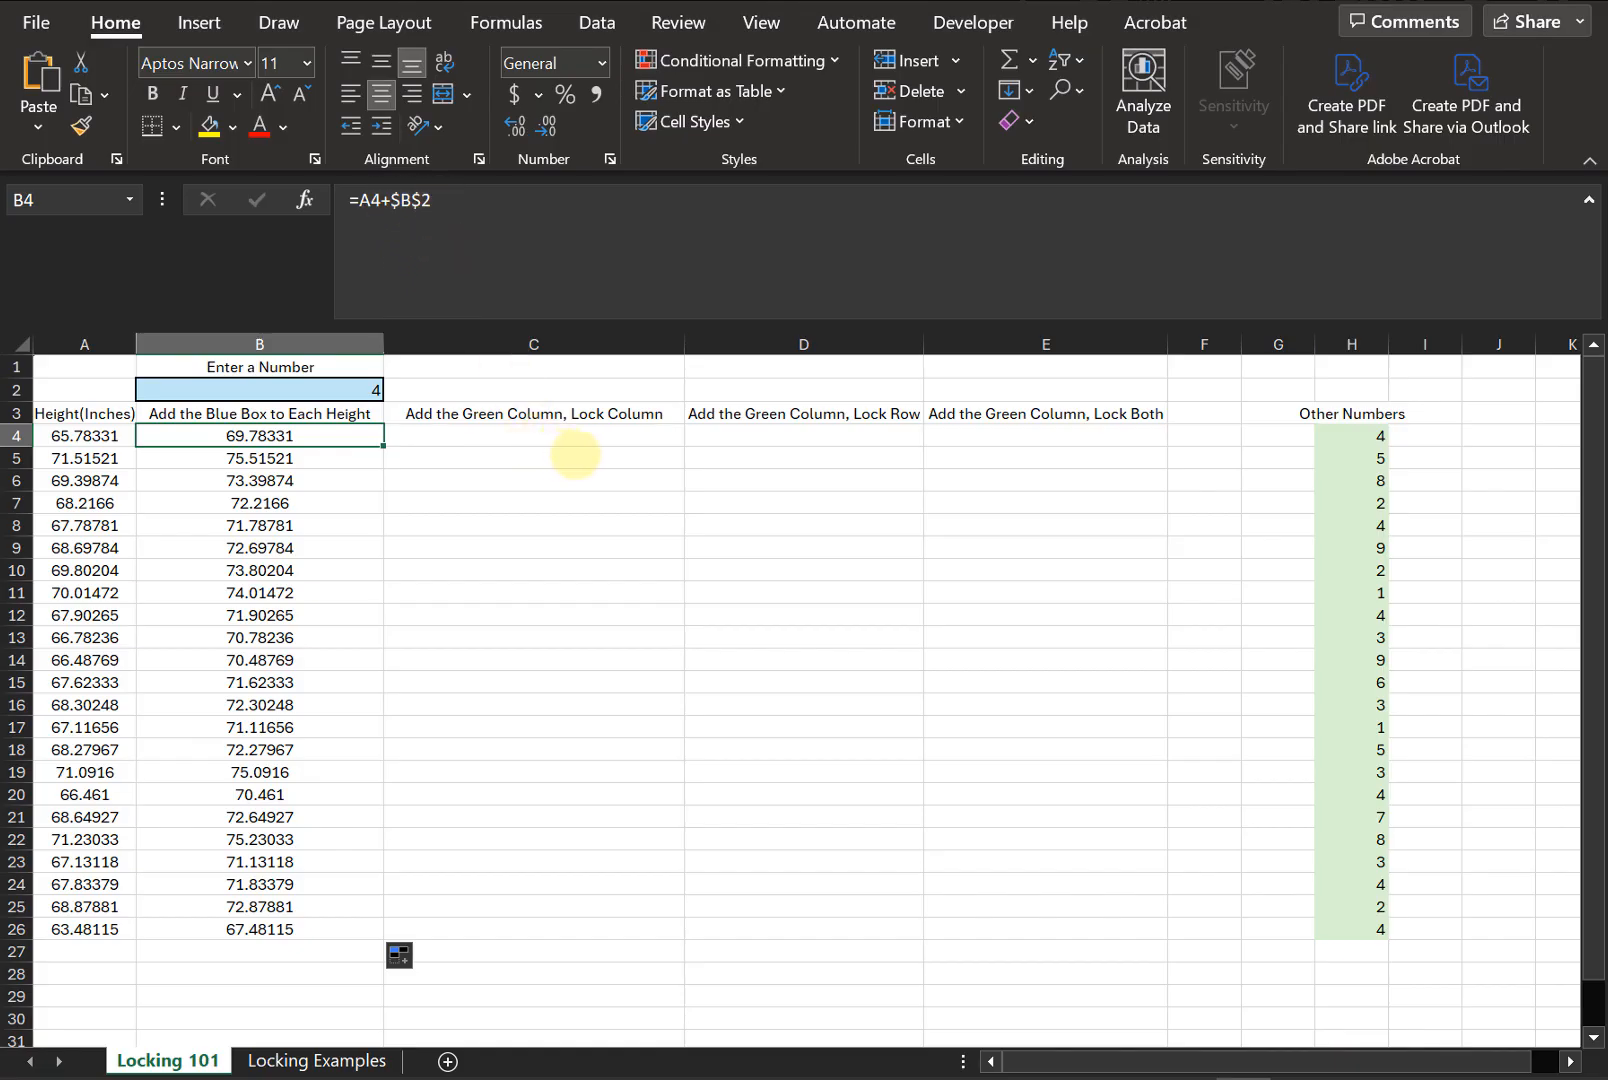
left_click(553, 433)
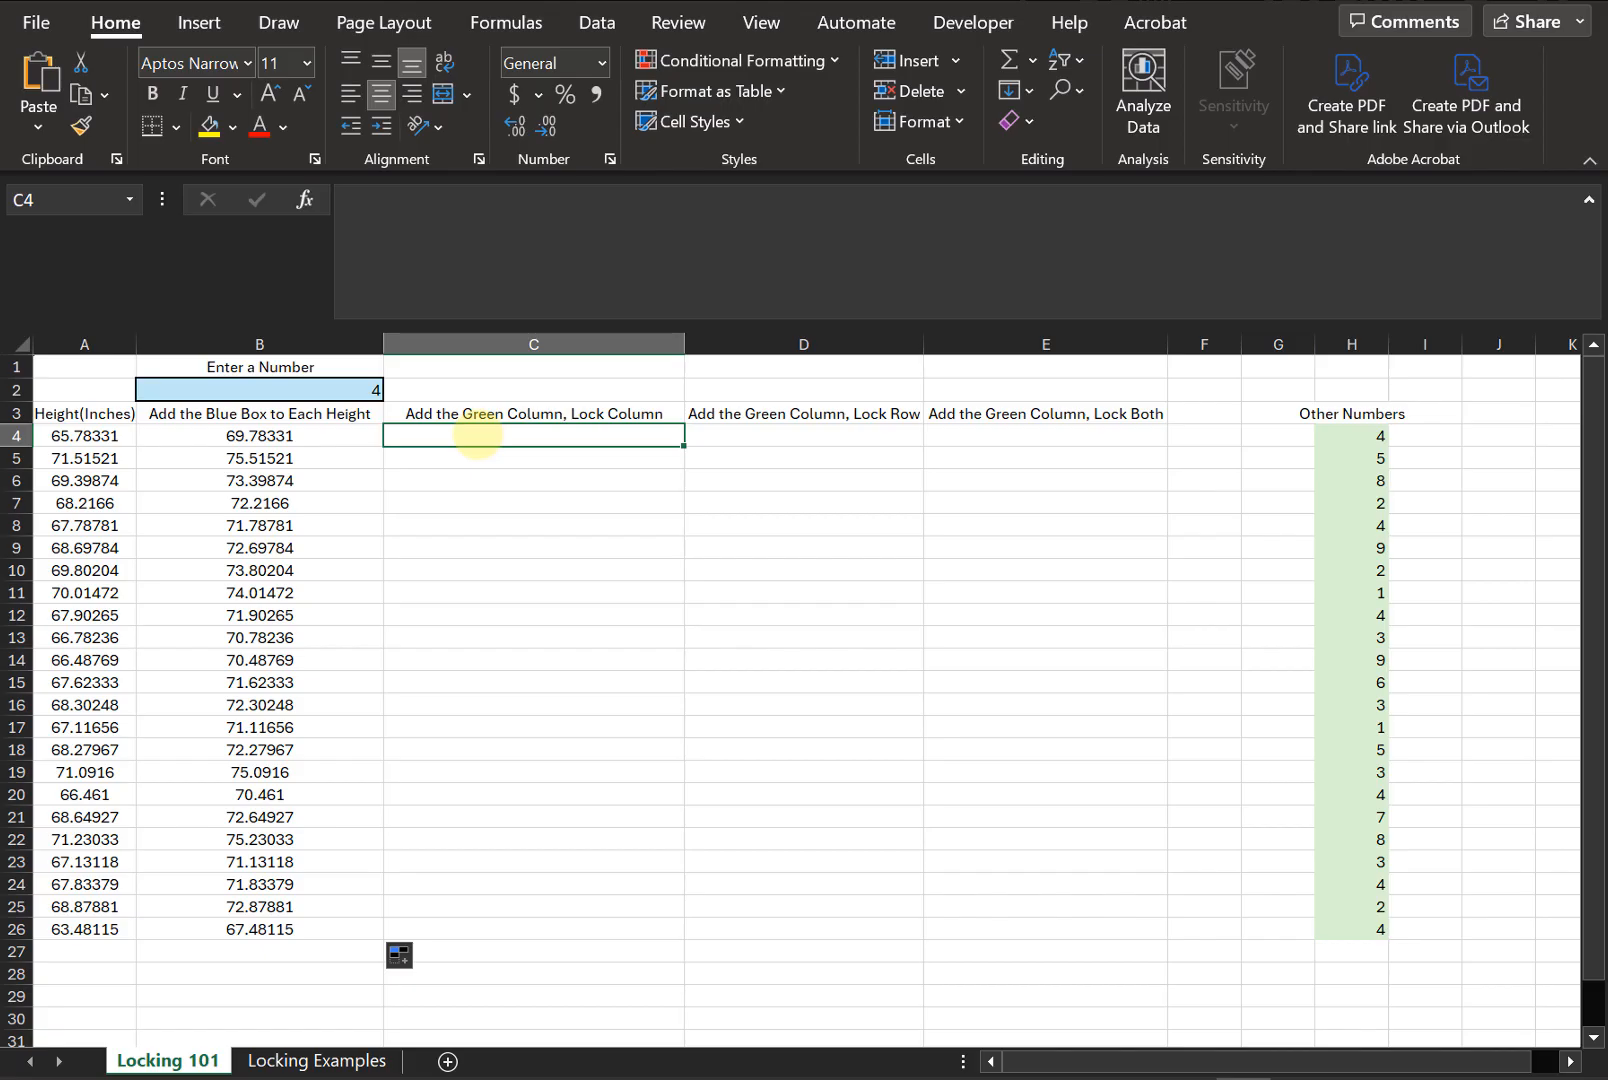
type("=")
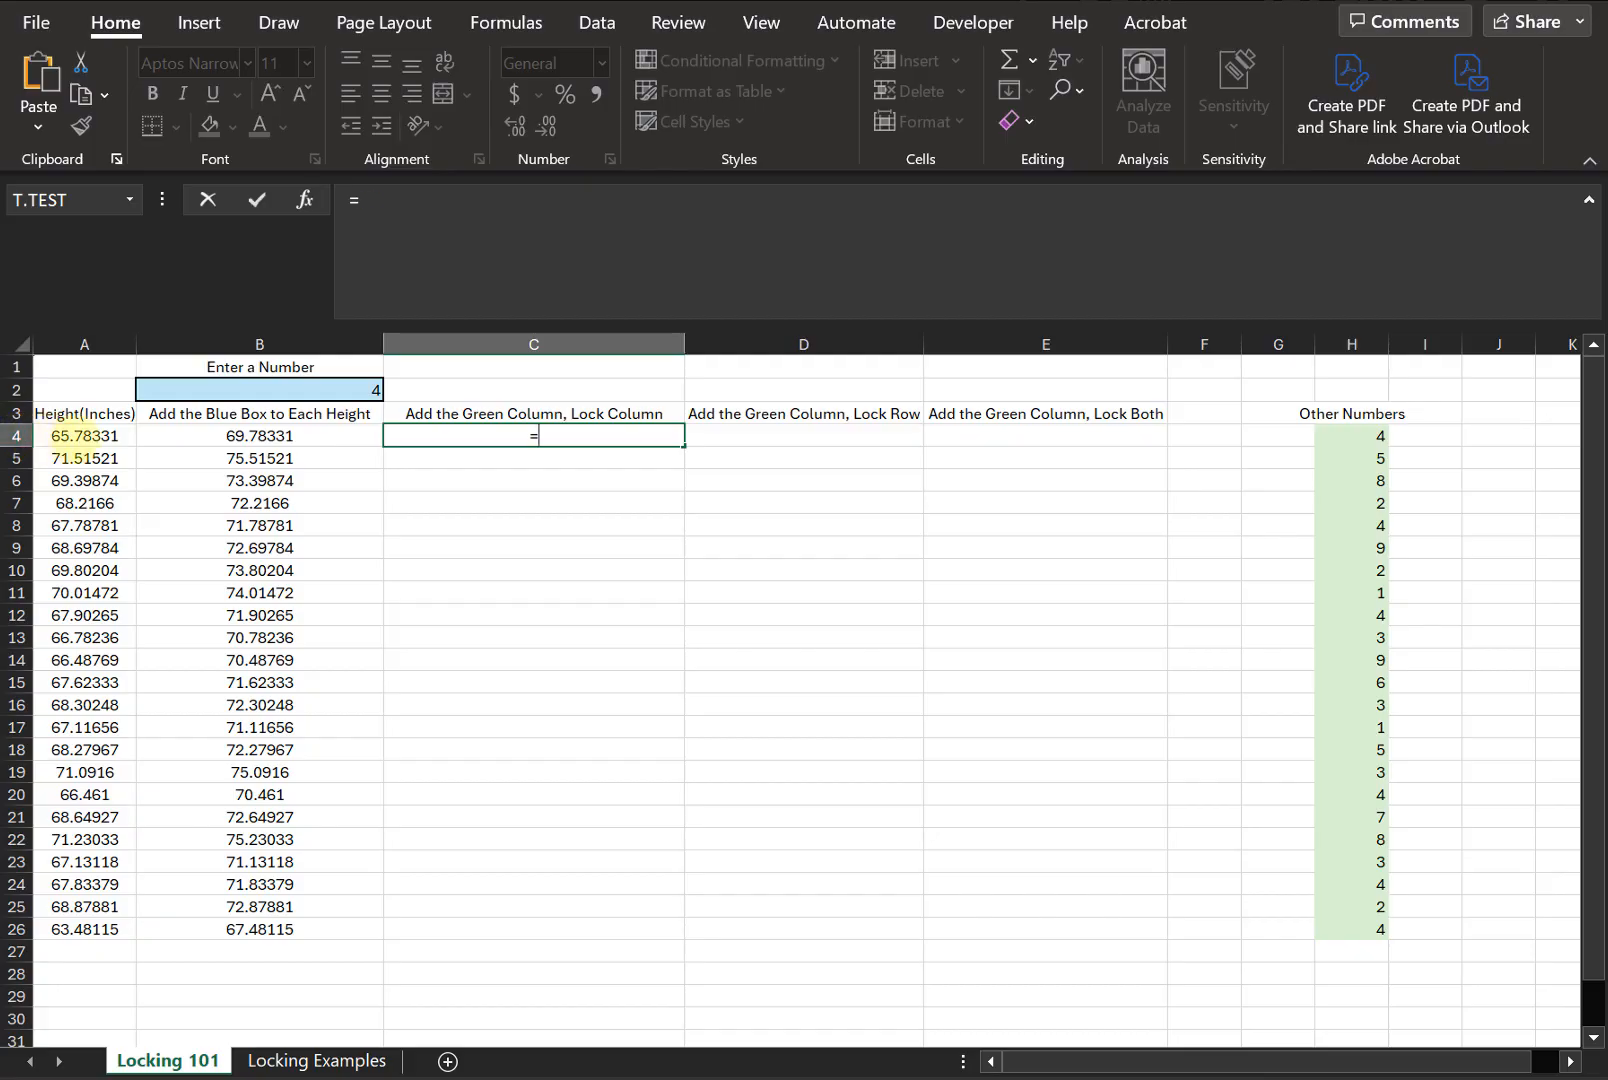
left_click(75, 437)
type("+")
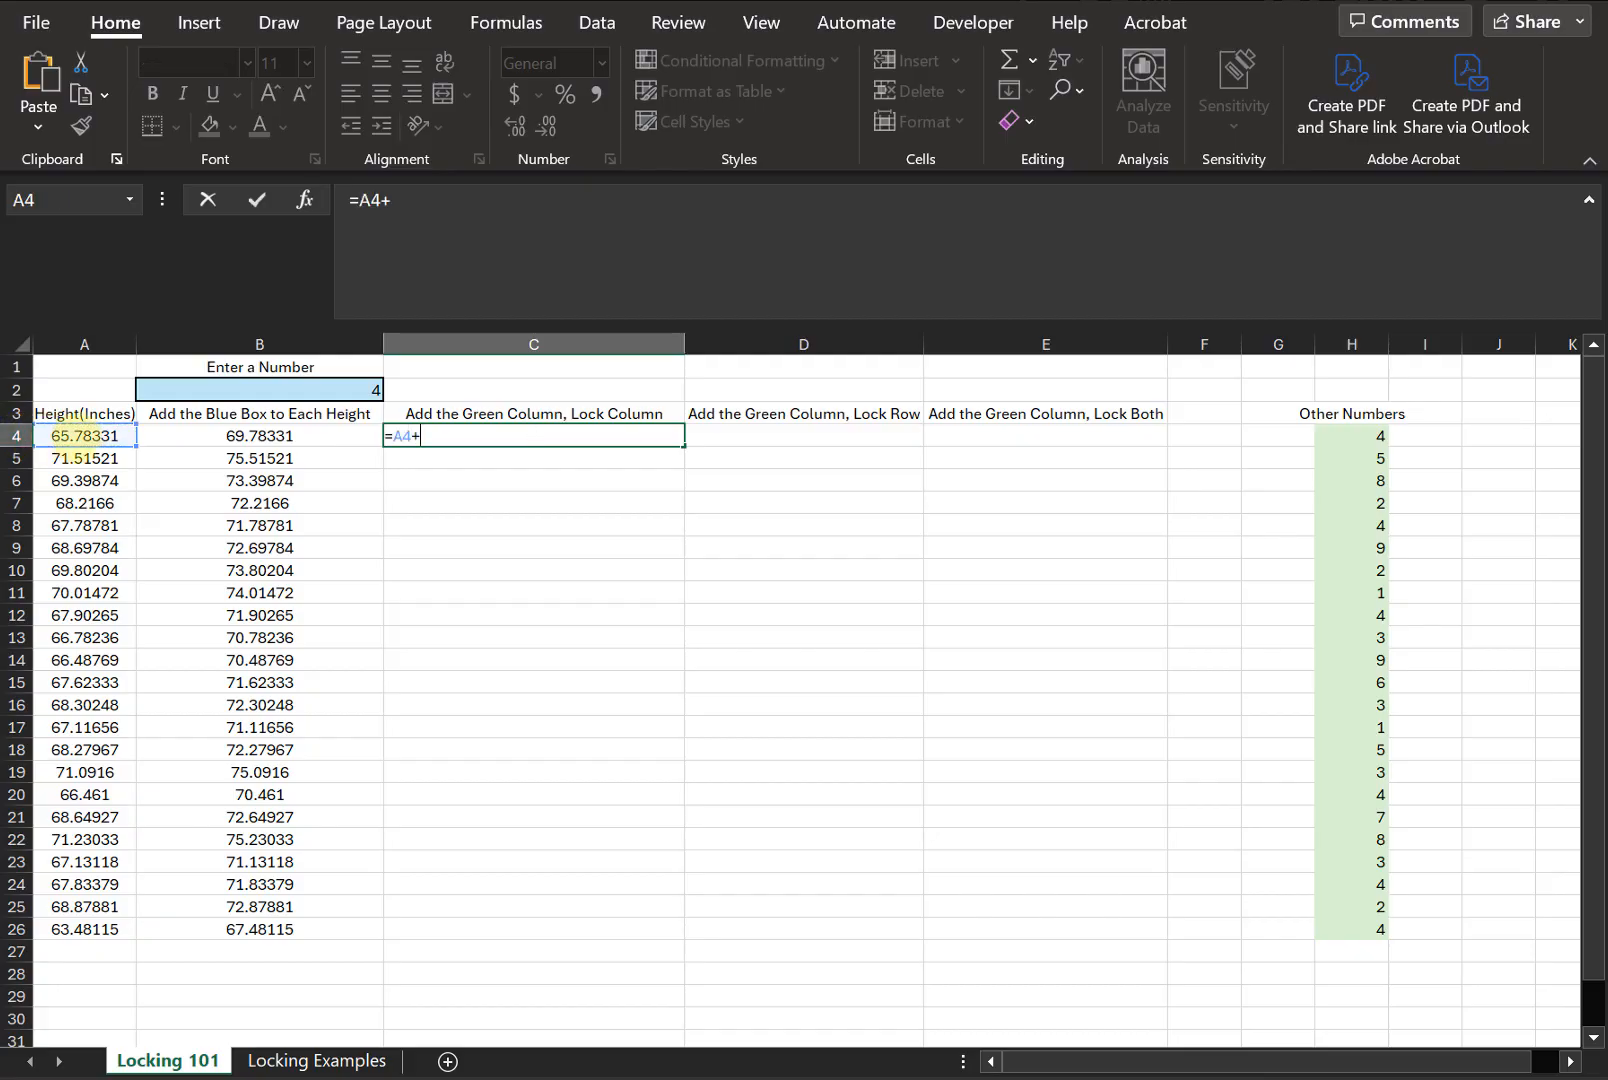
left_click(1350, 435)
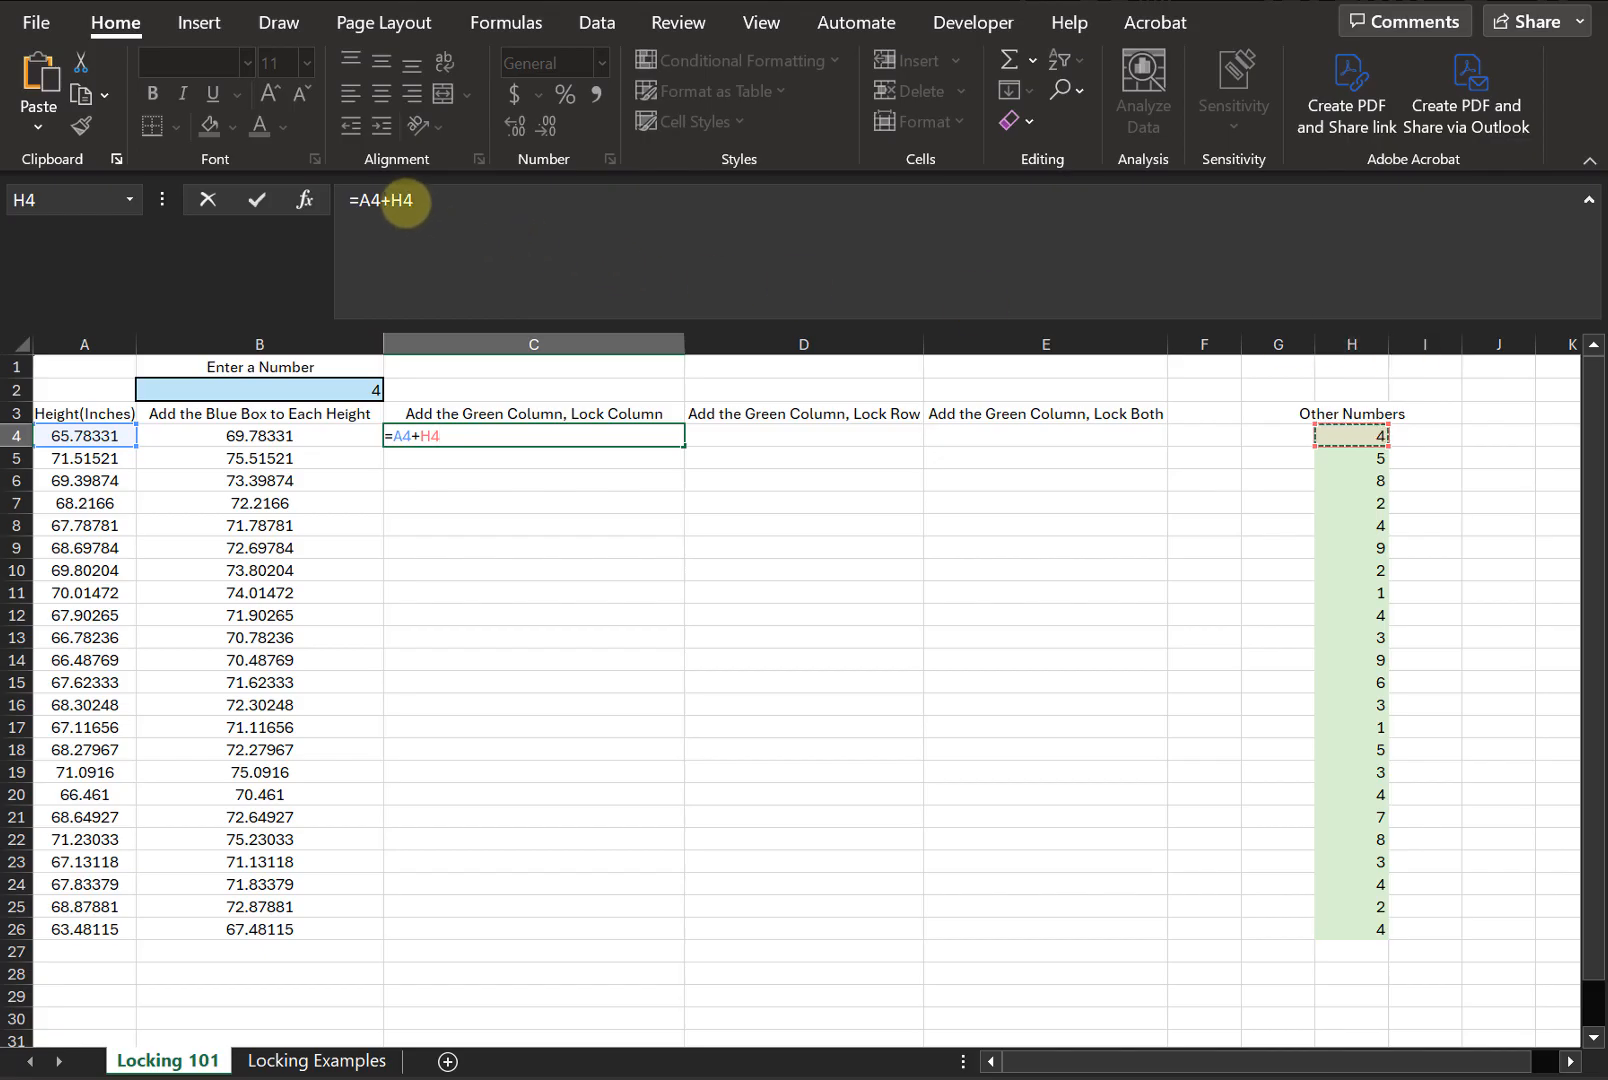
left_click(408, 201)
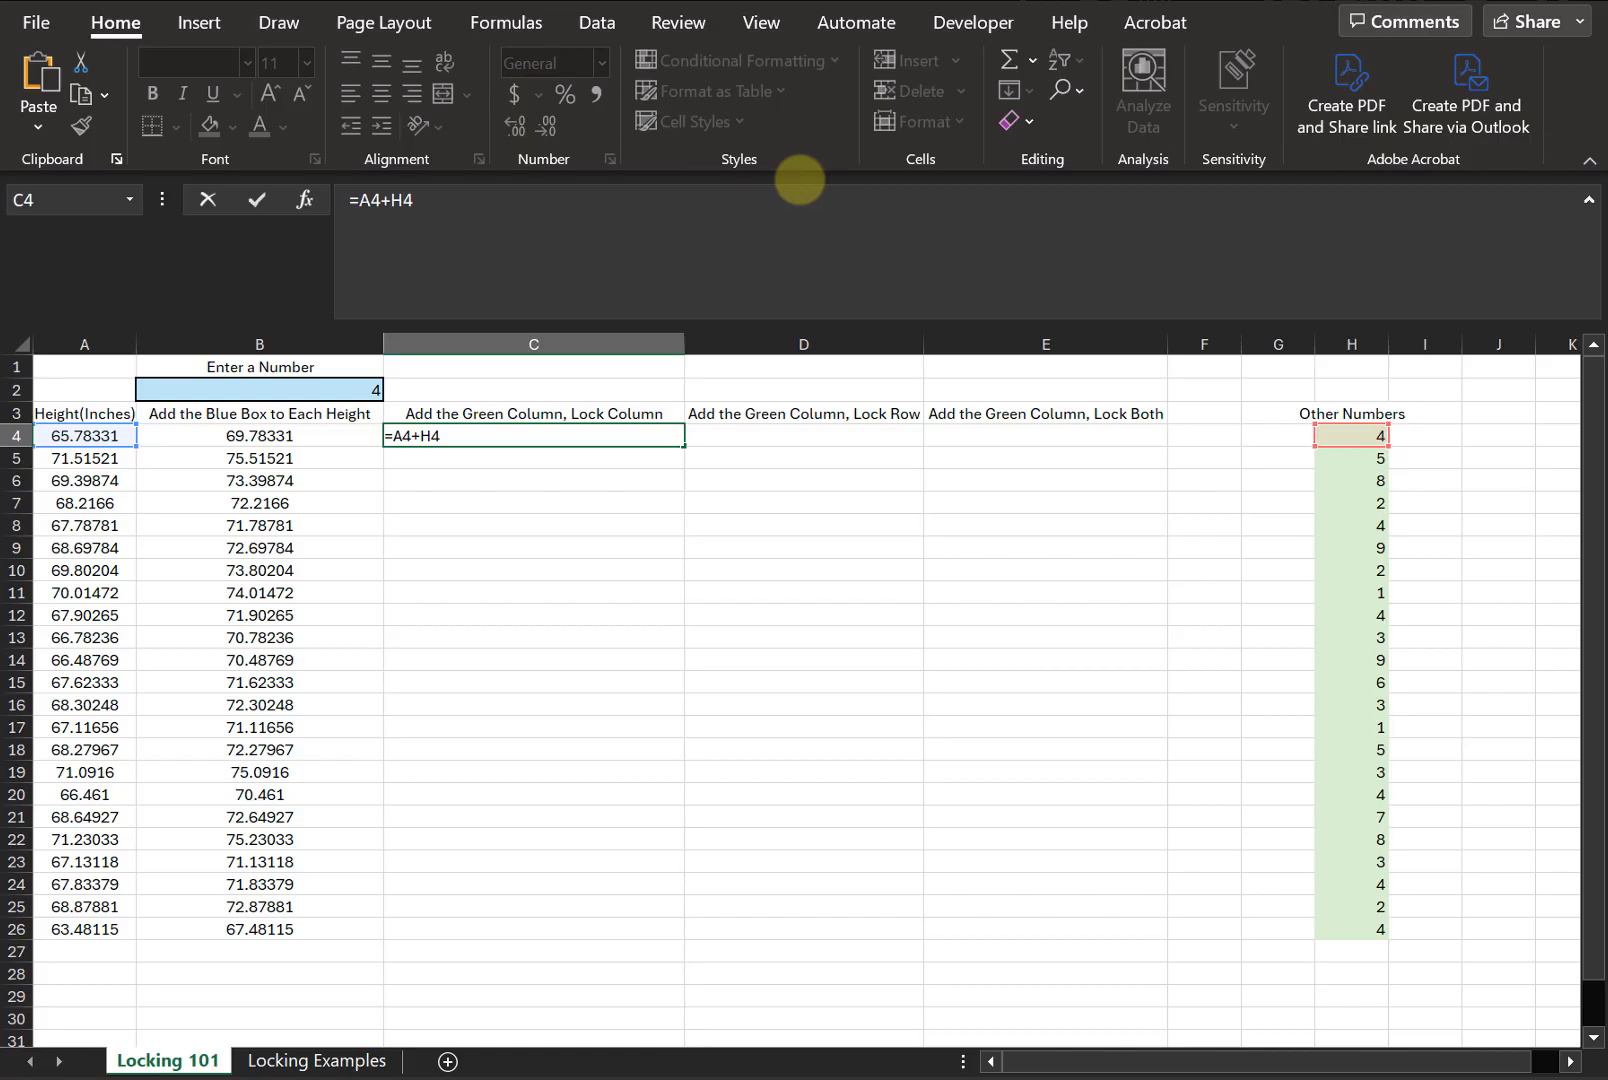
key("F4")
key("F4")
key("F4")
key("Return")
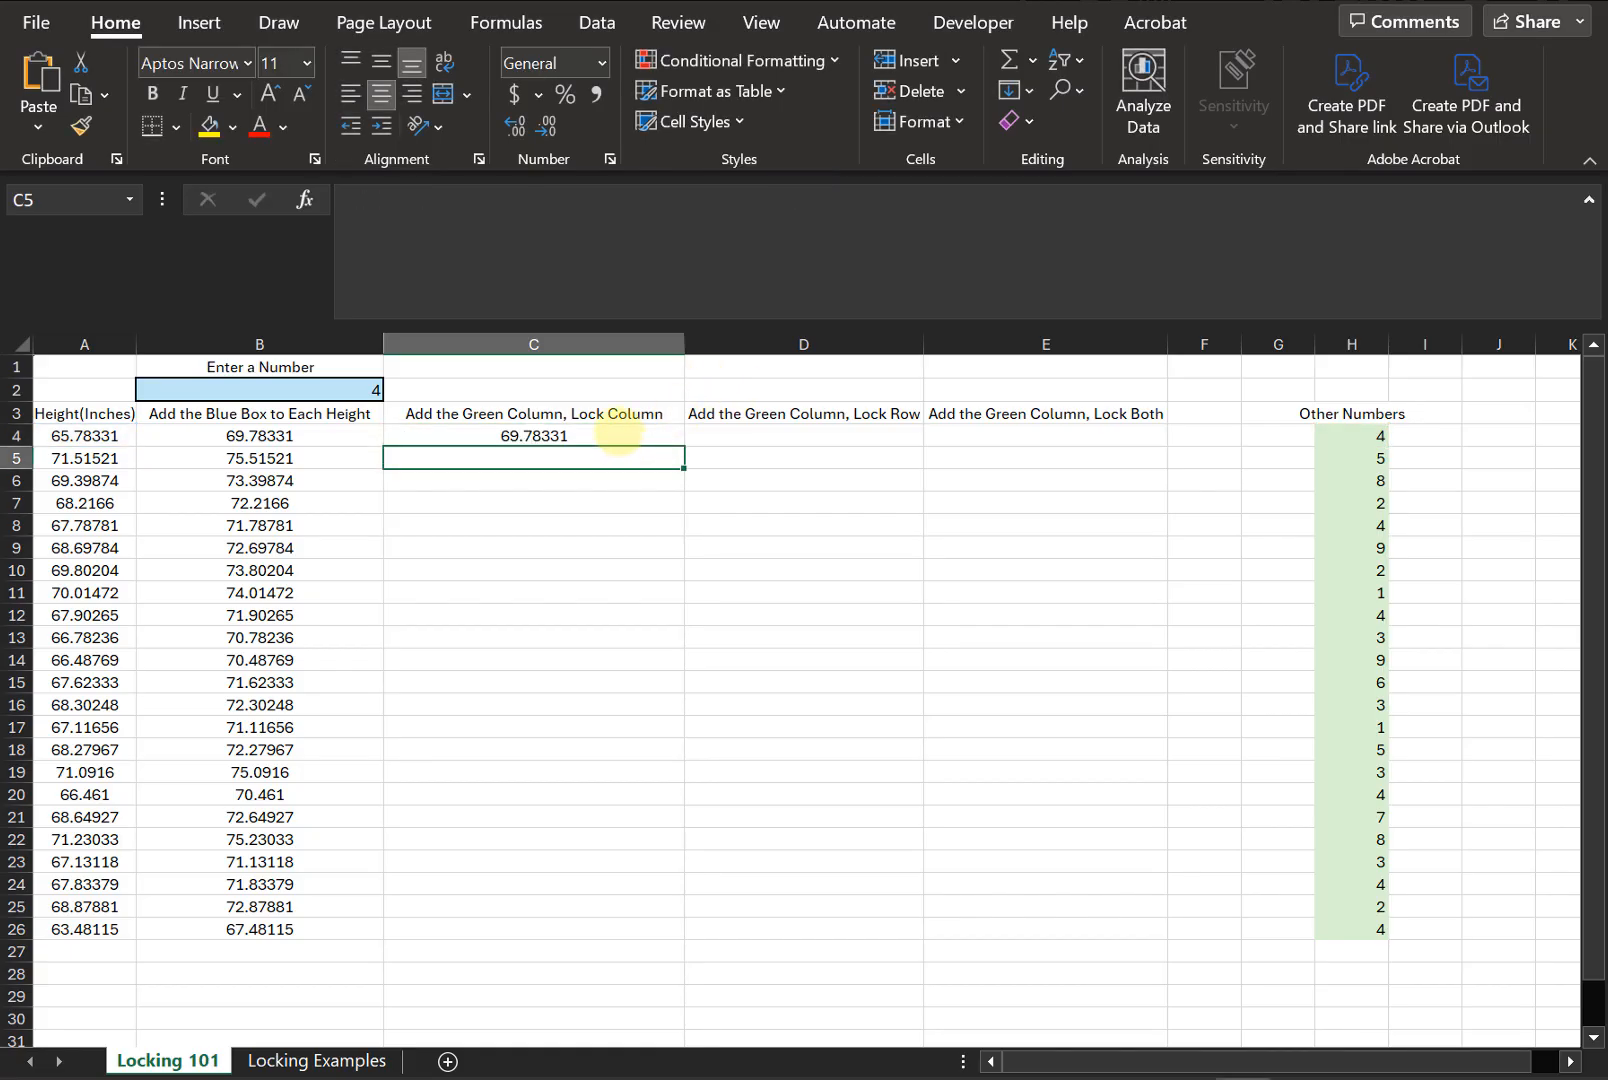
- Fill the C4 formula down column C to row 26 and inspect the filled formula in C11
left_click(613, 440)
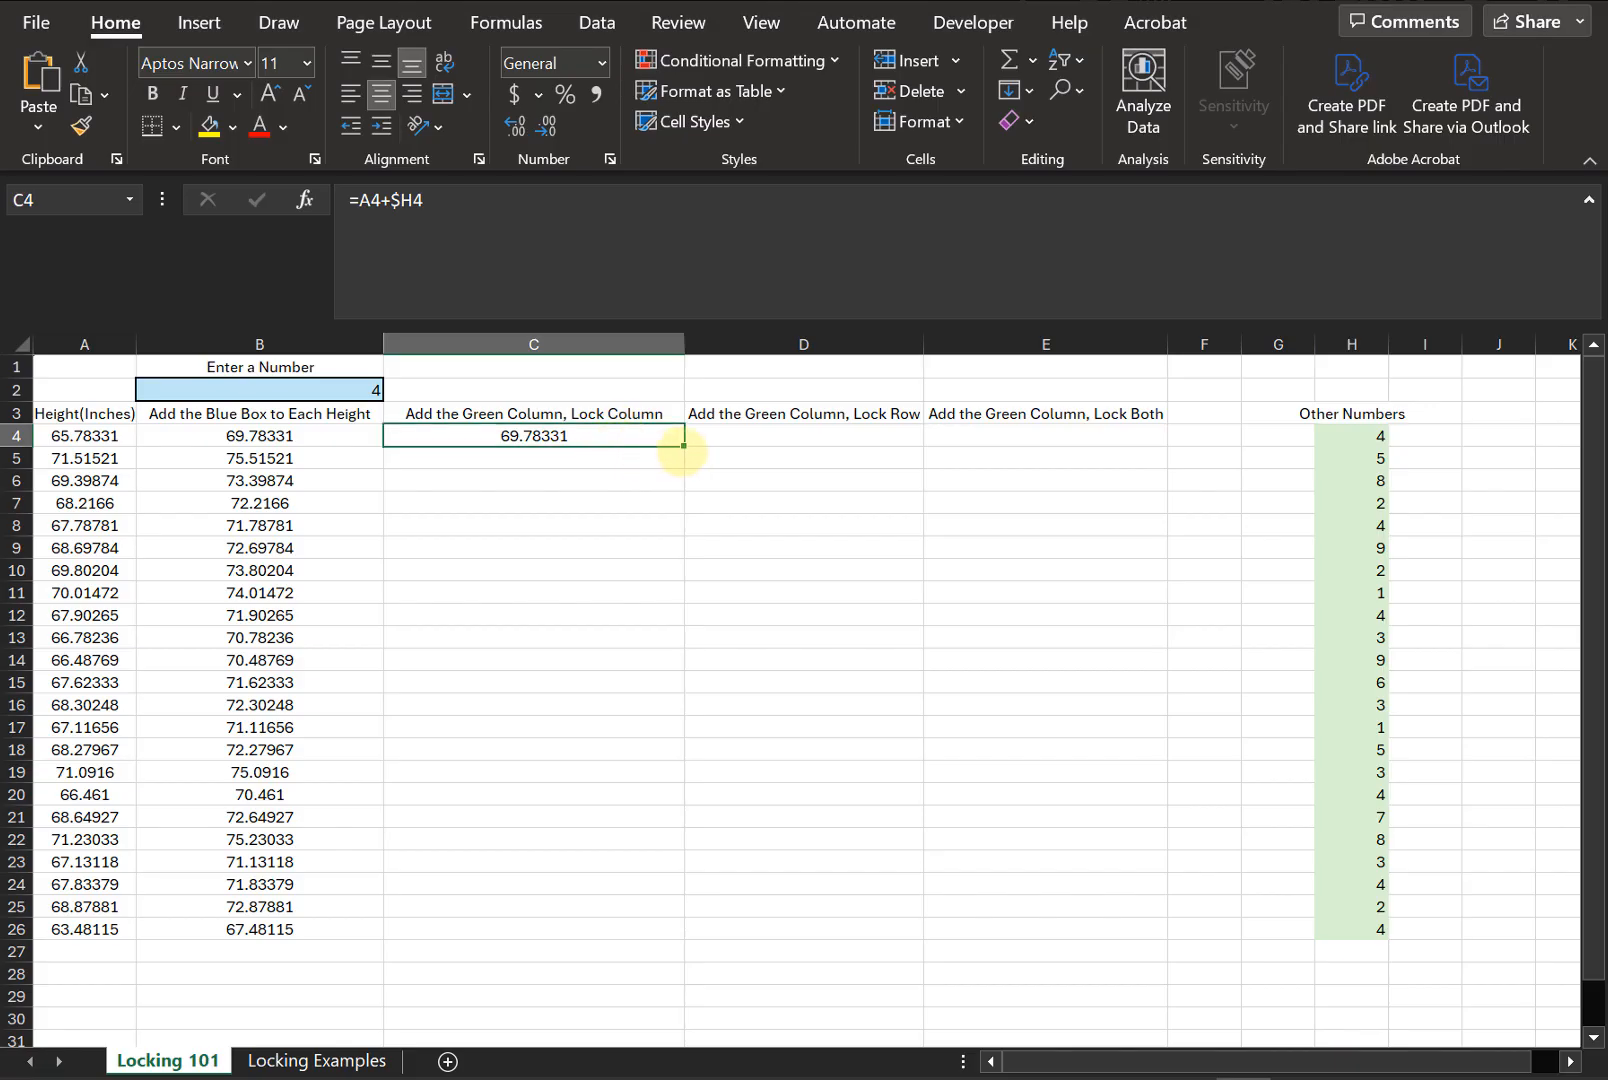
left_click_drag(684, 446, 668, 930)
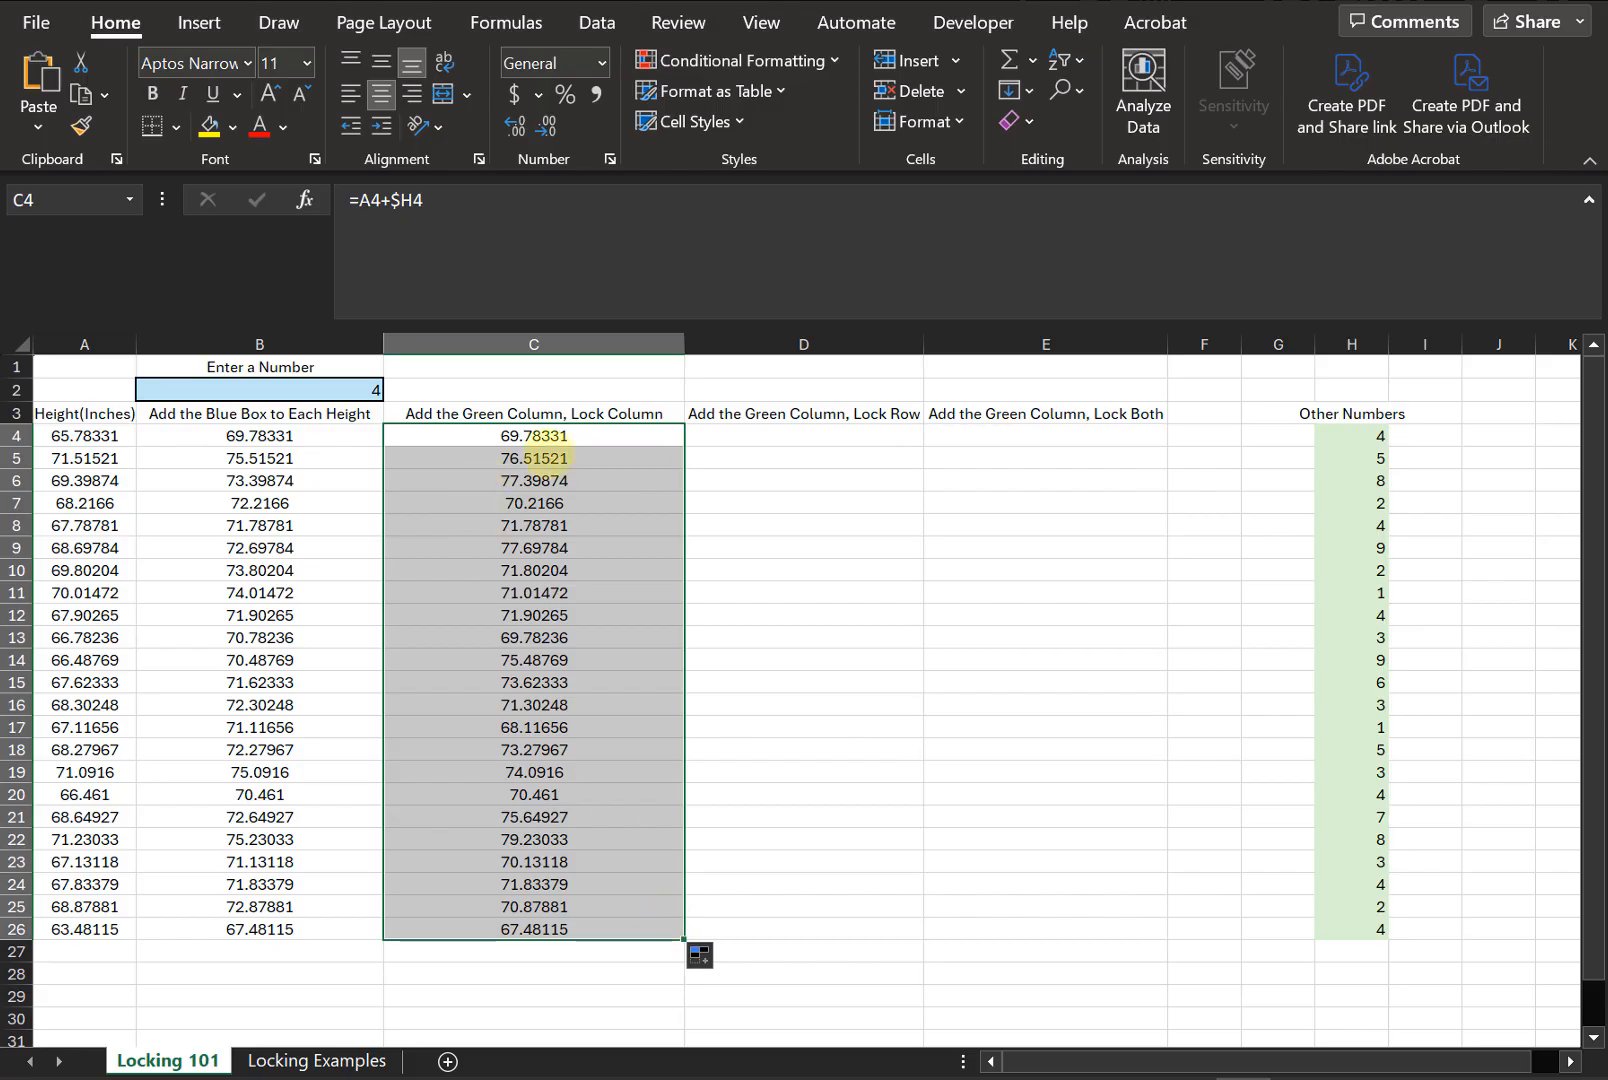
left_click(556, 590)
left_click(498, 237)
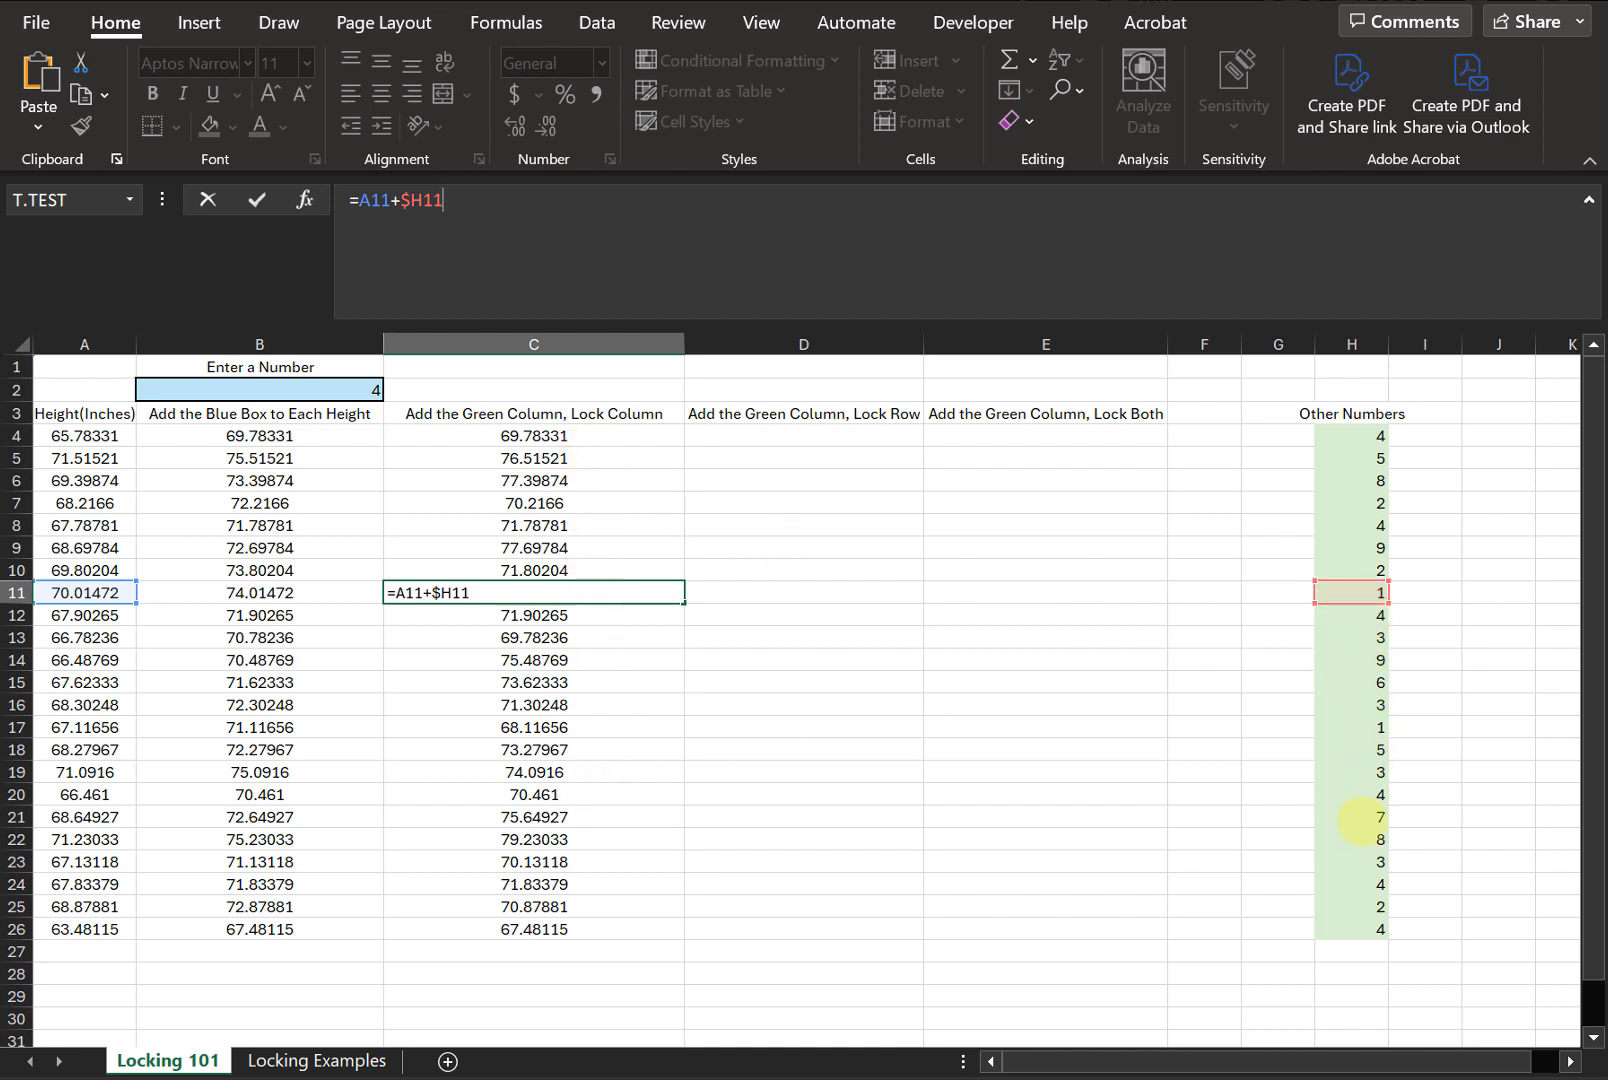
key("ctrl+Return")
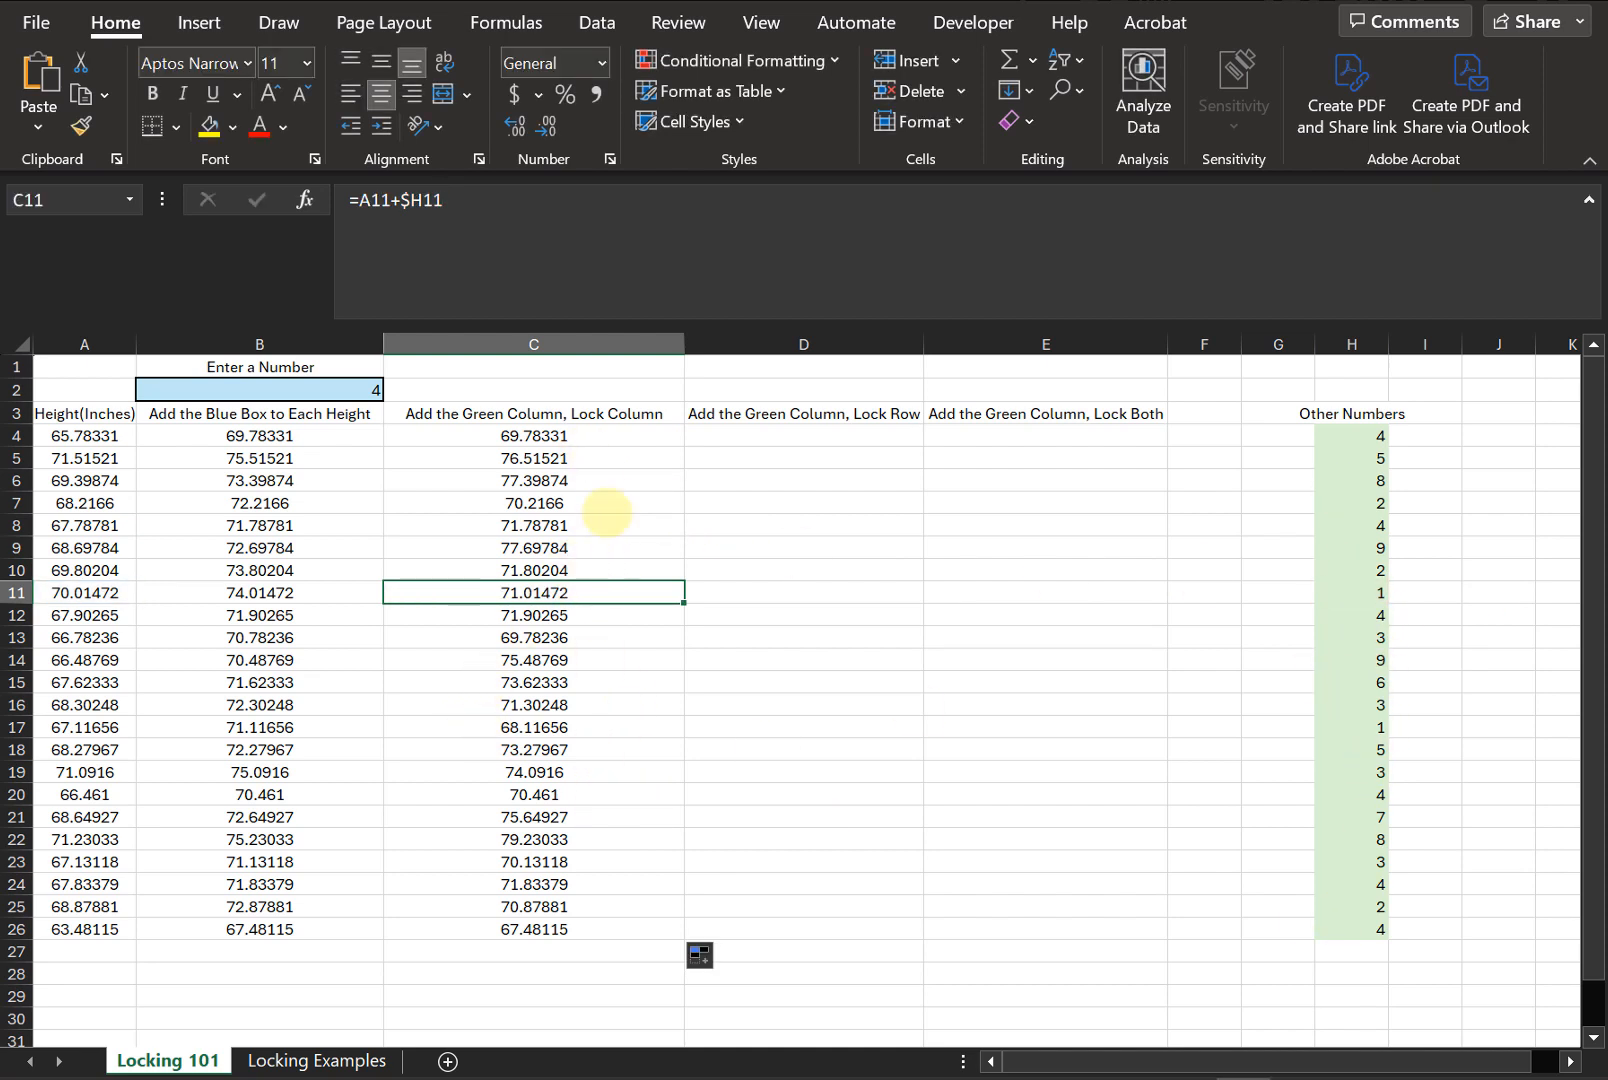
left_click(635, 435)
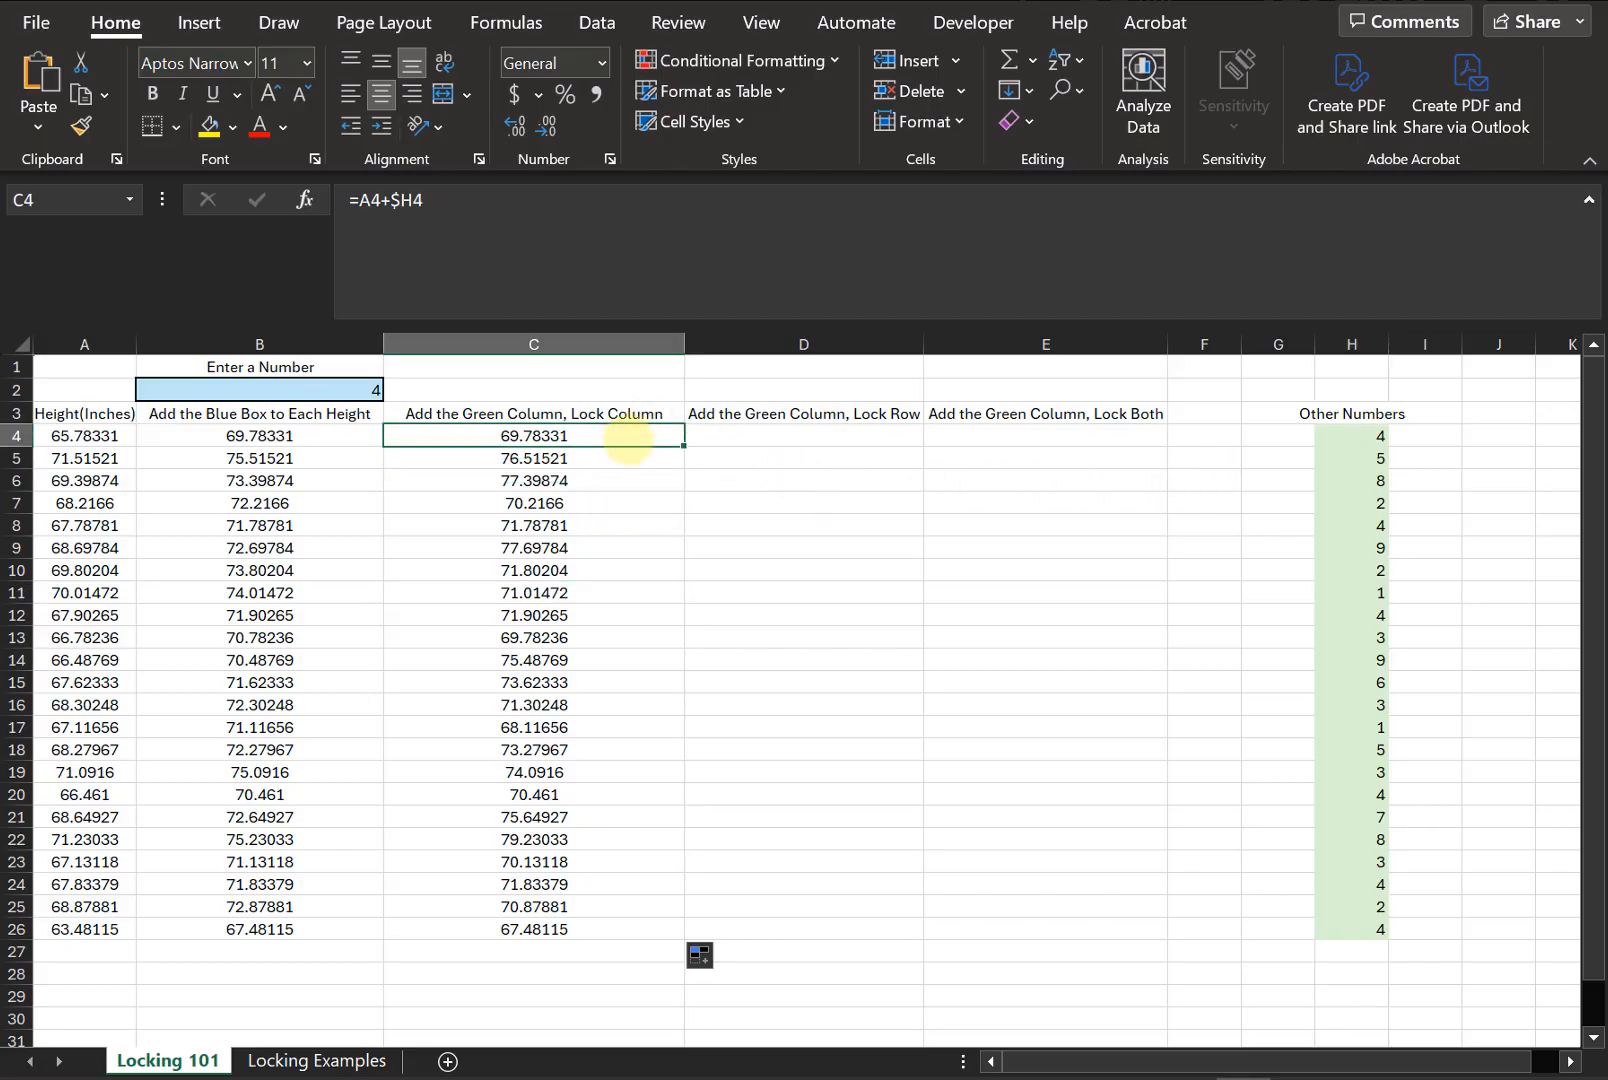
left_click(610, 479)
left_click(611, 590)
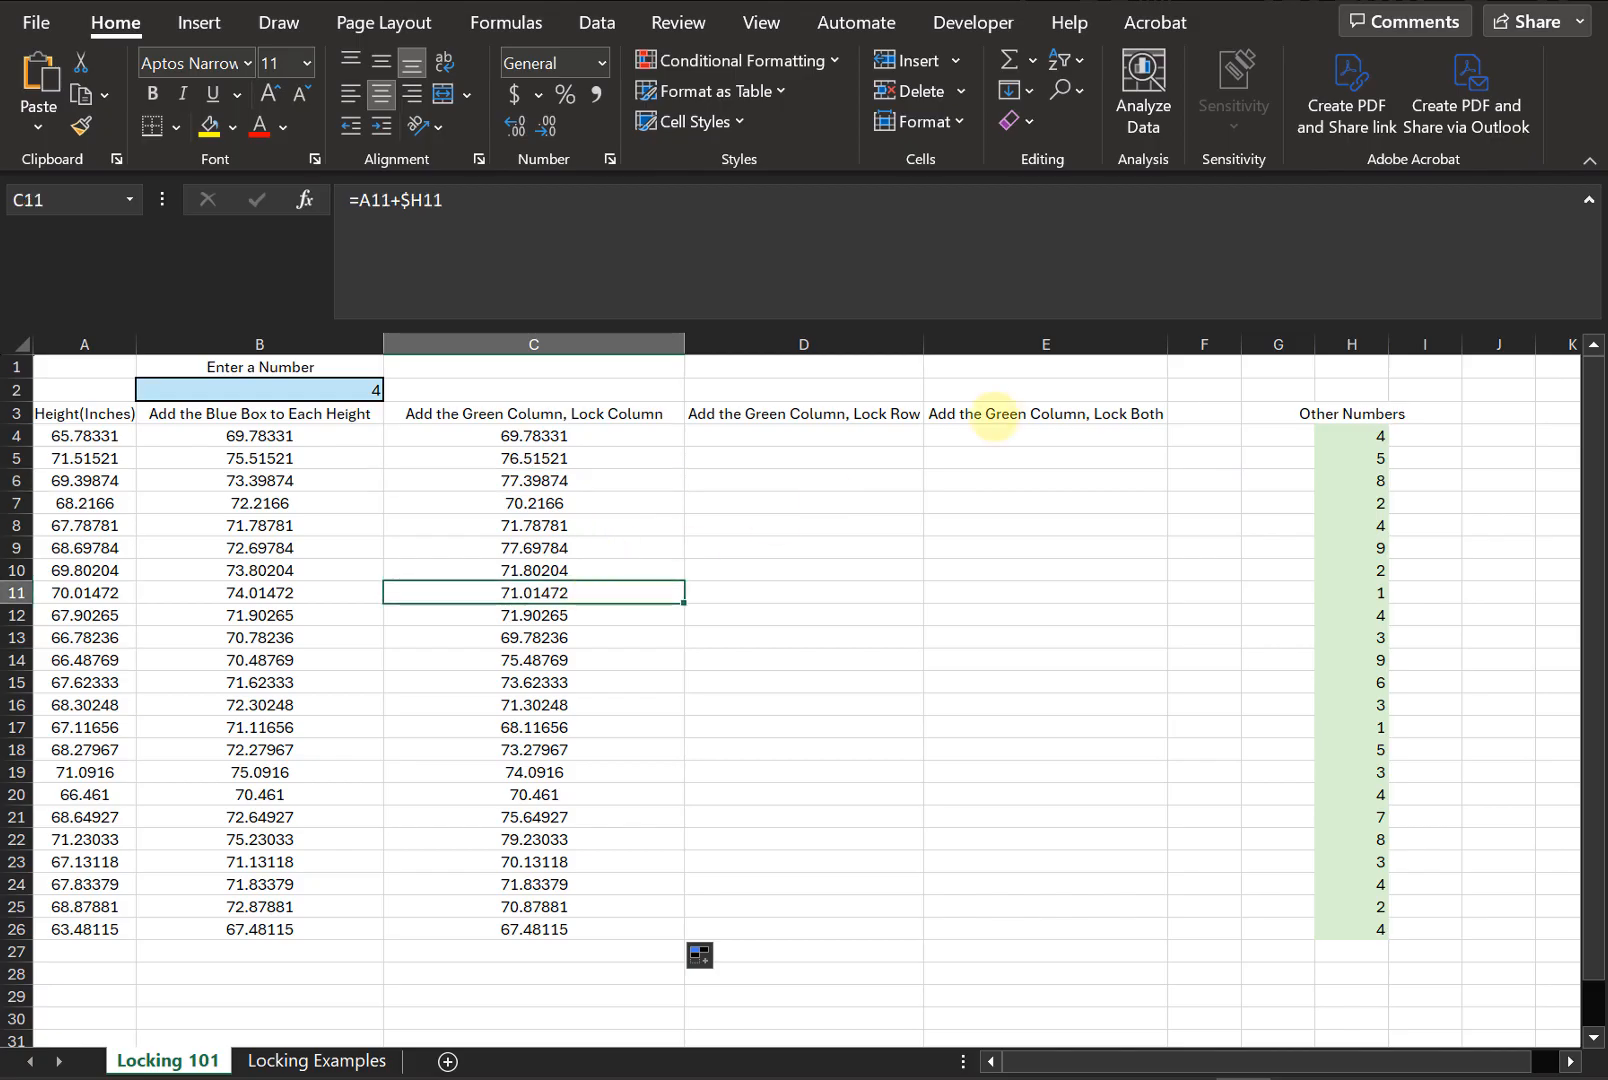
- In D4, enter a formula adding height A4 to the green value H4, locking the row as H$4
left_click(901, 438)
type("=")
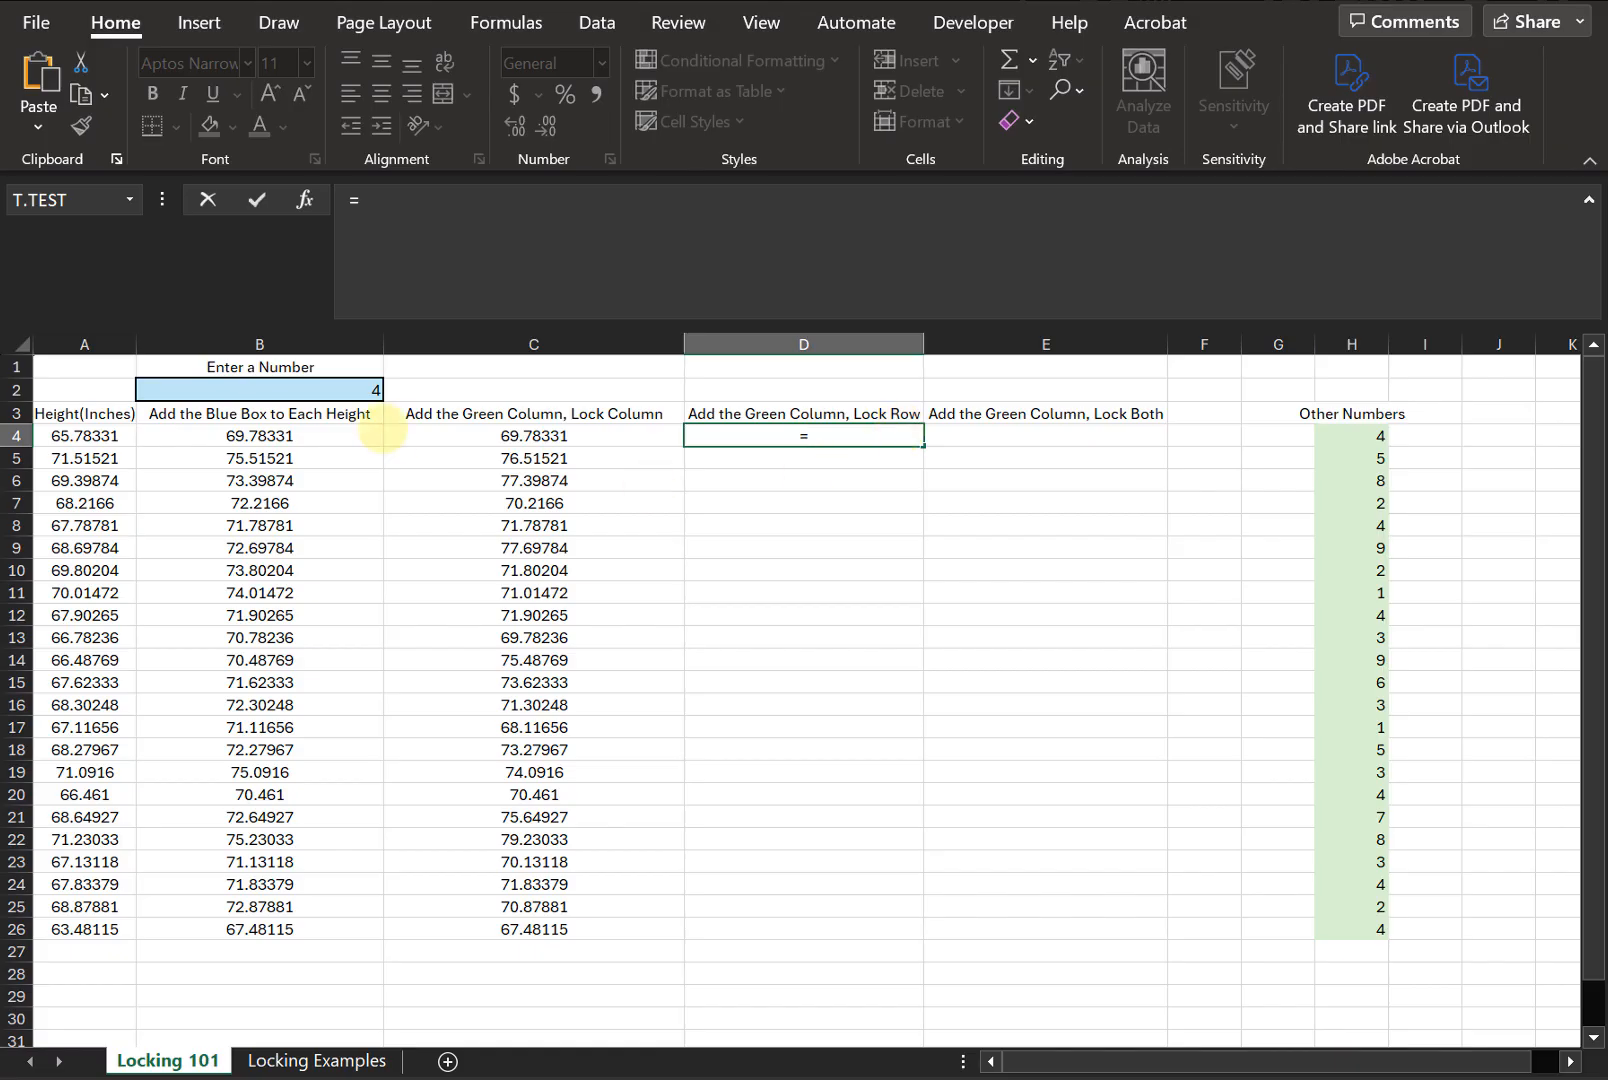
left_click(86, 433)
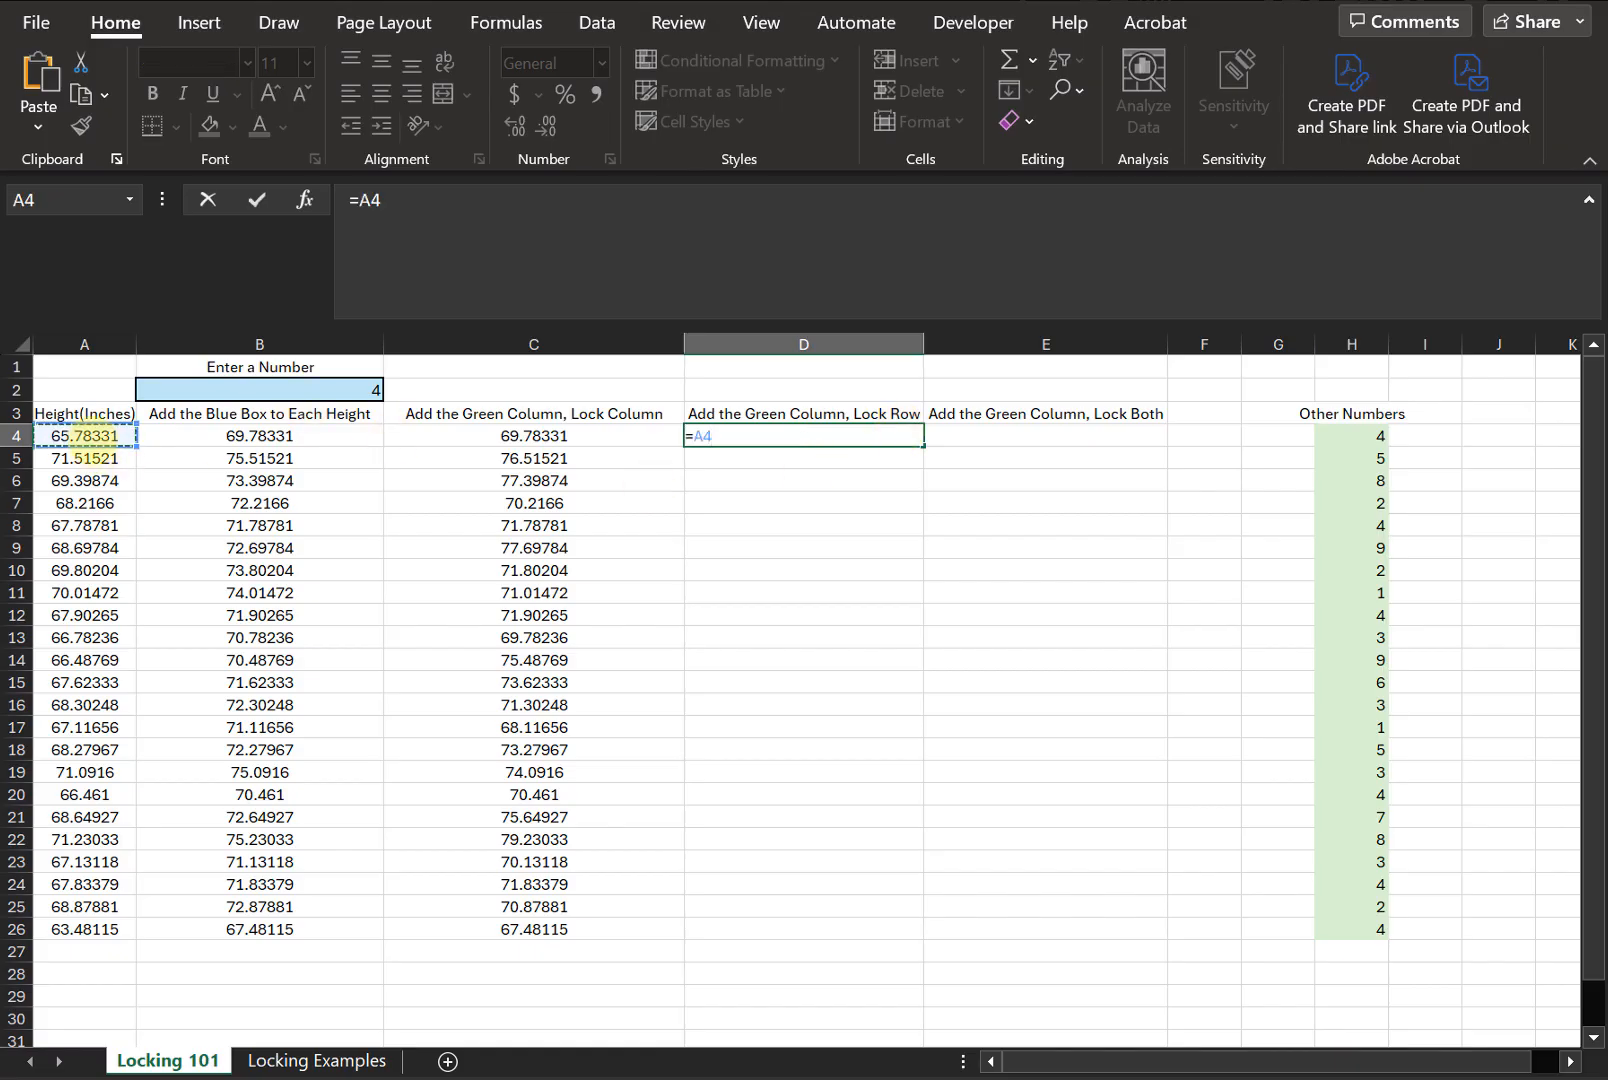
type("+")
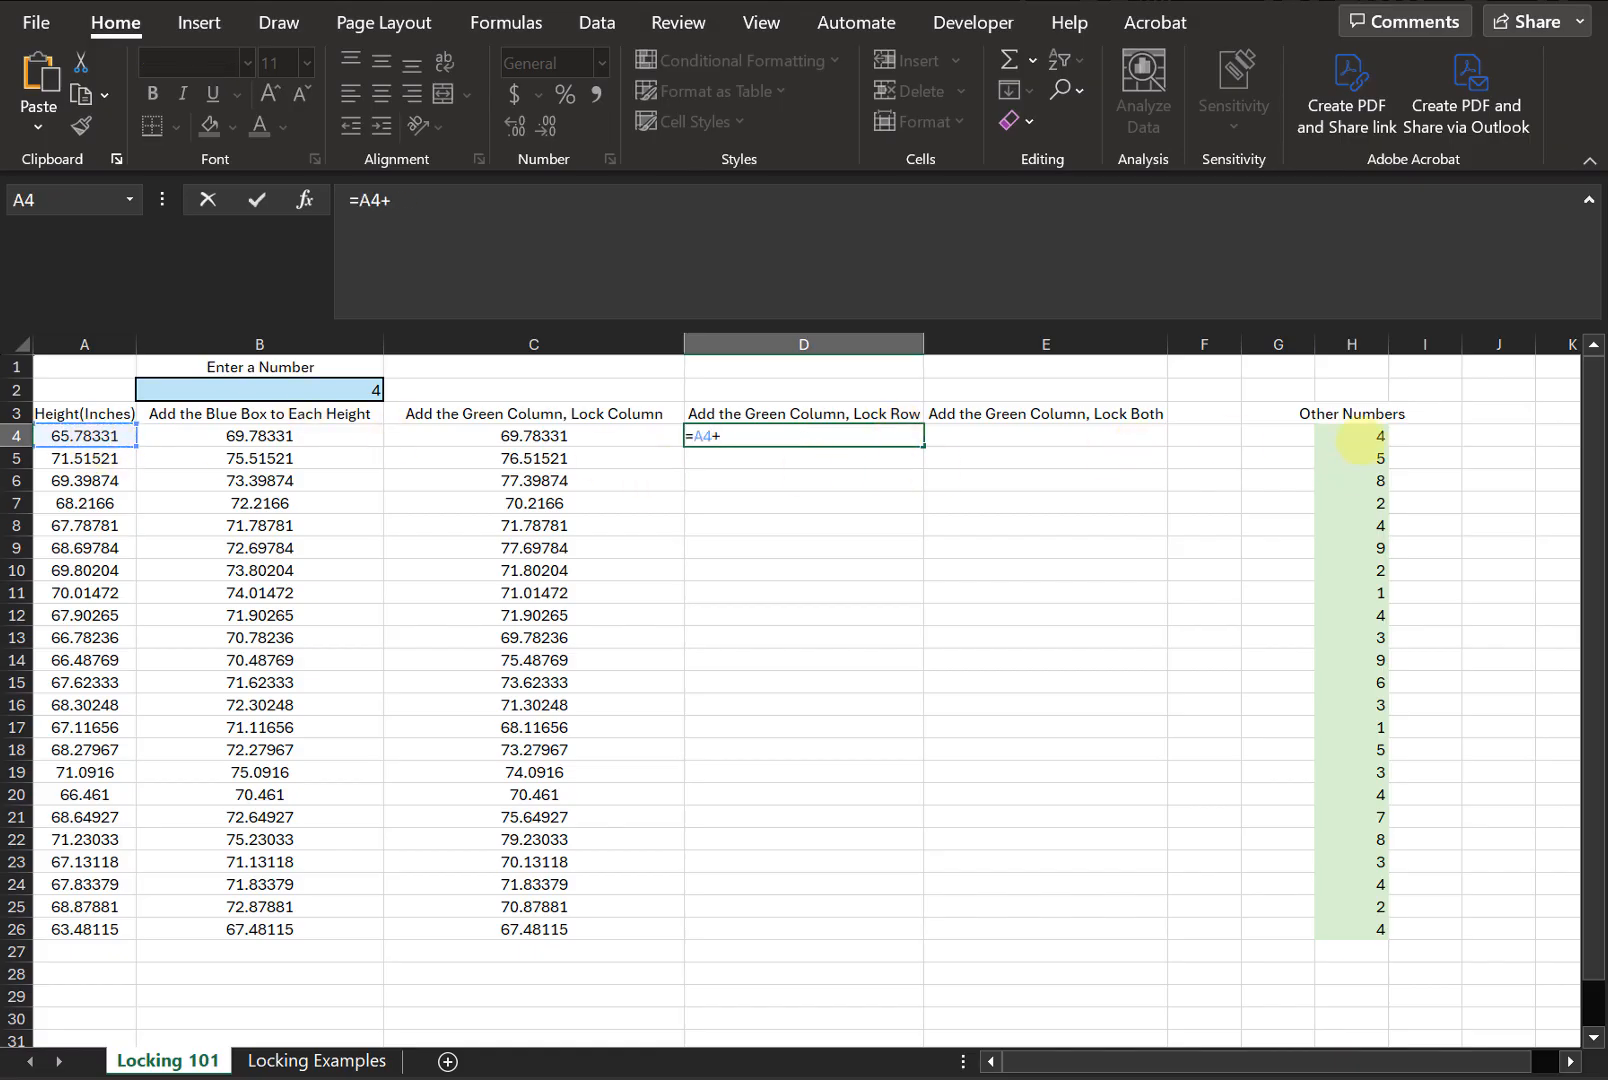
left_click(1363, 440)
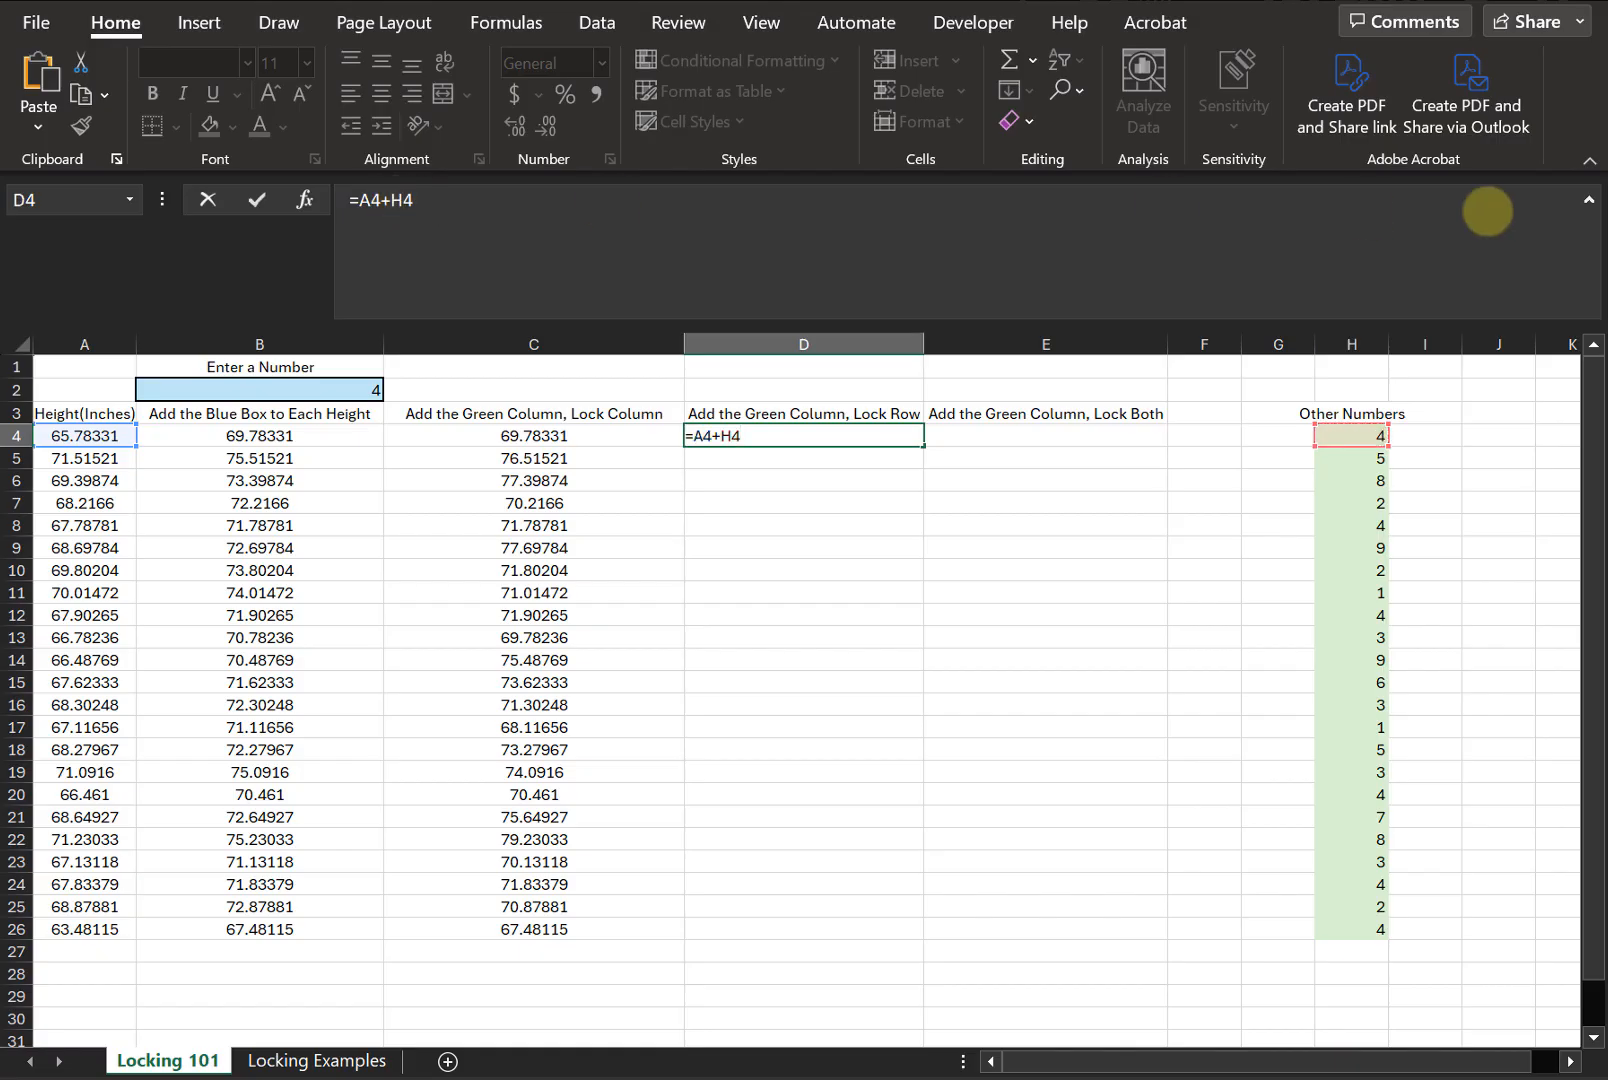
key("F4")
key("F4")
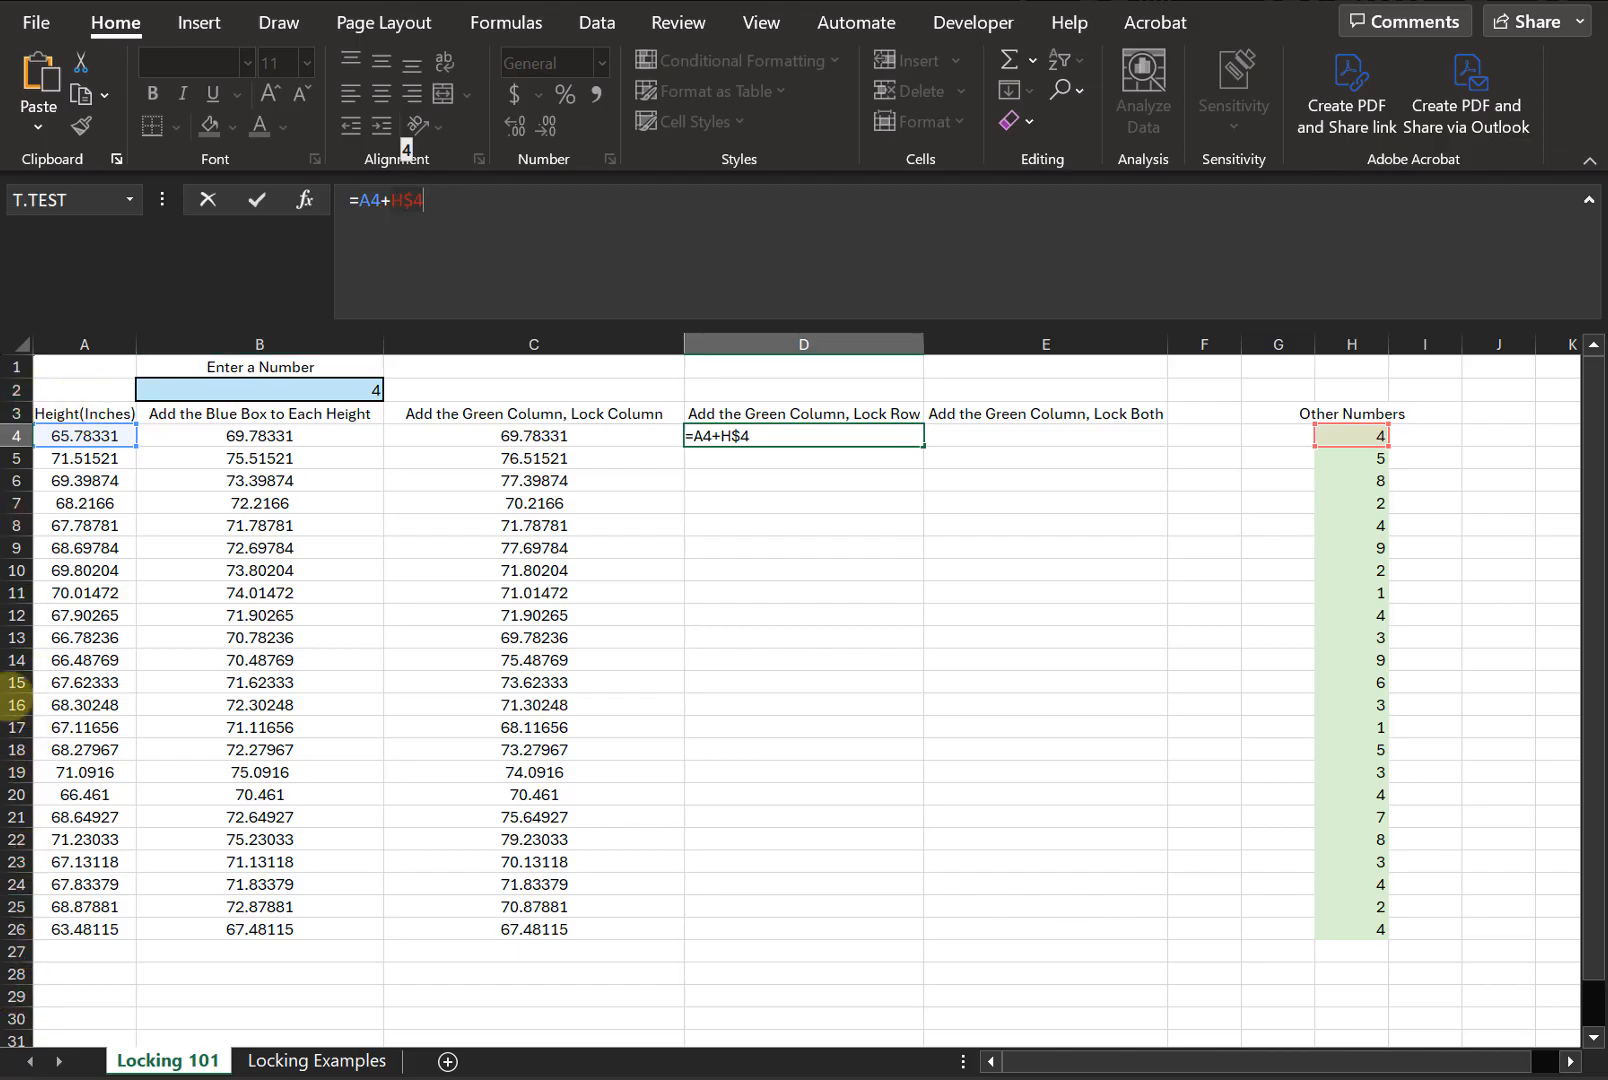
key("Return")
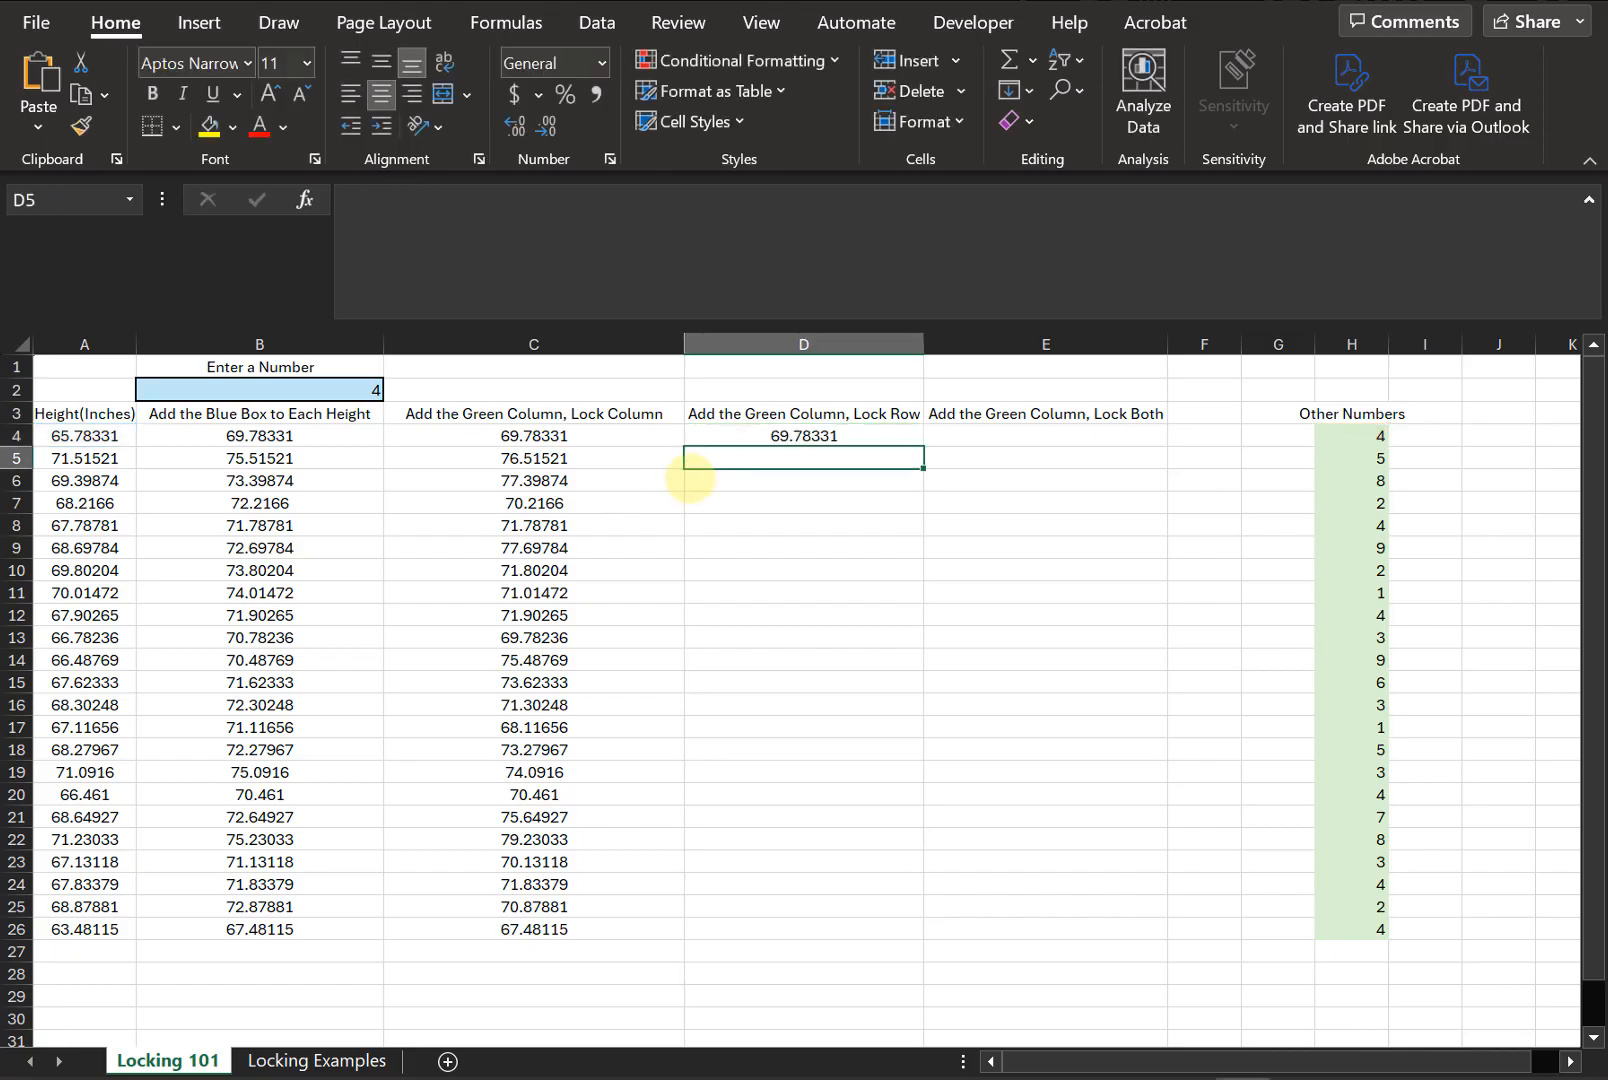
- Fill the D4 formula down column D to row 26 and inspect the filled formulas in D10 and D20
left_click(735, 437)
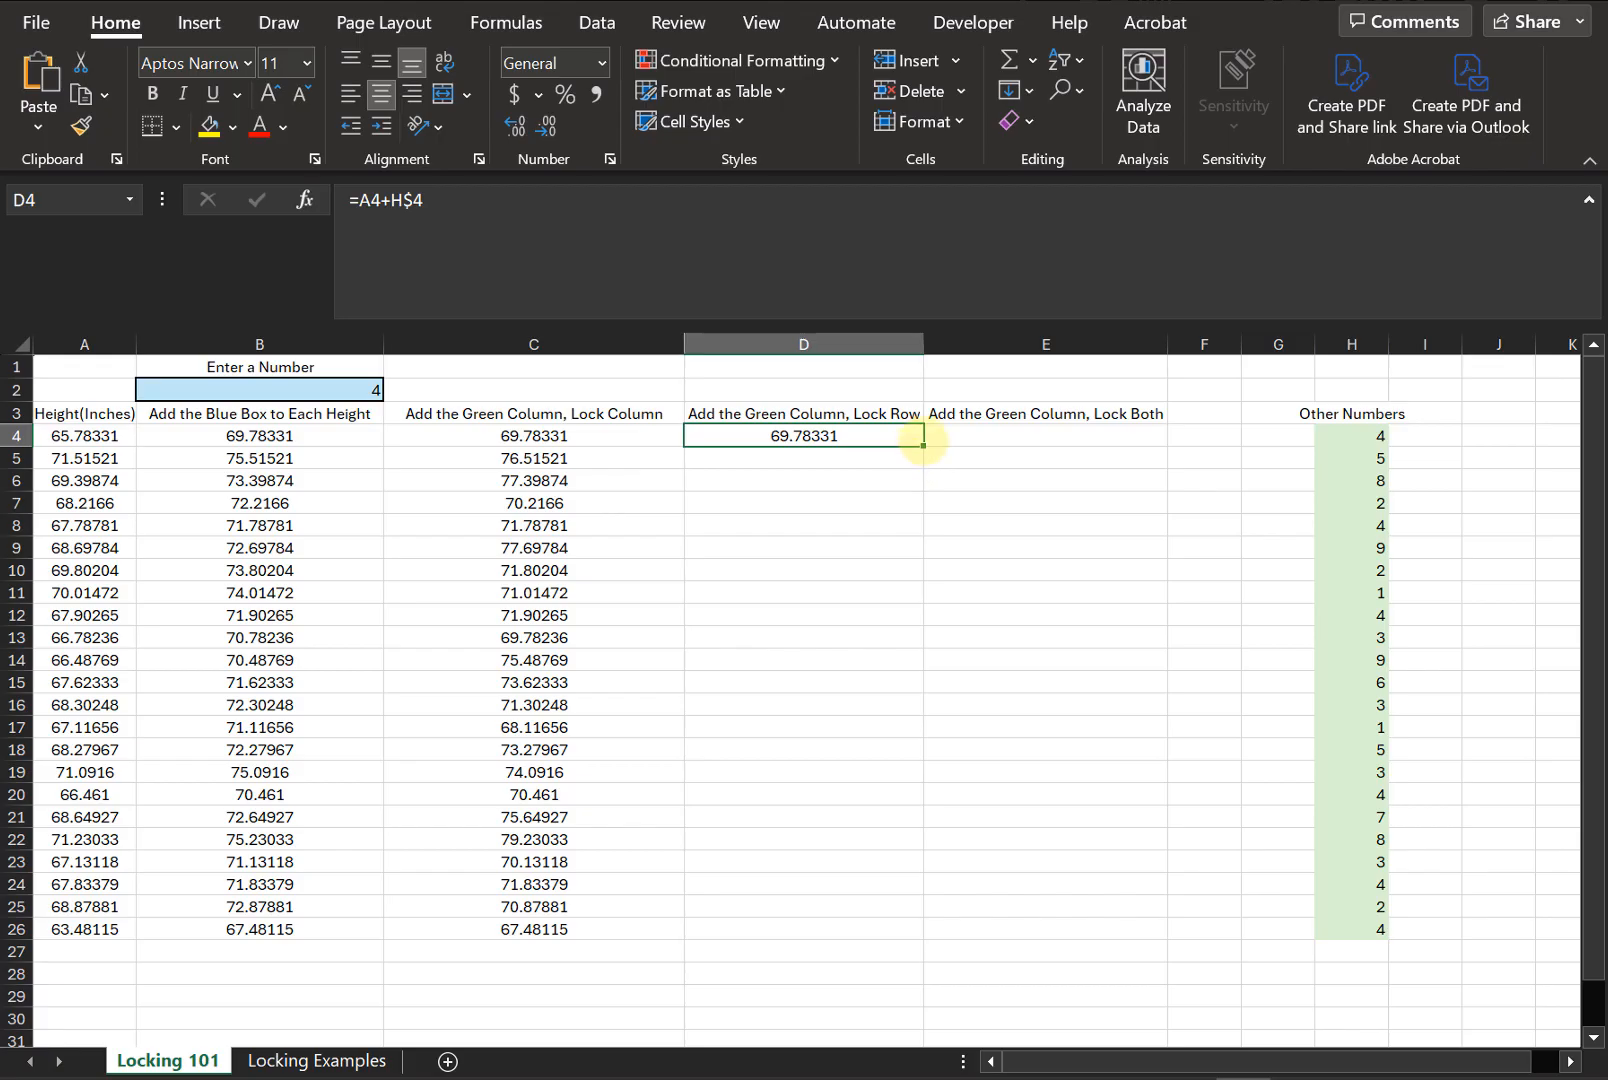
left_click_drag(923, 445, 940, 947)
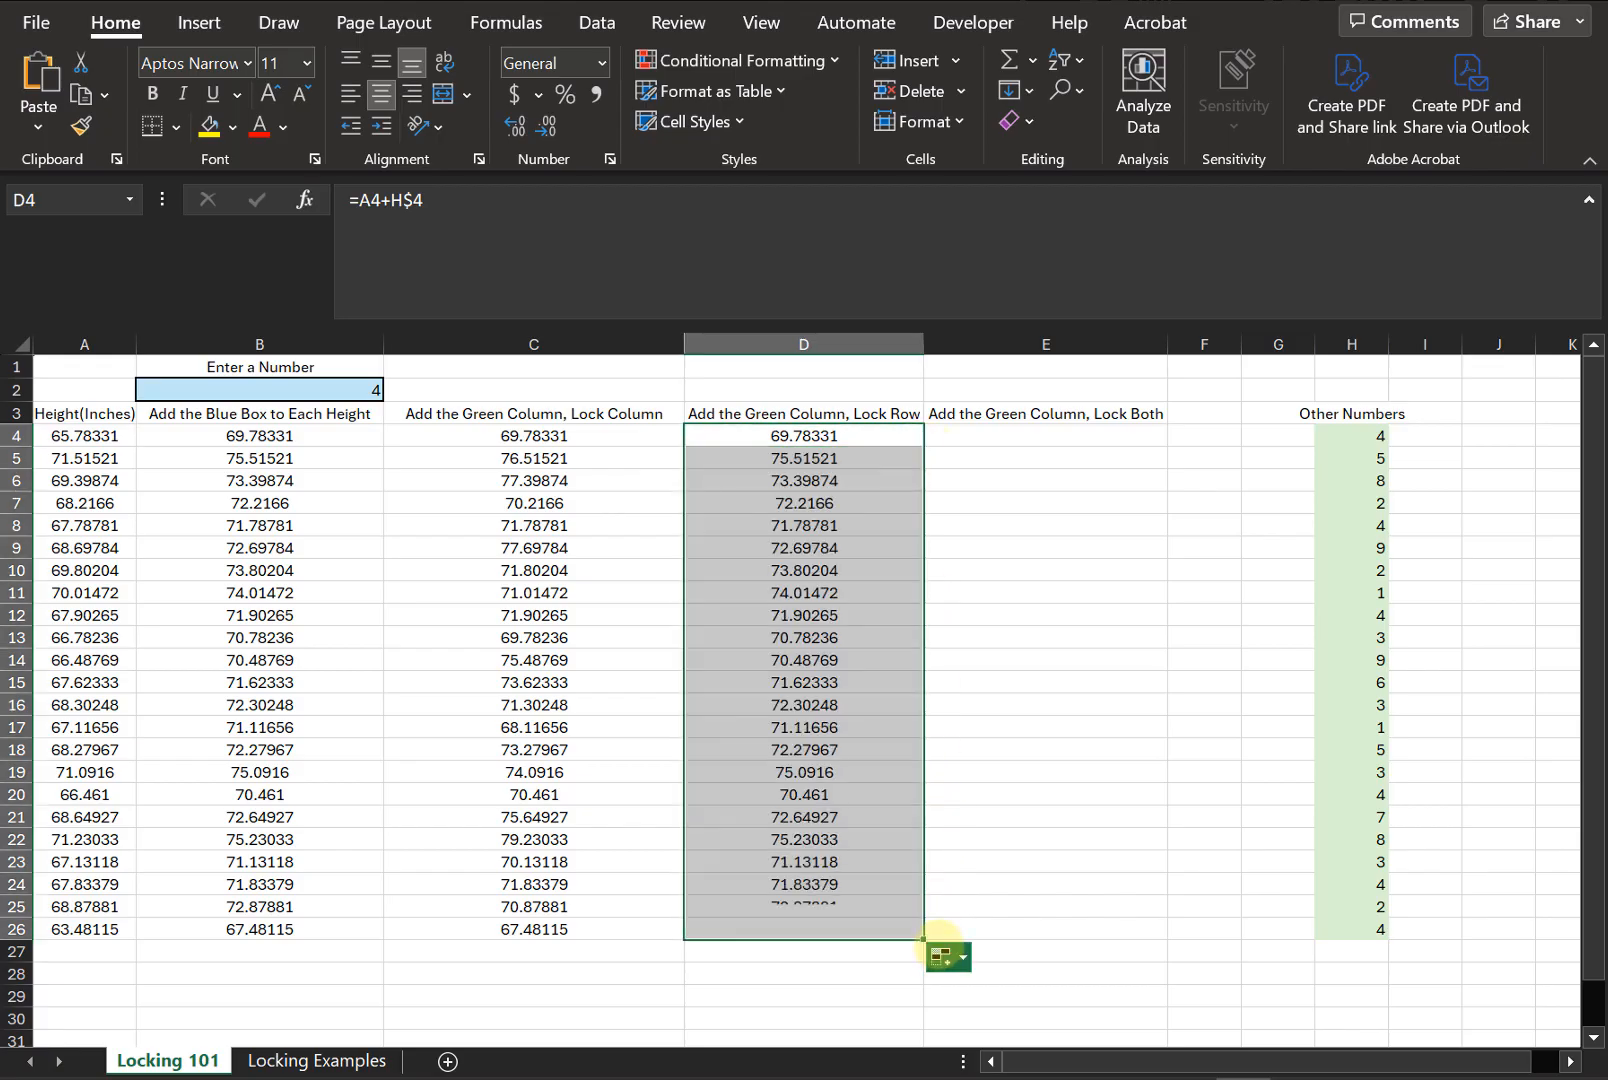
left_click(905, 772)
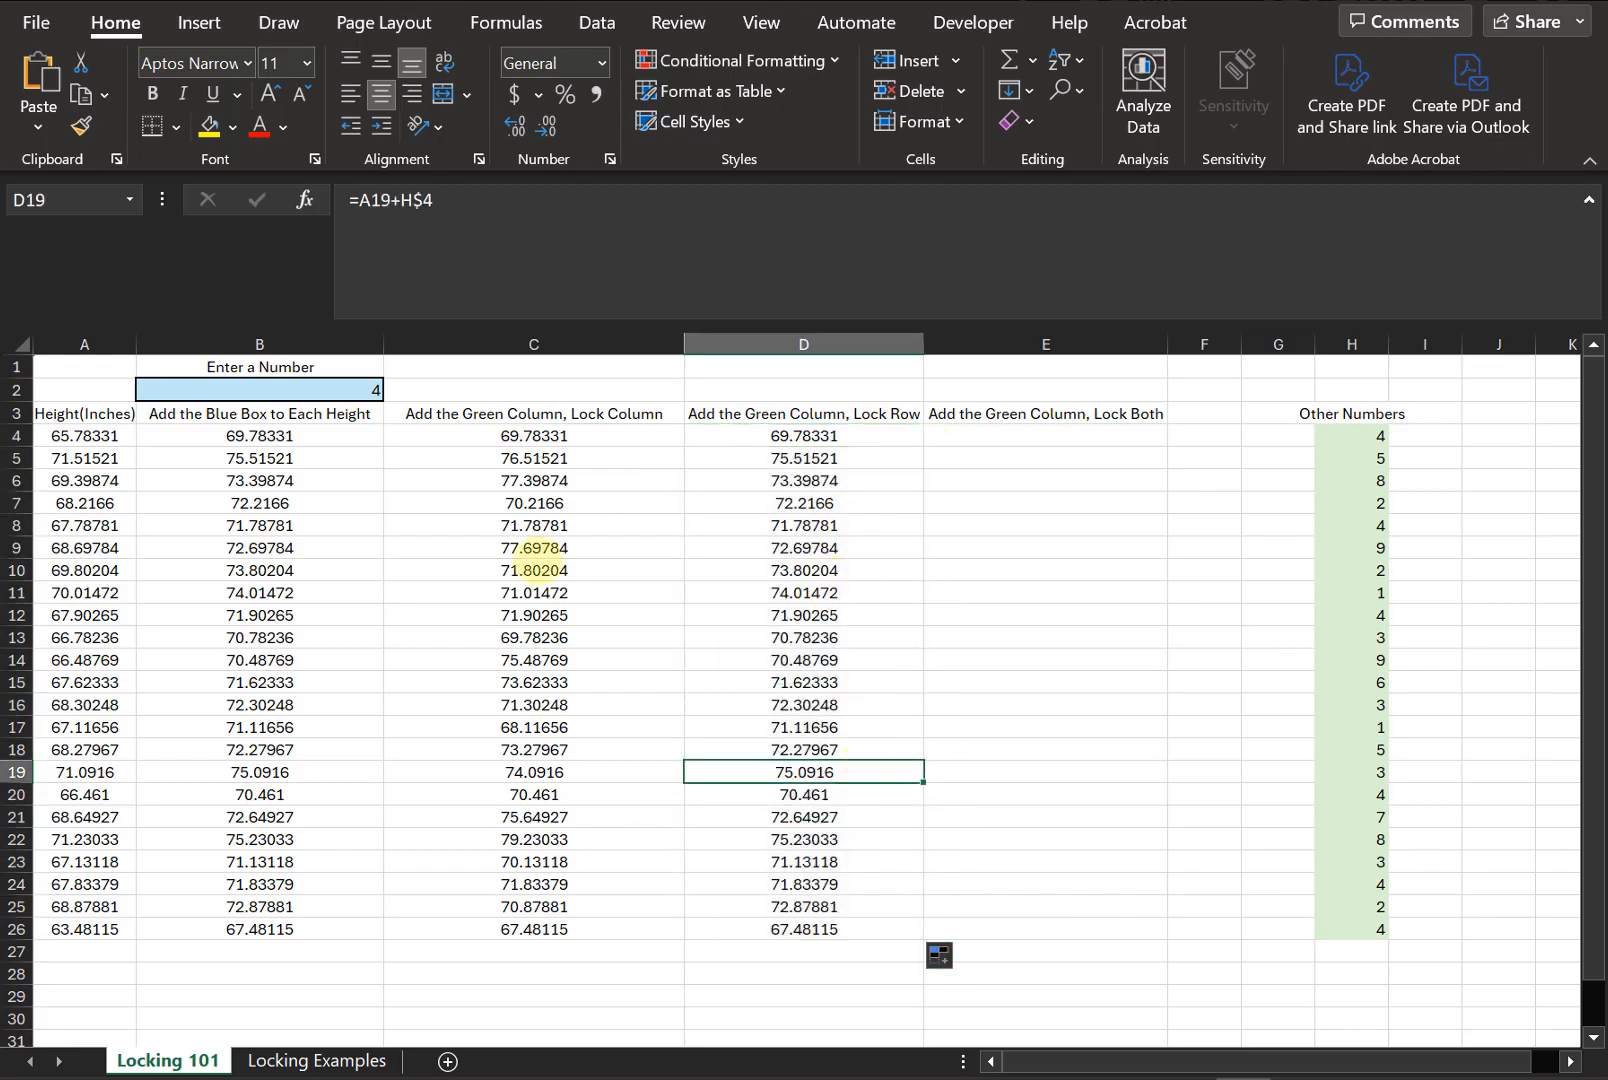
left_click(855, 570)
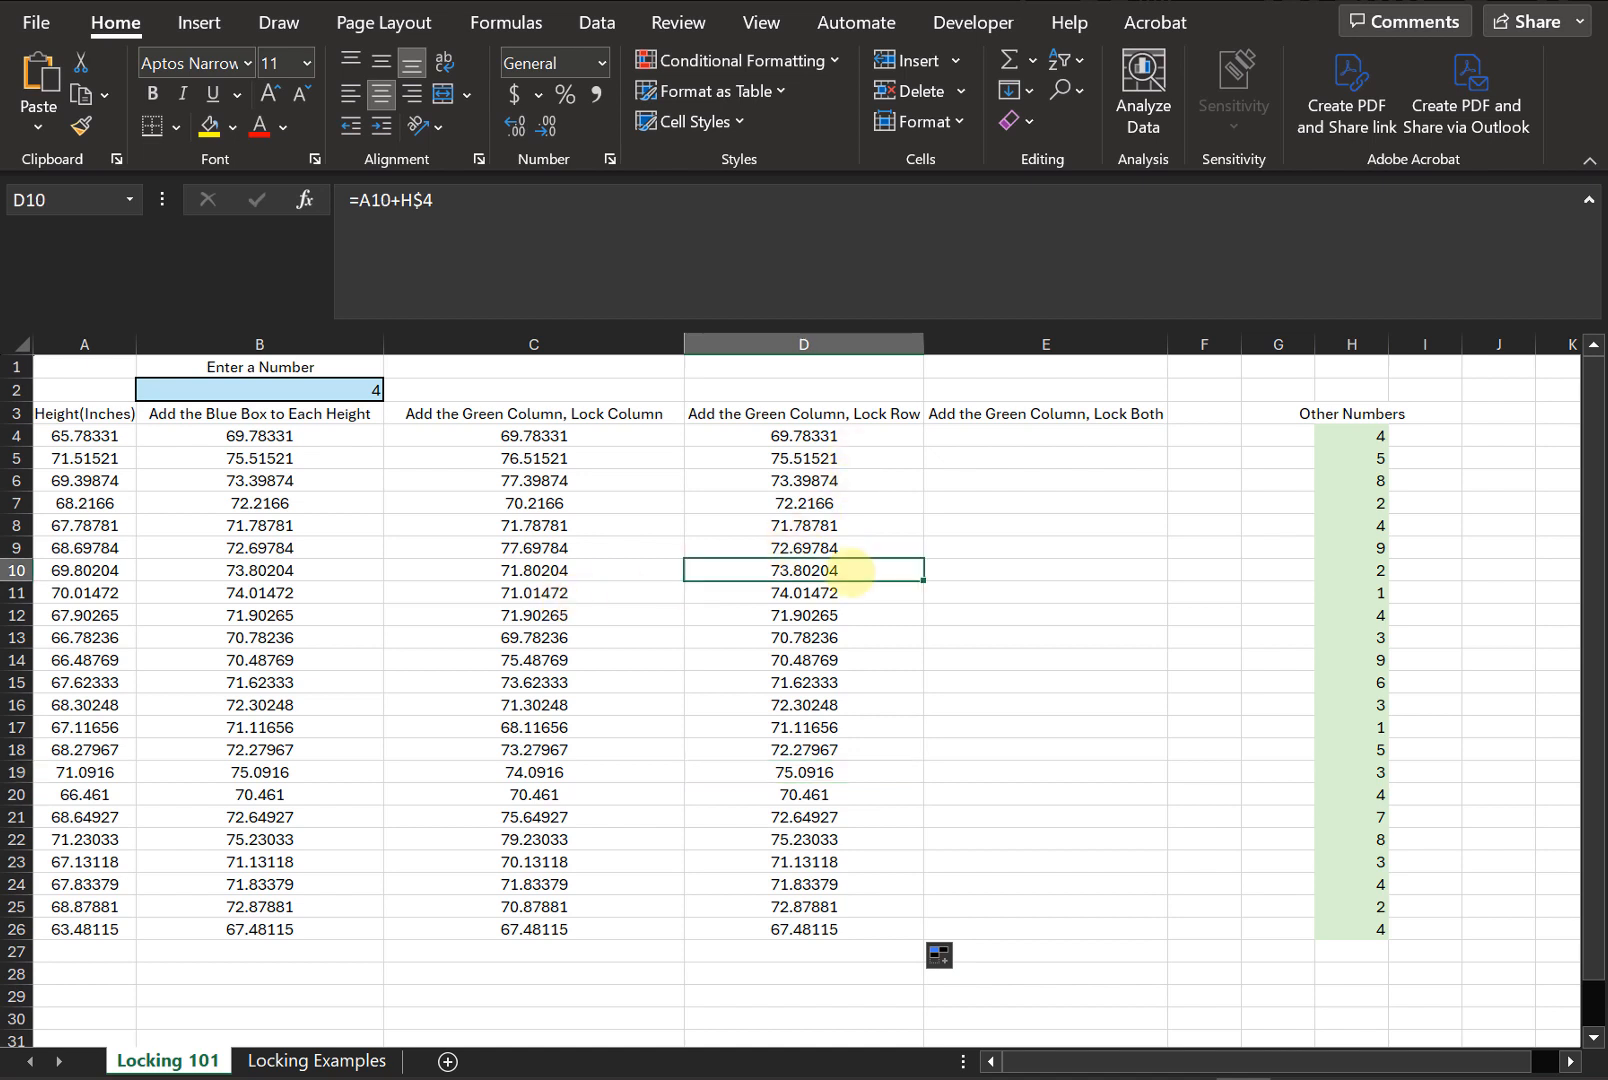
left_click(627, 232)
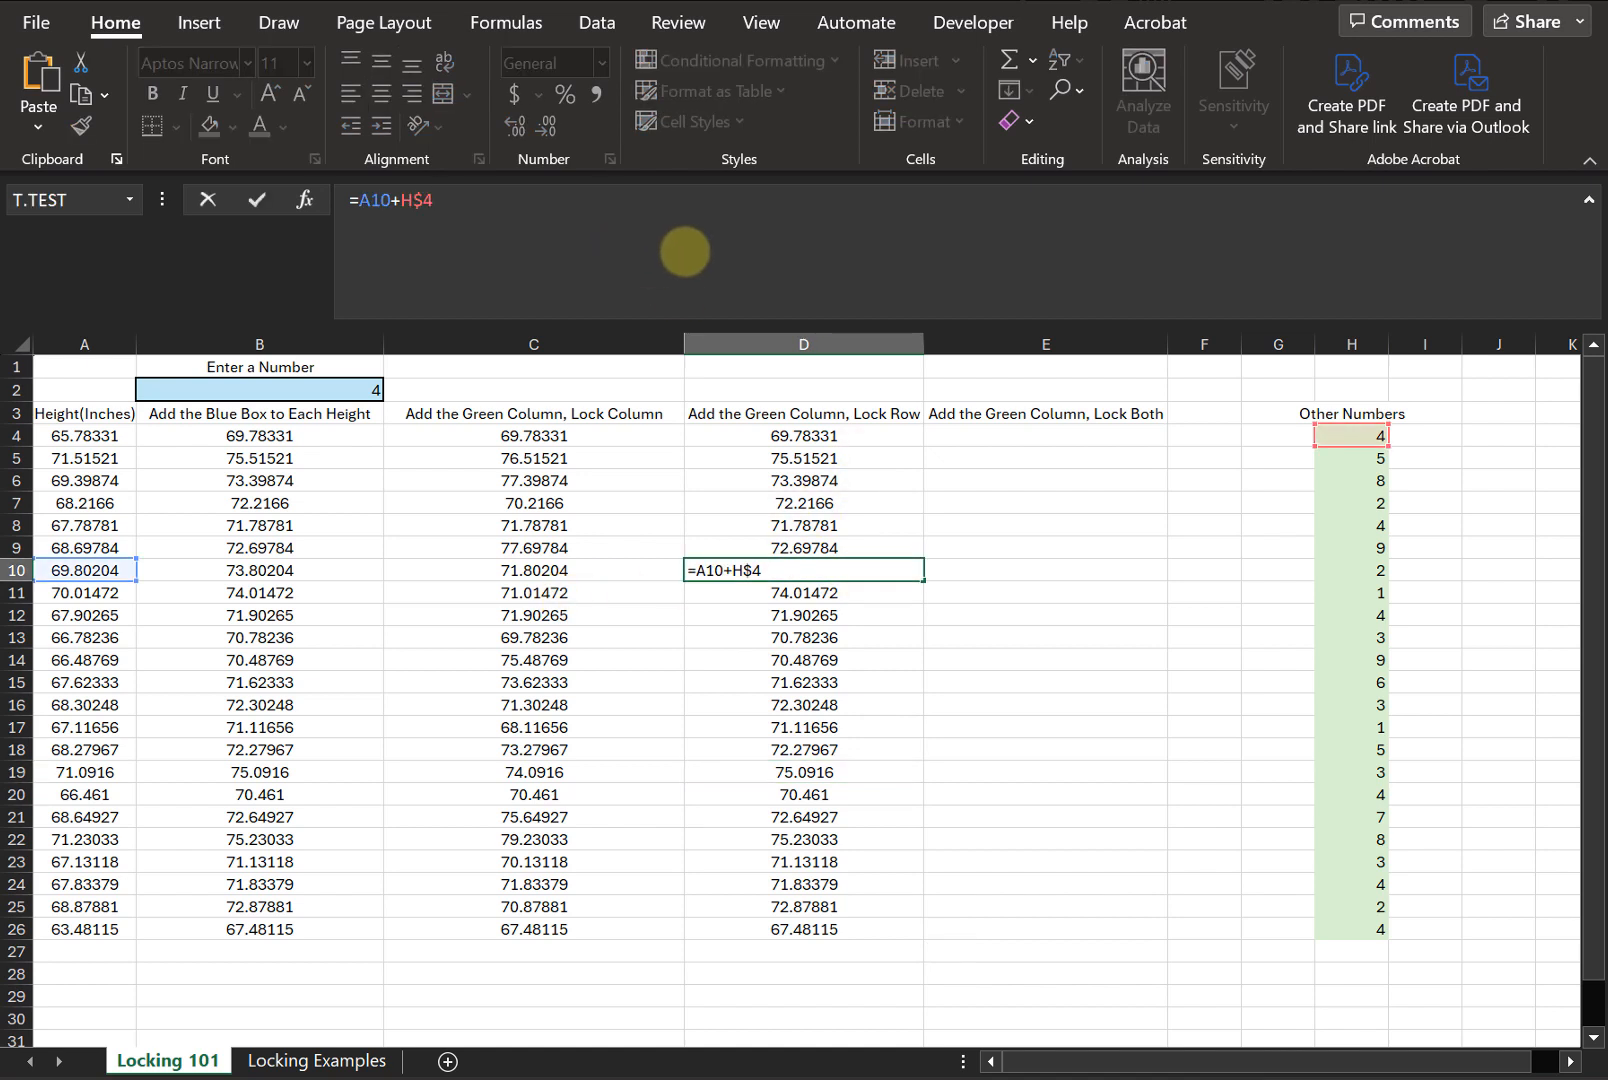
left_click(850, 794)
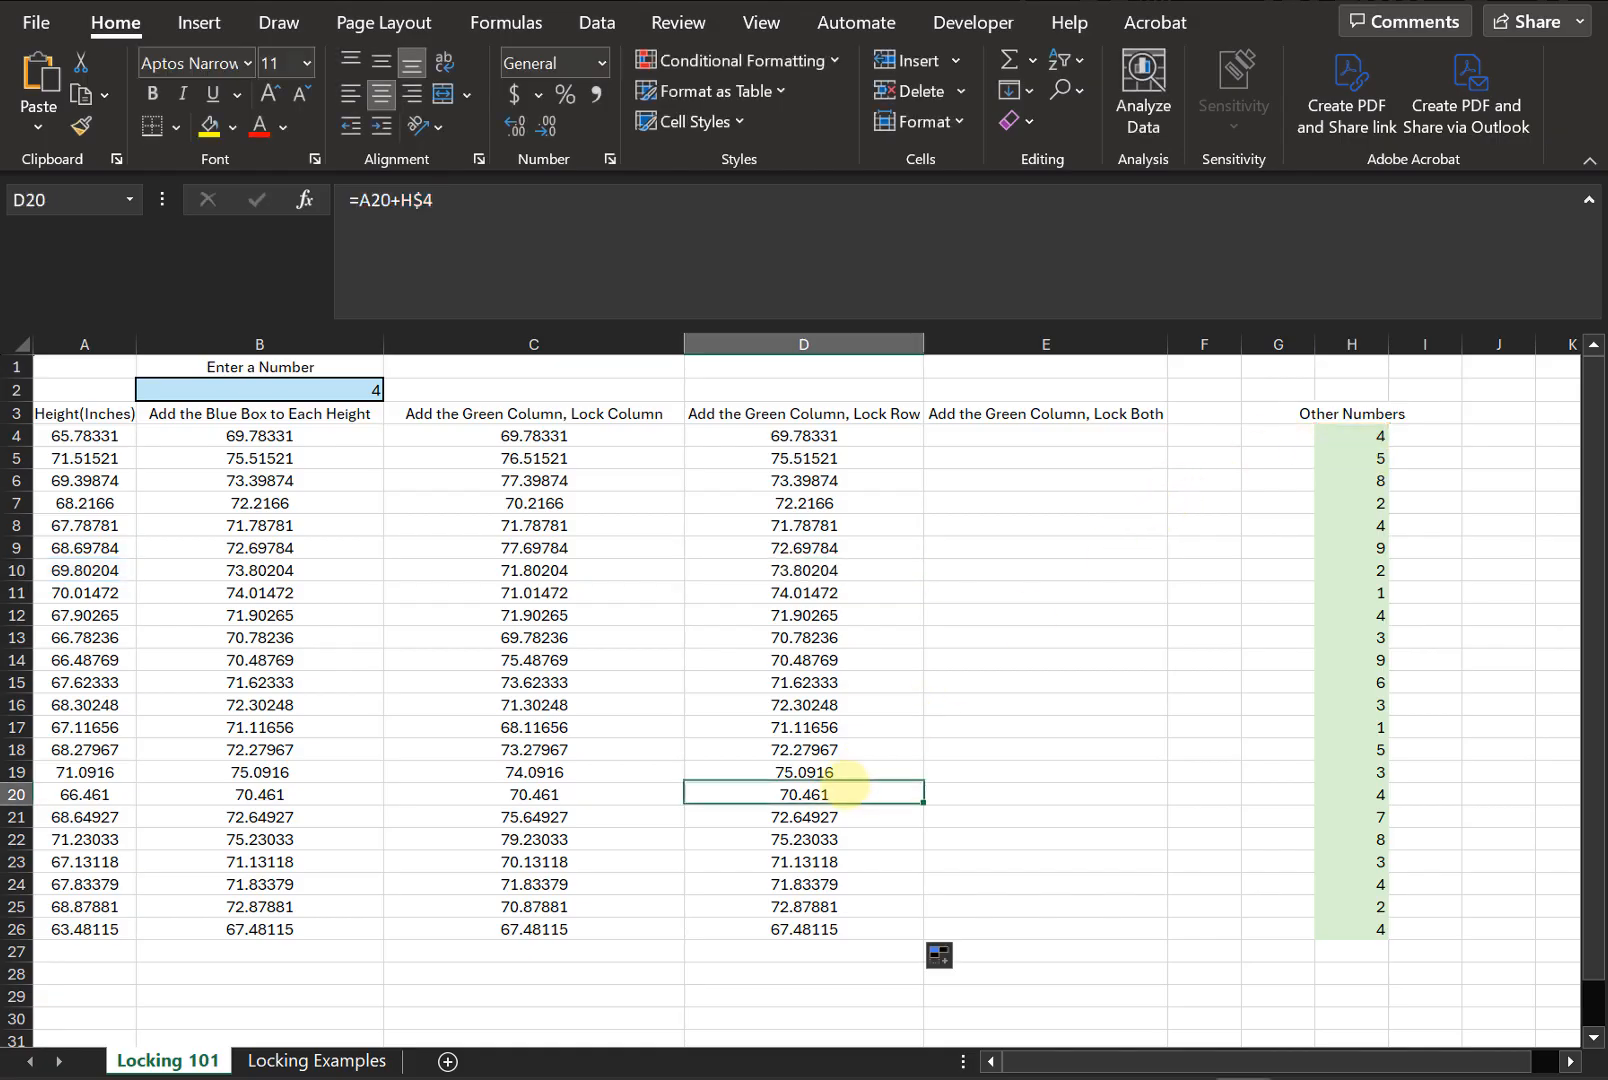
left_click(620, 200)
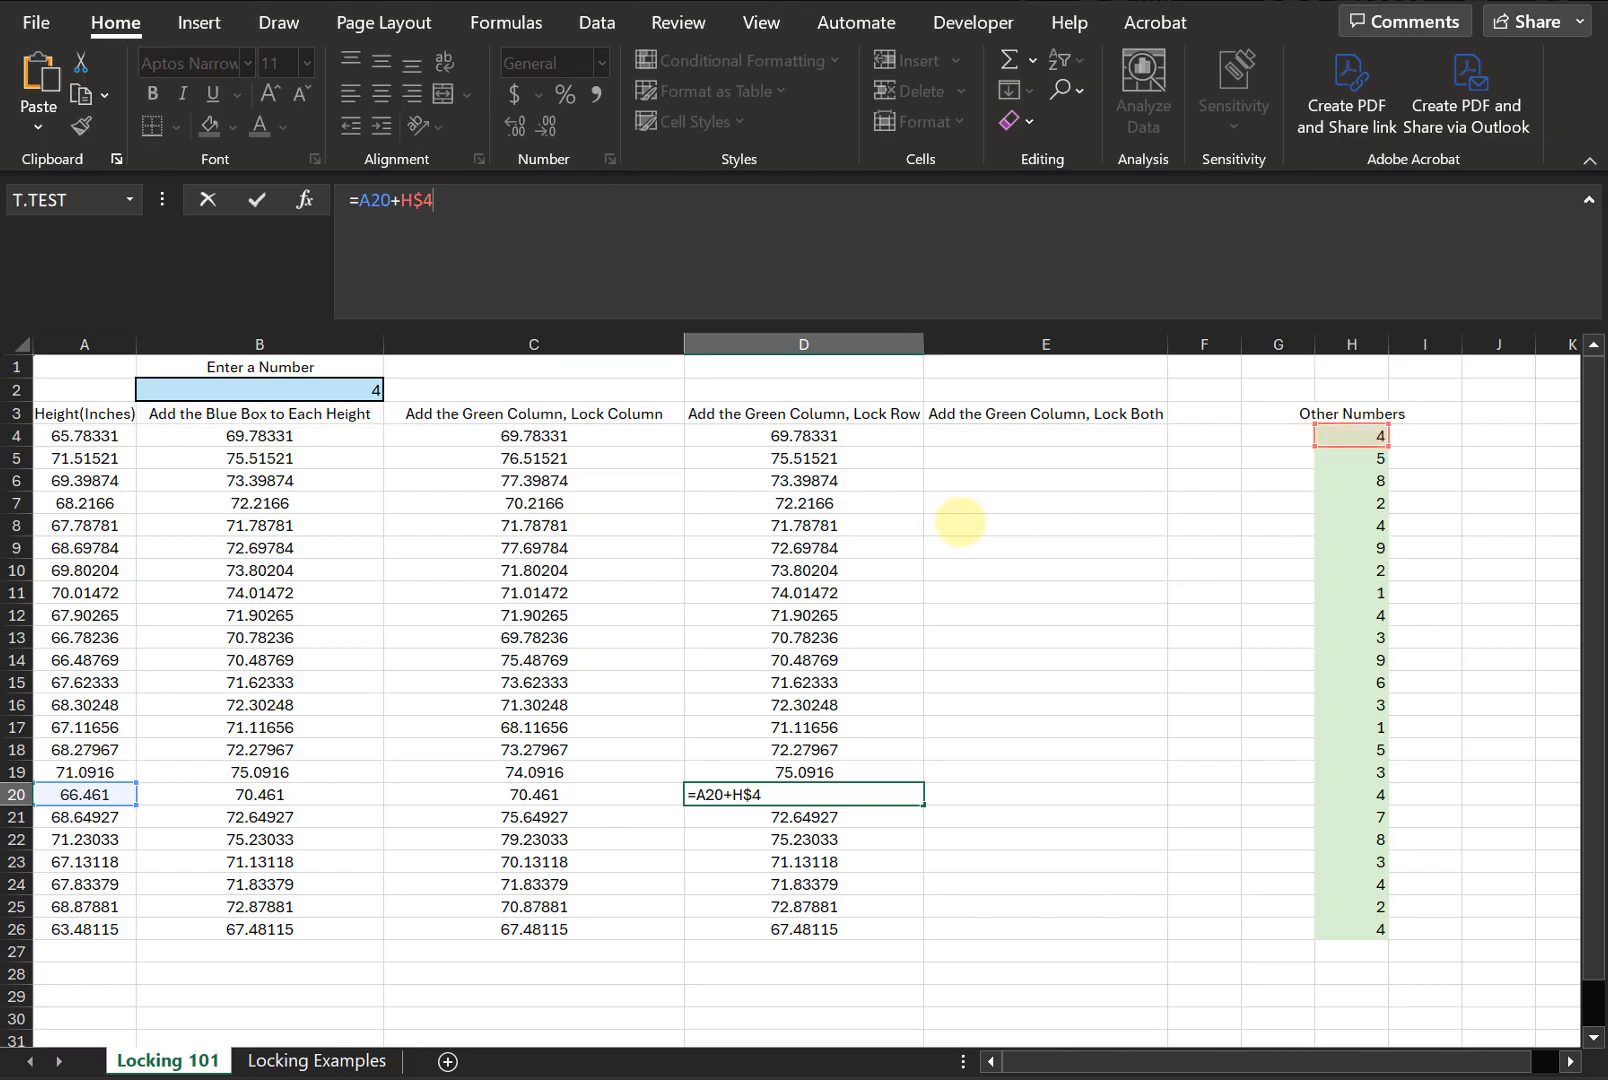
key("ctrl+Return")
- In E4, enter a formula adding height A4 to the green value H4, locking both as $H$4
left_click(1080, 437)
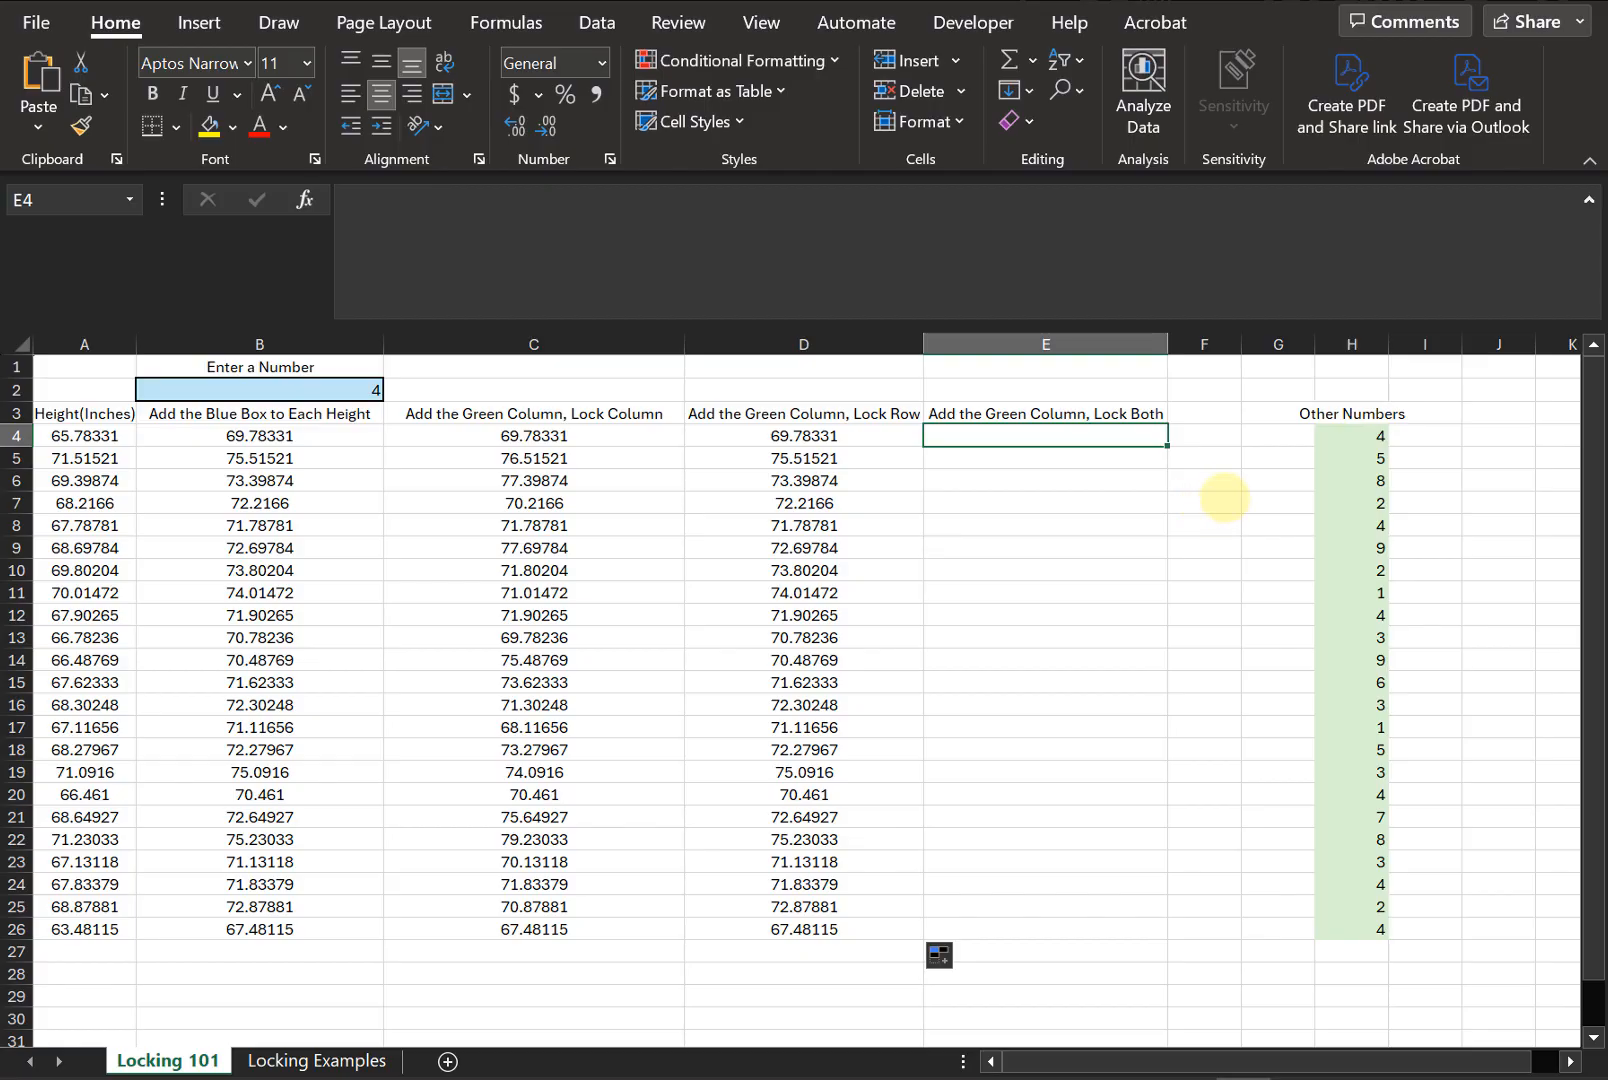
type("=")
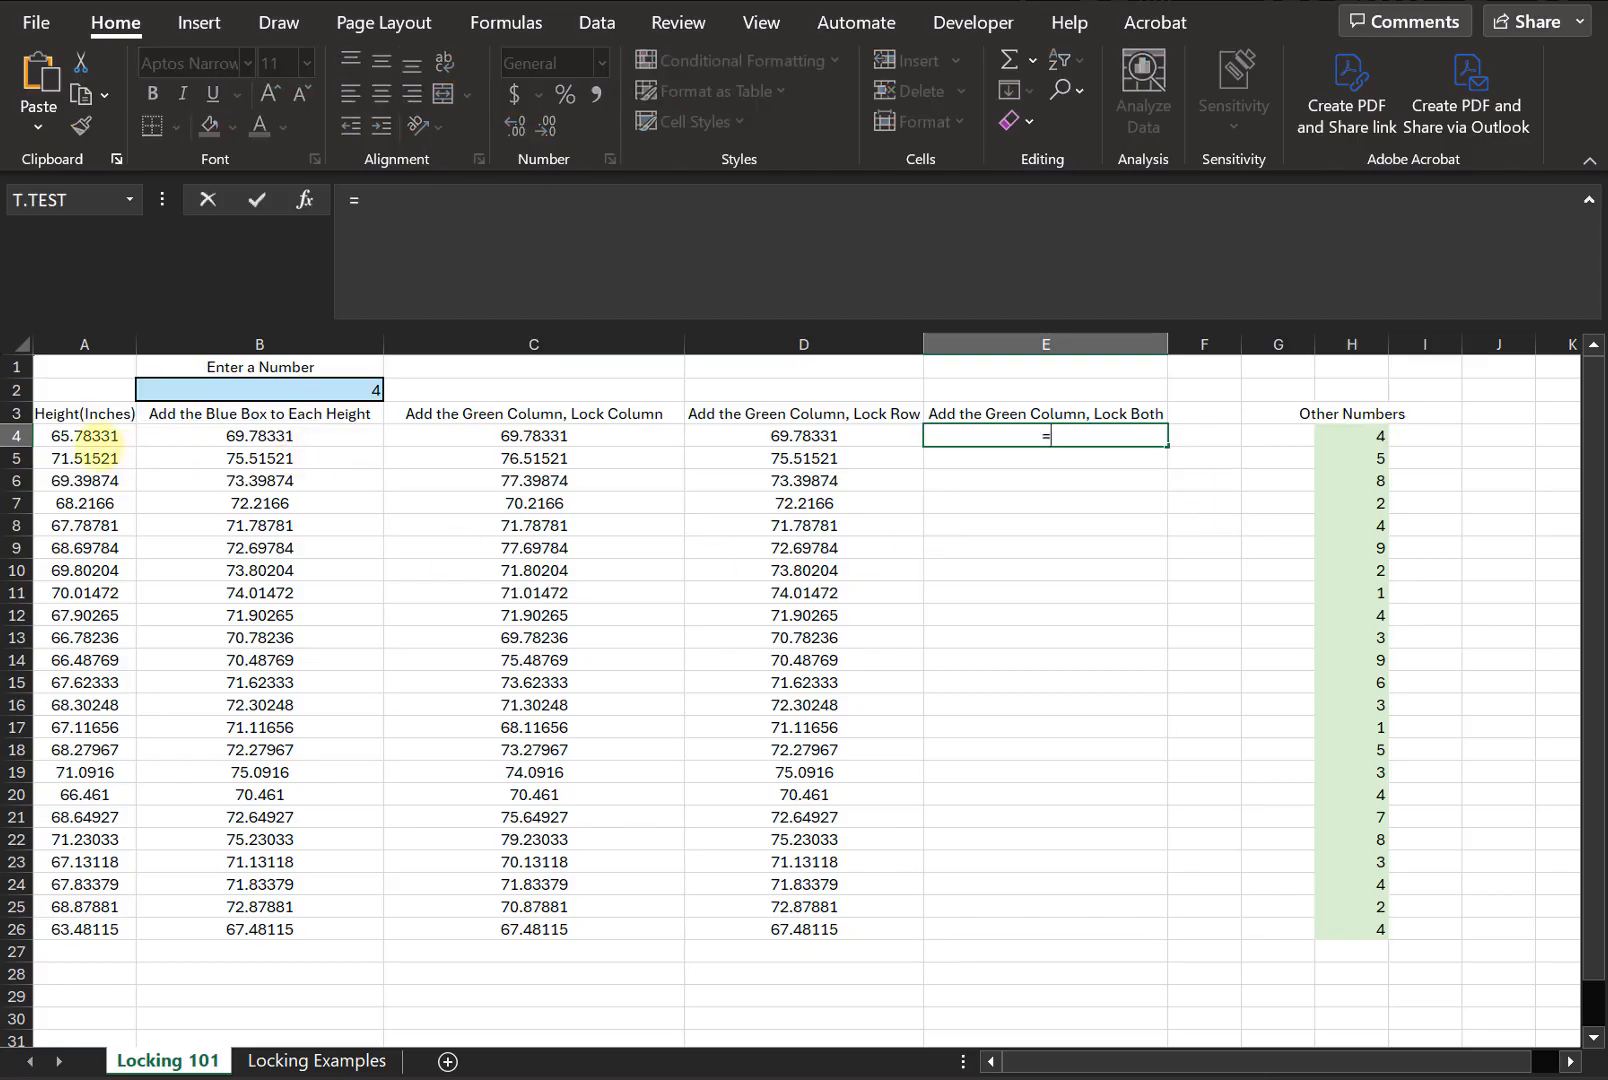
left_click(88, 437)
type("+")
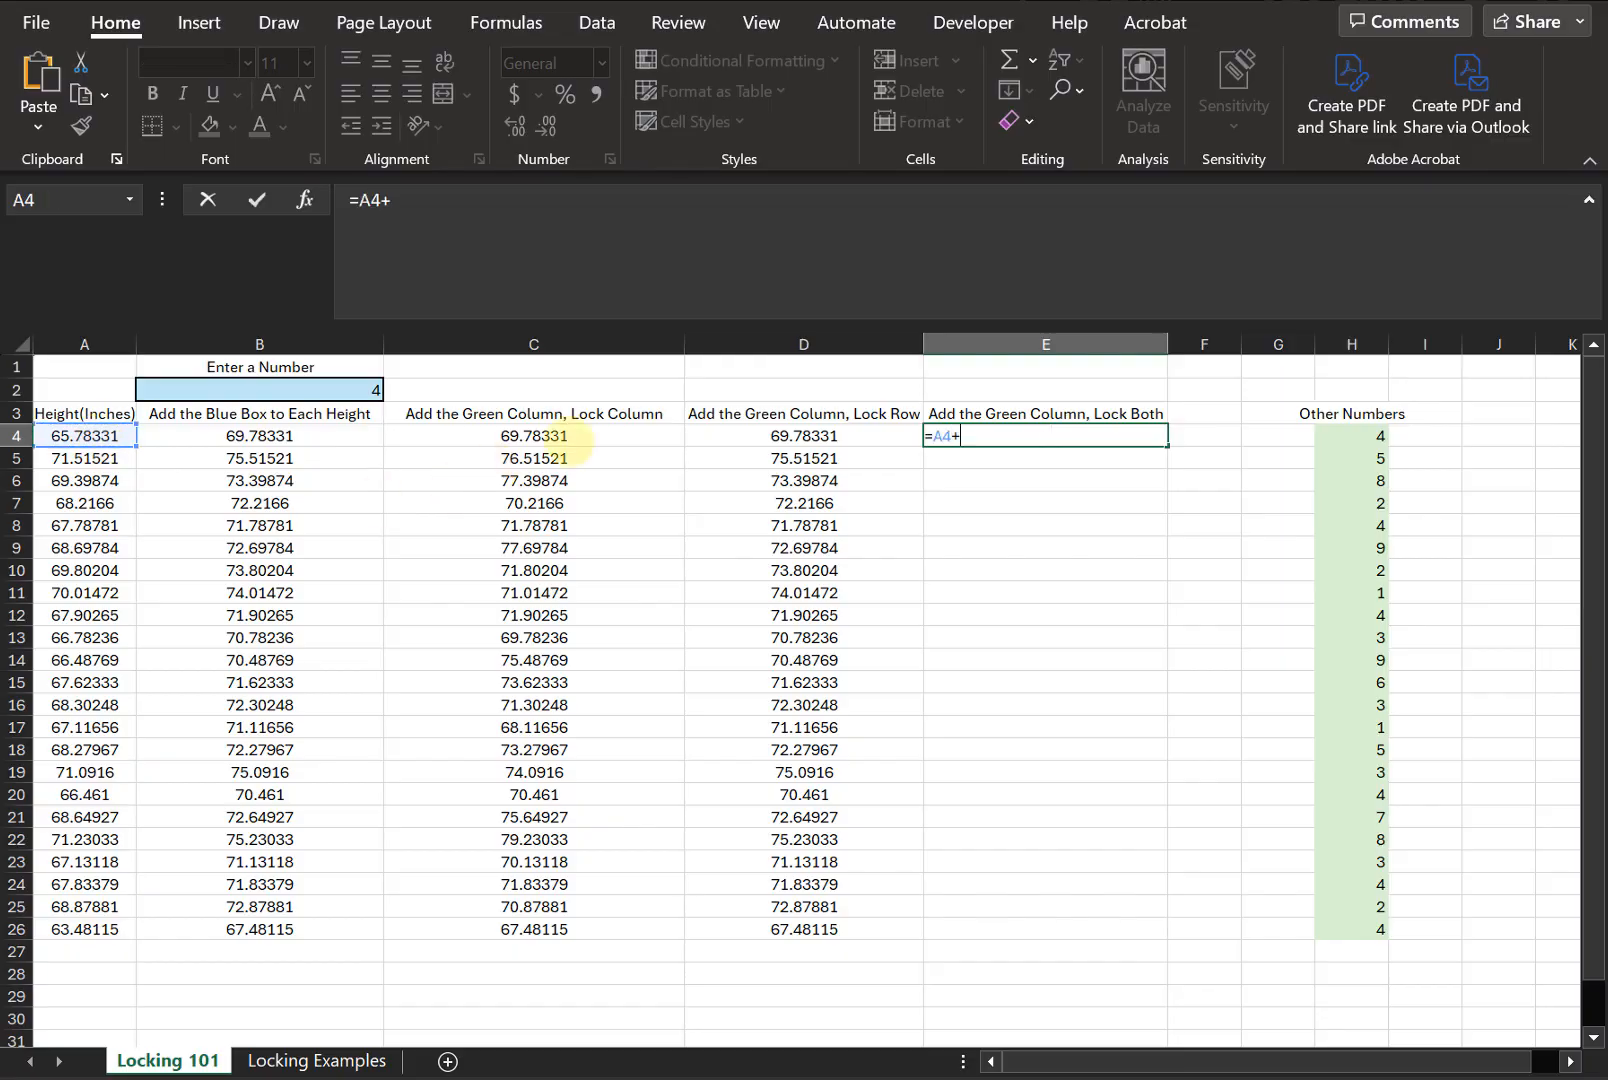
left_click(1325, 433)
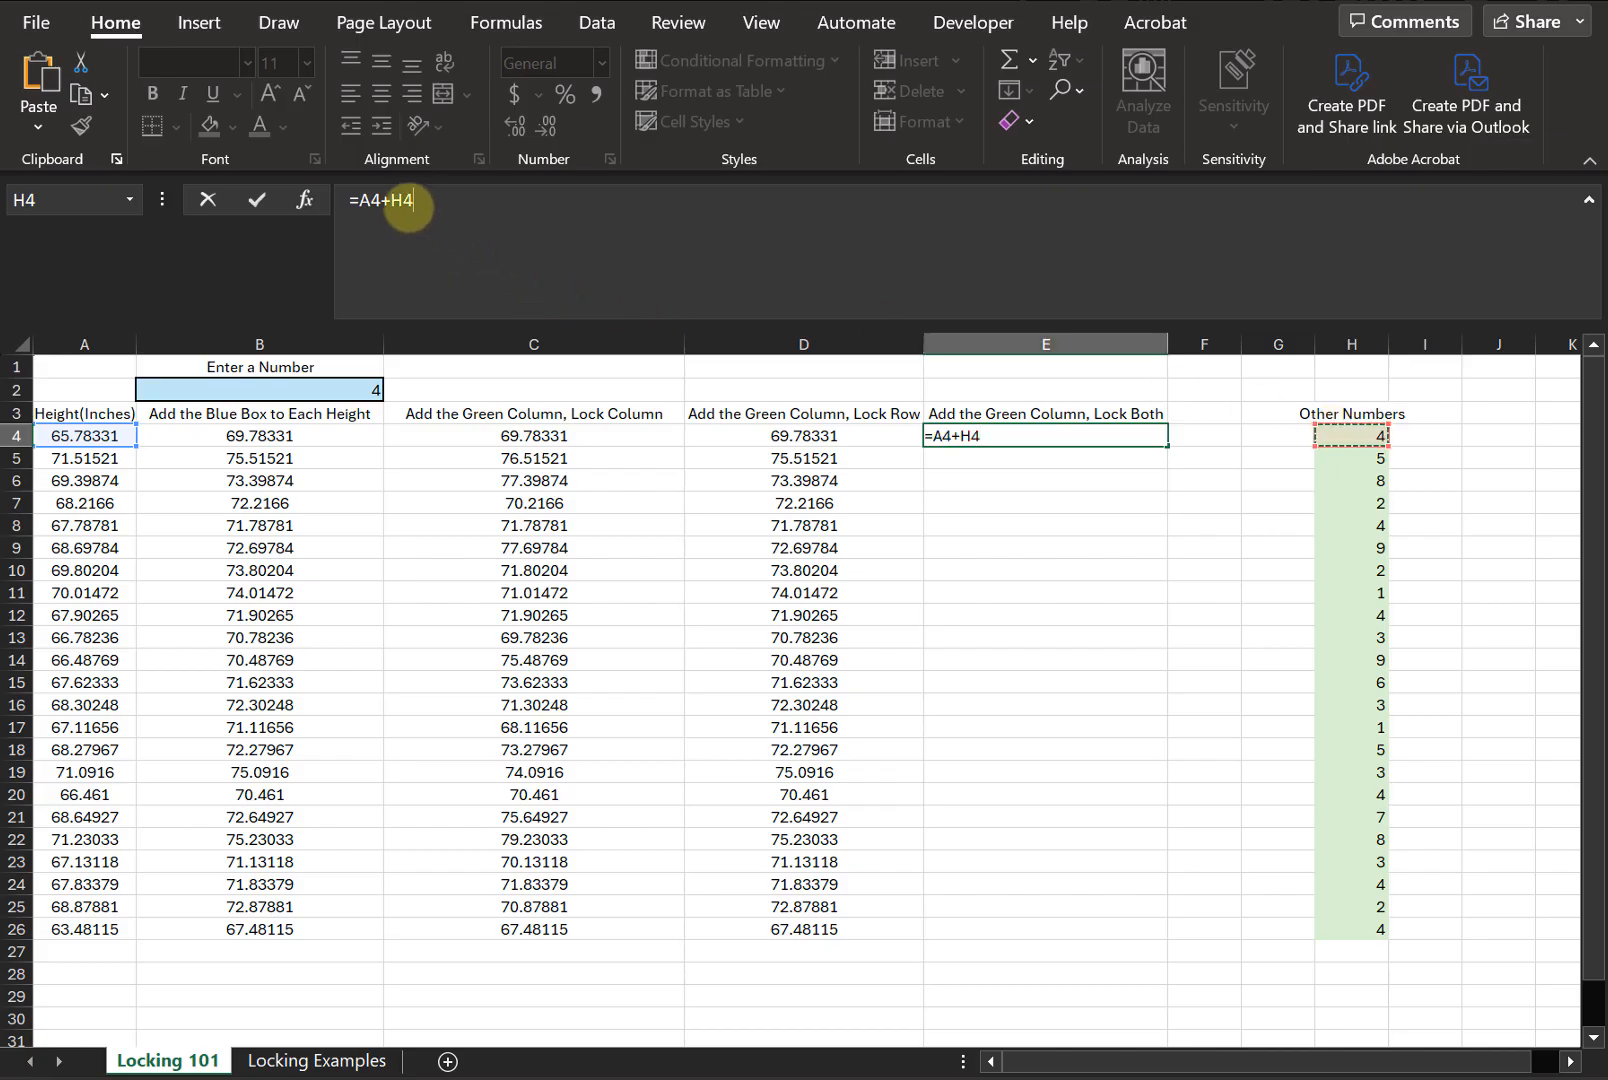
key("F4")
key("ctrl+Return")
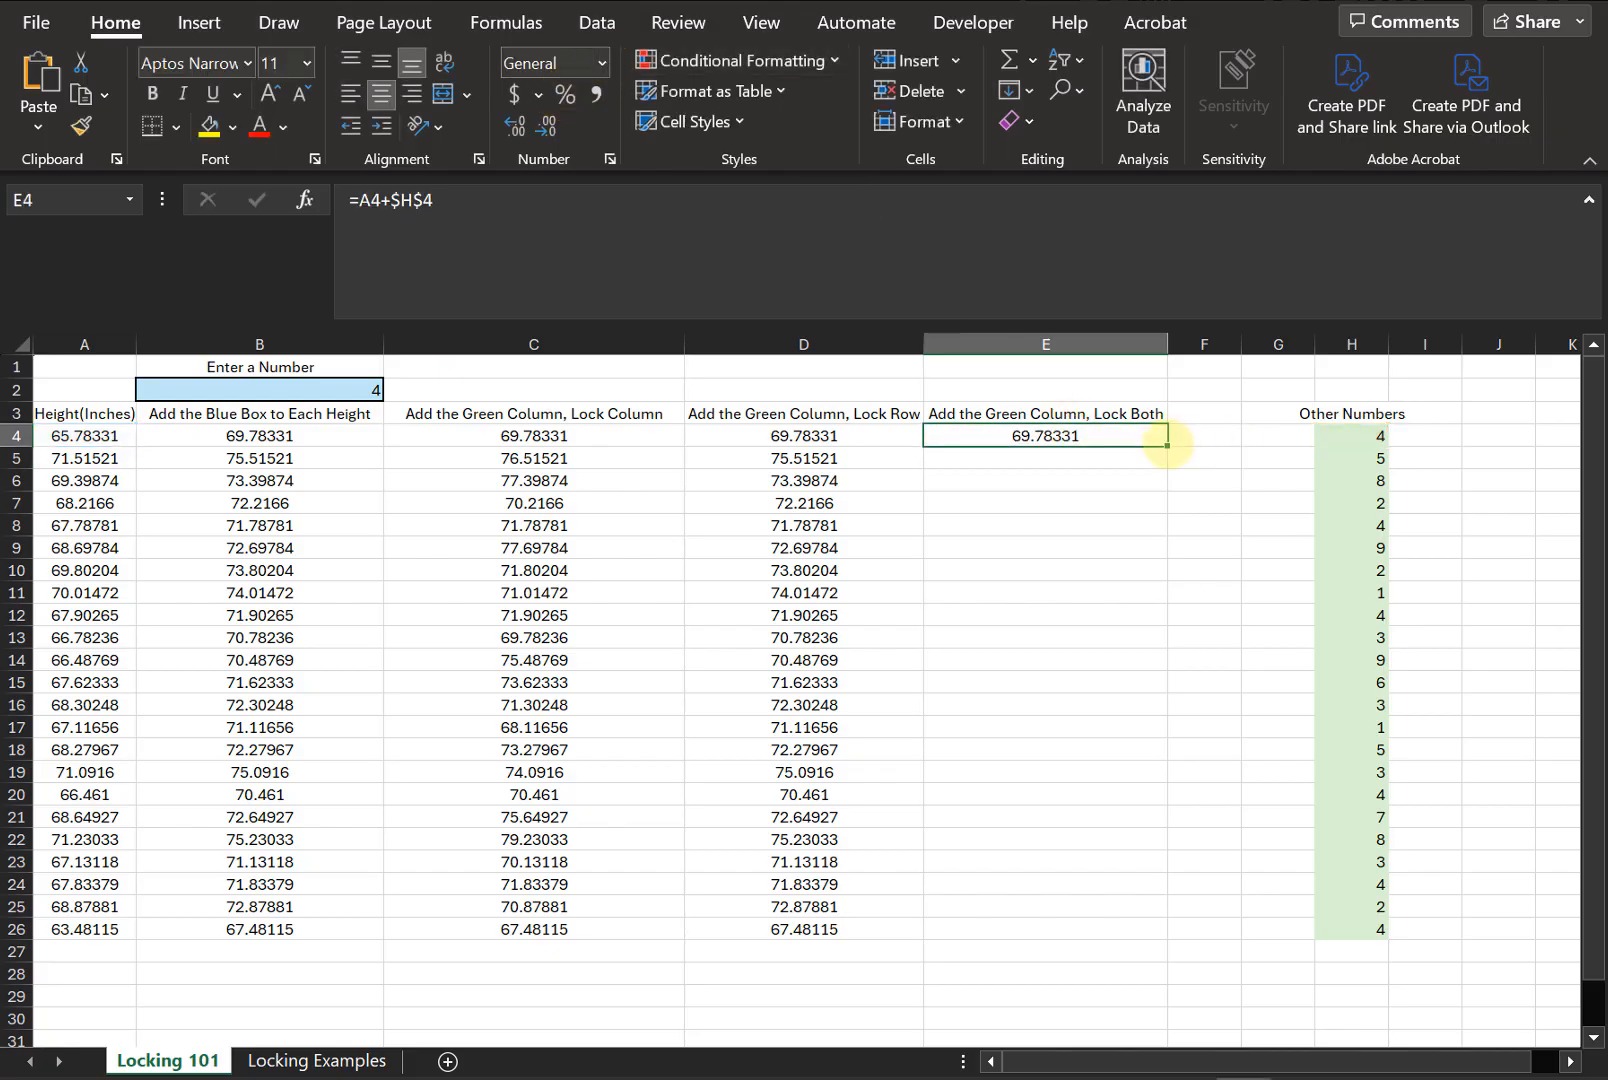
- Fill the E4 formula down column E to row 26 and inspect the filled formula in E17
left_click_drag(1167, 446, 1213, 948)
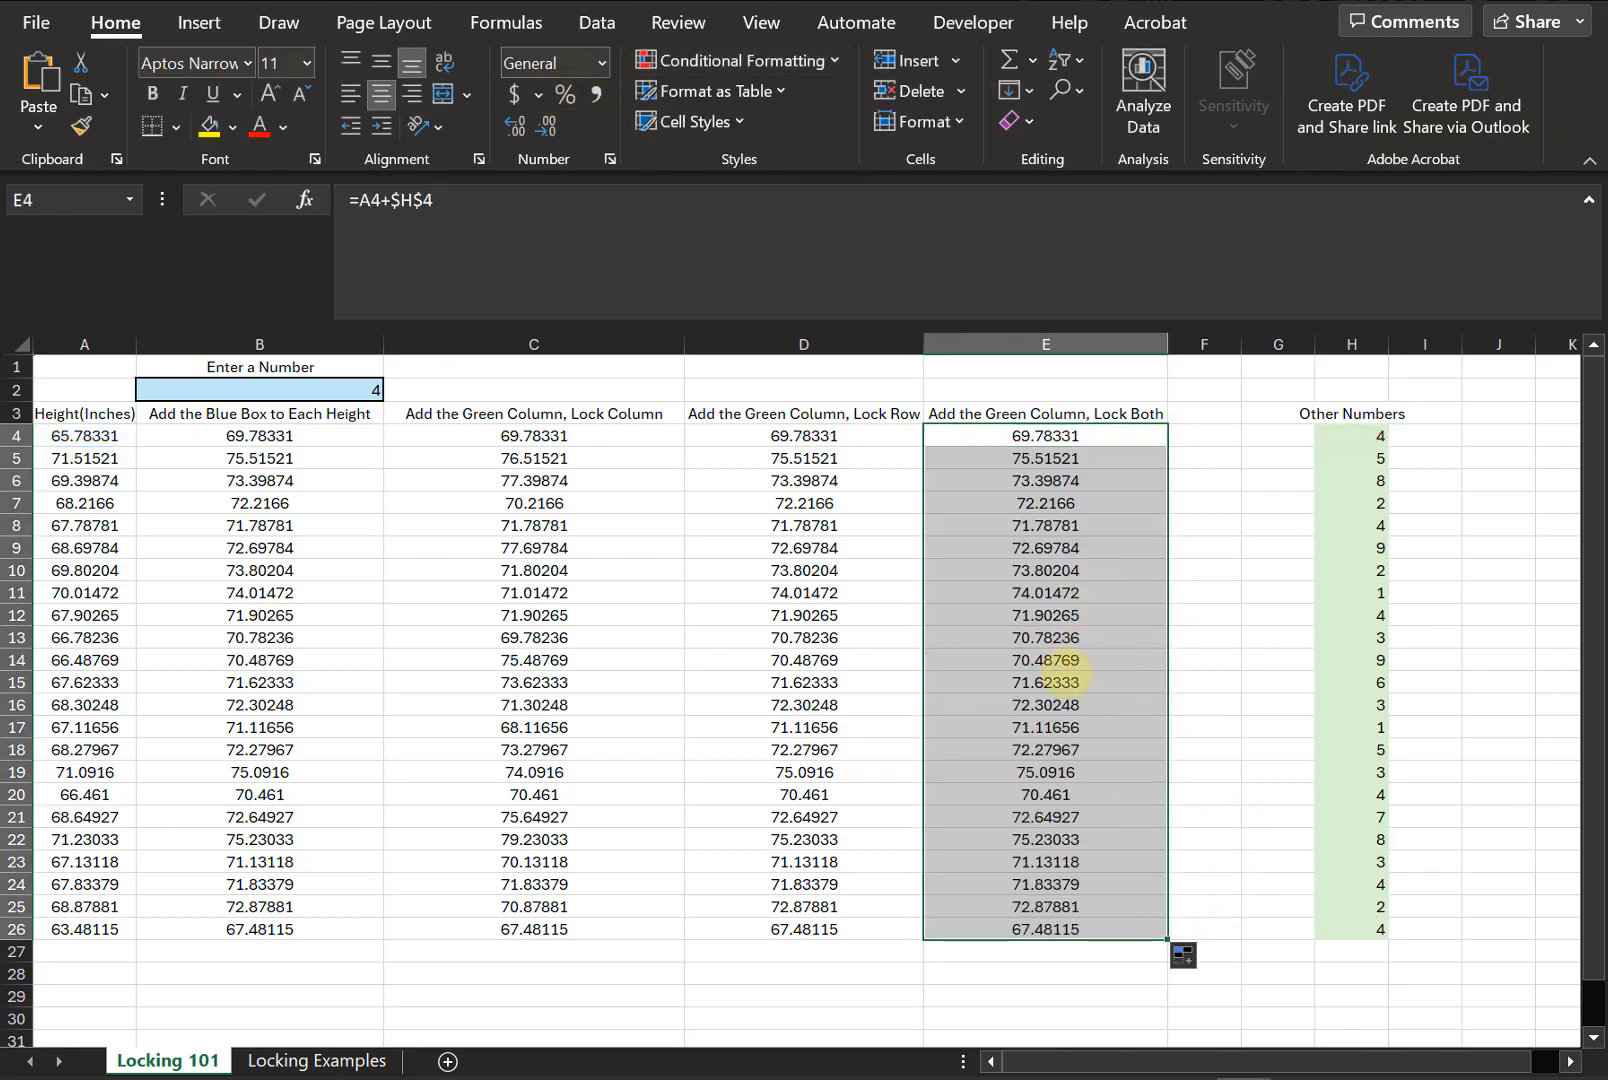
left_click(1075, 726)
left_click(623, 229)
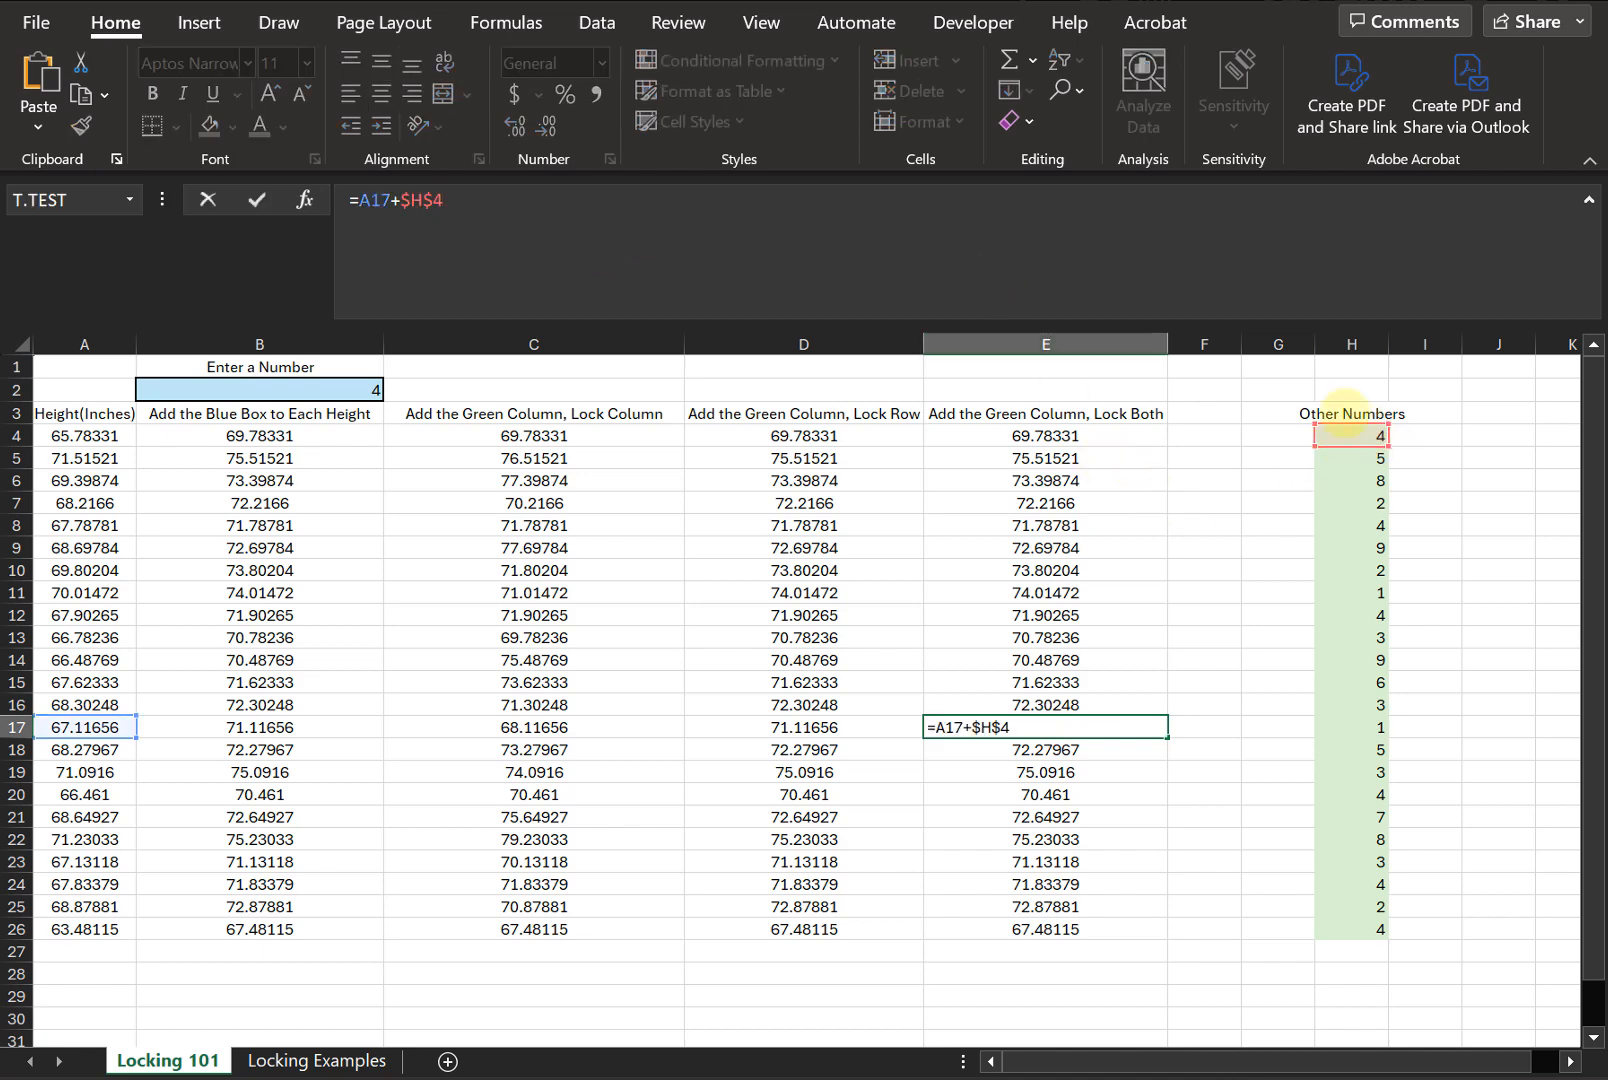
key("Escape")
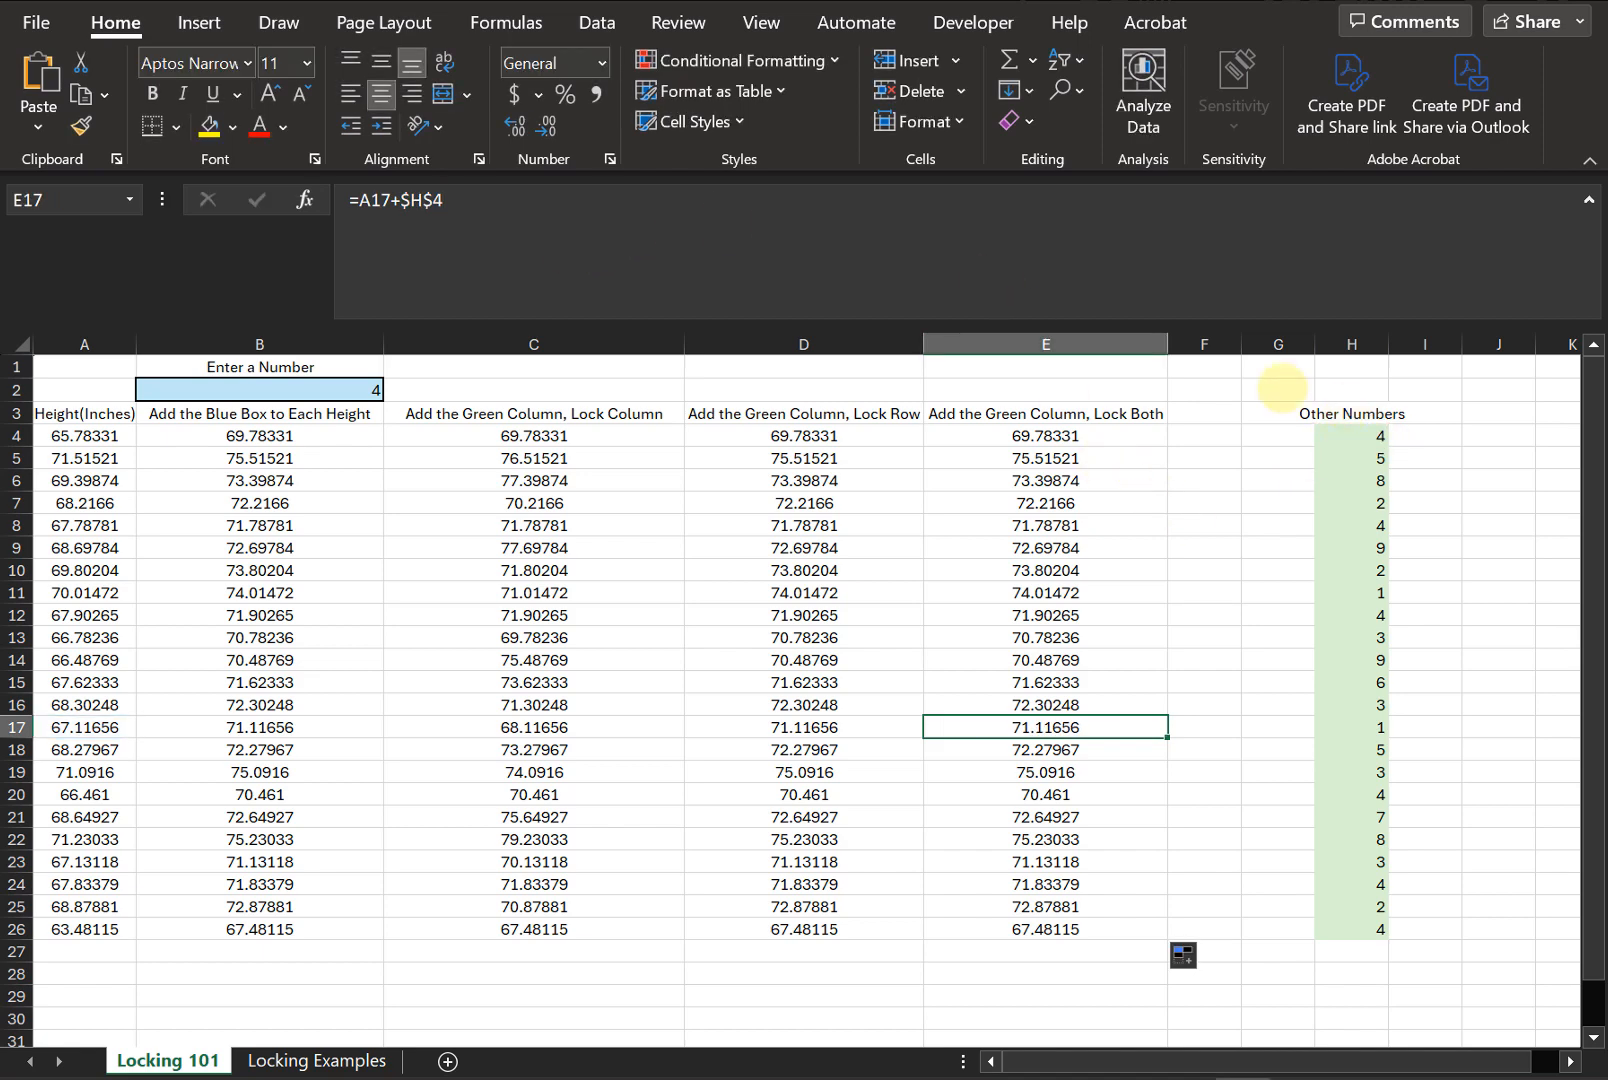
- Inspect the filled formulas in E8, D4, C4 and C11, opening C11's formula to highlight its references
left_click_drag(1063, 525, 1041, 502)
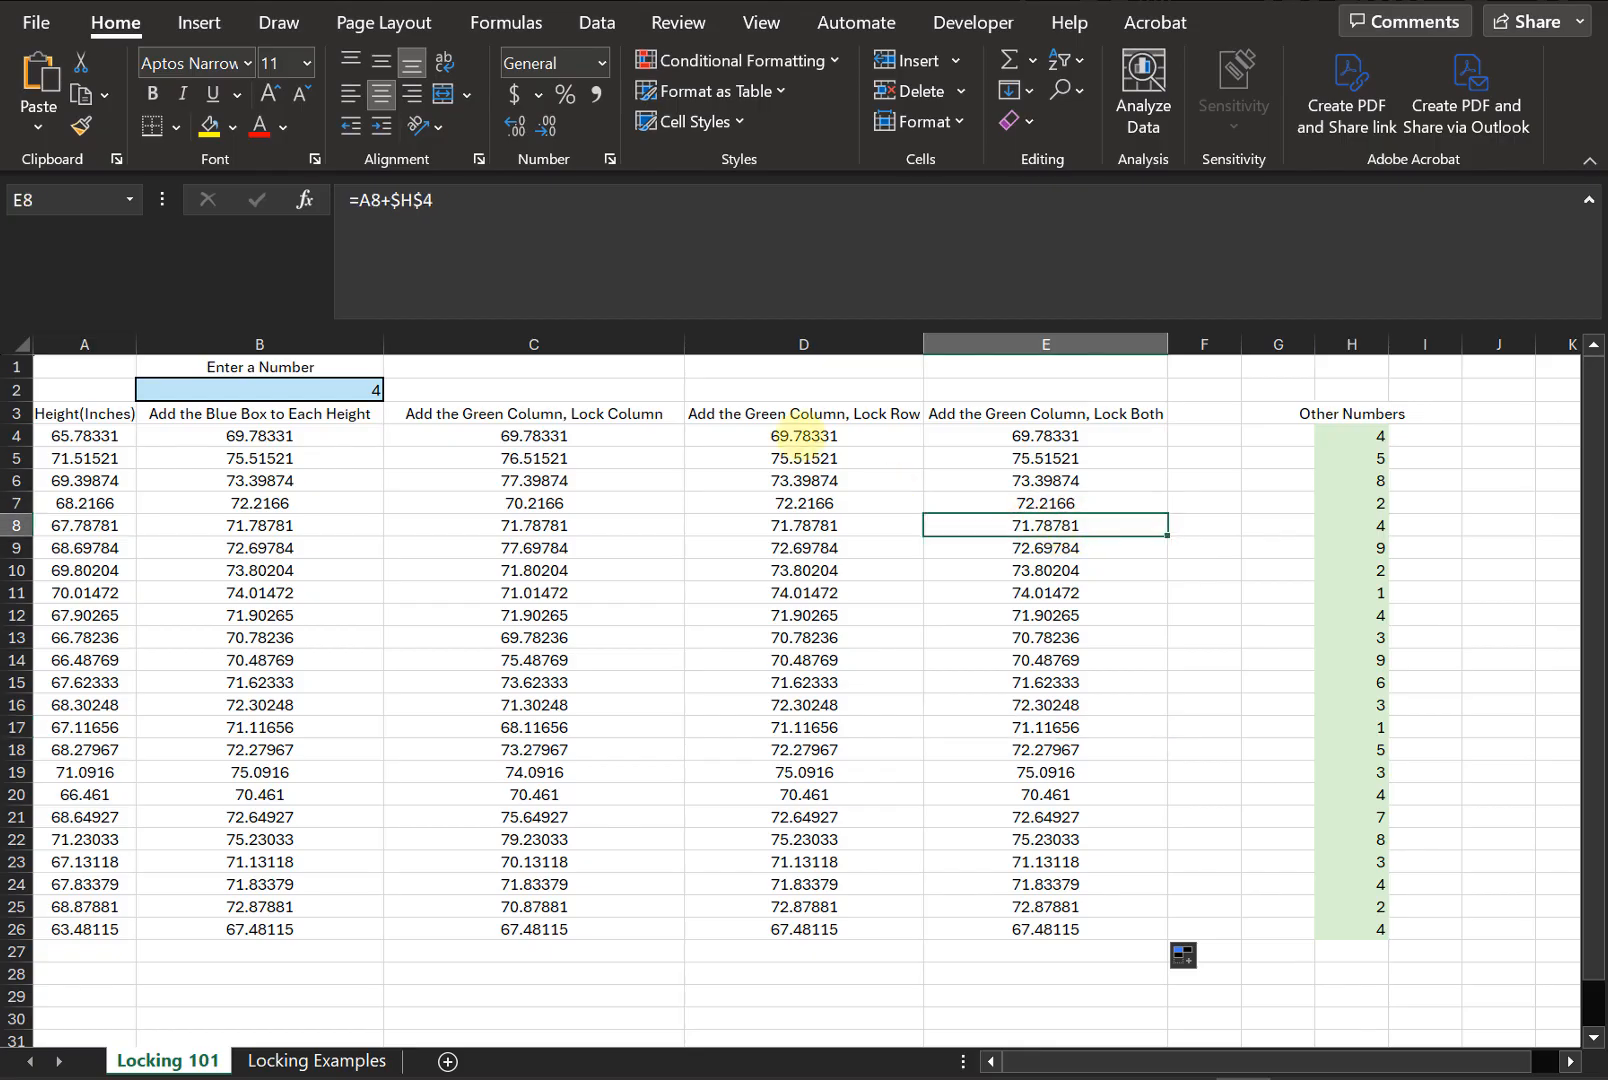
left_click(790, 435)
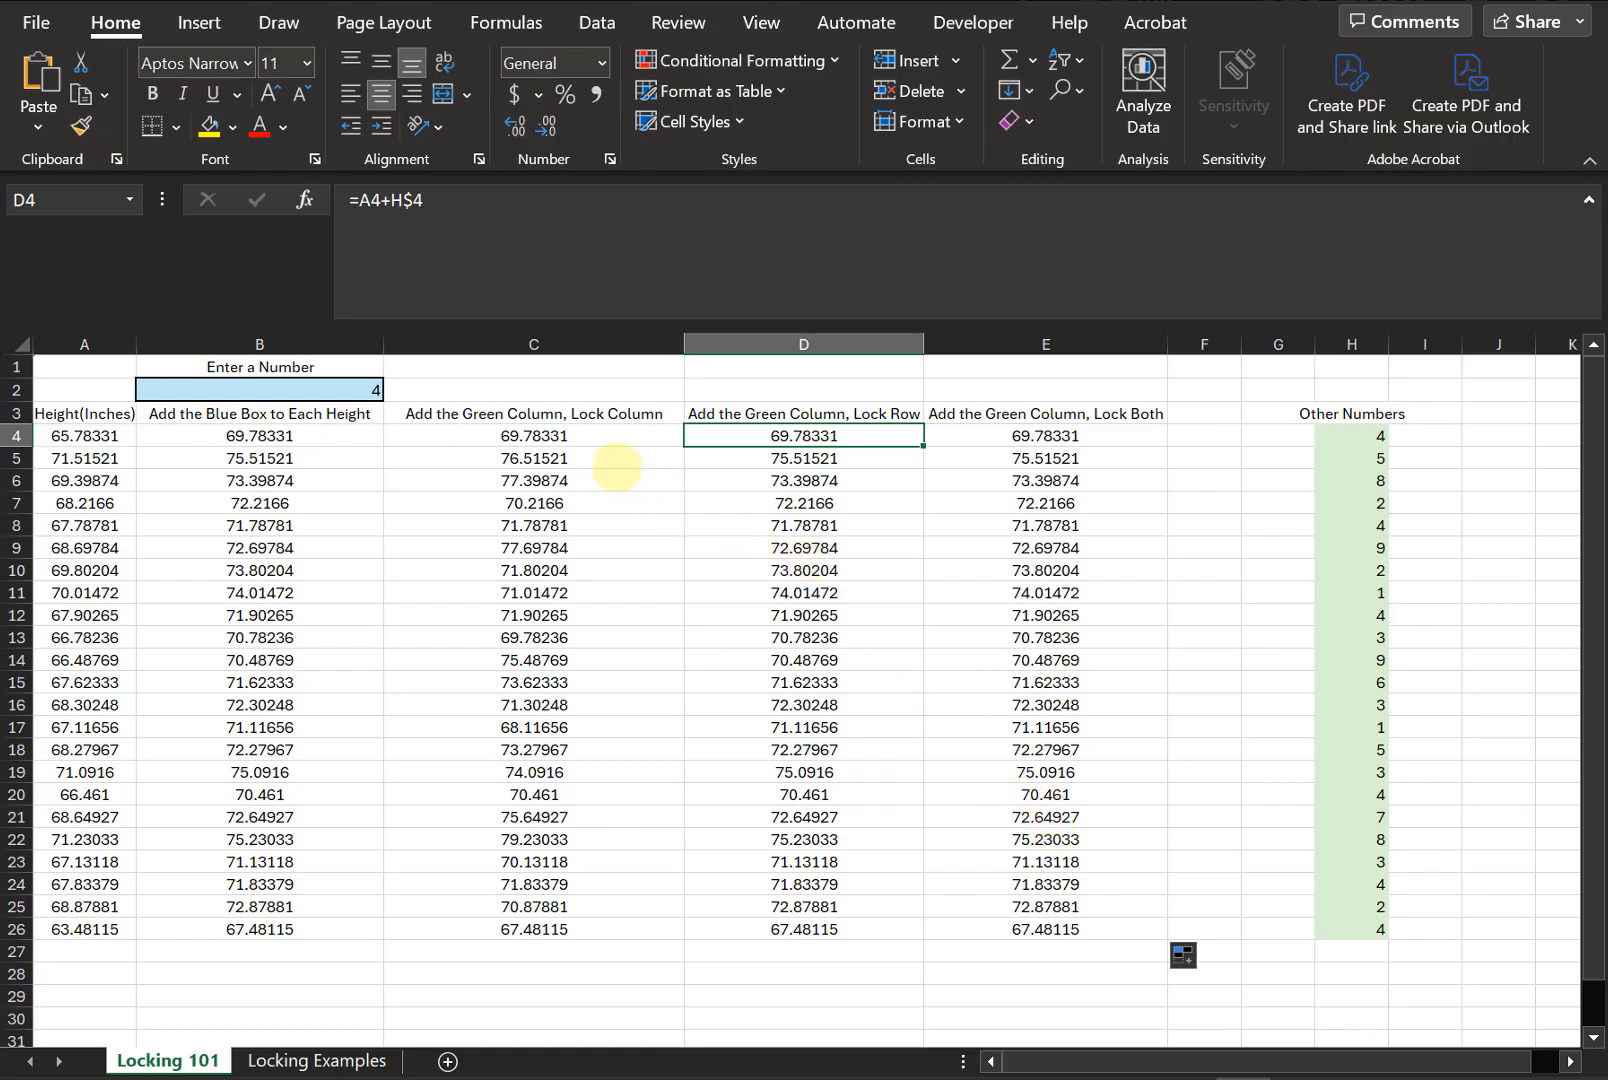
left_click(607, 436)
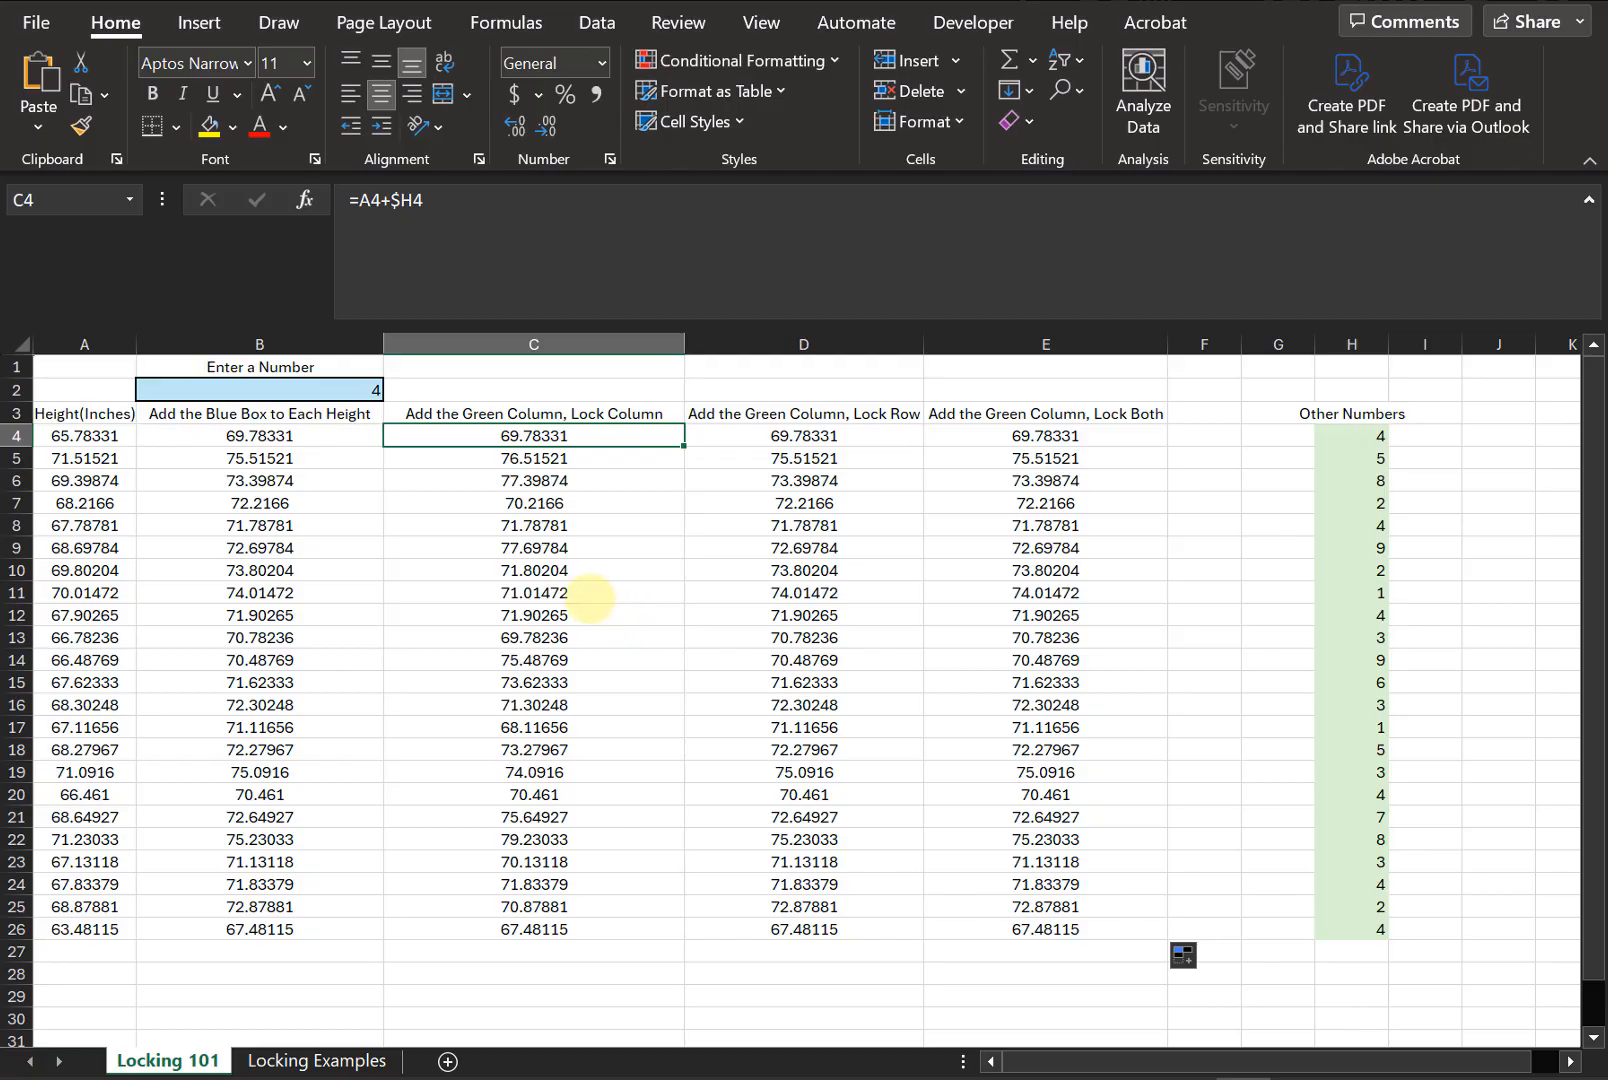
left_click(602, 598)
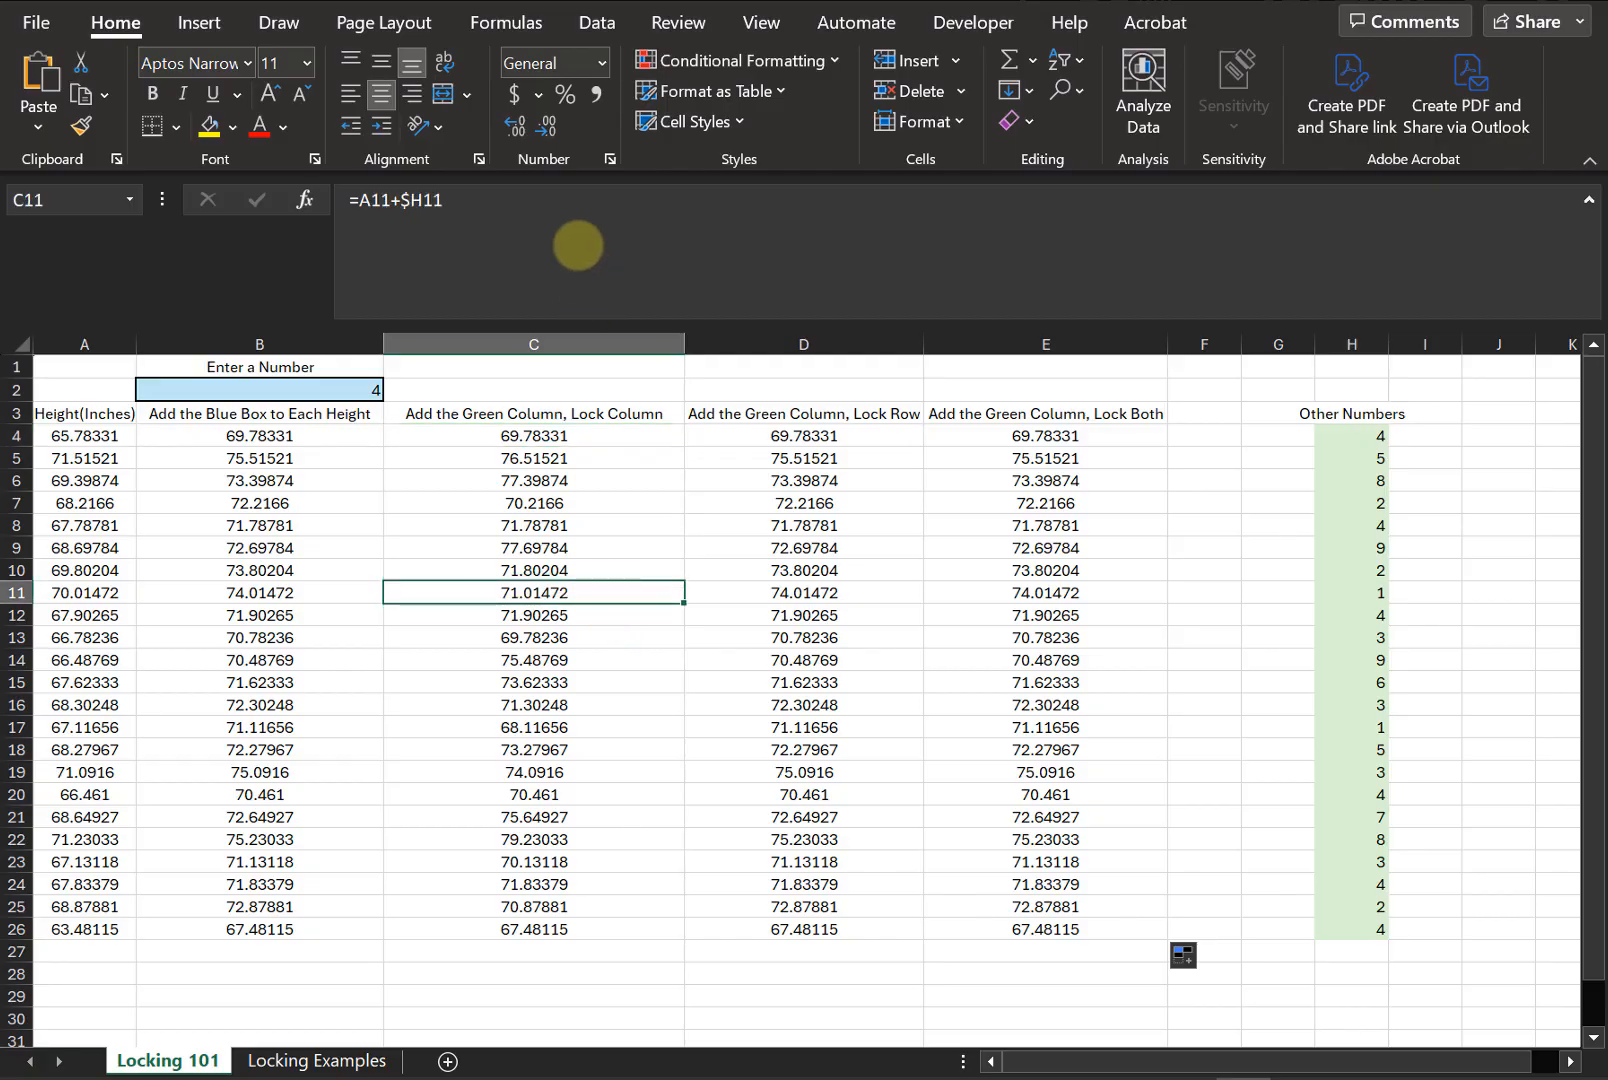
left_click(490, 207)
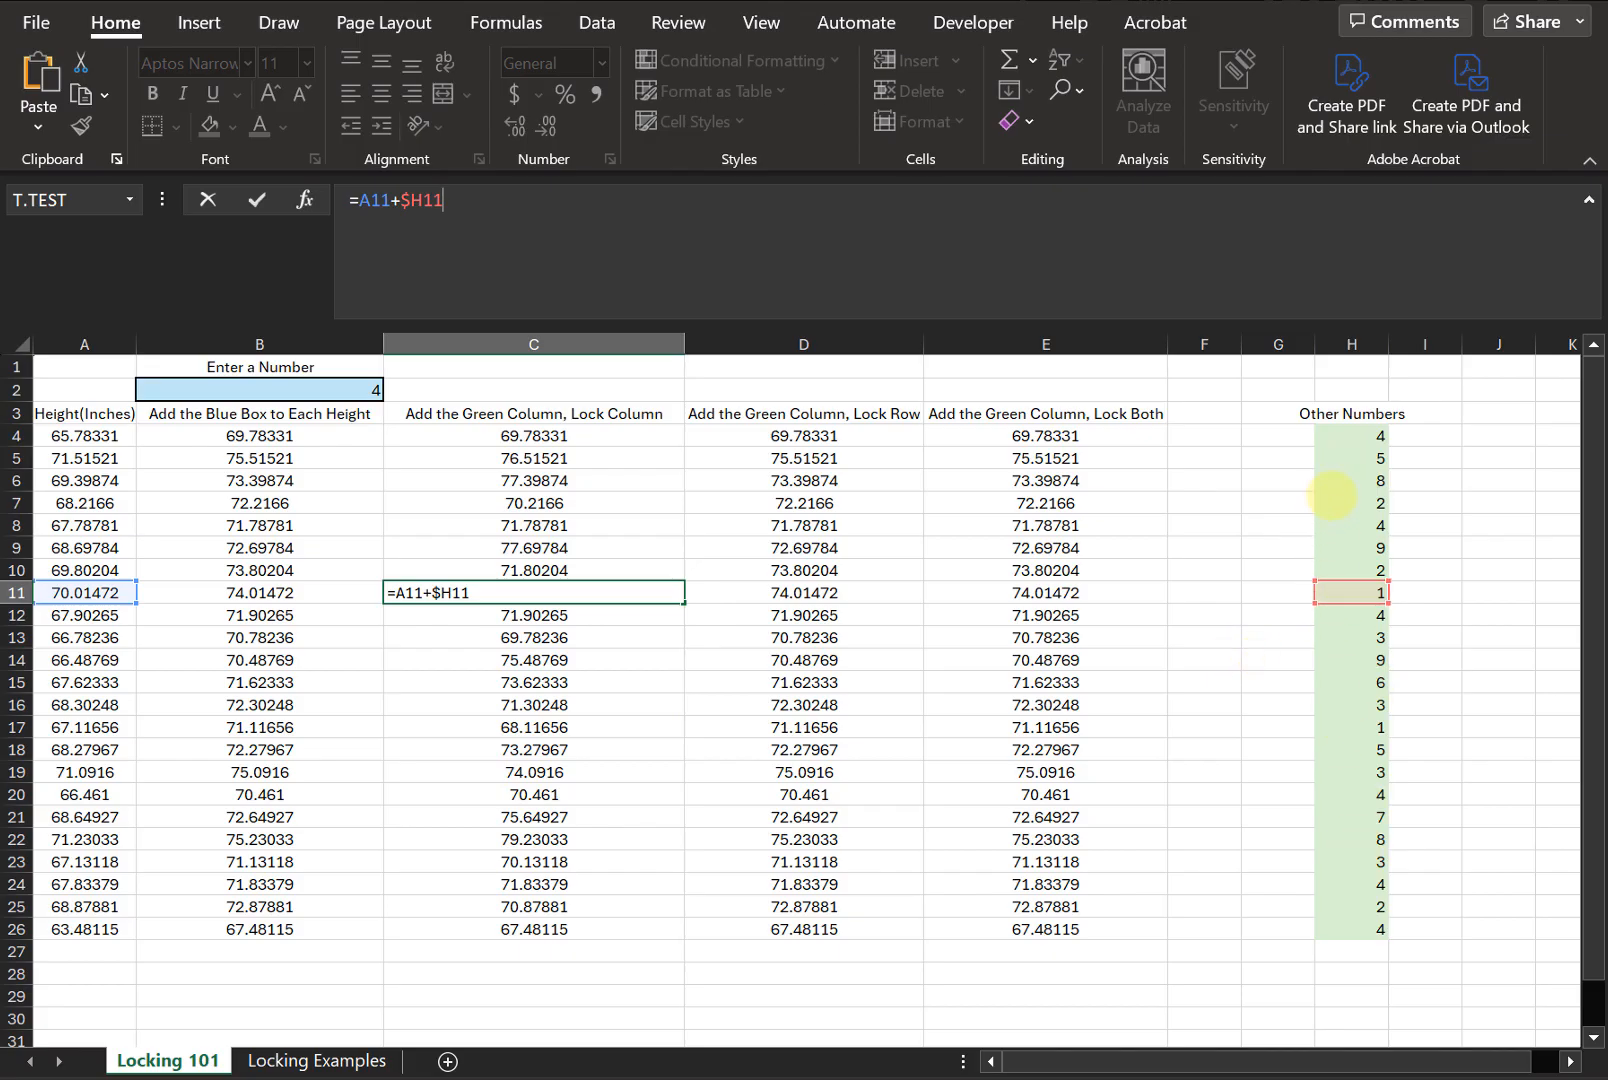
key("ctrl+Return")
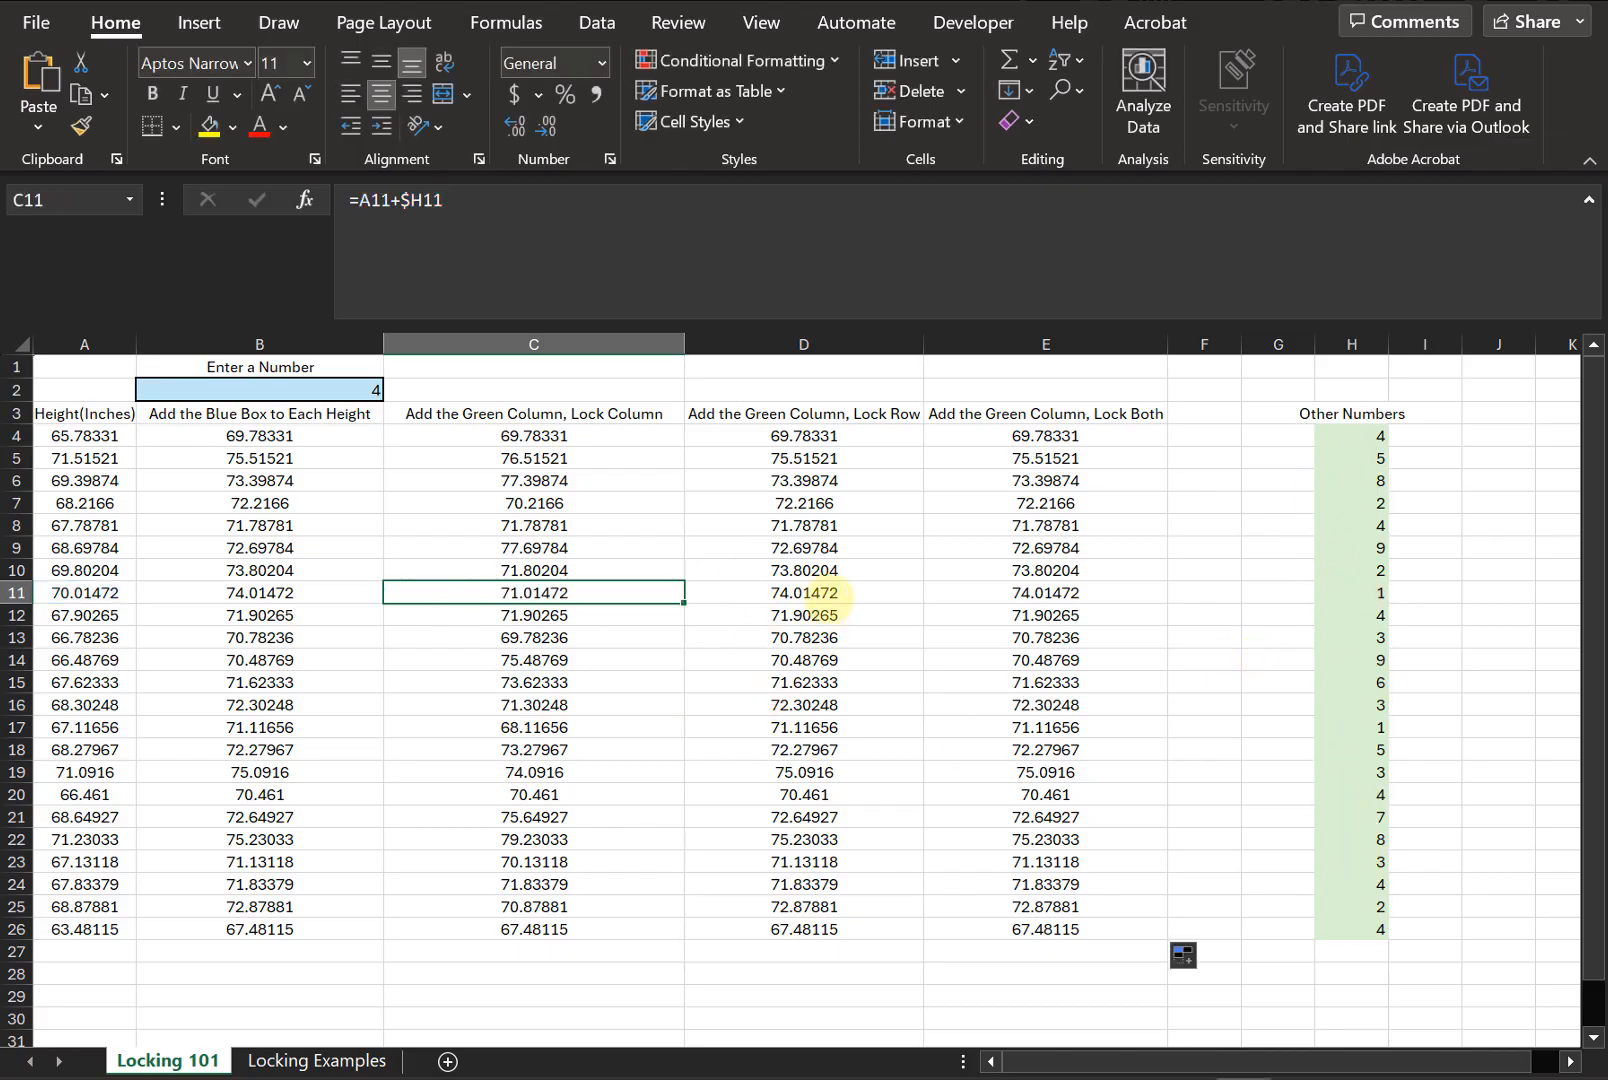
- Open the formulas in D11 and D18 to compare their highlighted references with the locked row H$4
left_click(750, 592)
left_click(593, 245)
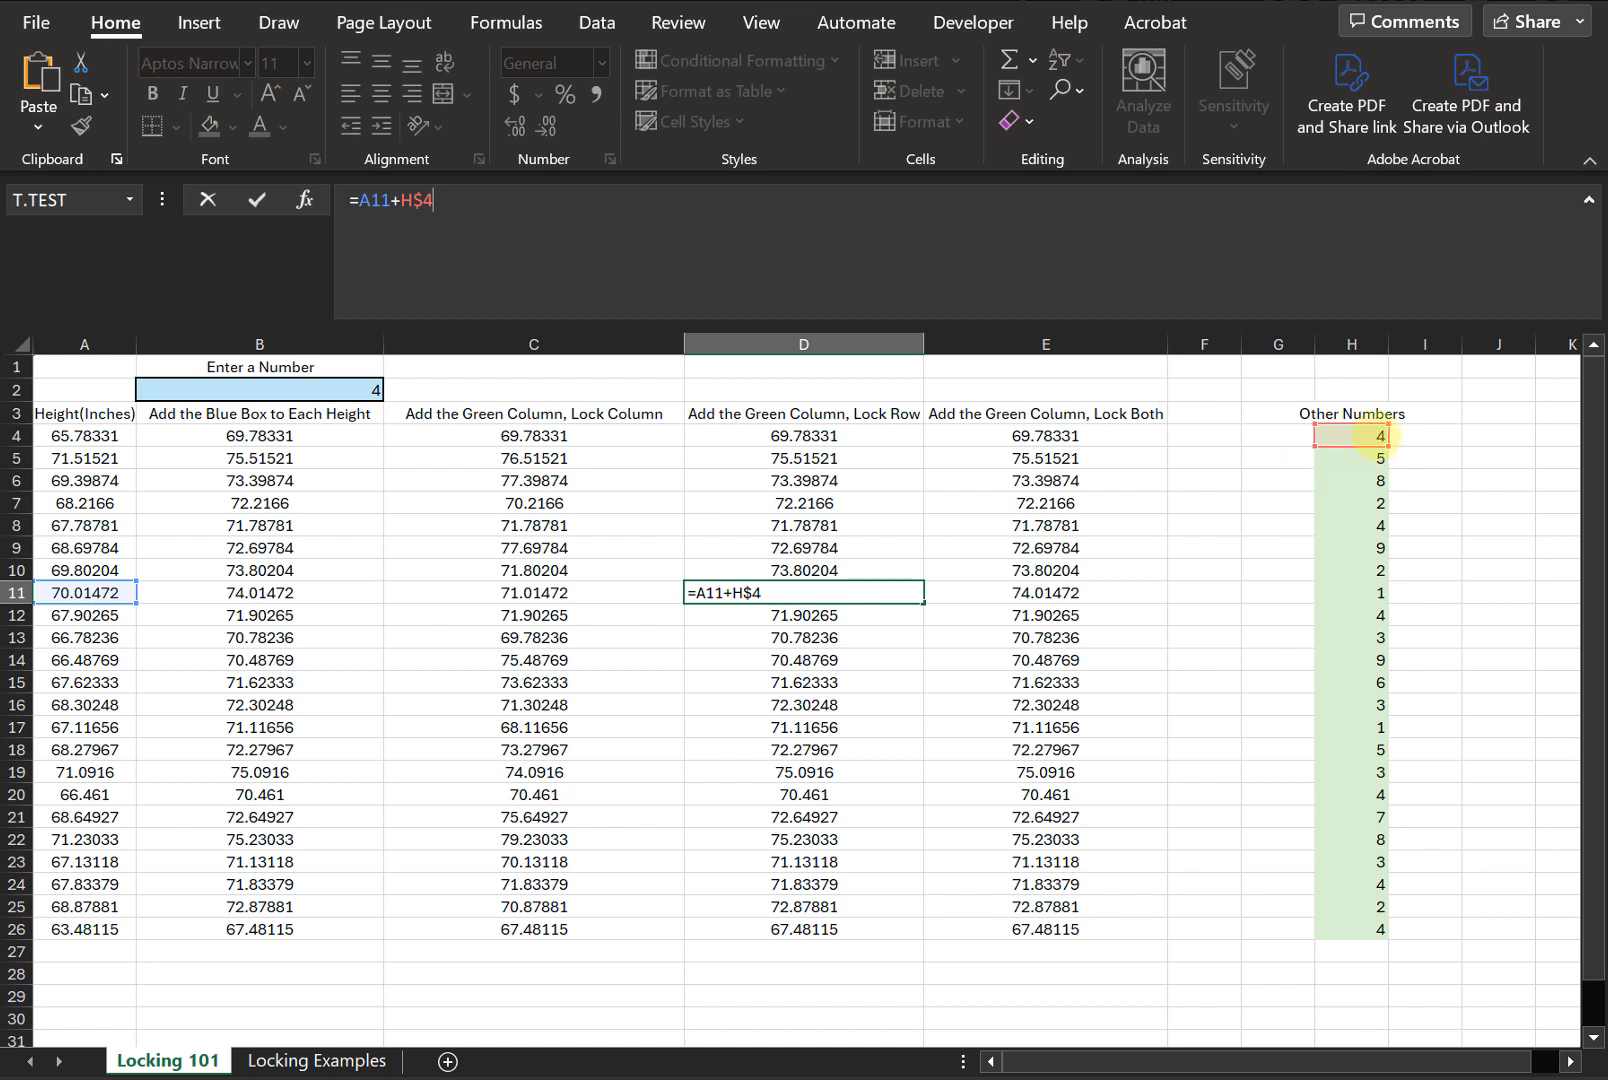
key("ctrl+Return")
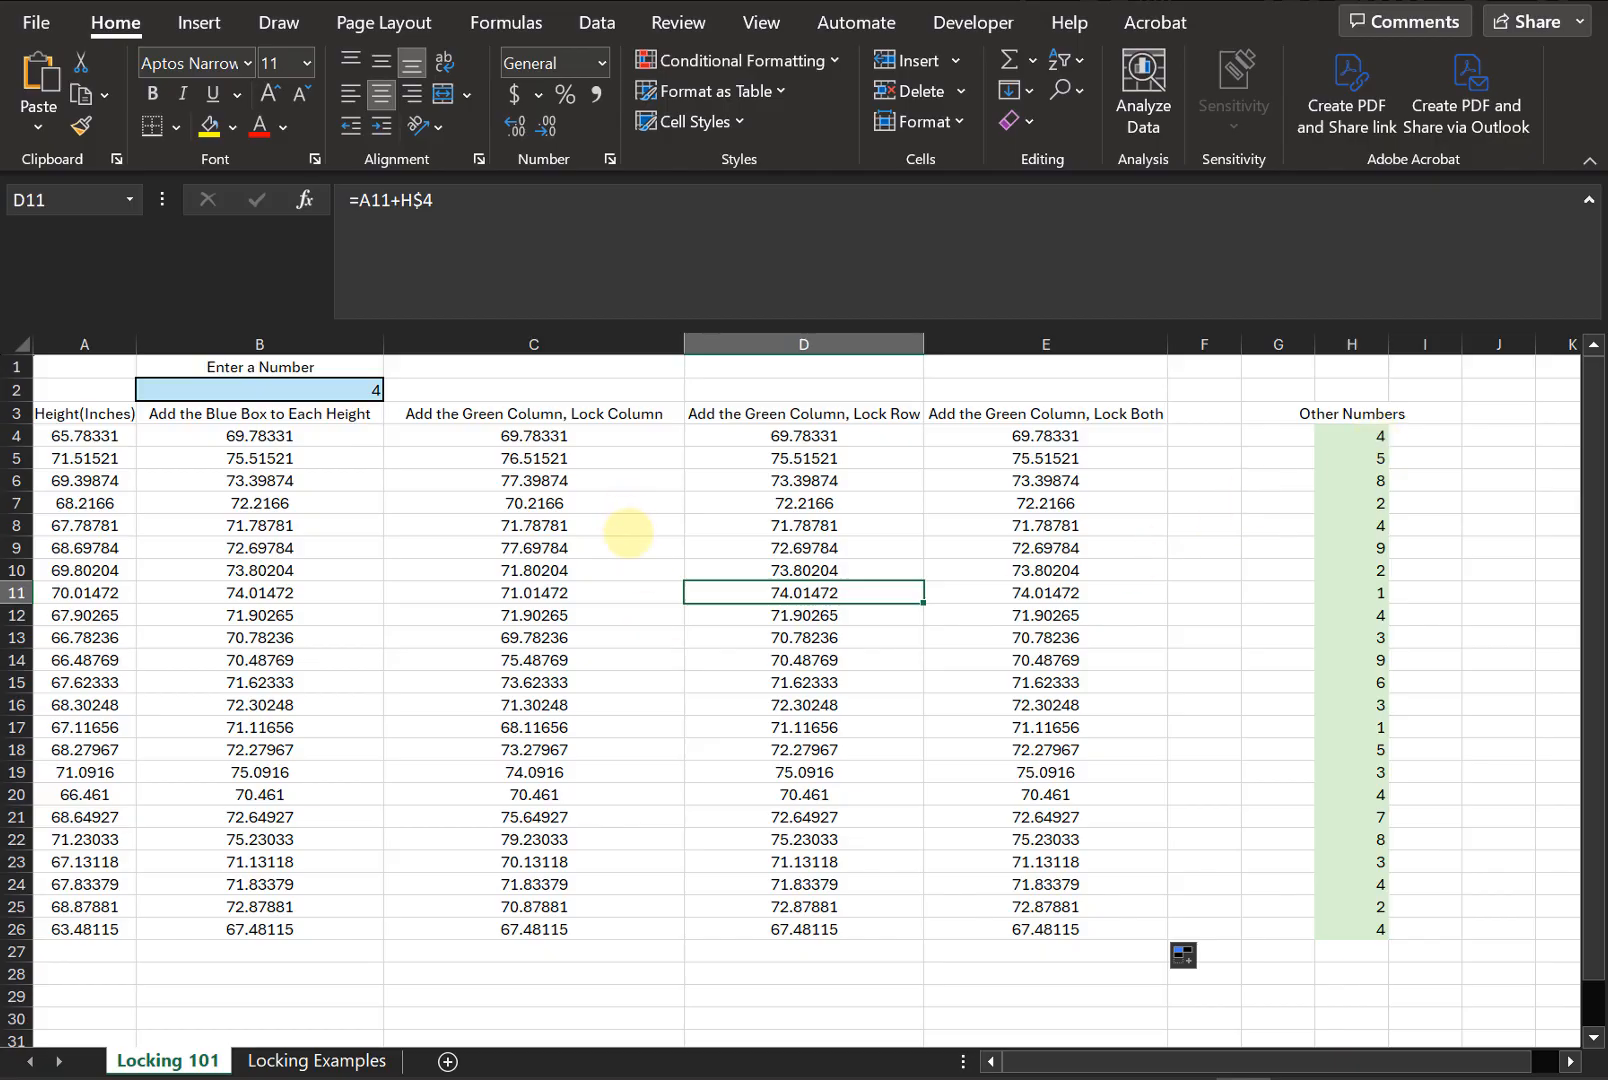
left_click(848, 748)
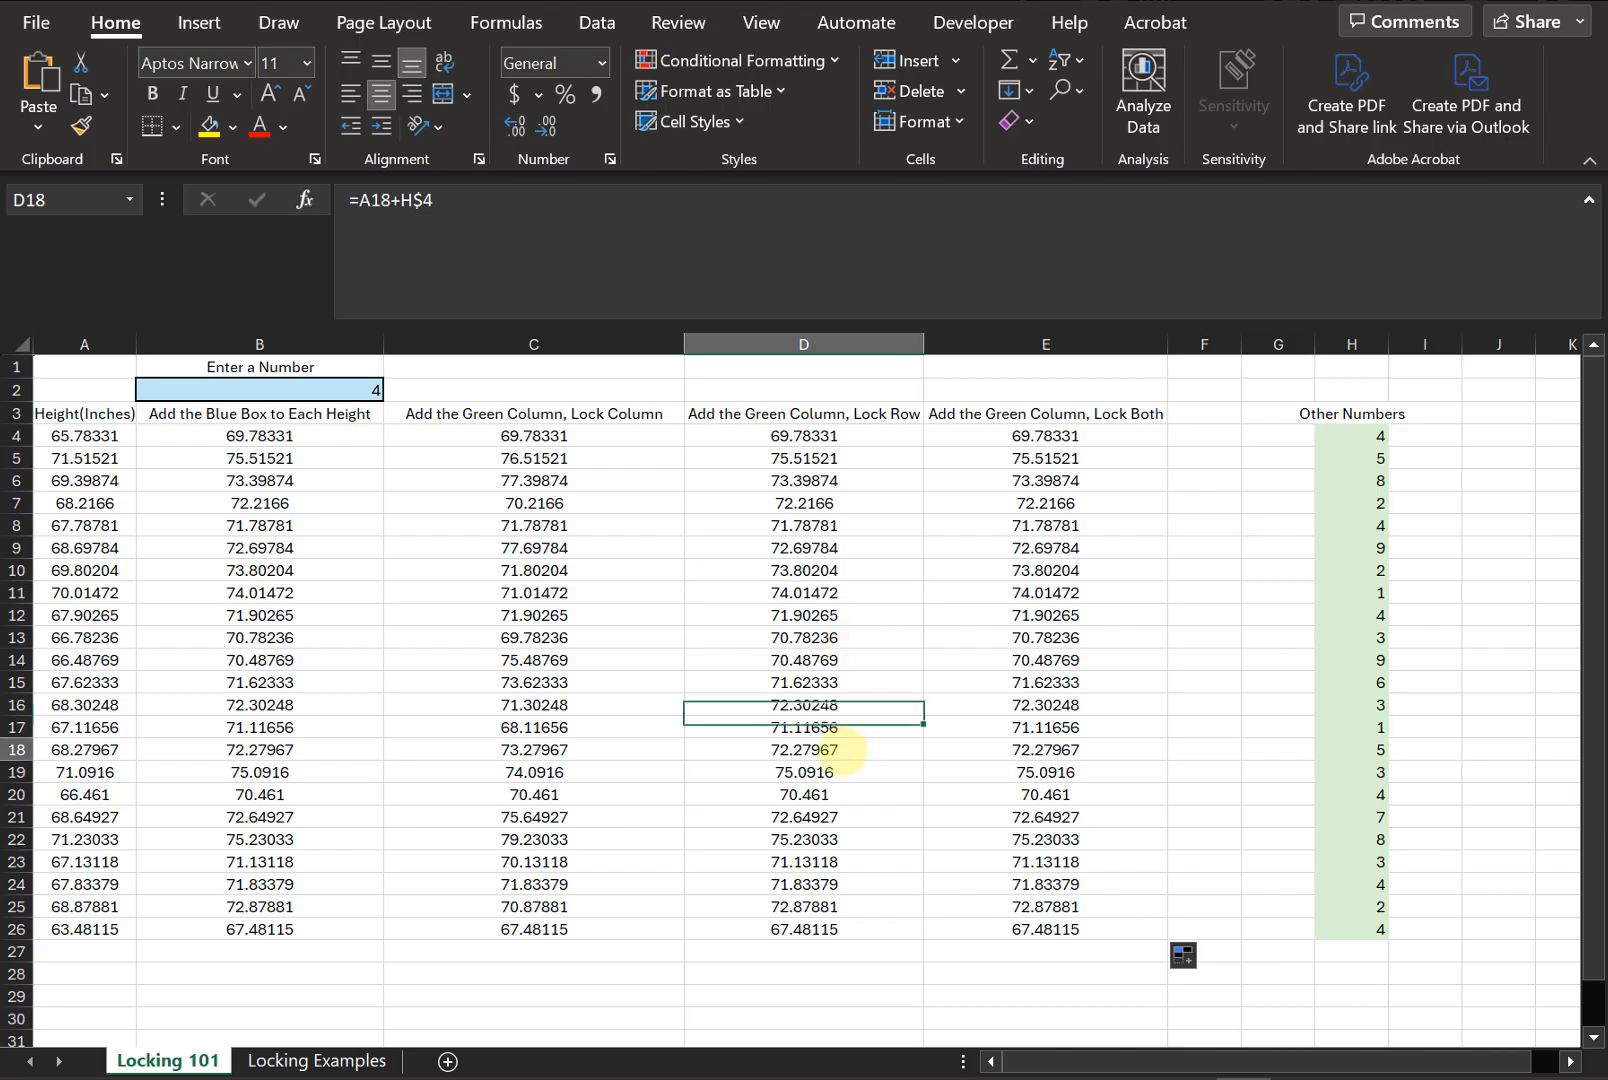
left_click(595, 292)
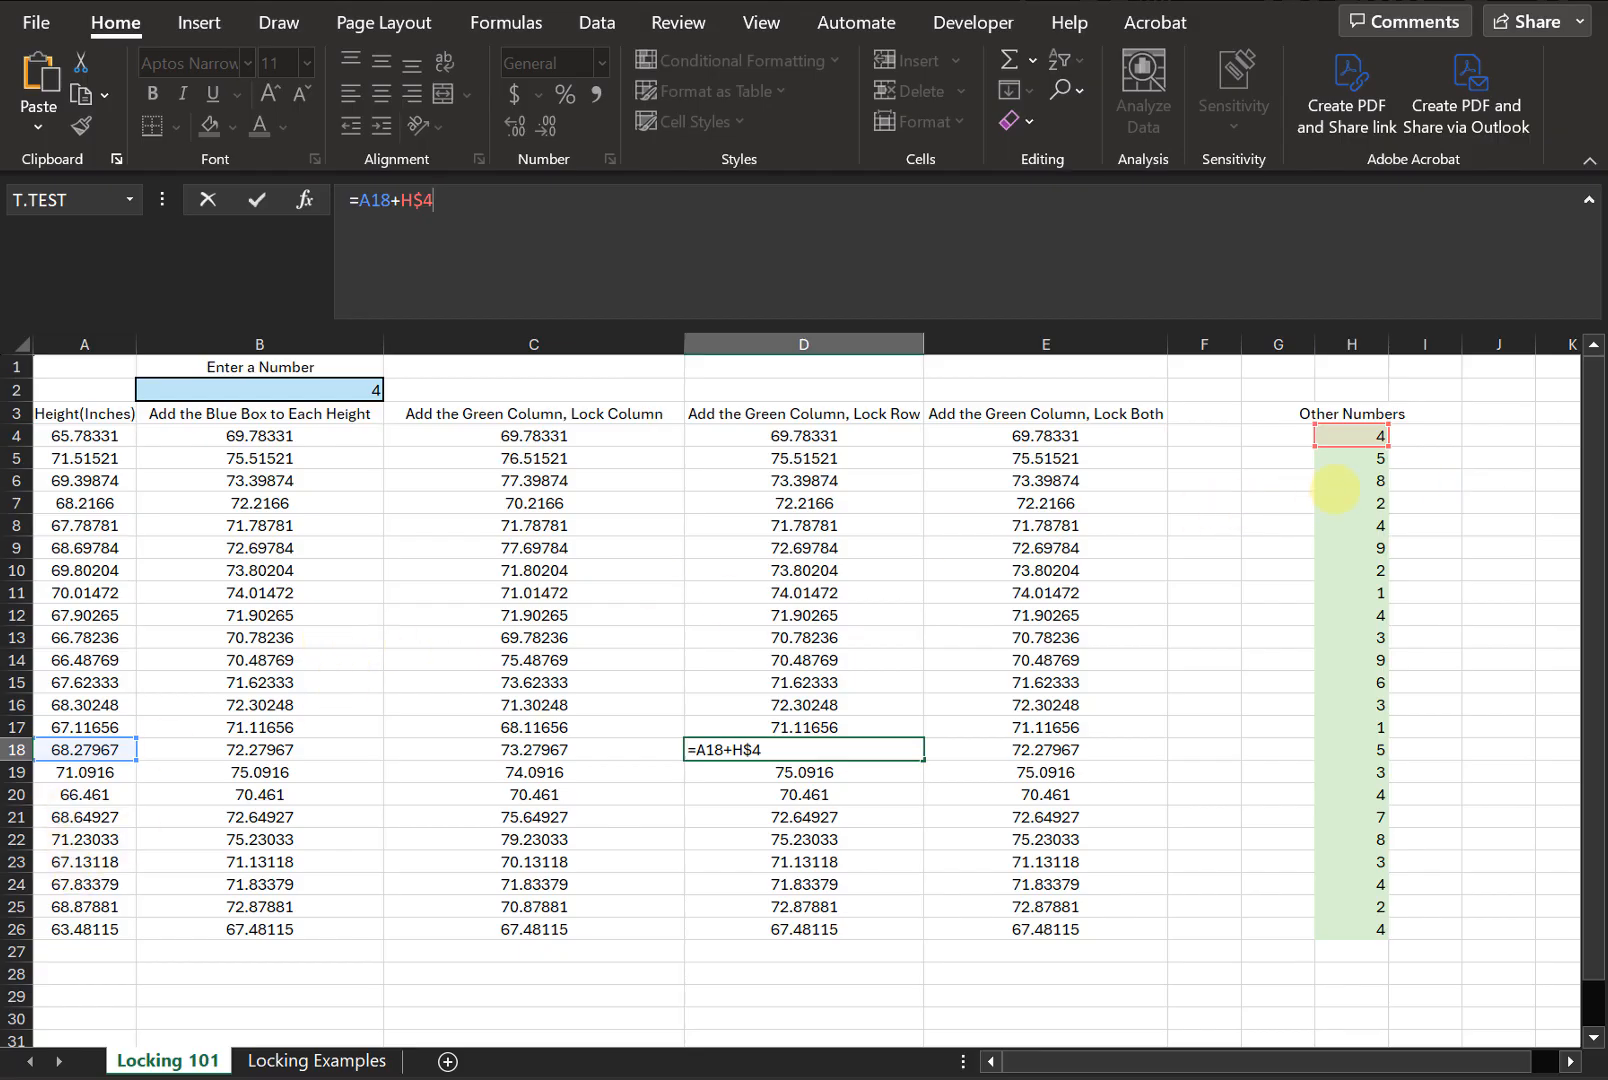
key("Escape")
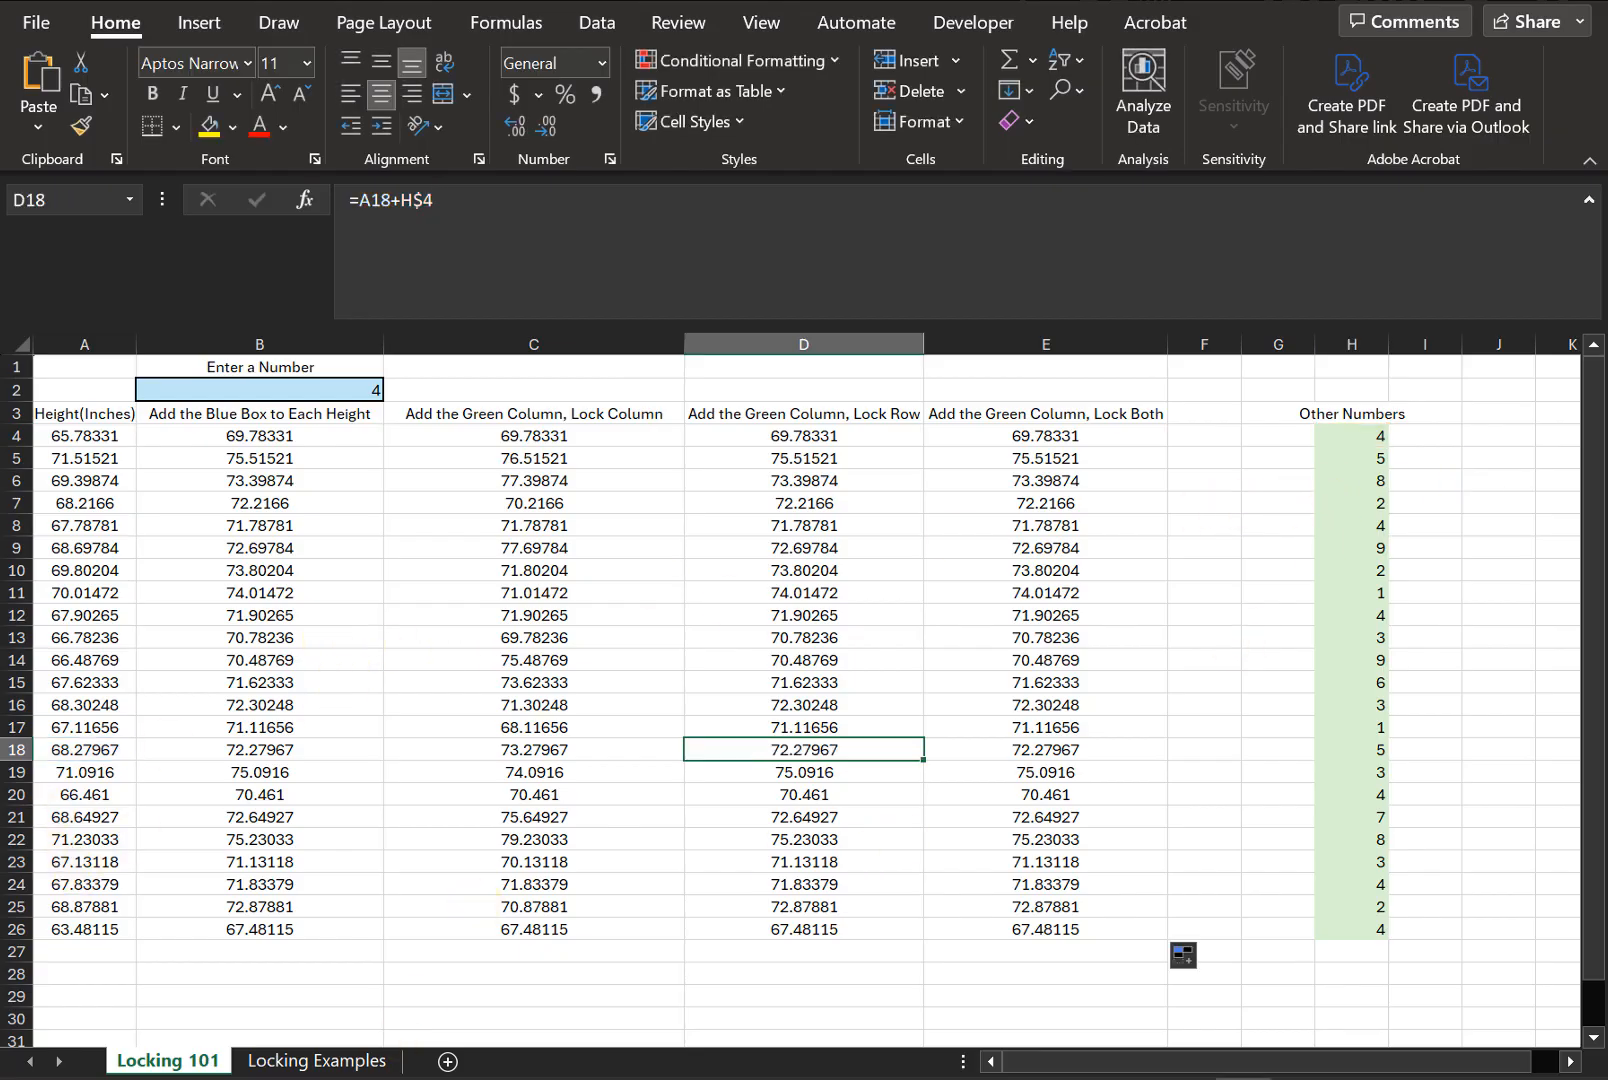
- Switch to the Locking Examples sheet and total the Students column in B14 with =SUM(B3:B13)
left_click(330, 1061)
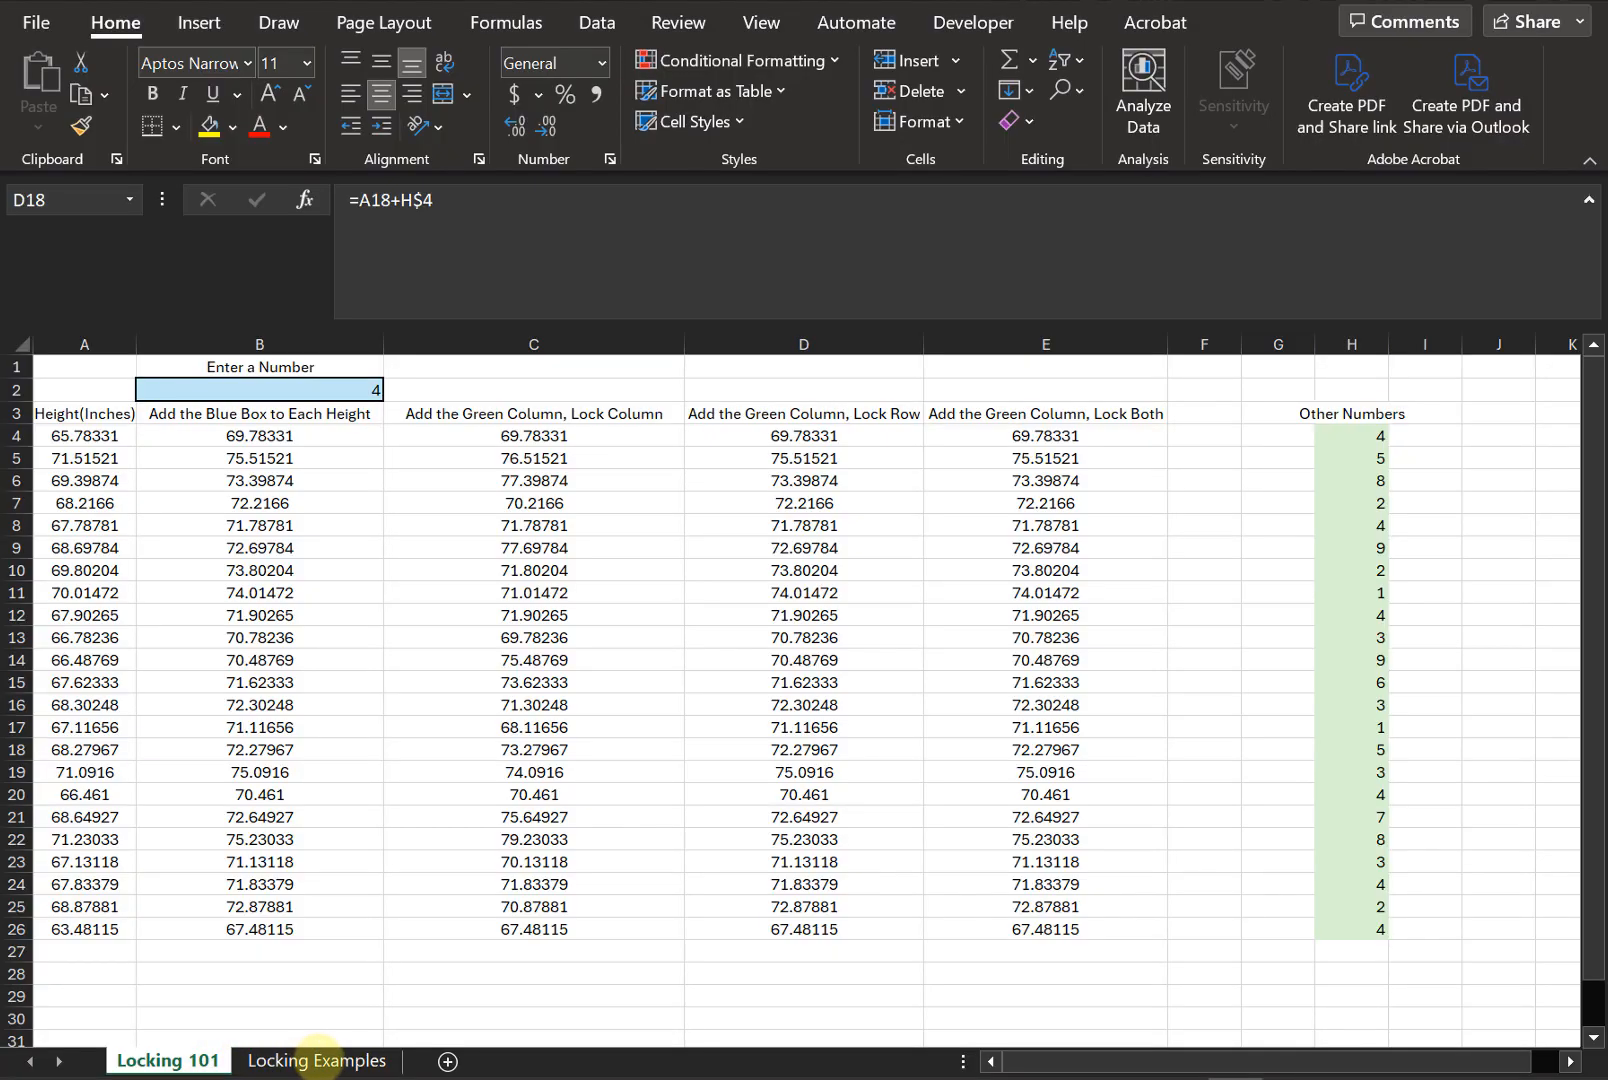
left_click(320, 1060)
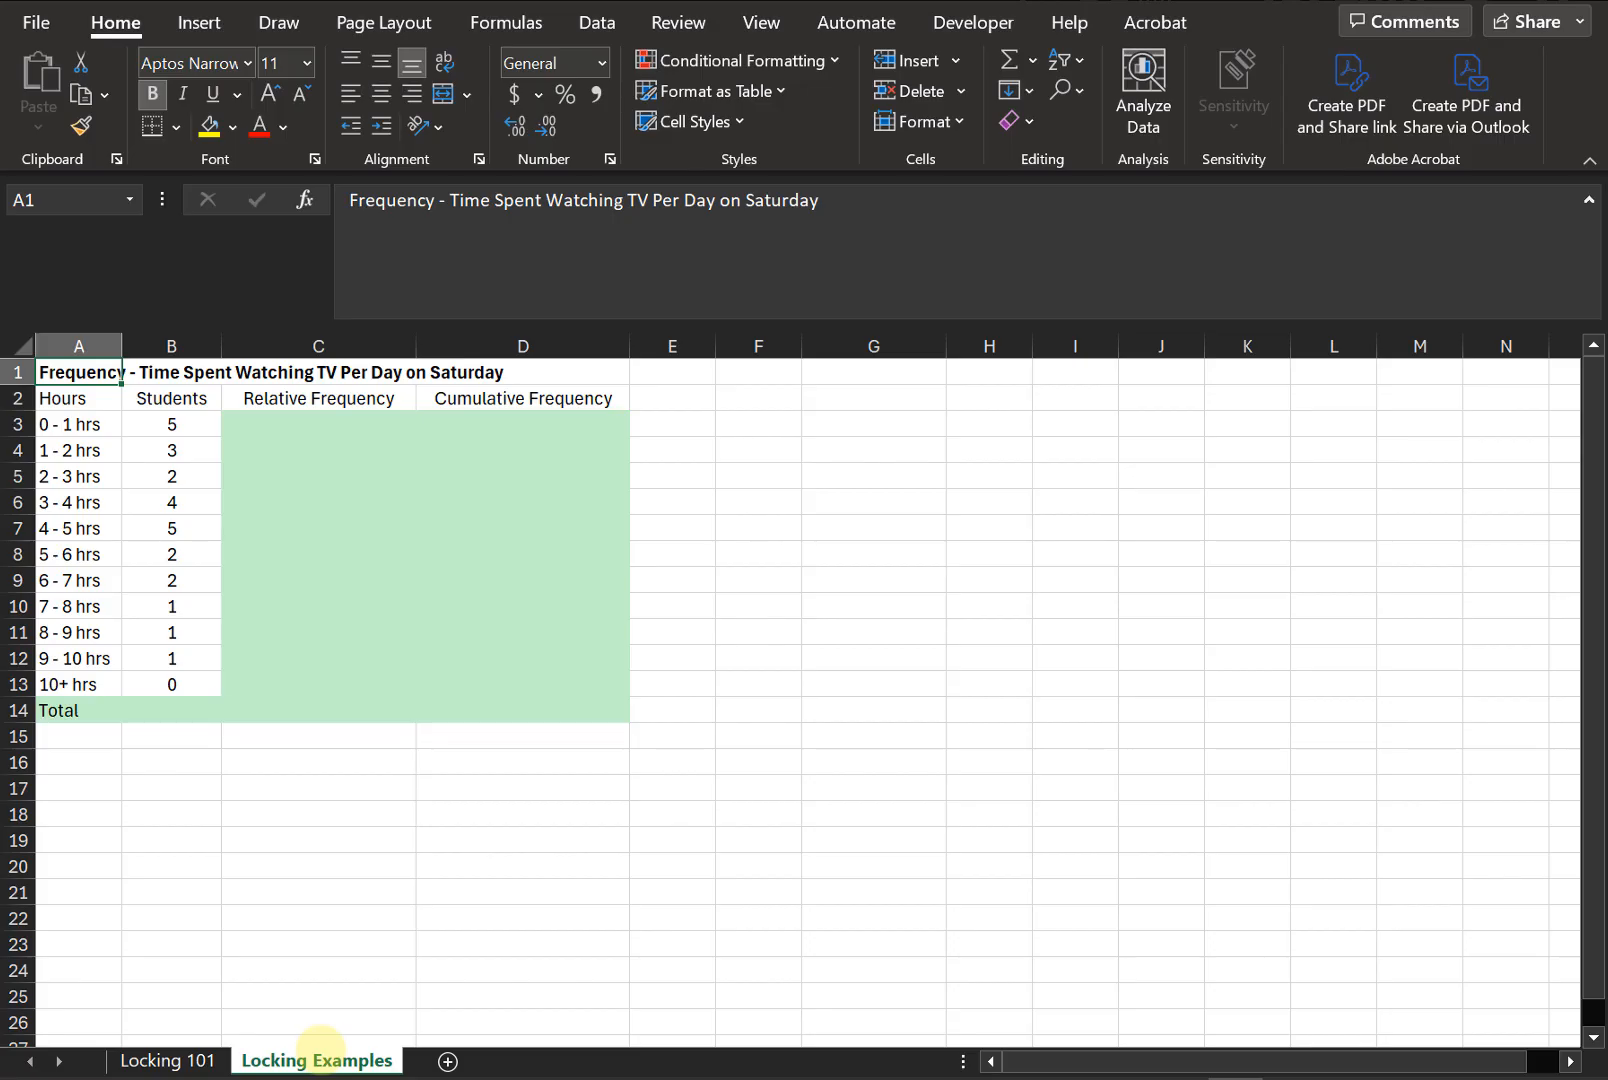
left_click(197, 710)
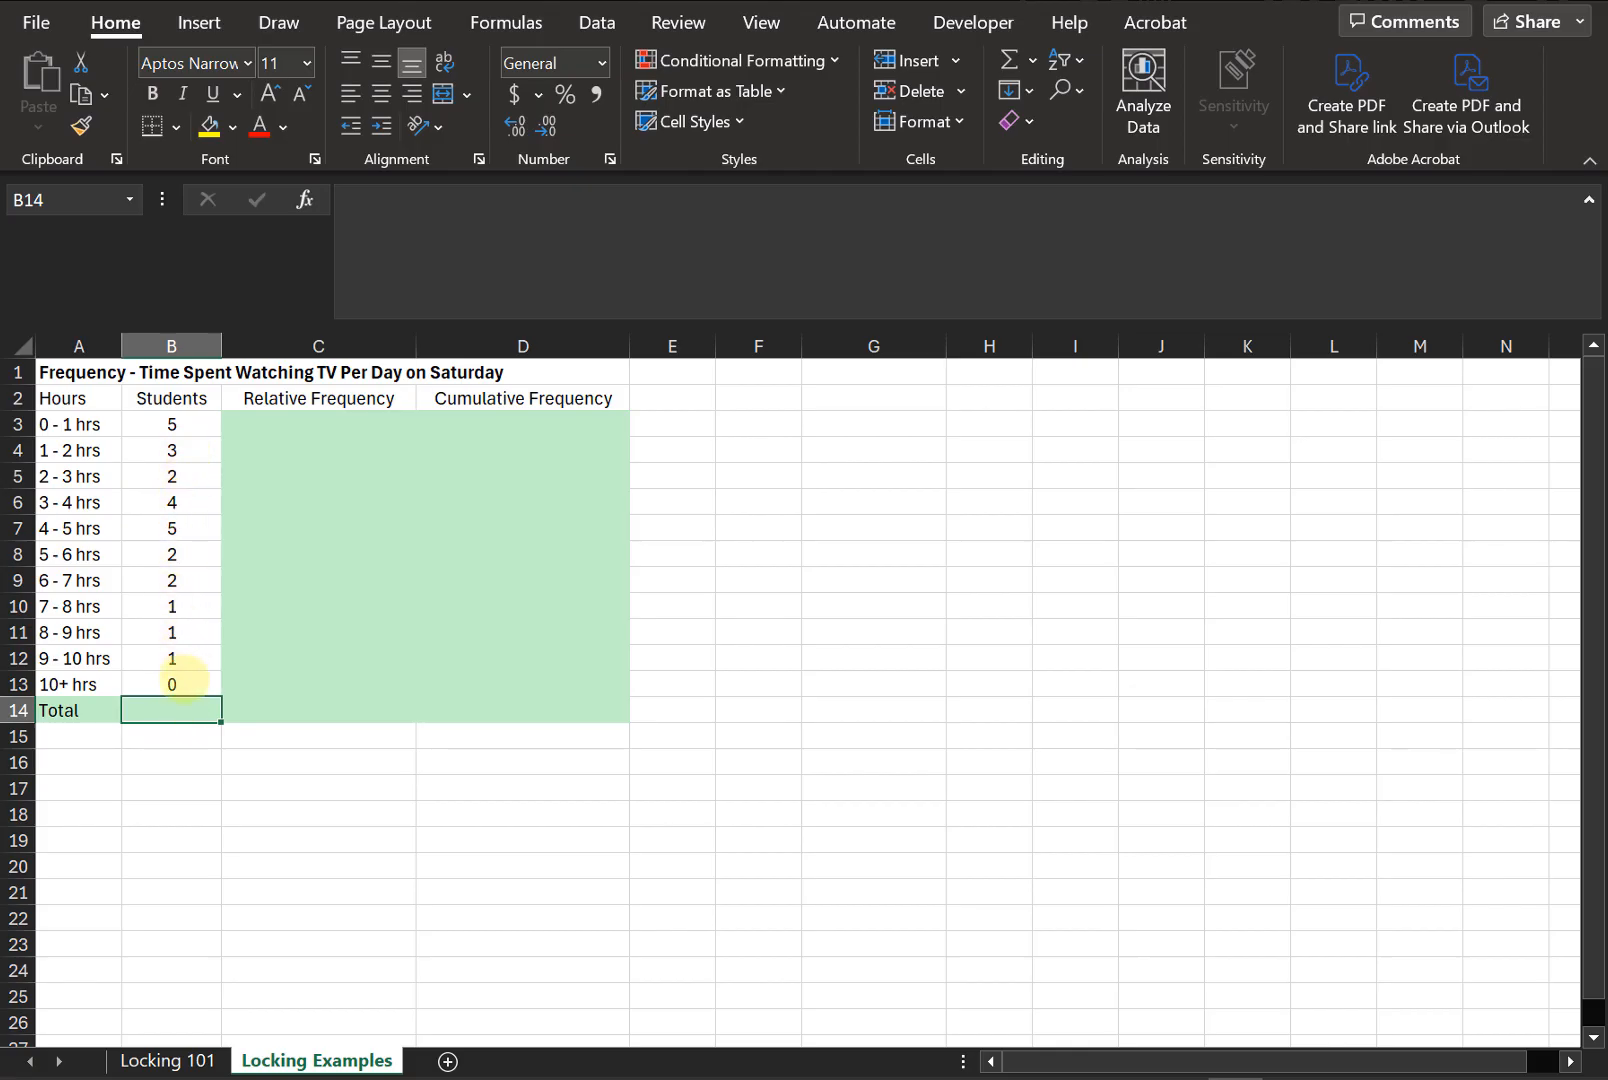
type("=sum(")
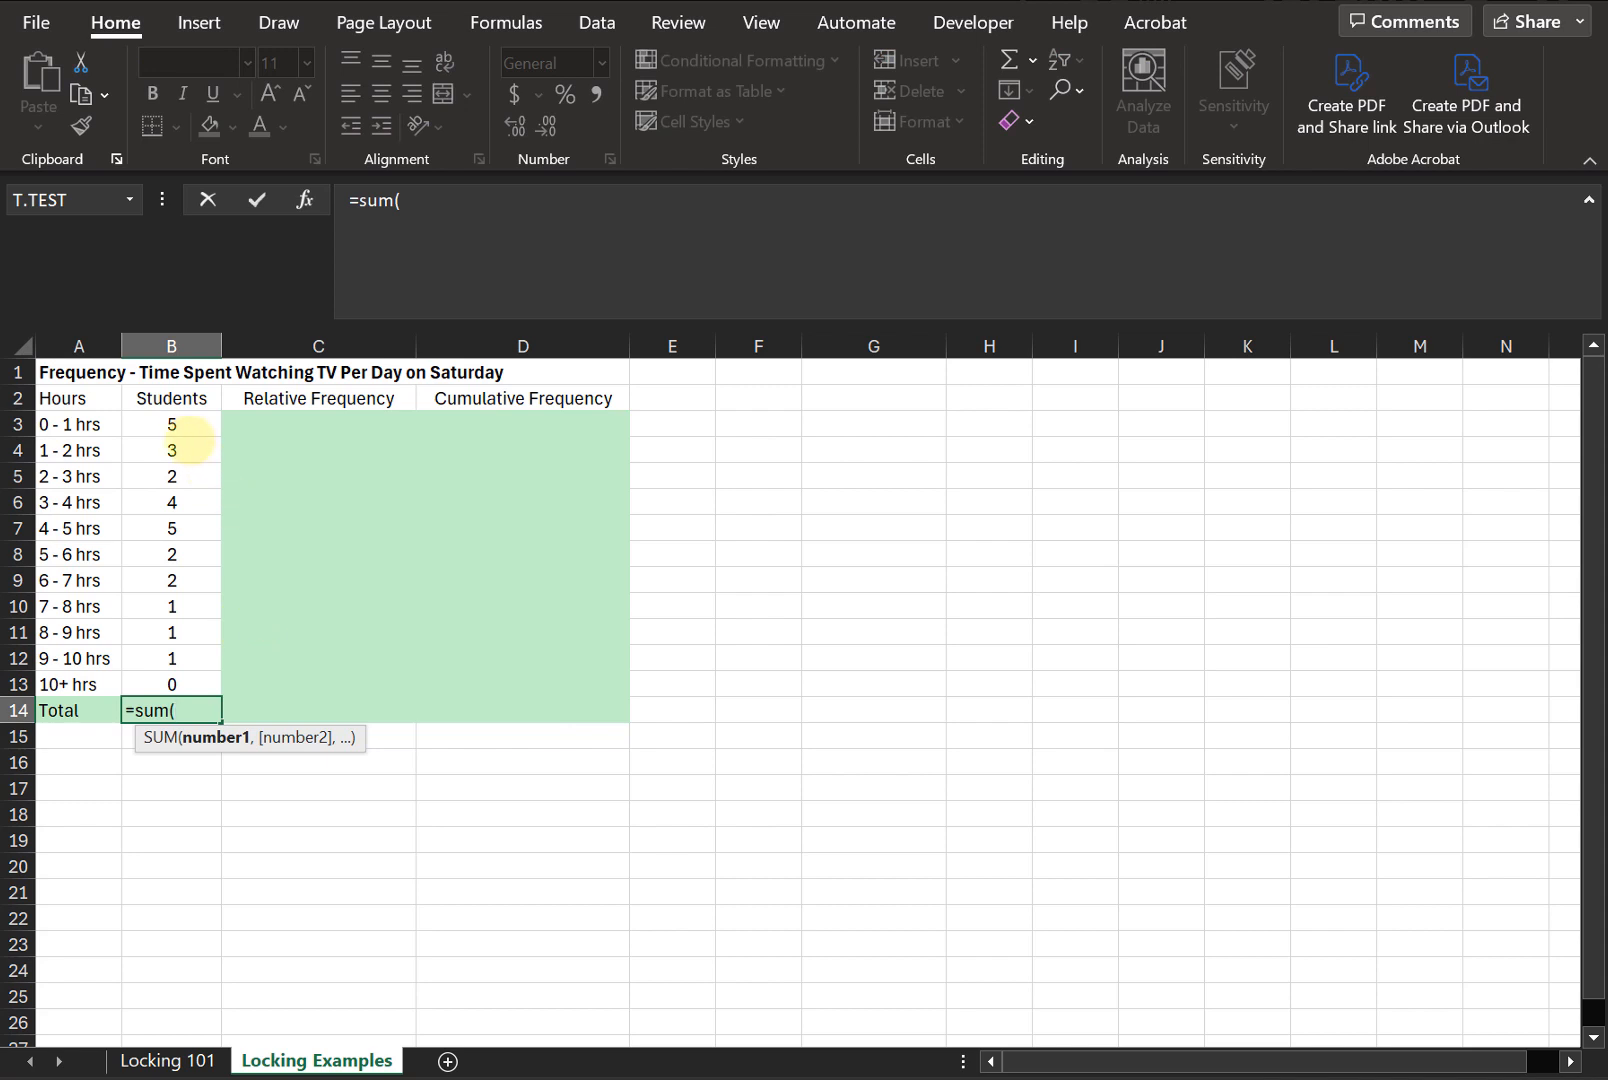
left_click_drag(188, 430, 193, 685)
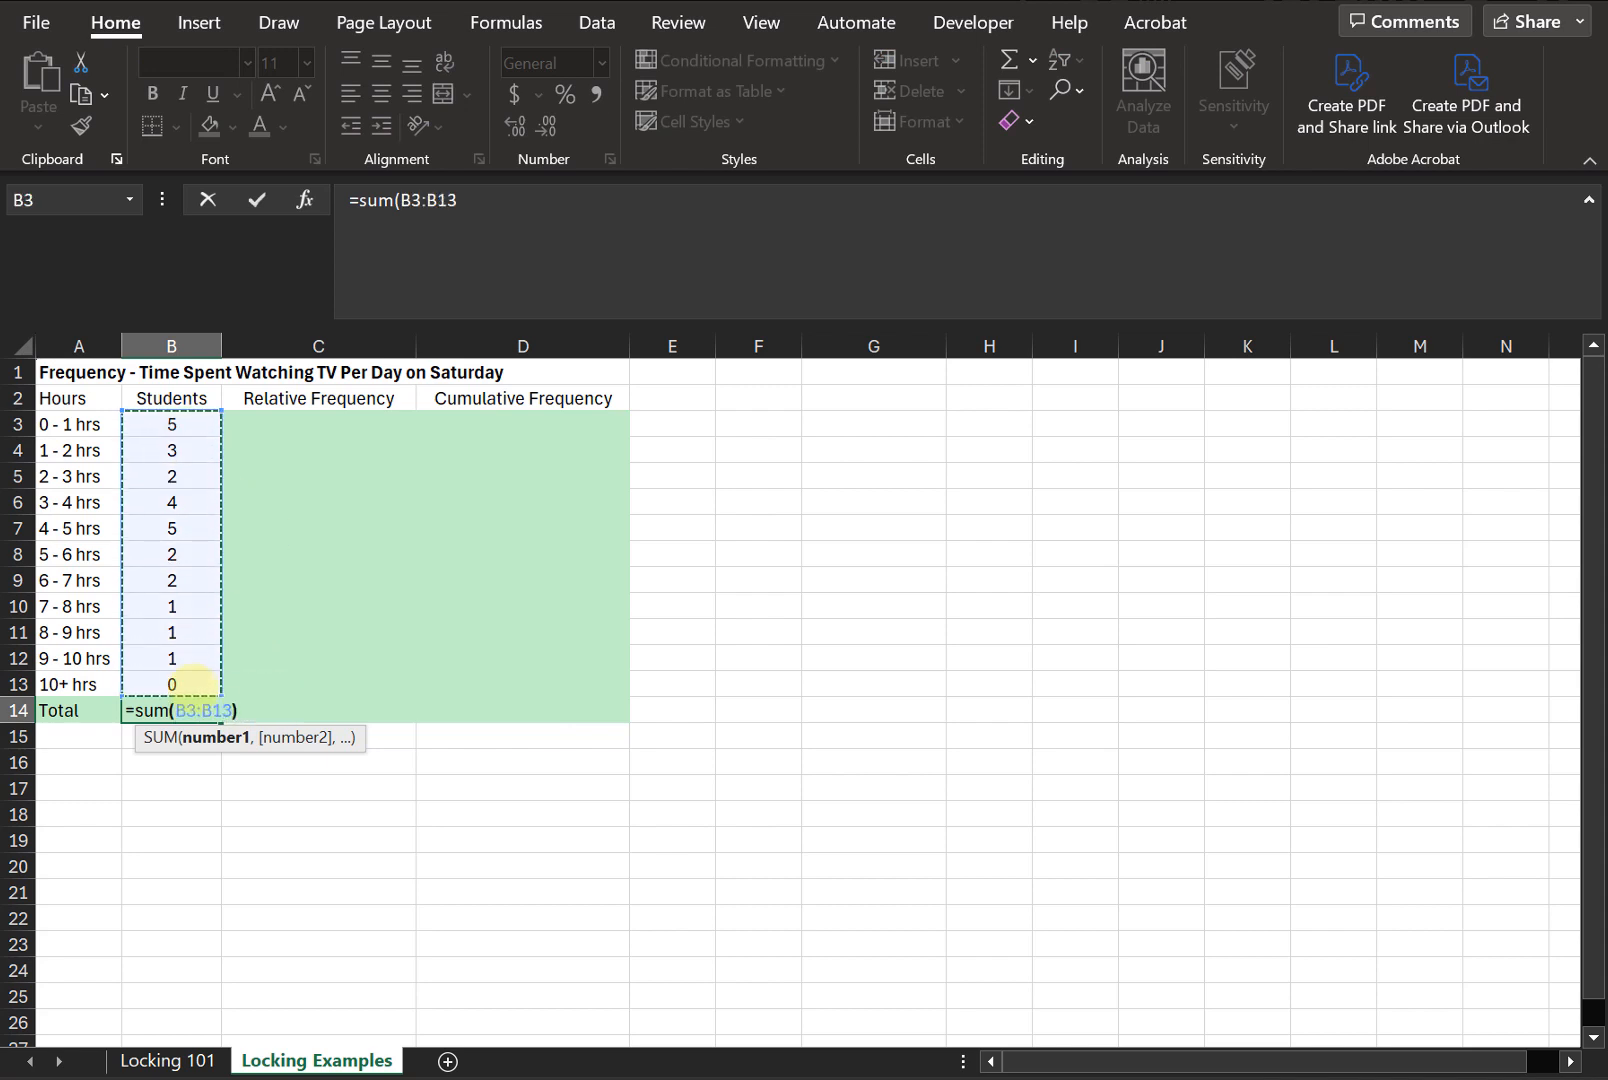
key("Return")
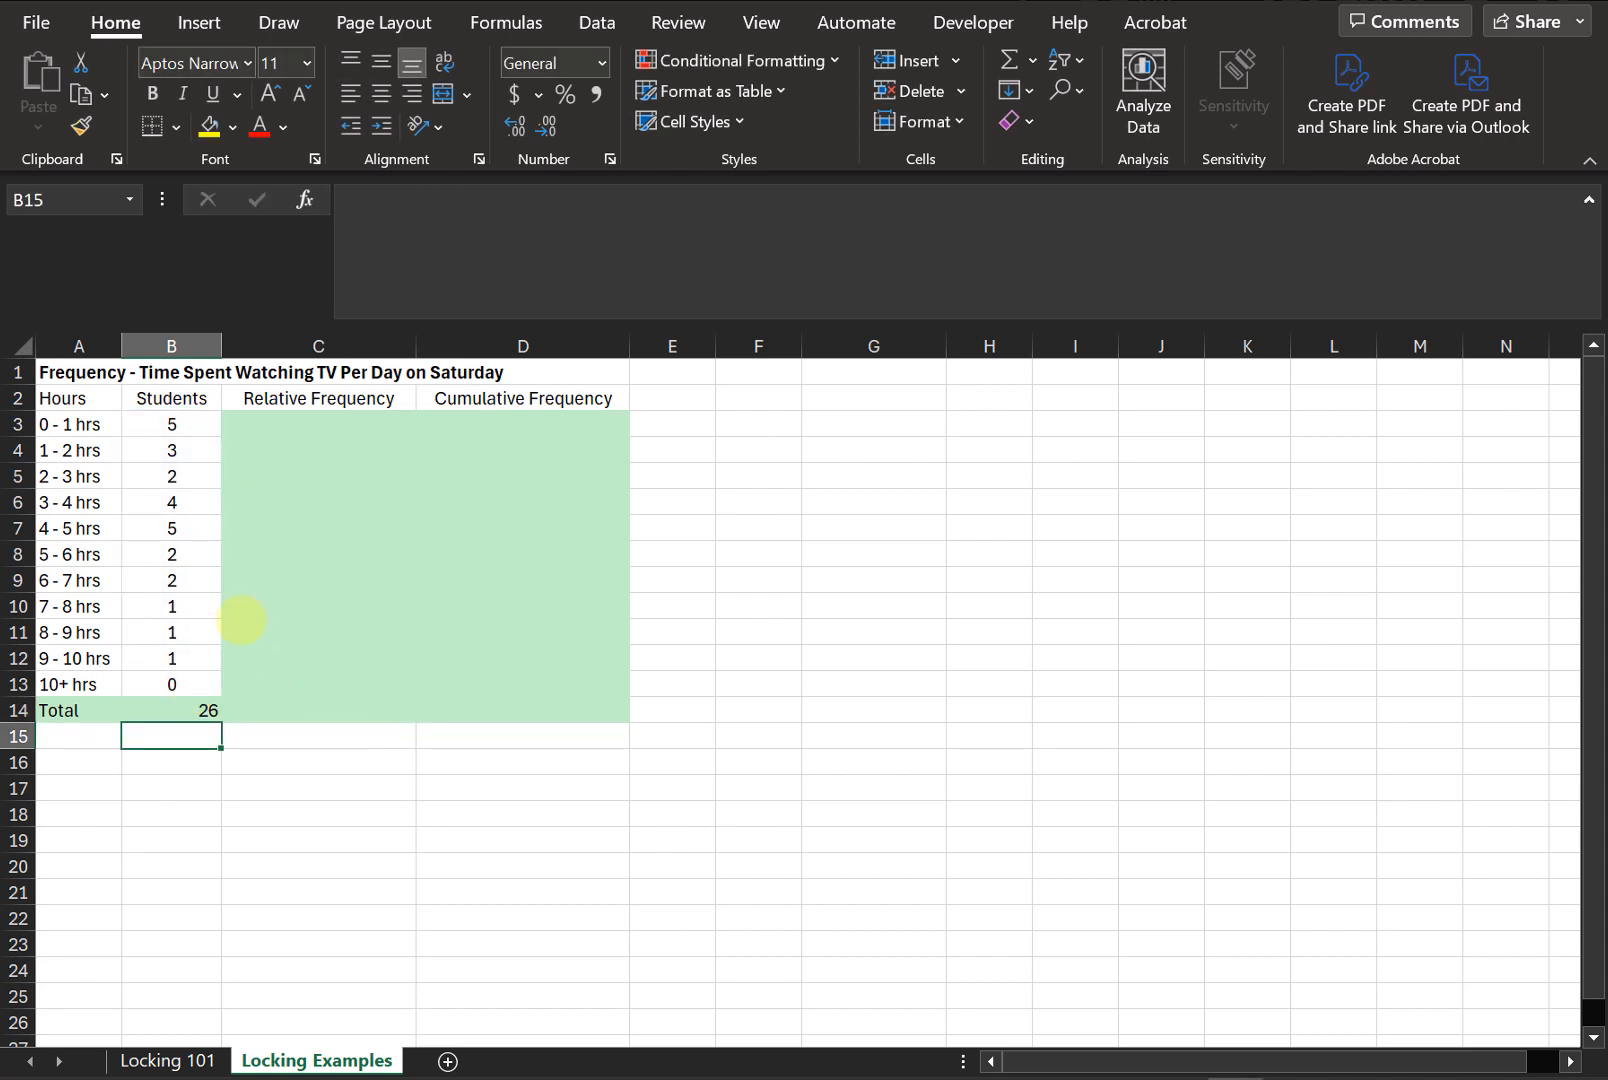
- Center-align the Students total in B14
left_click(199, 711)
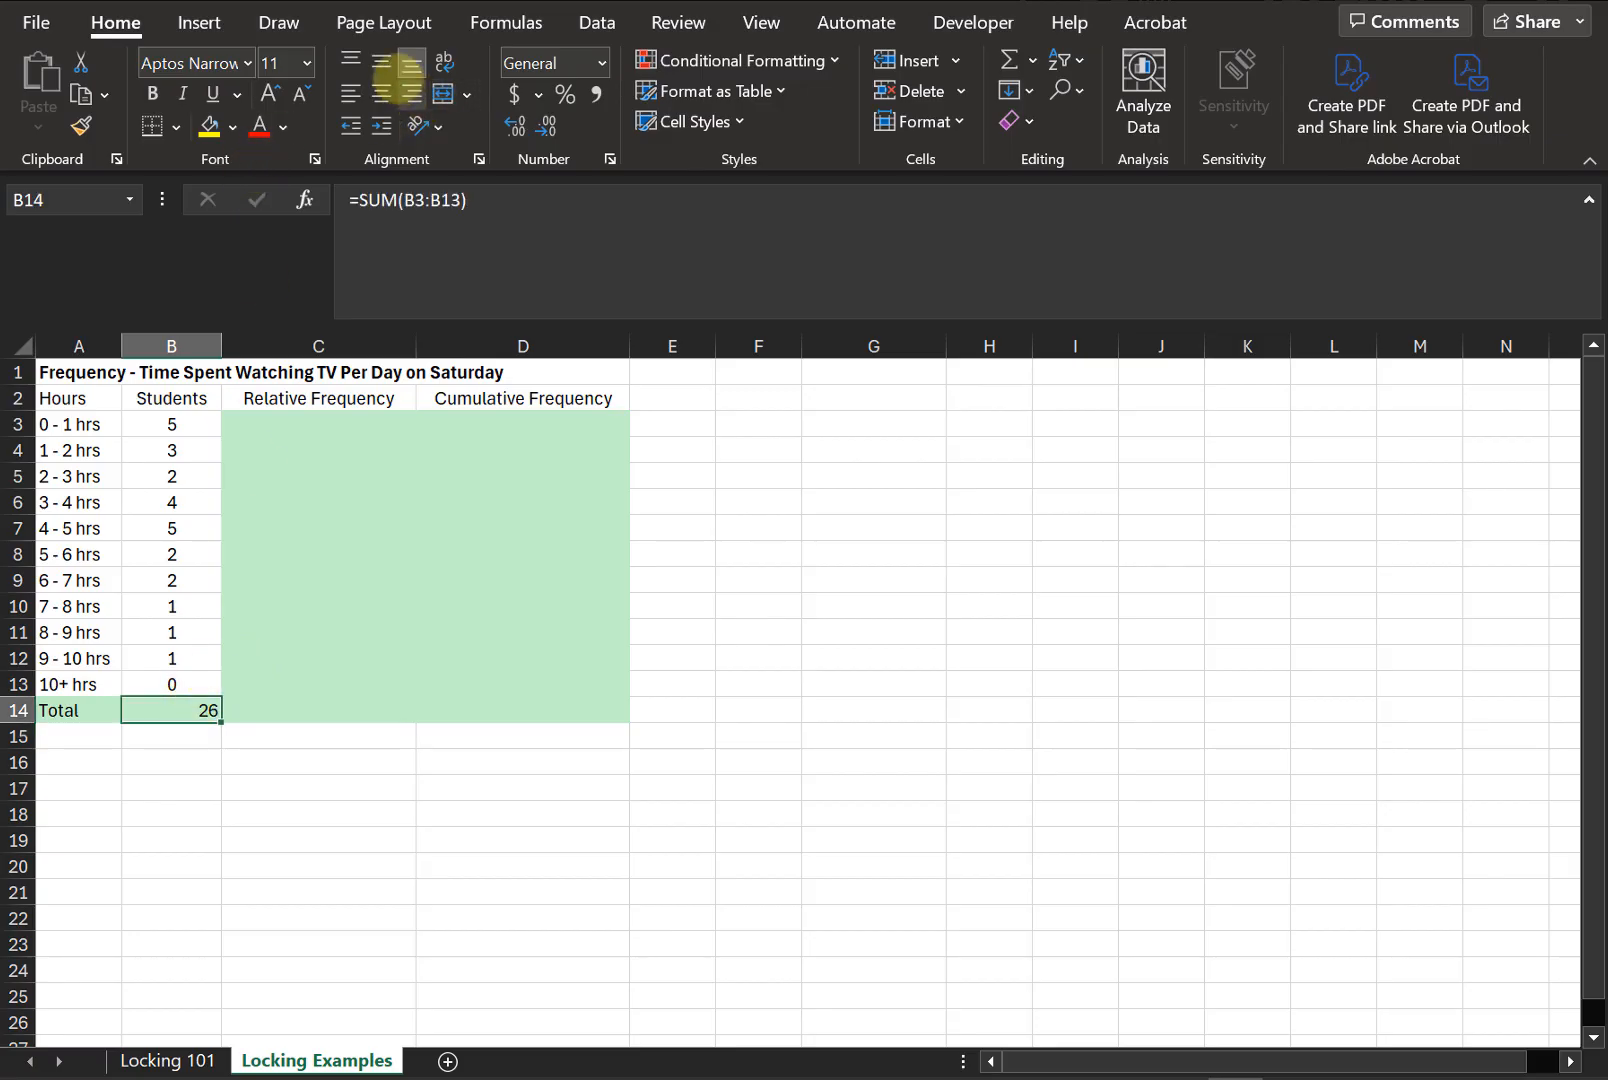
left_click(381, 94)
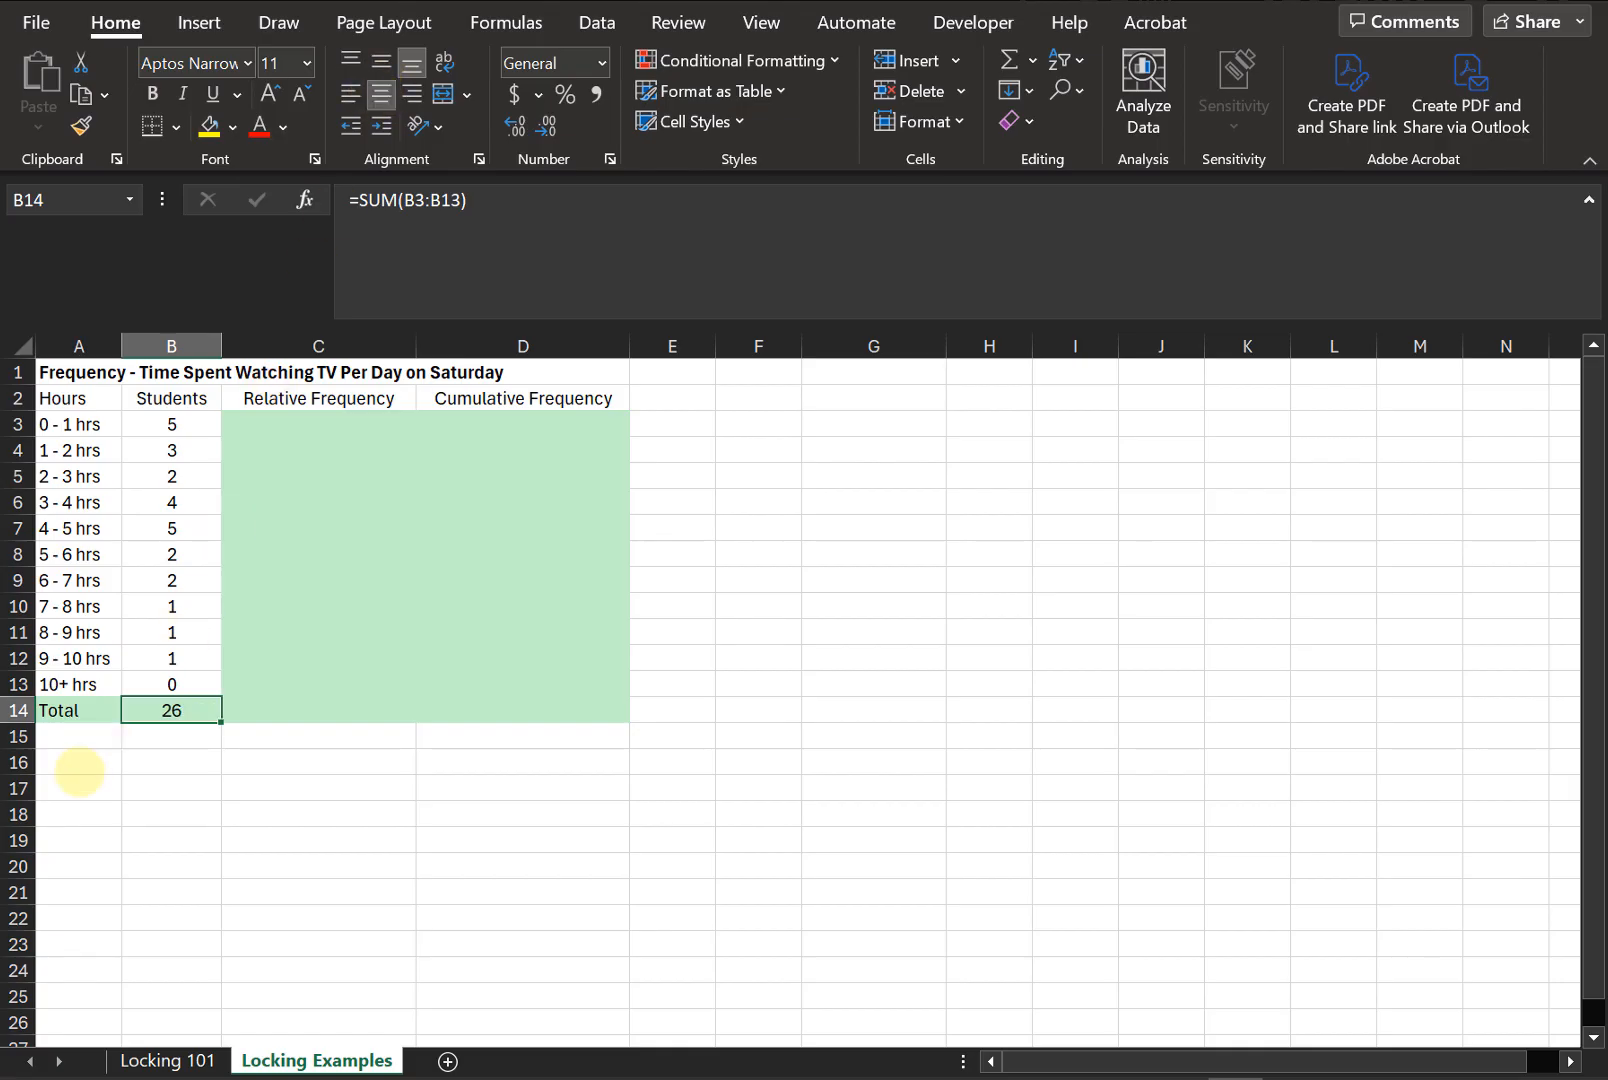
left_click(163, 760)
left_click(164, 736)
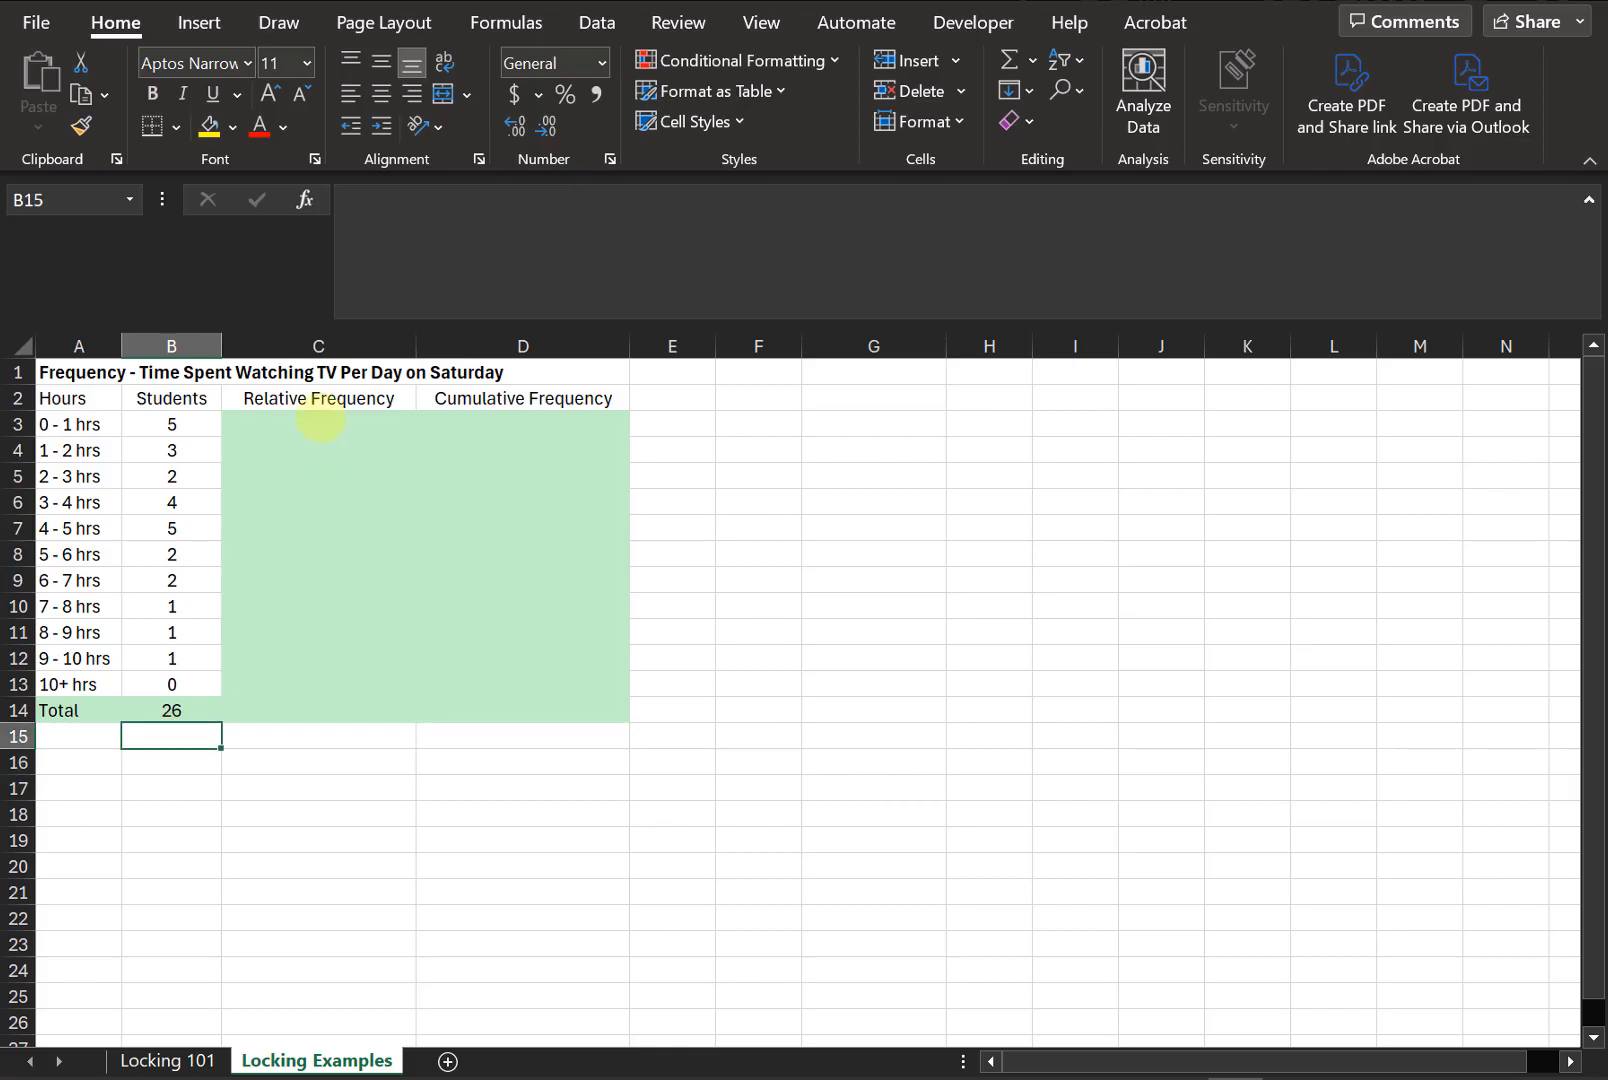
- Enter hard-coded relative frequencies =5/26 in C3 and =3/26 in C4
left_click(322, 422)
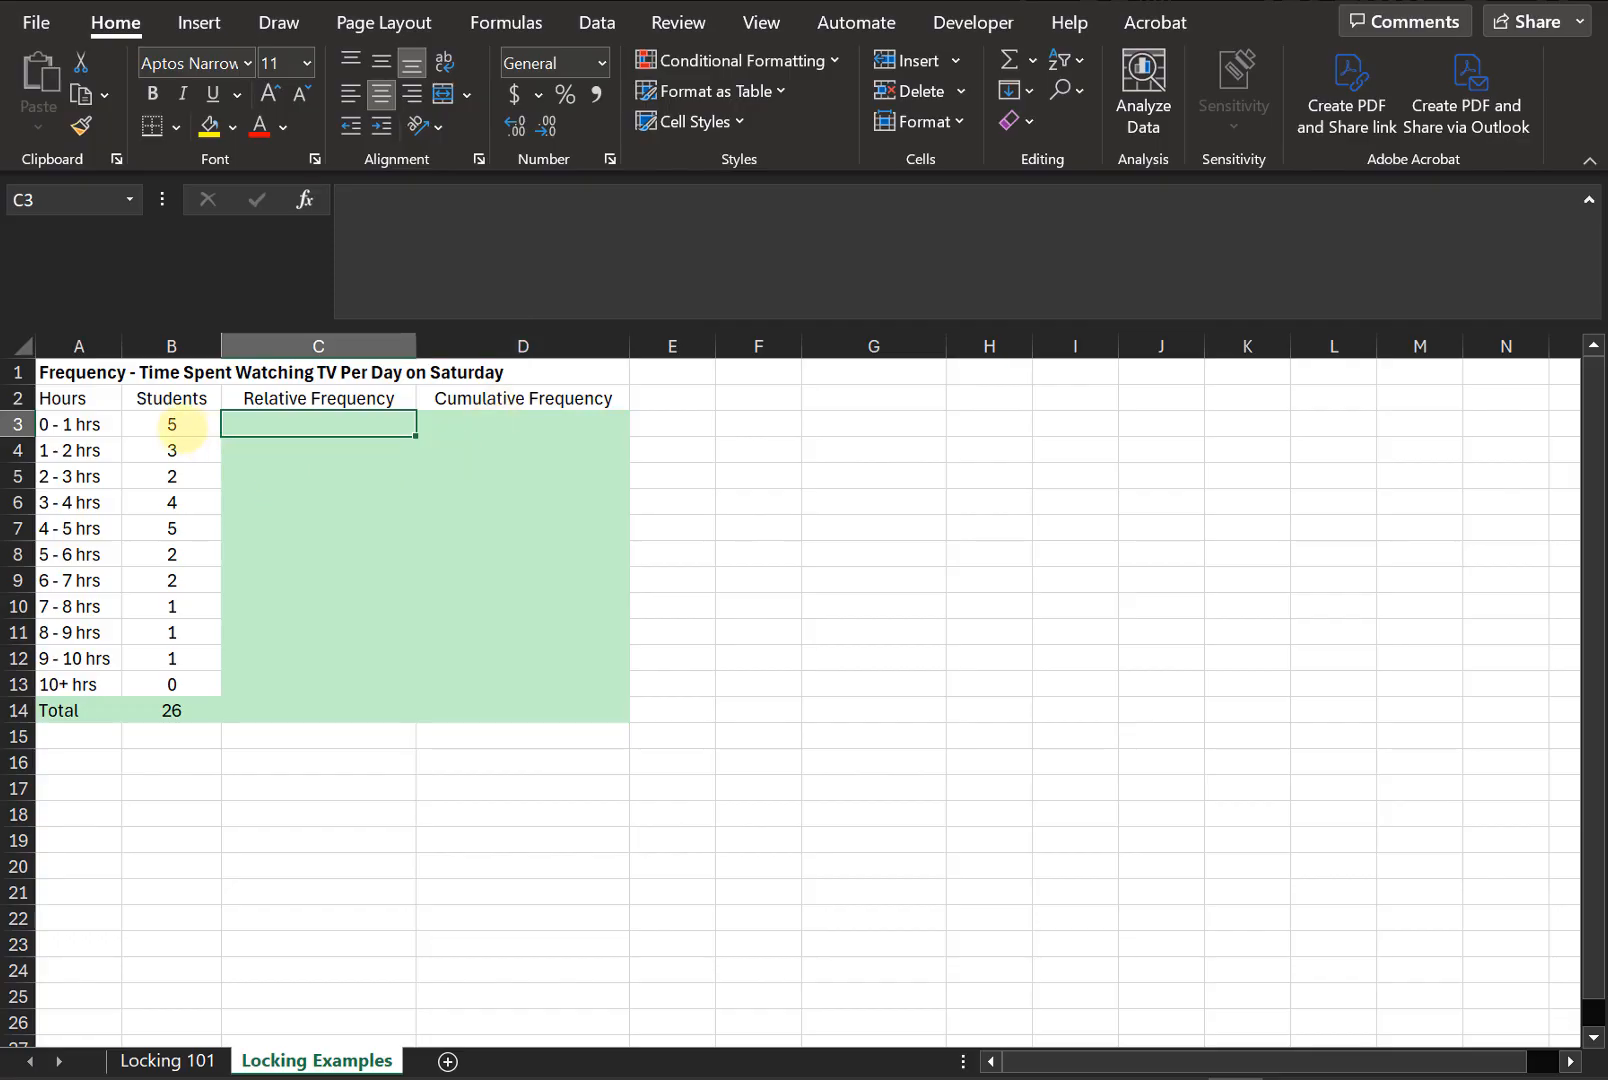
left_click(183, 427)
left_click(178, 710)
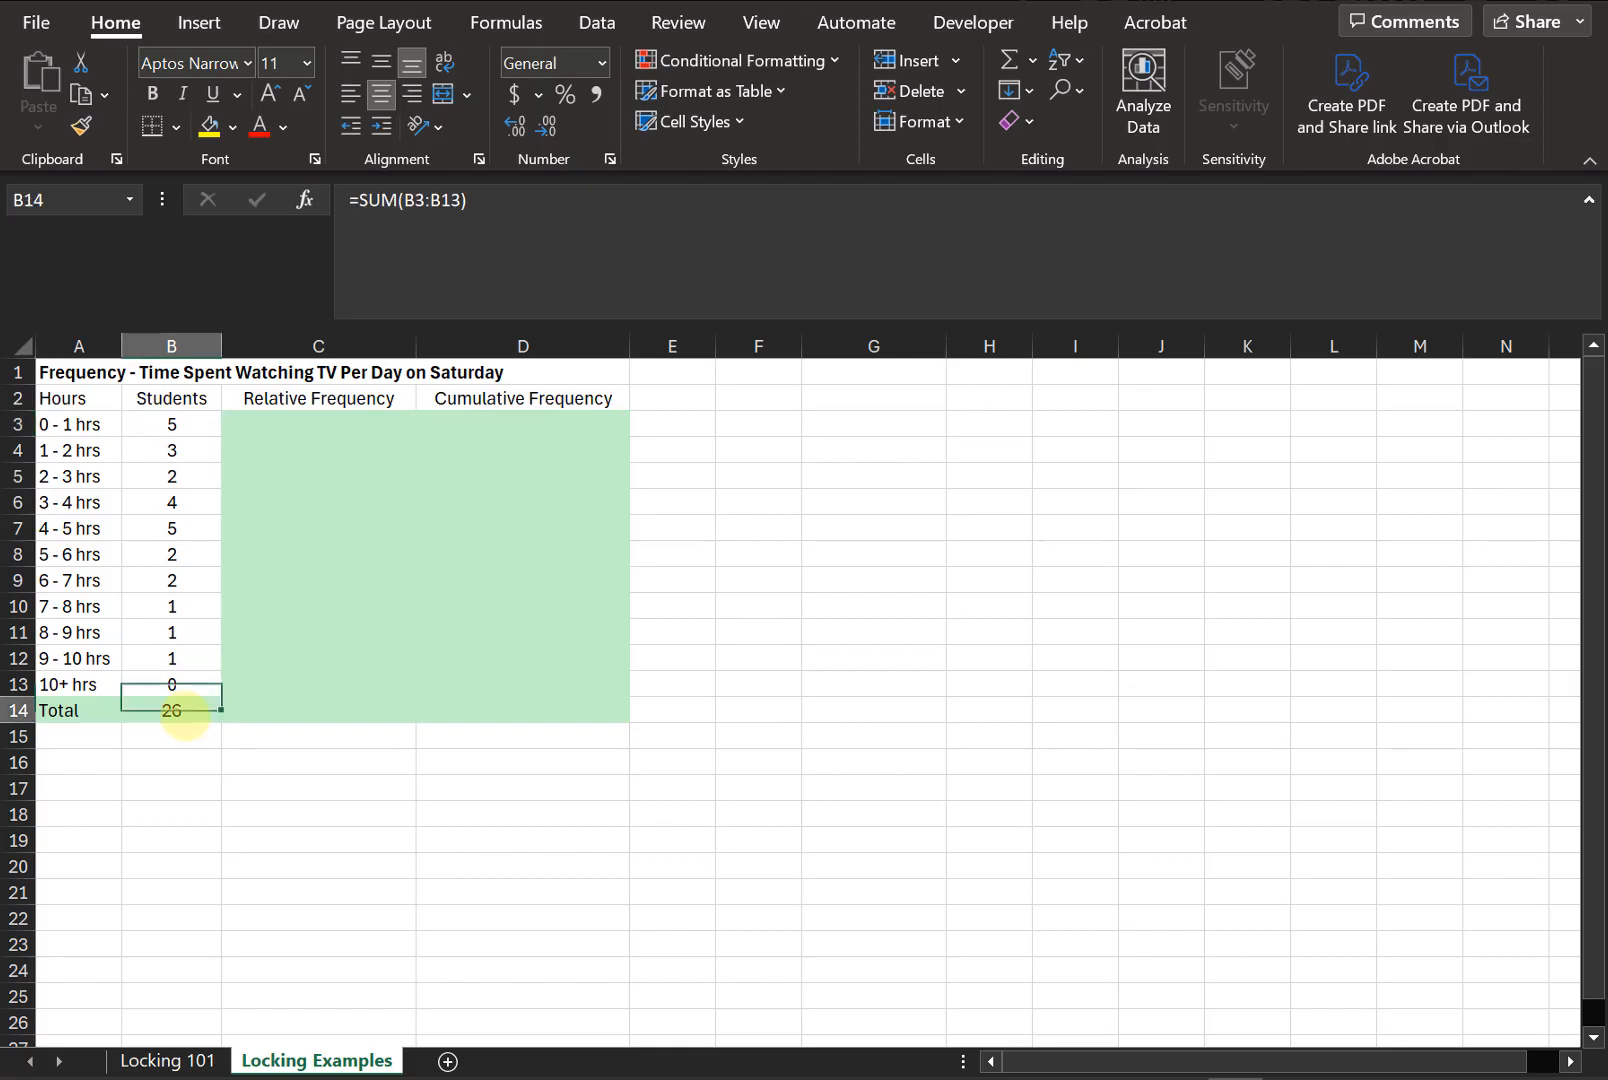
left_click(327, 434)
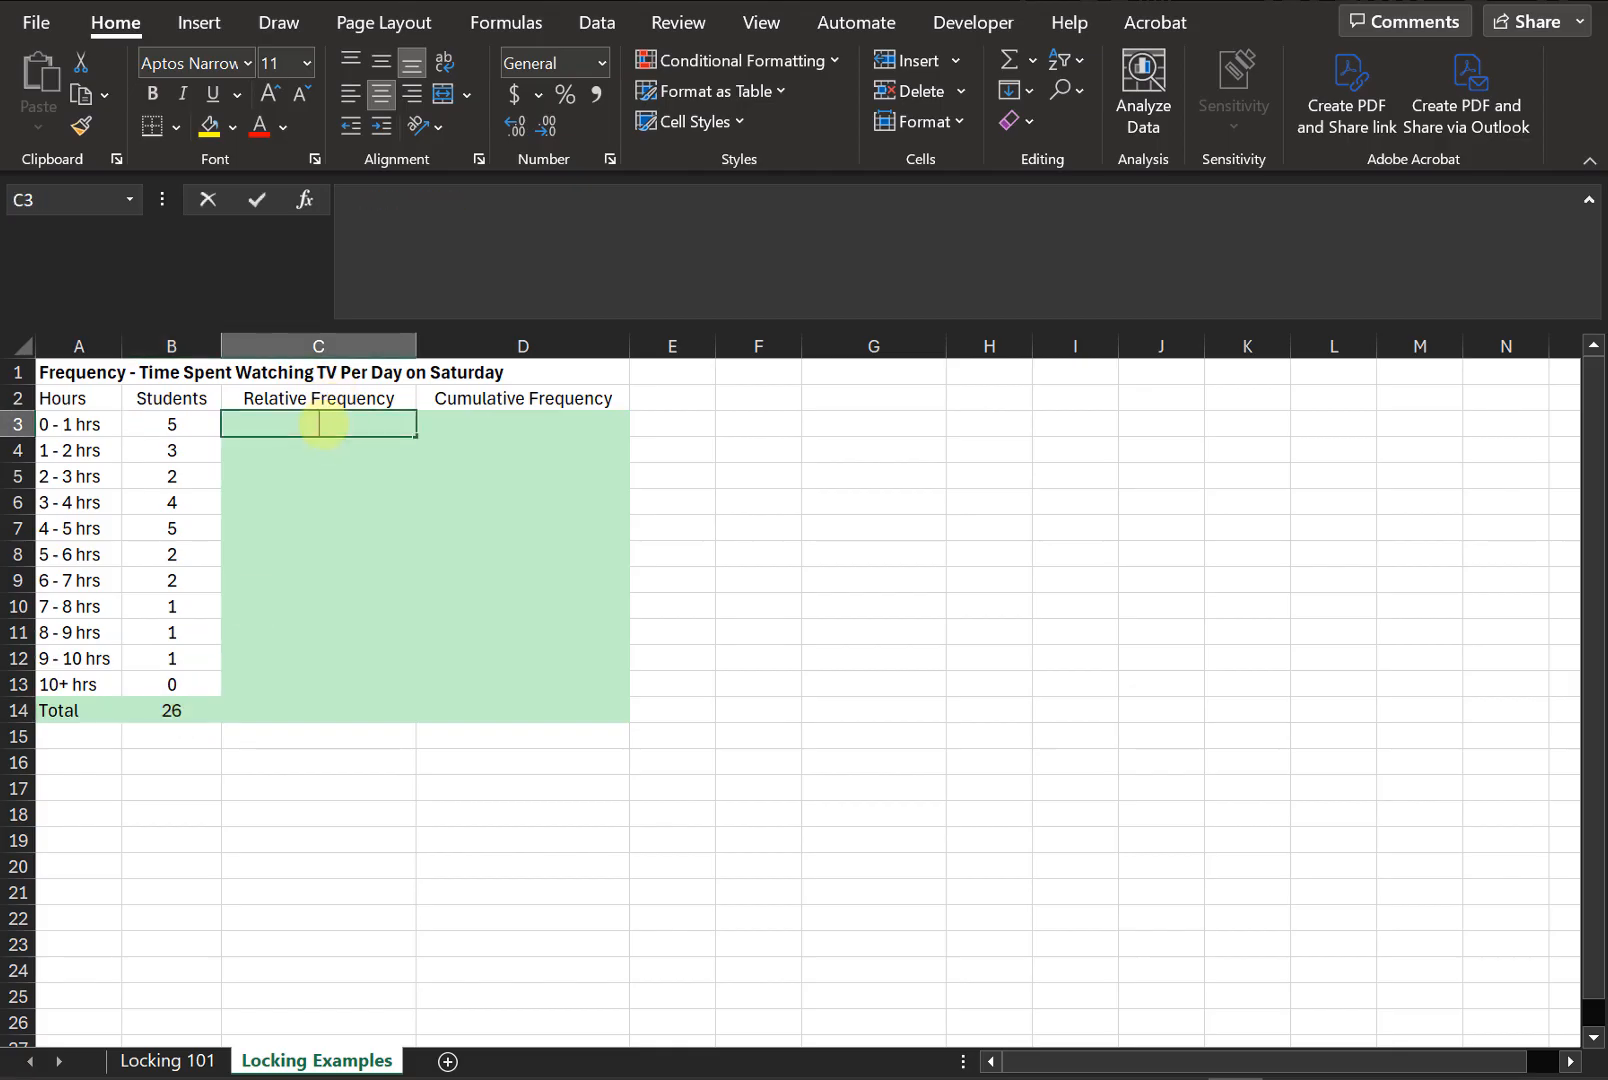
type("=")
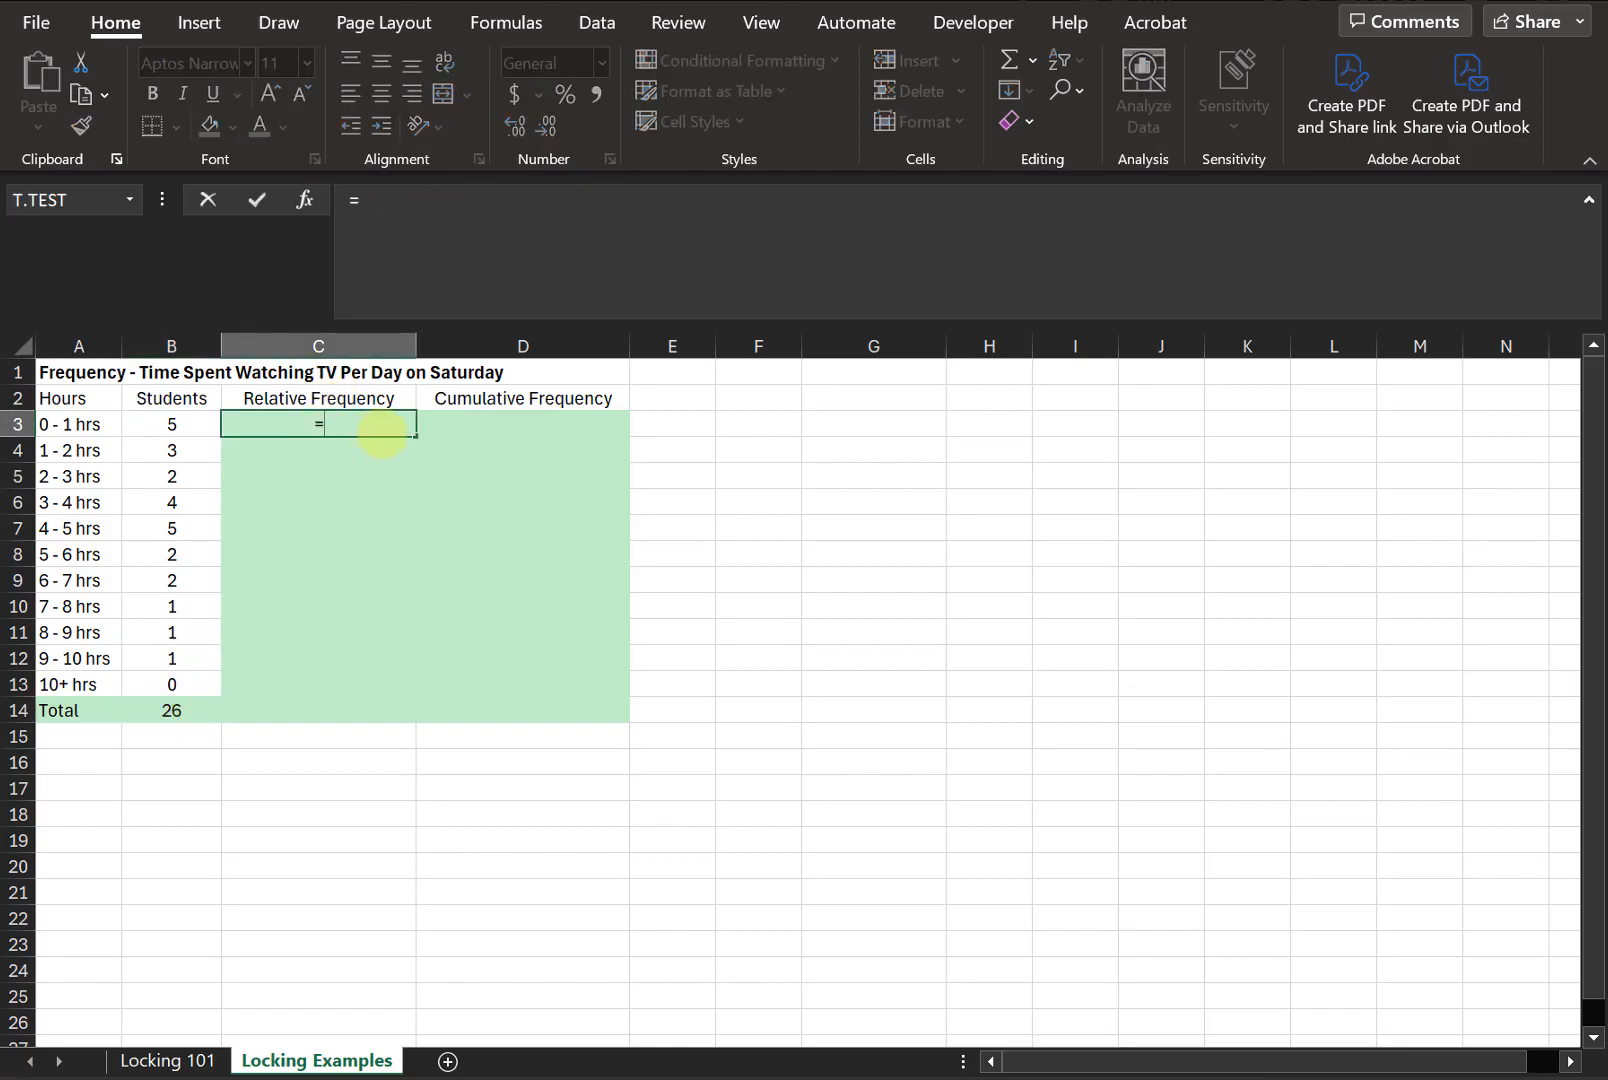
type("5/26")
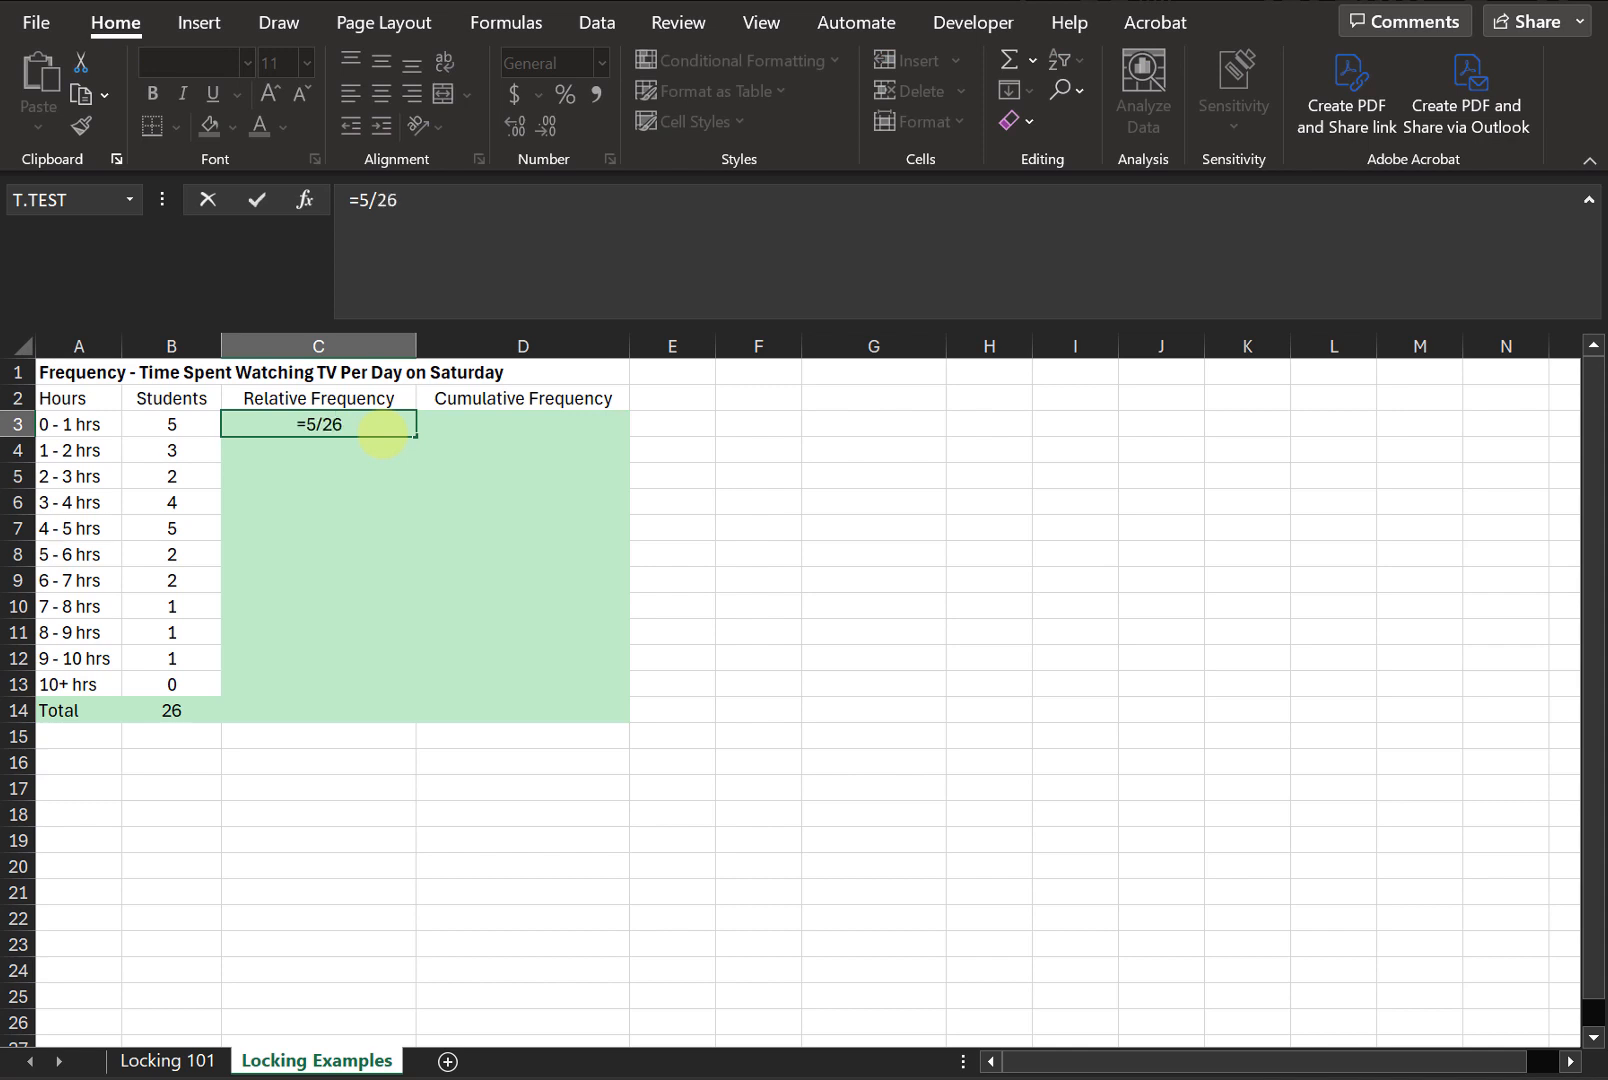
key("Return")
type("=")
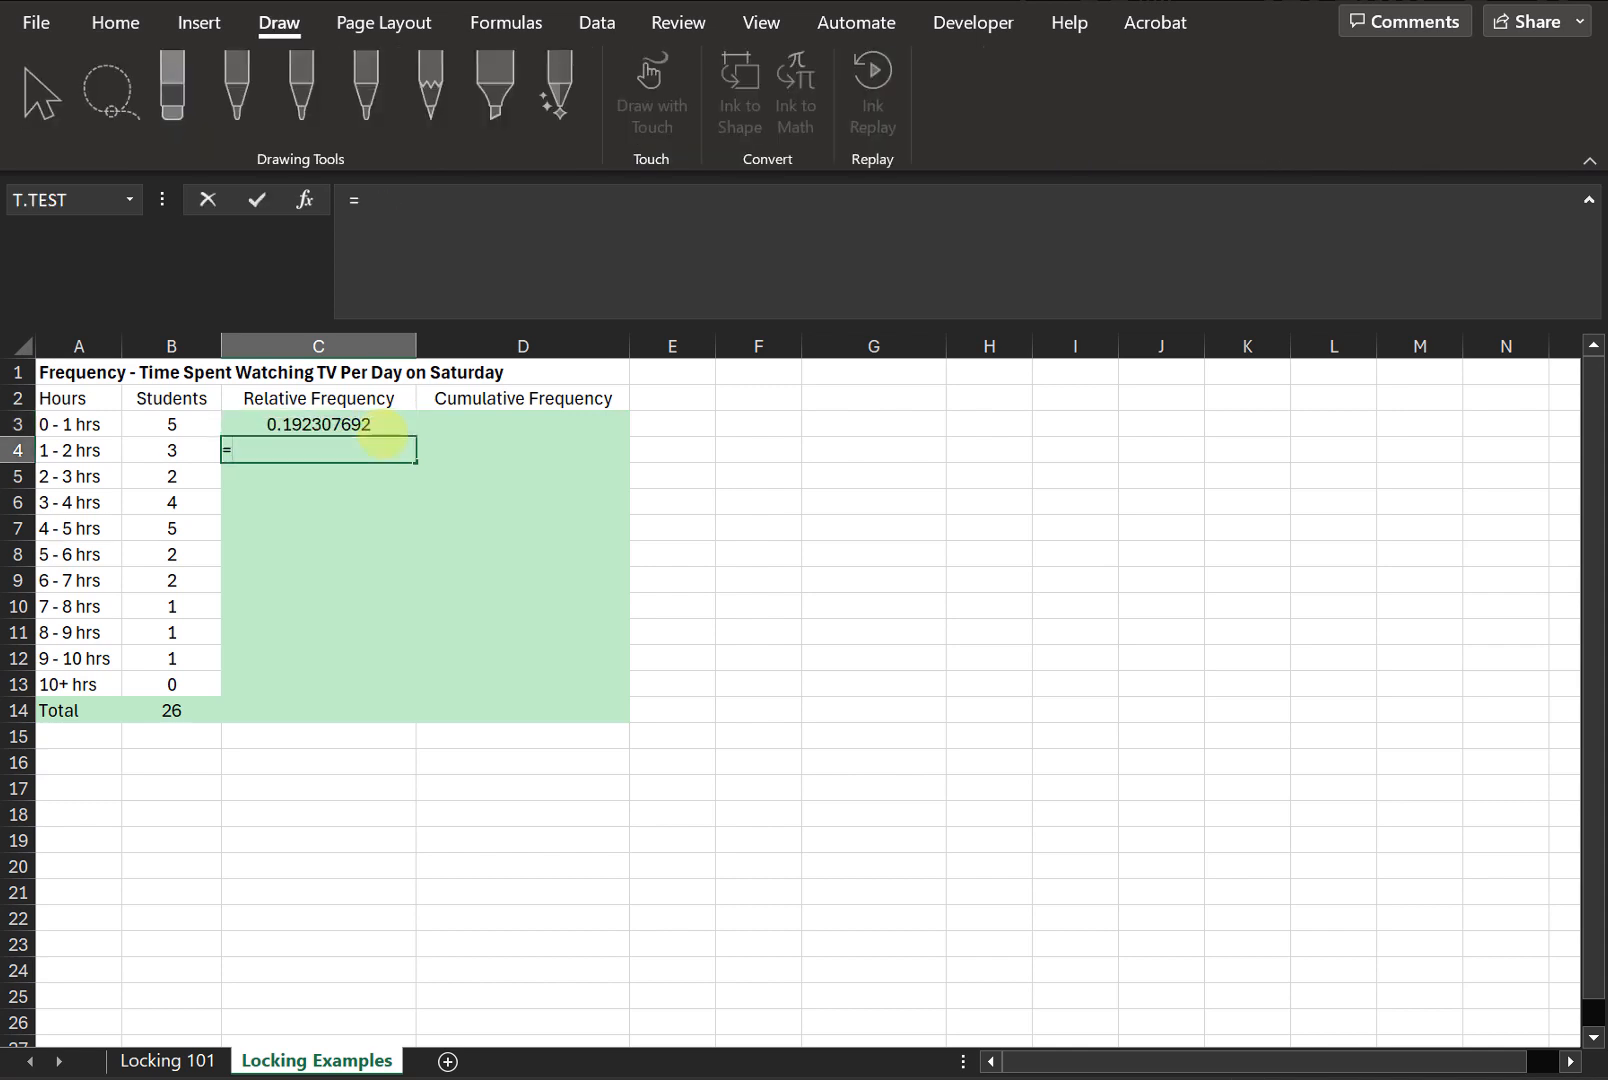
type("3/26")
key("Return")
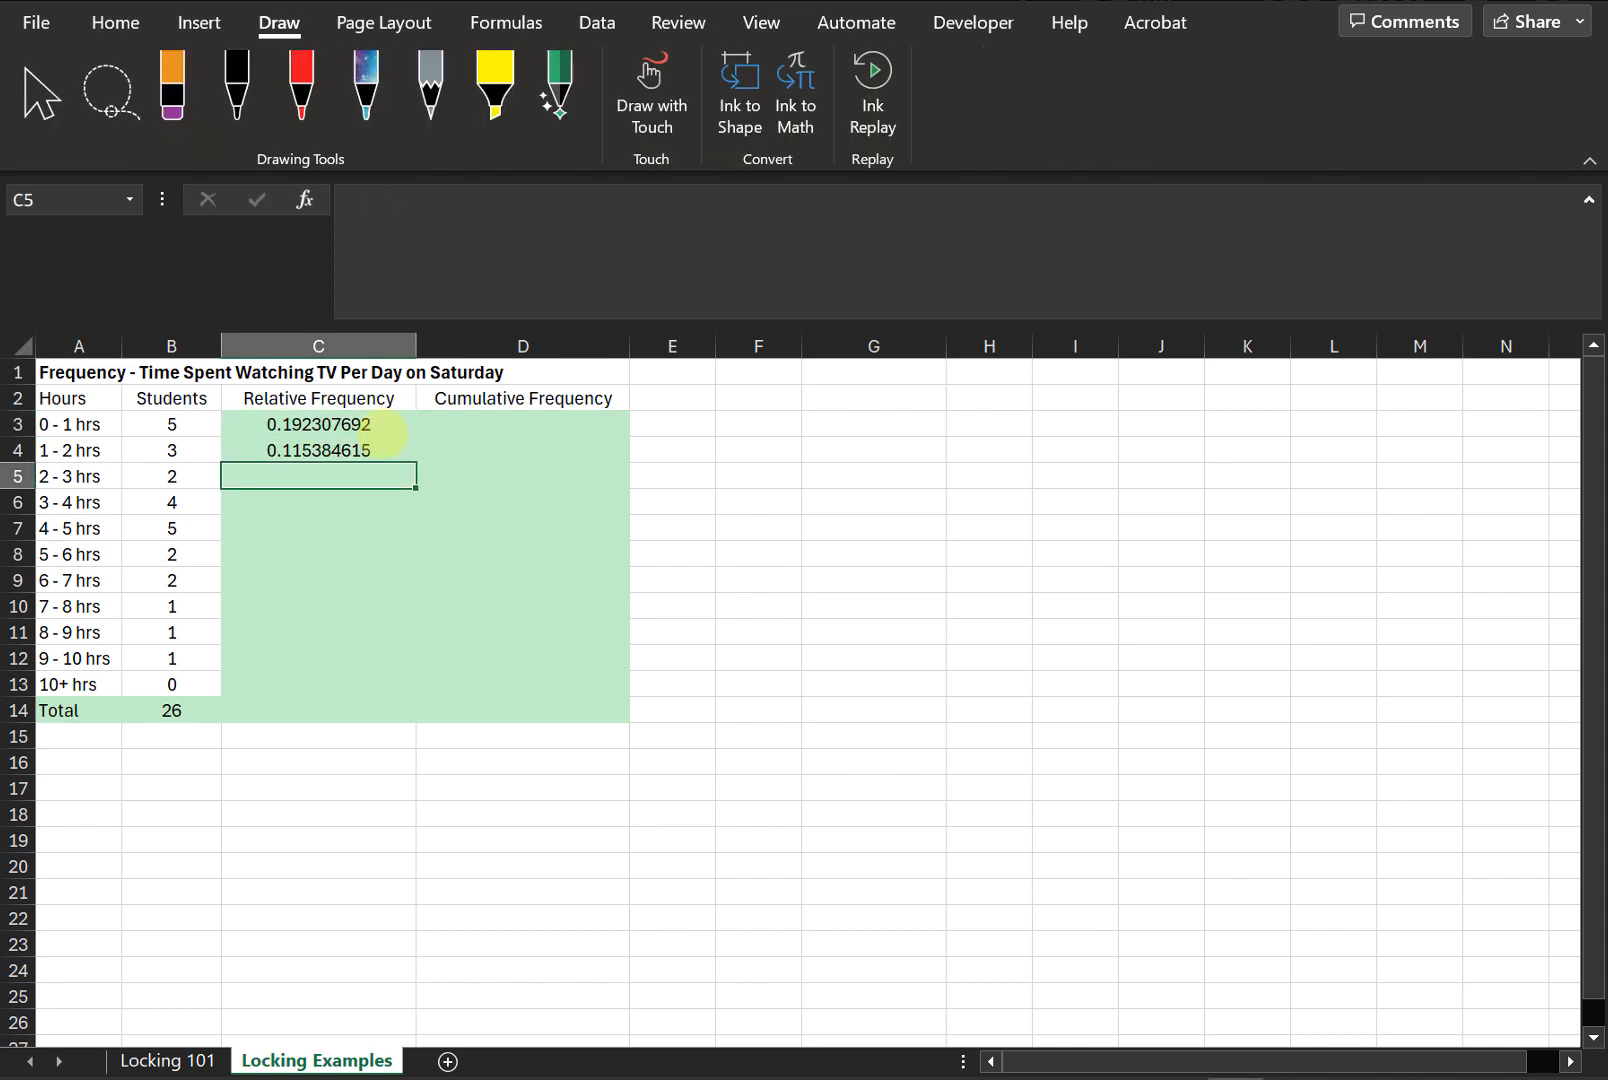
- Clear the hard-coded relative frequency entries from C4 and C3
key("Up")
key("Delete")
key("Up")
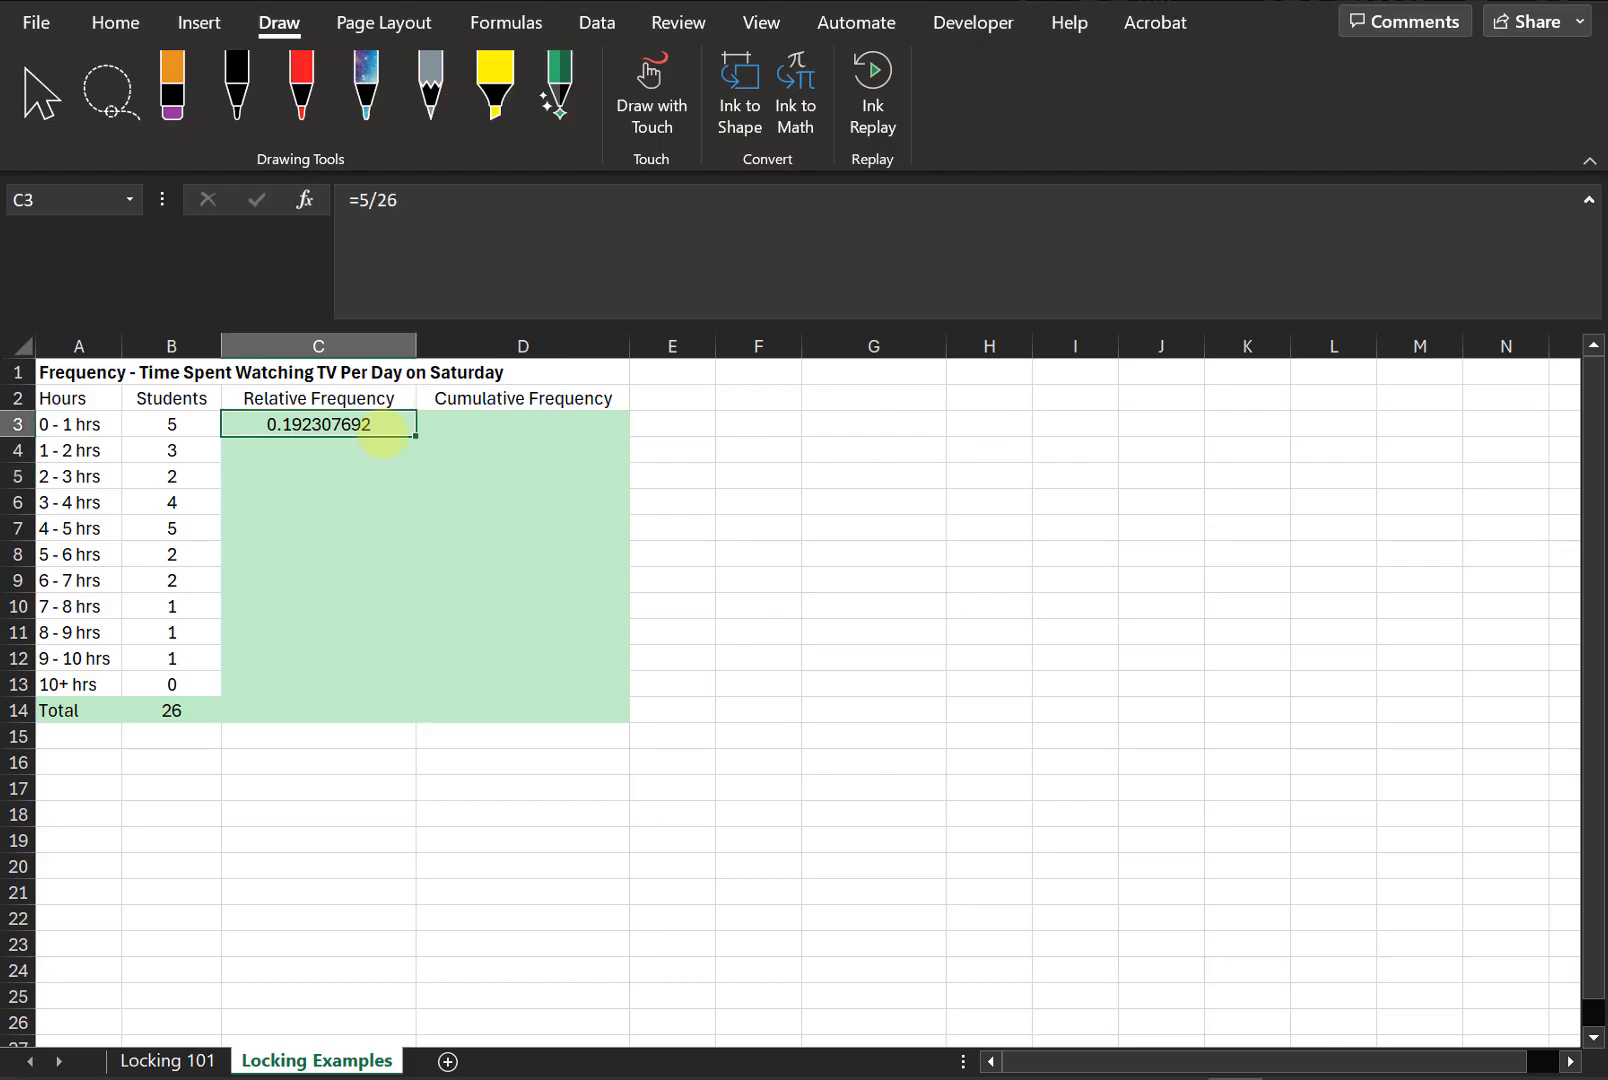
key("Delete")
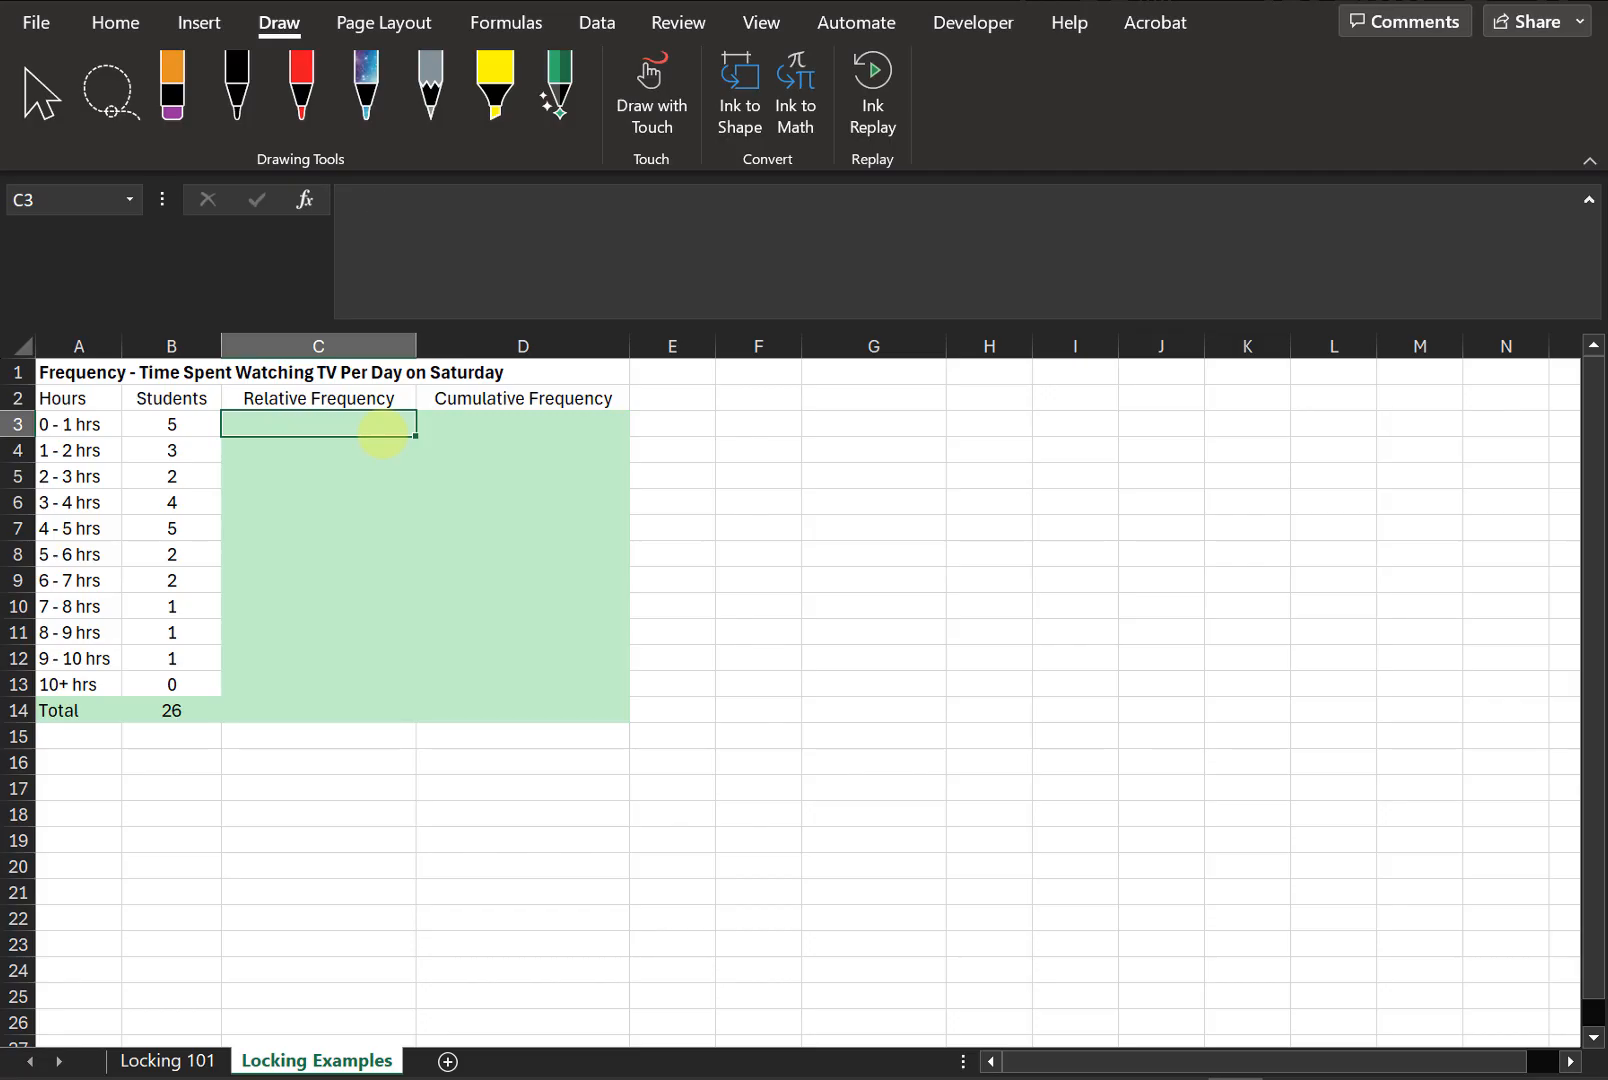
- In C3, enter a relative frequency formula dividing the students in B3 by the total in B14
type("=")
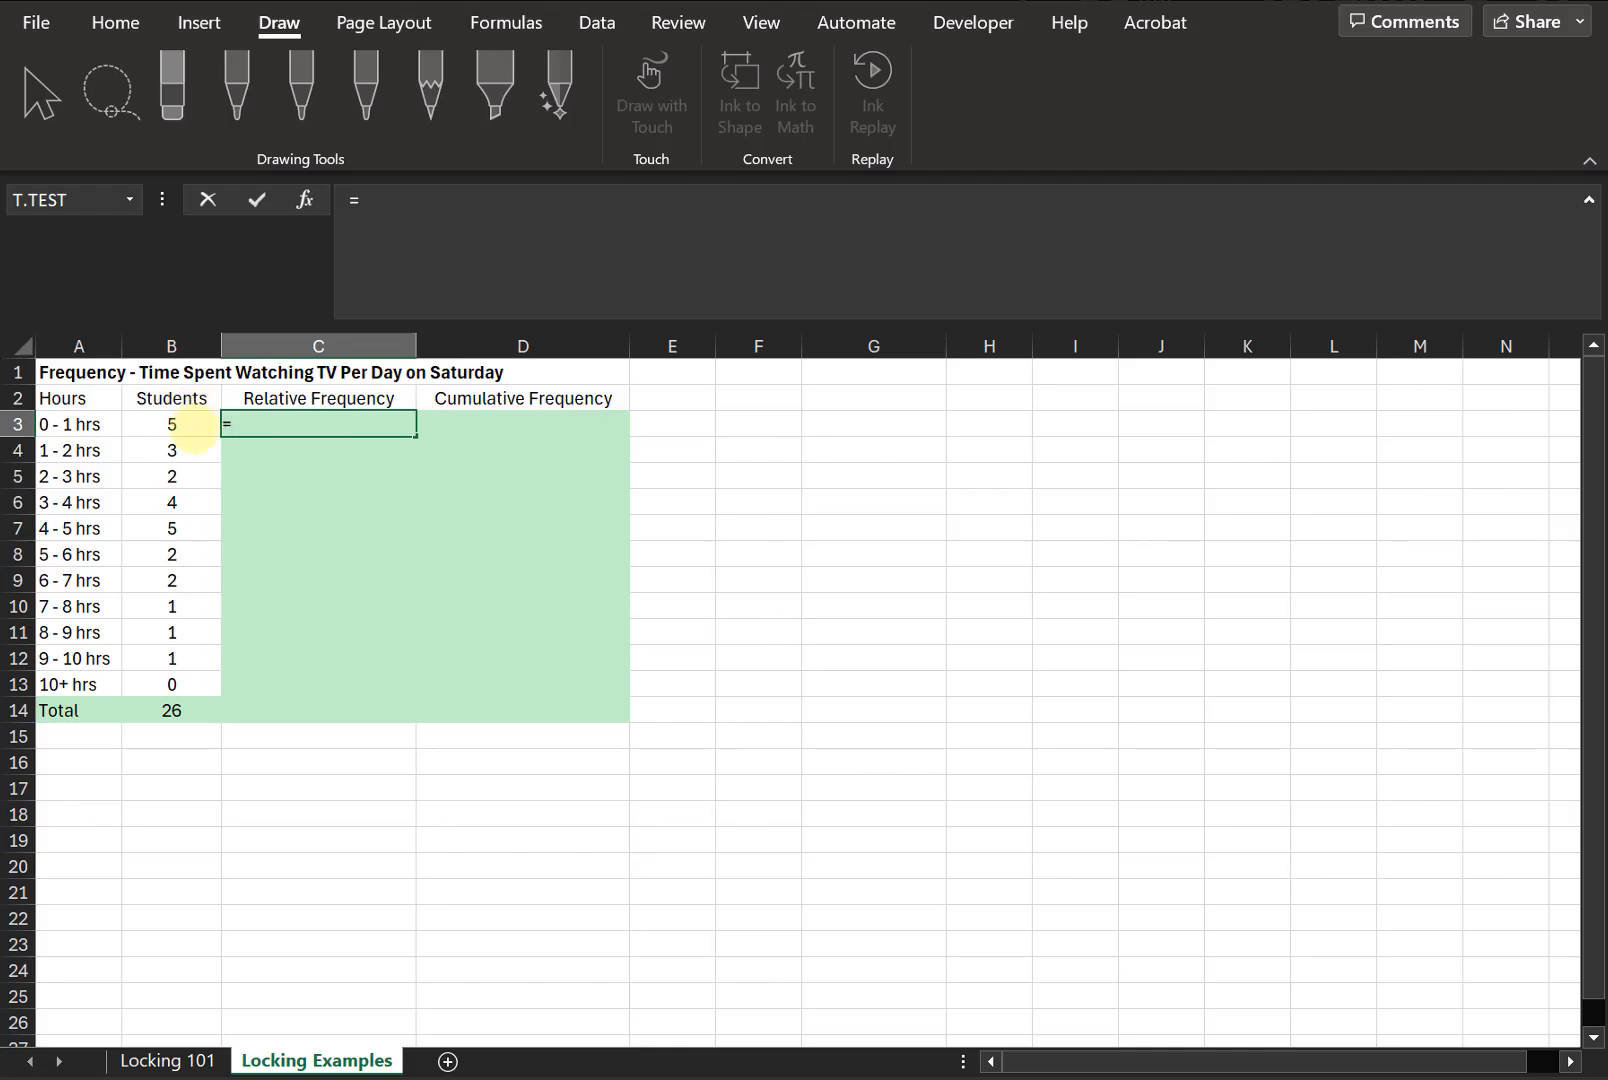
left_click(193, 426)
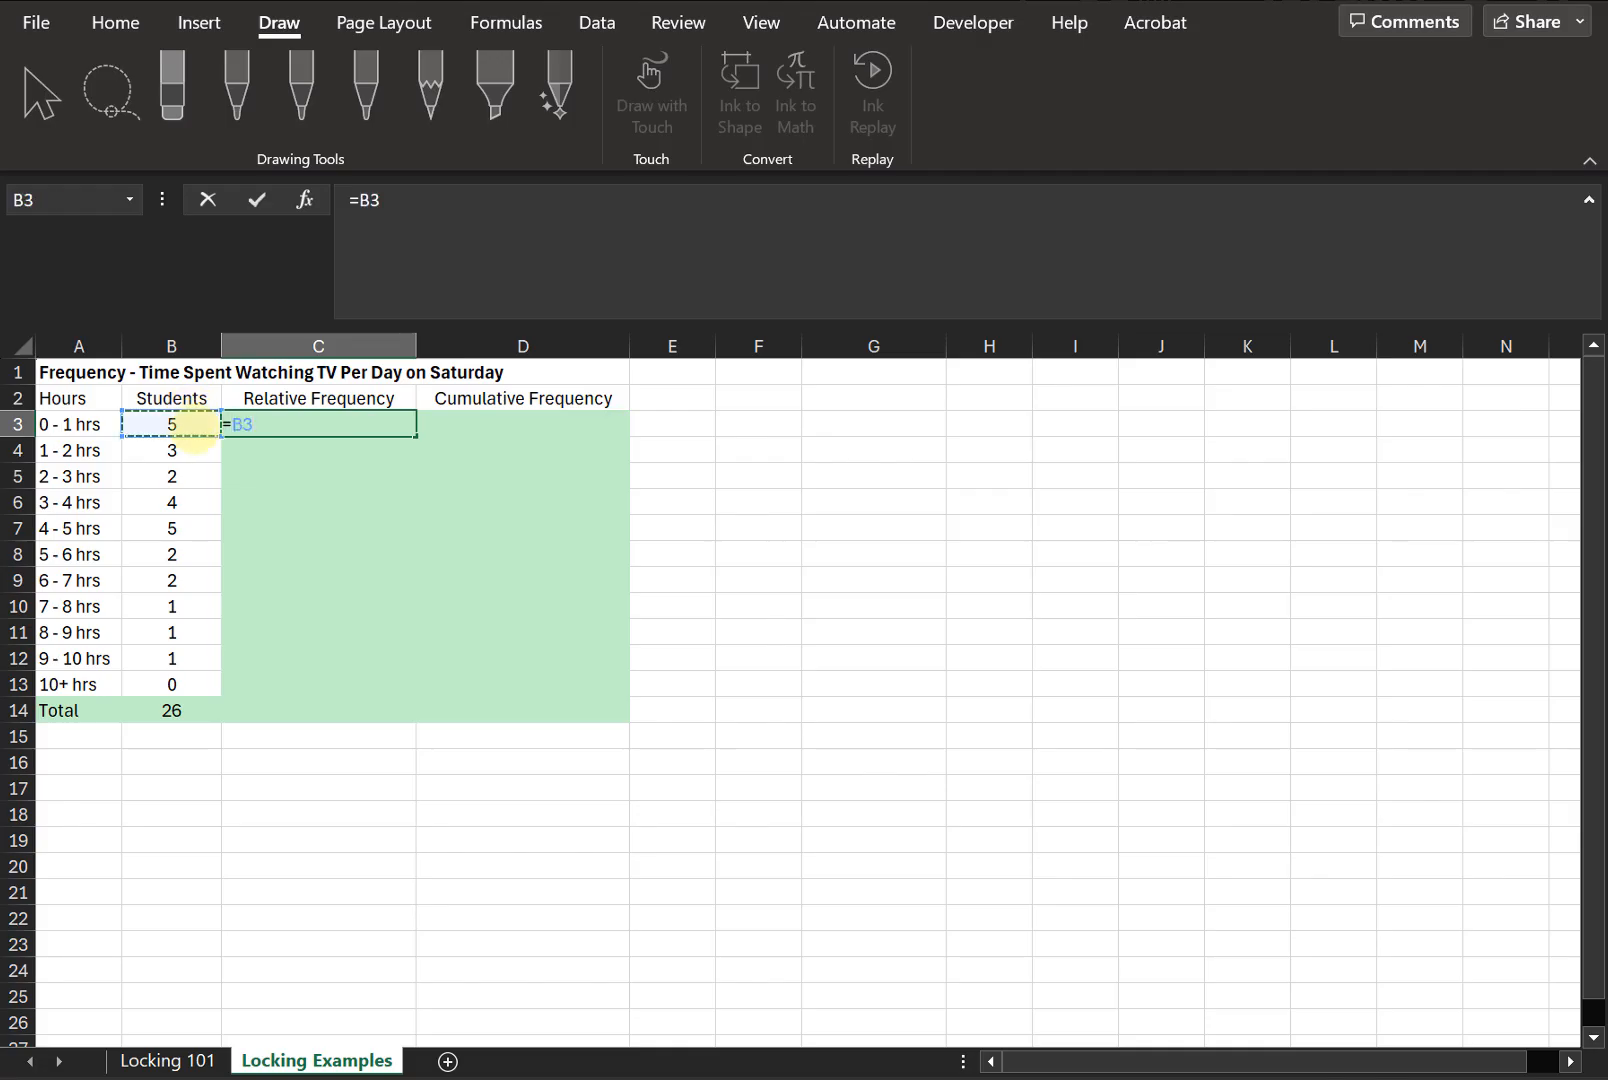
type("/")
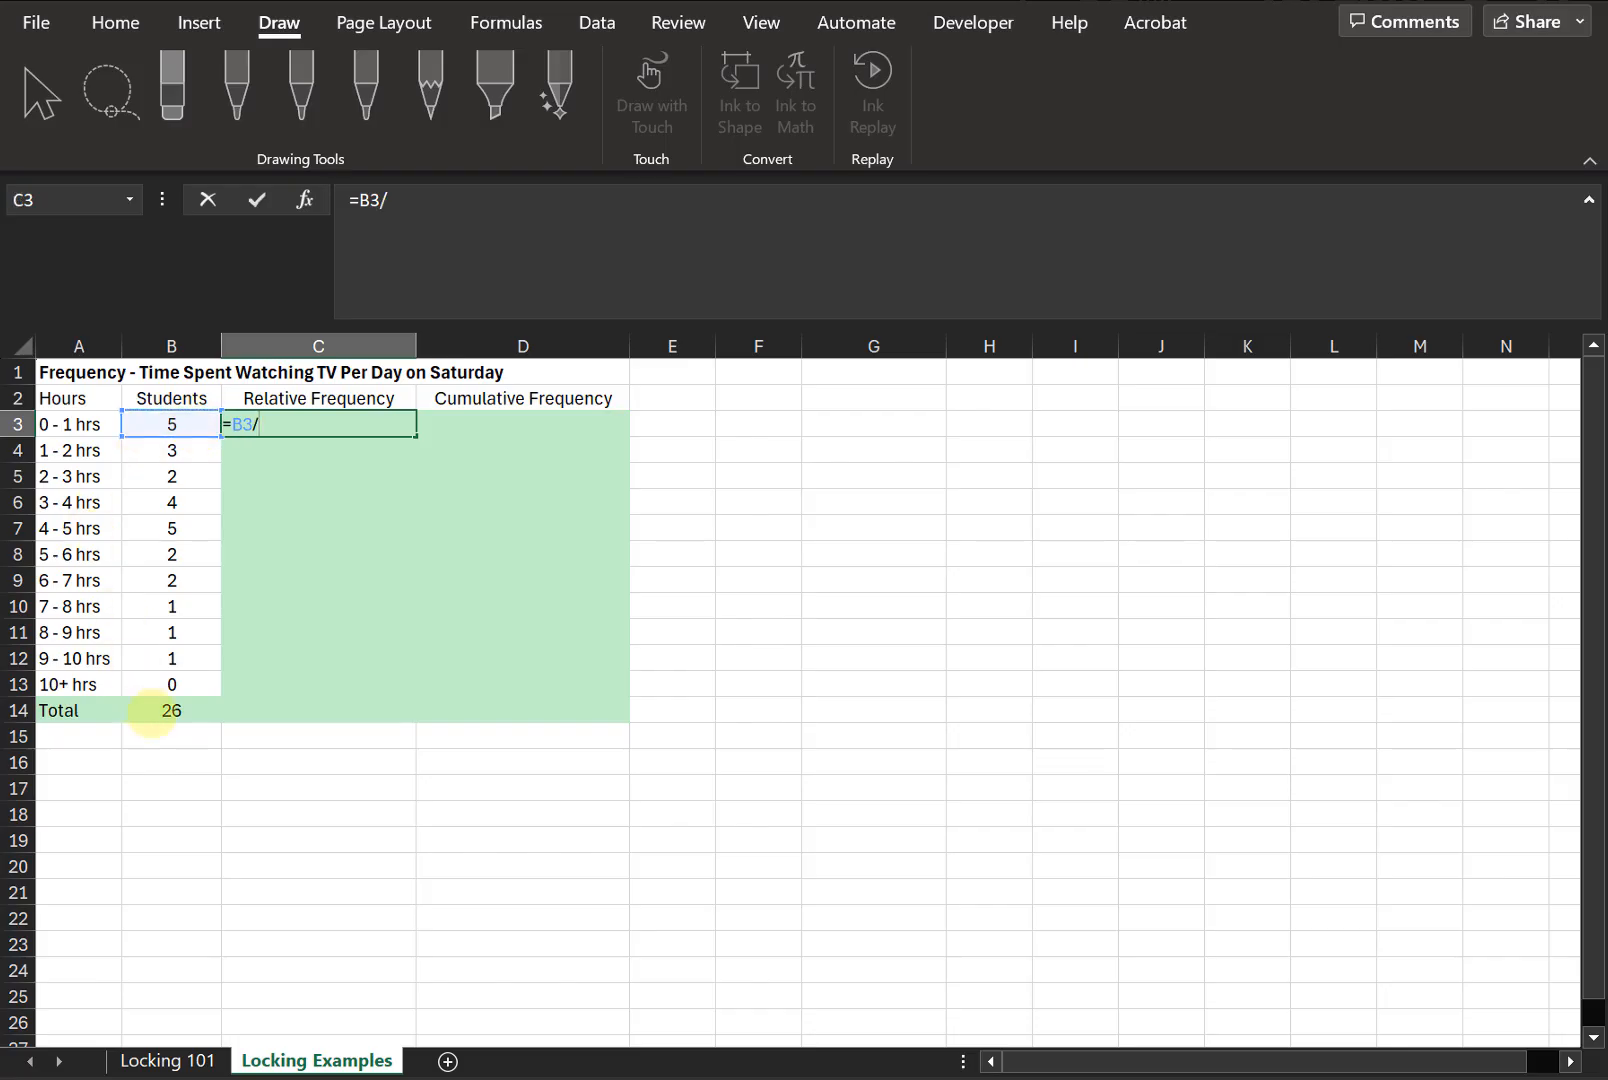
left_click(150, 710)
key("Return")
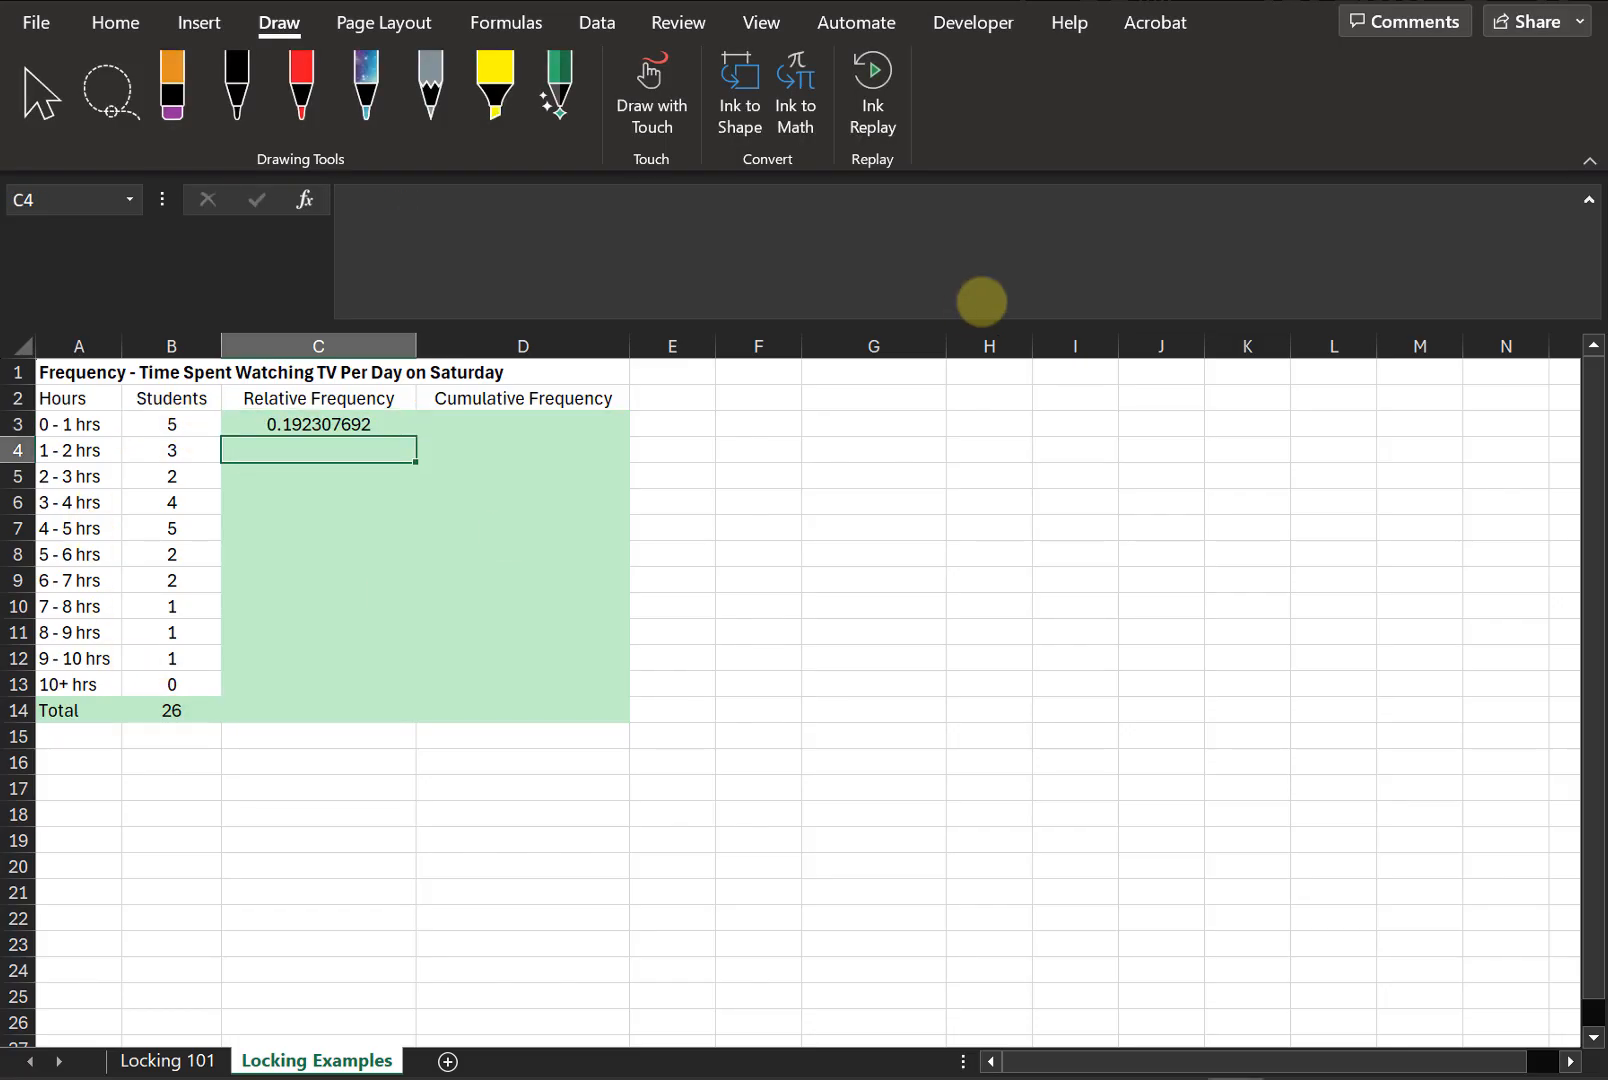
left_click(116, 20)
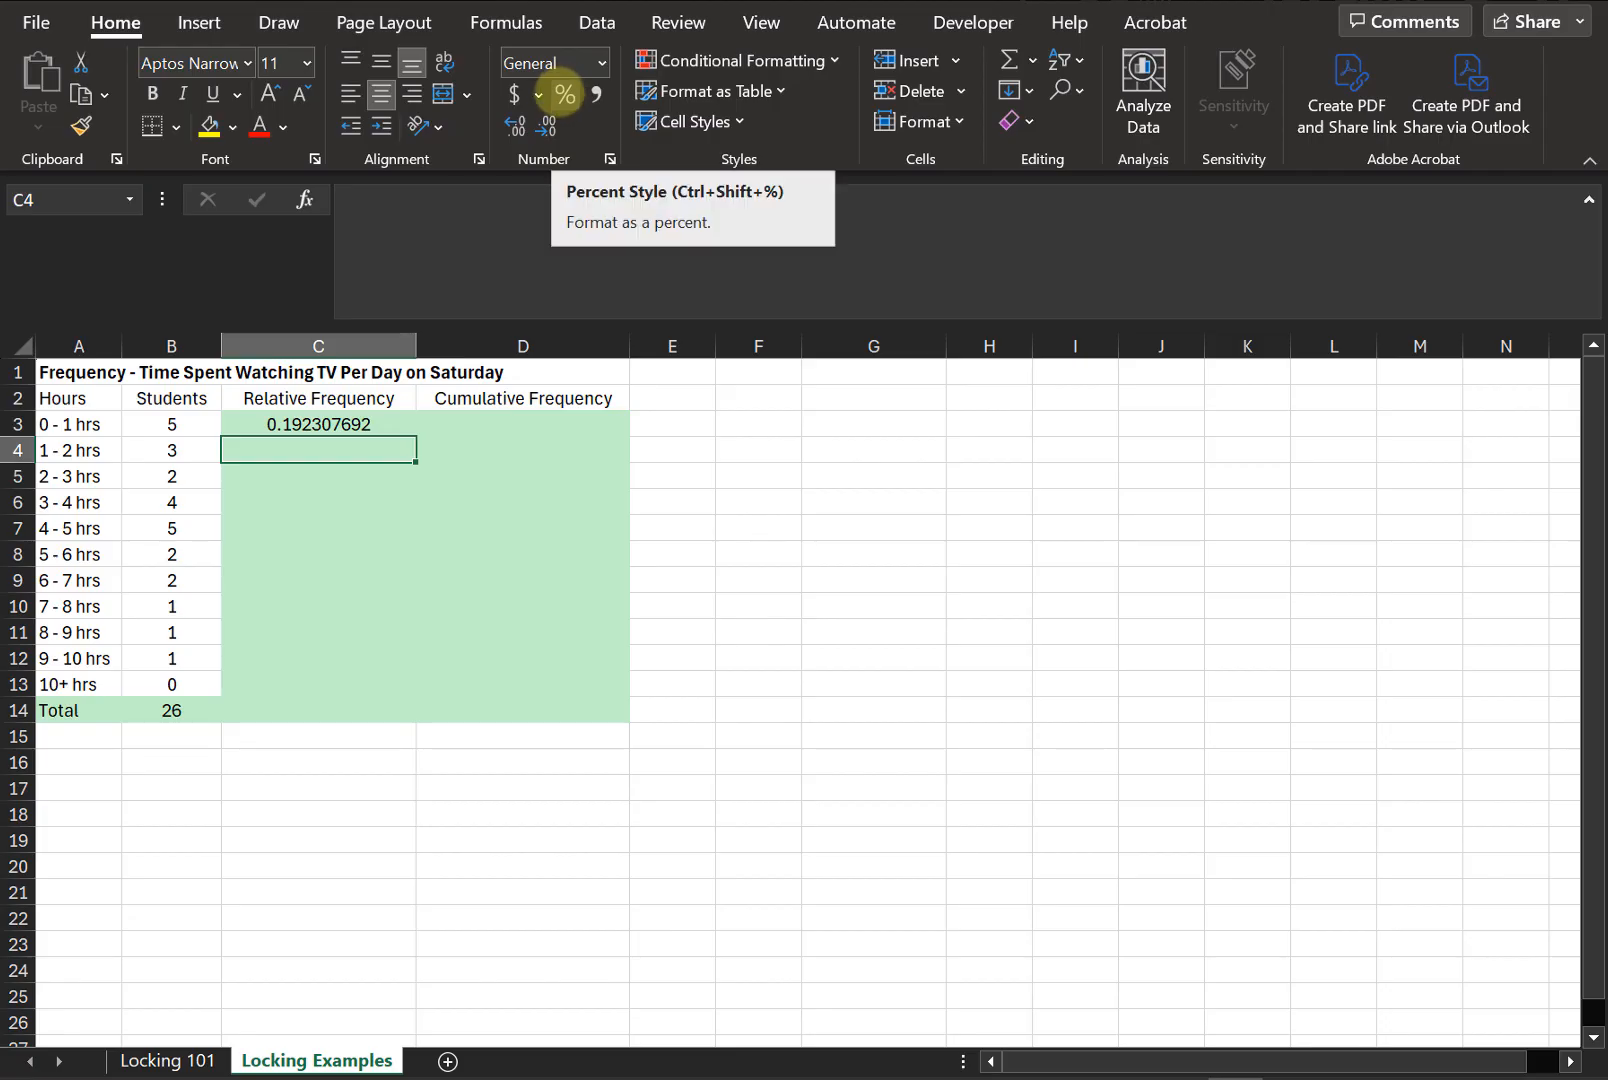
left_click(270, 424)
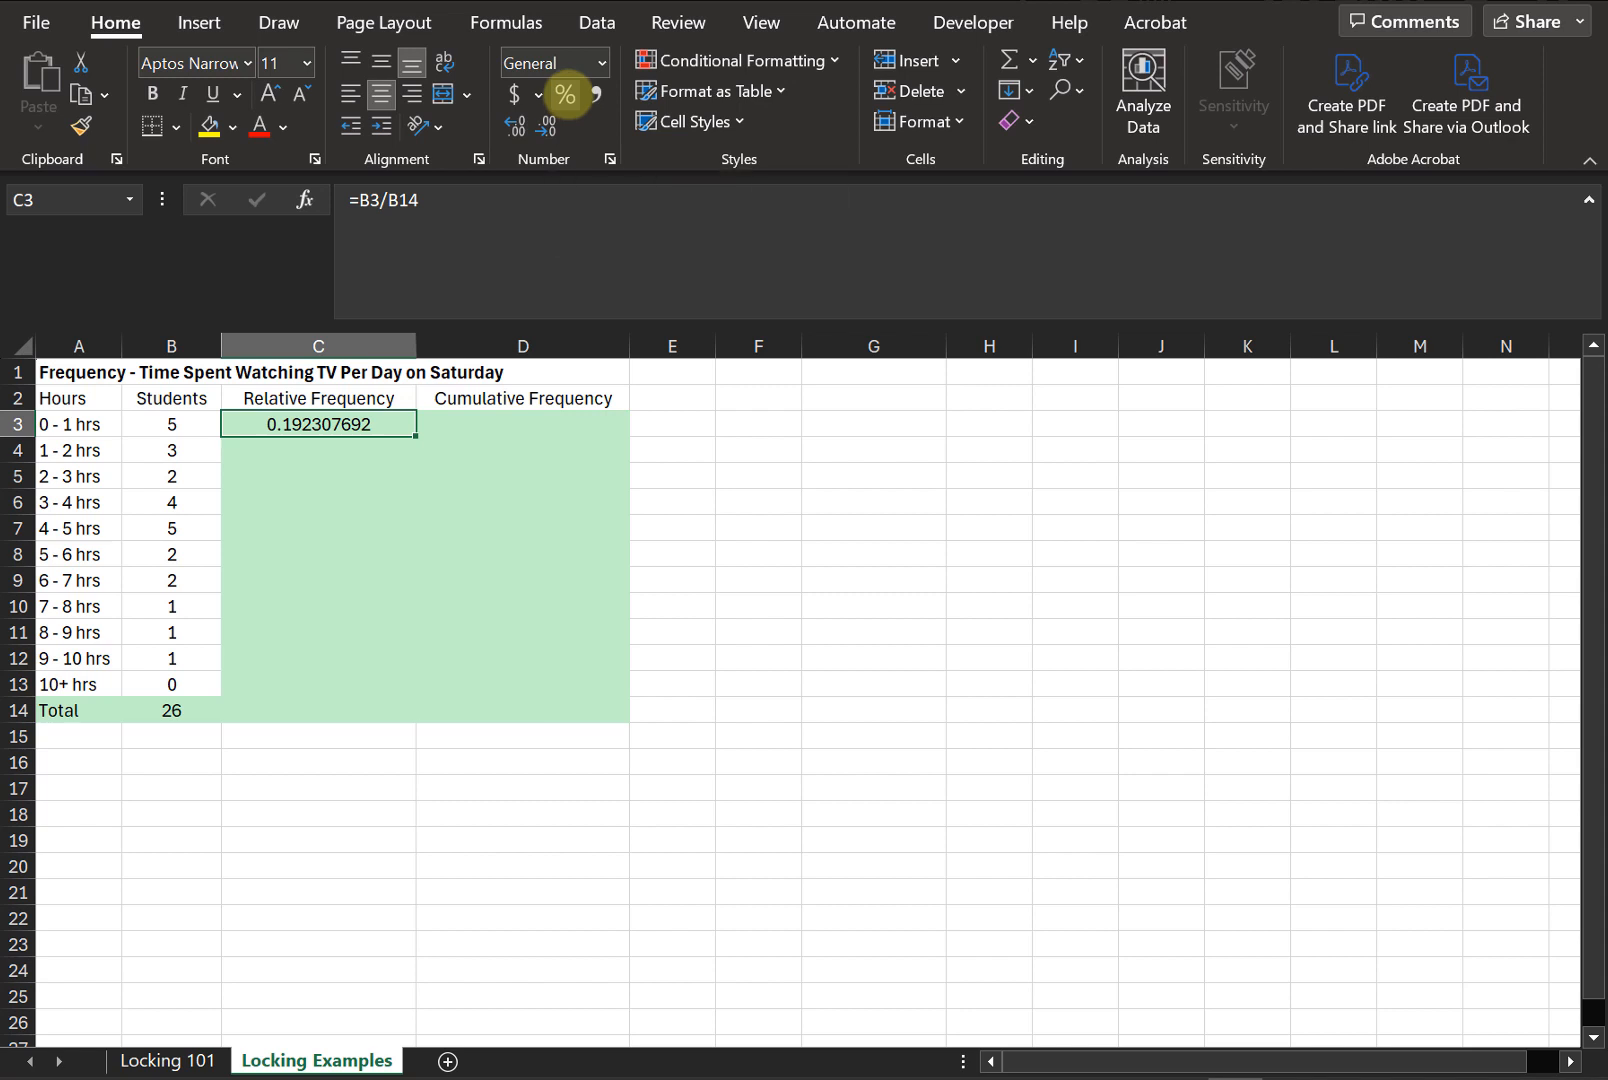
- Format C3's relative frequency as a percentage with one decimal place
left_click(566, 95)
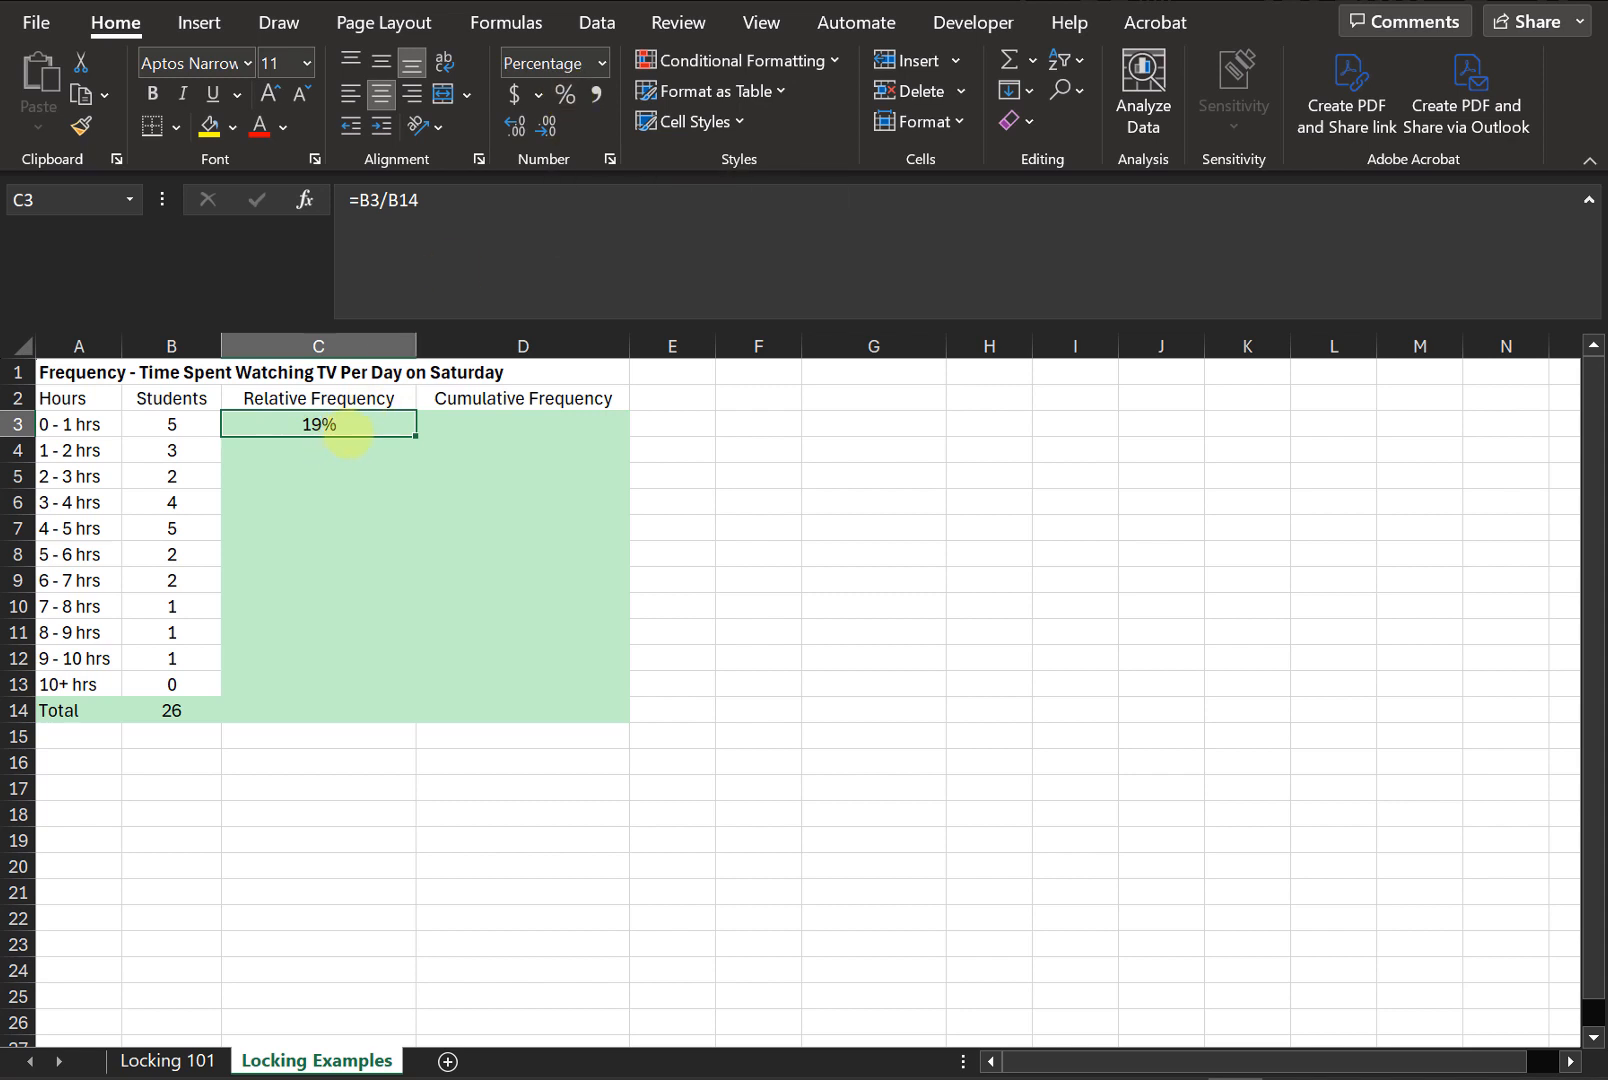
left_click(515, 125)
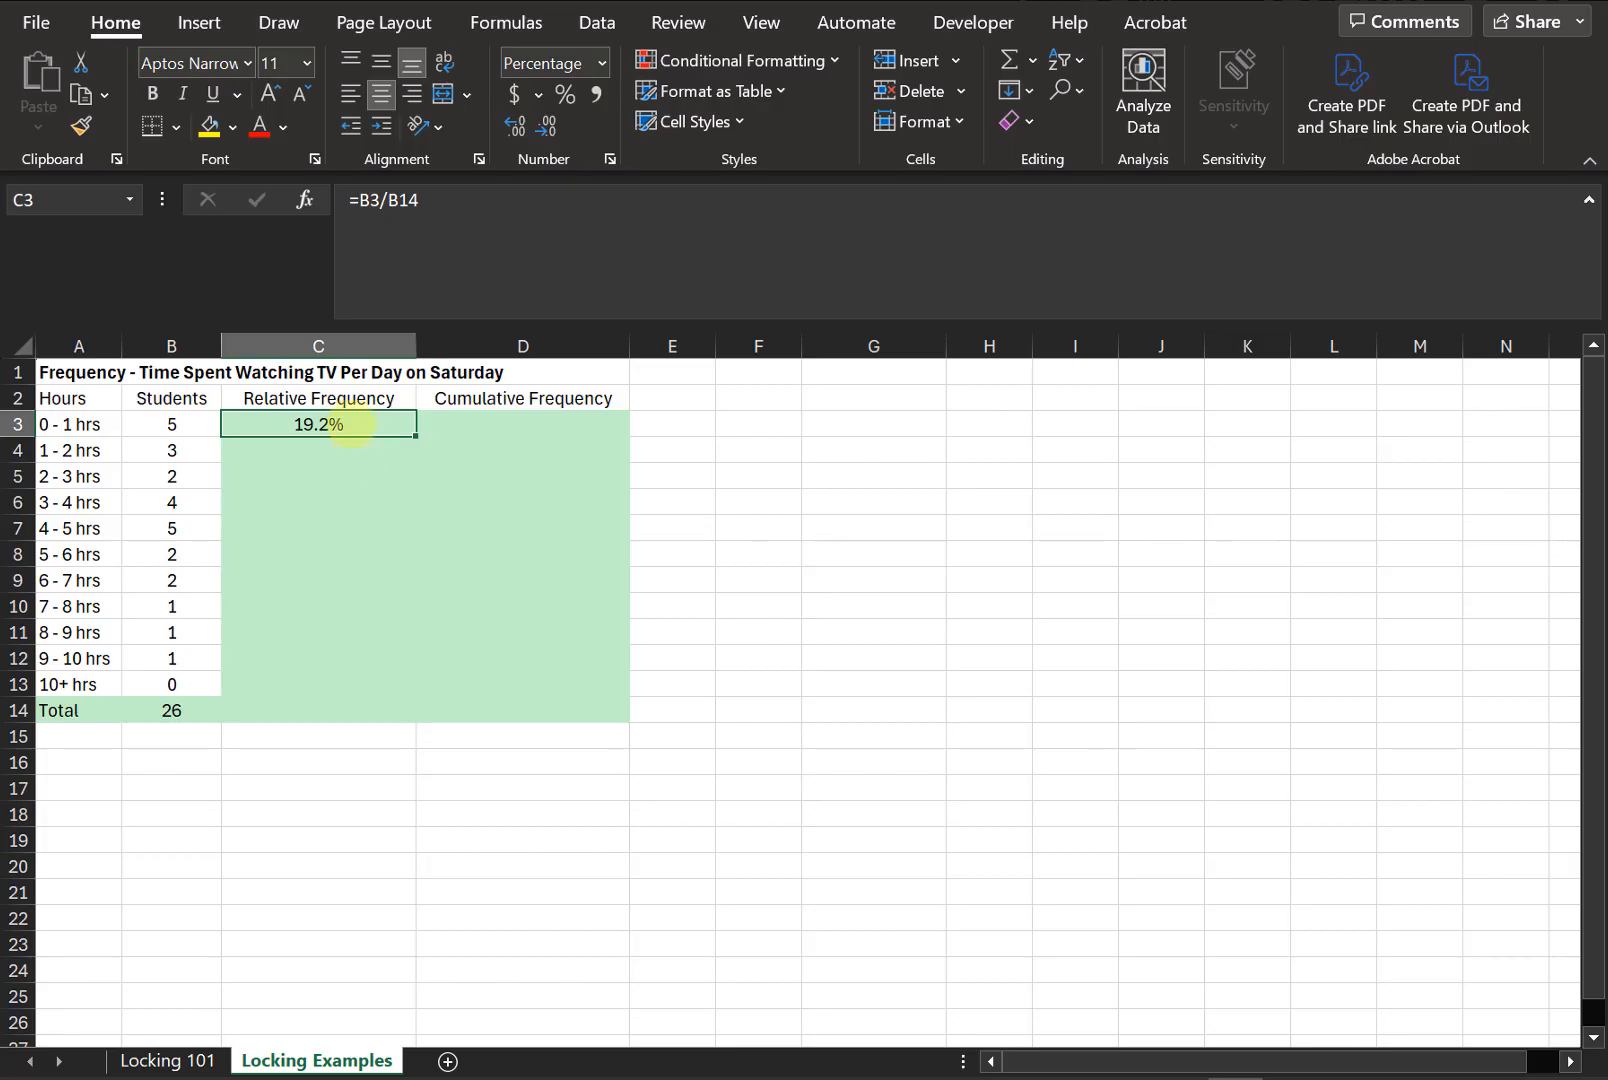
left_click(514, 238)
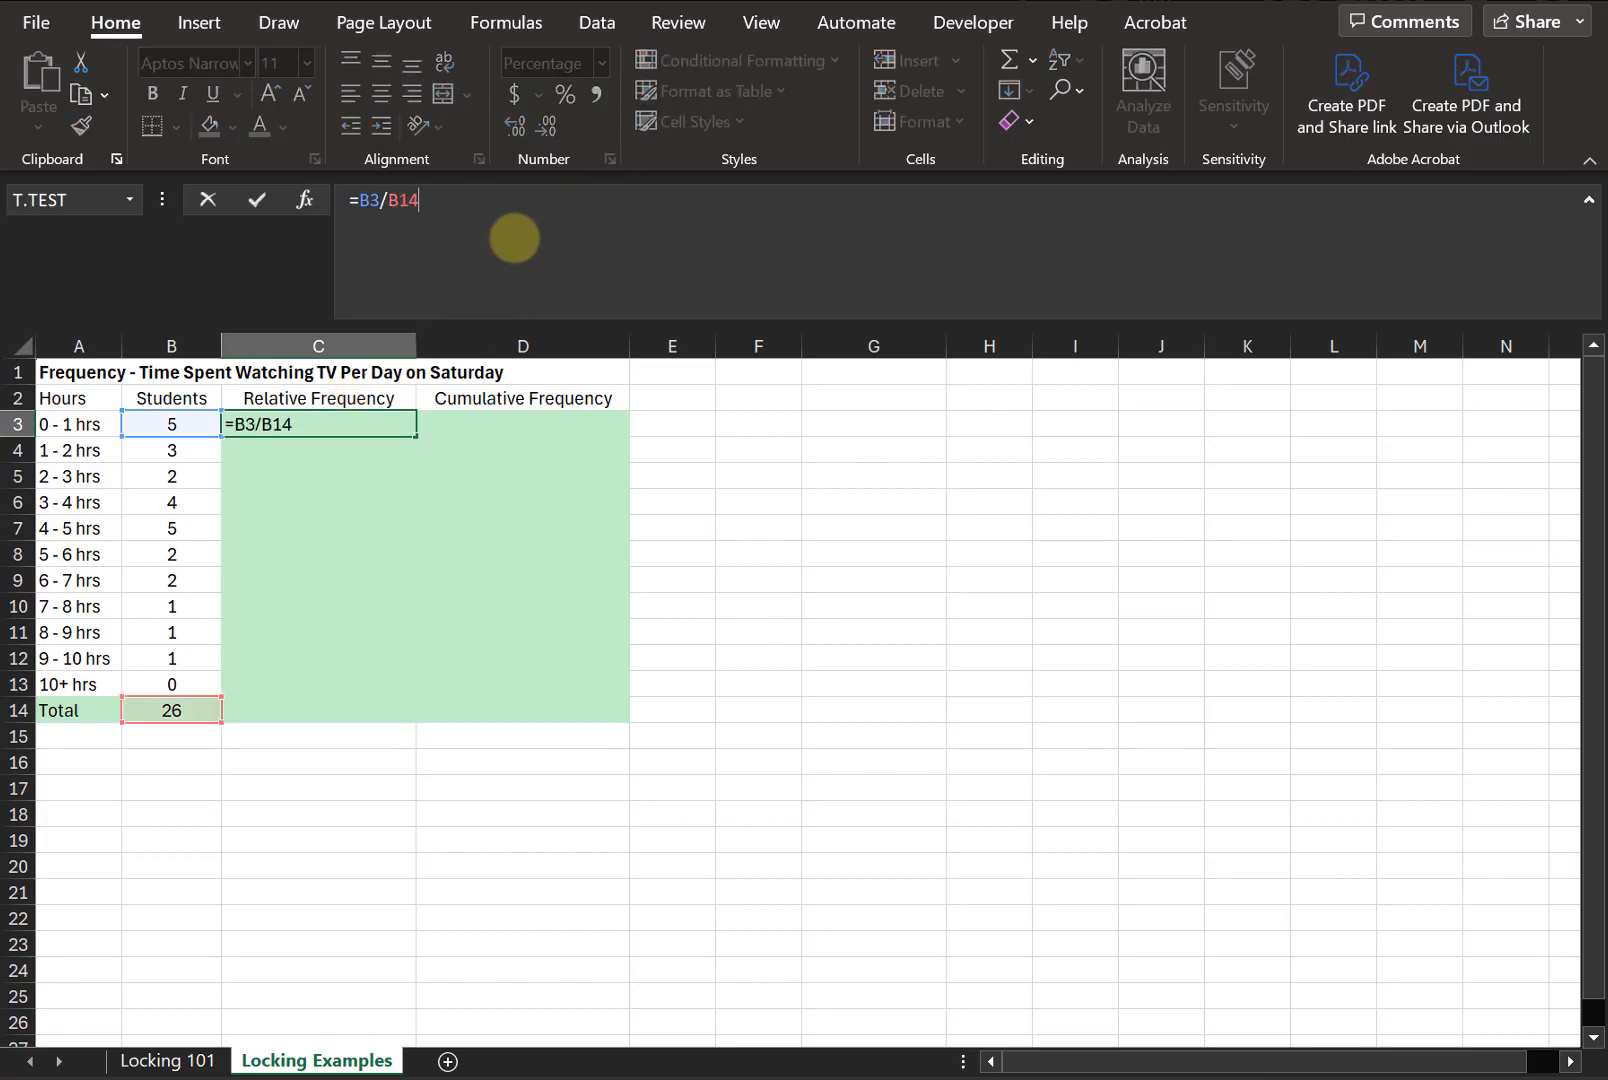
key("Escape")
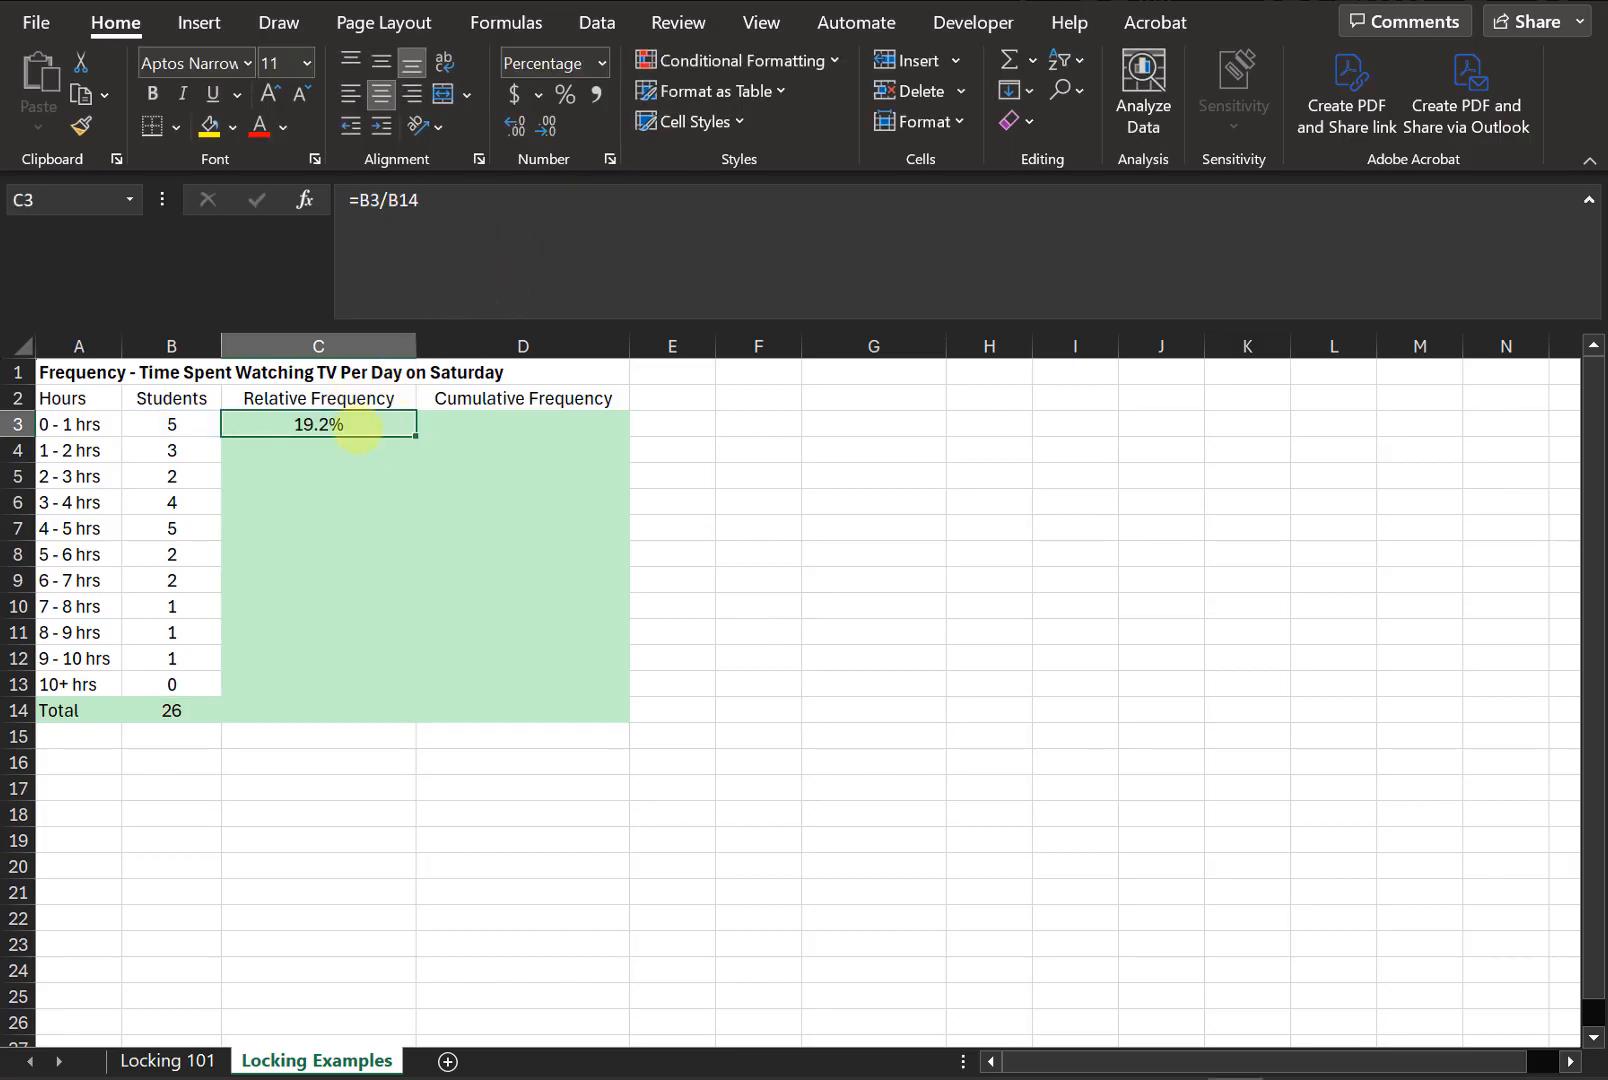
- In C4, enter a relative frequency formula dividing the students in B4 by the total in B14
left_click(350, 440)
type("=")
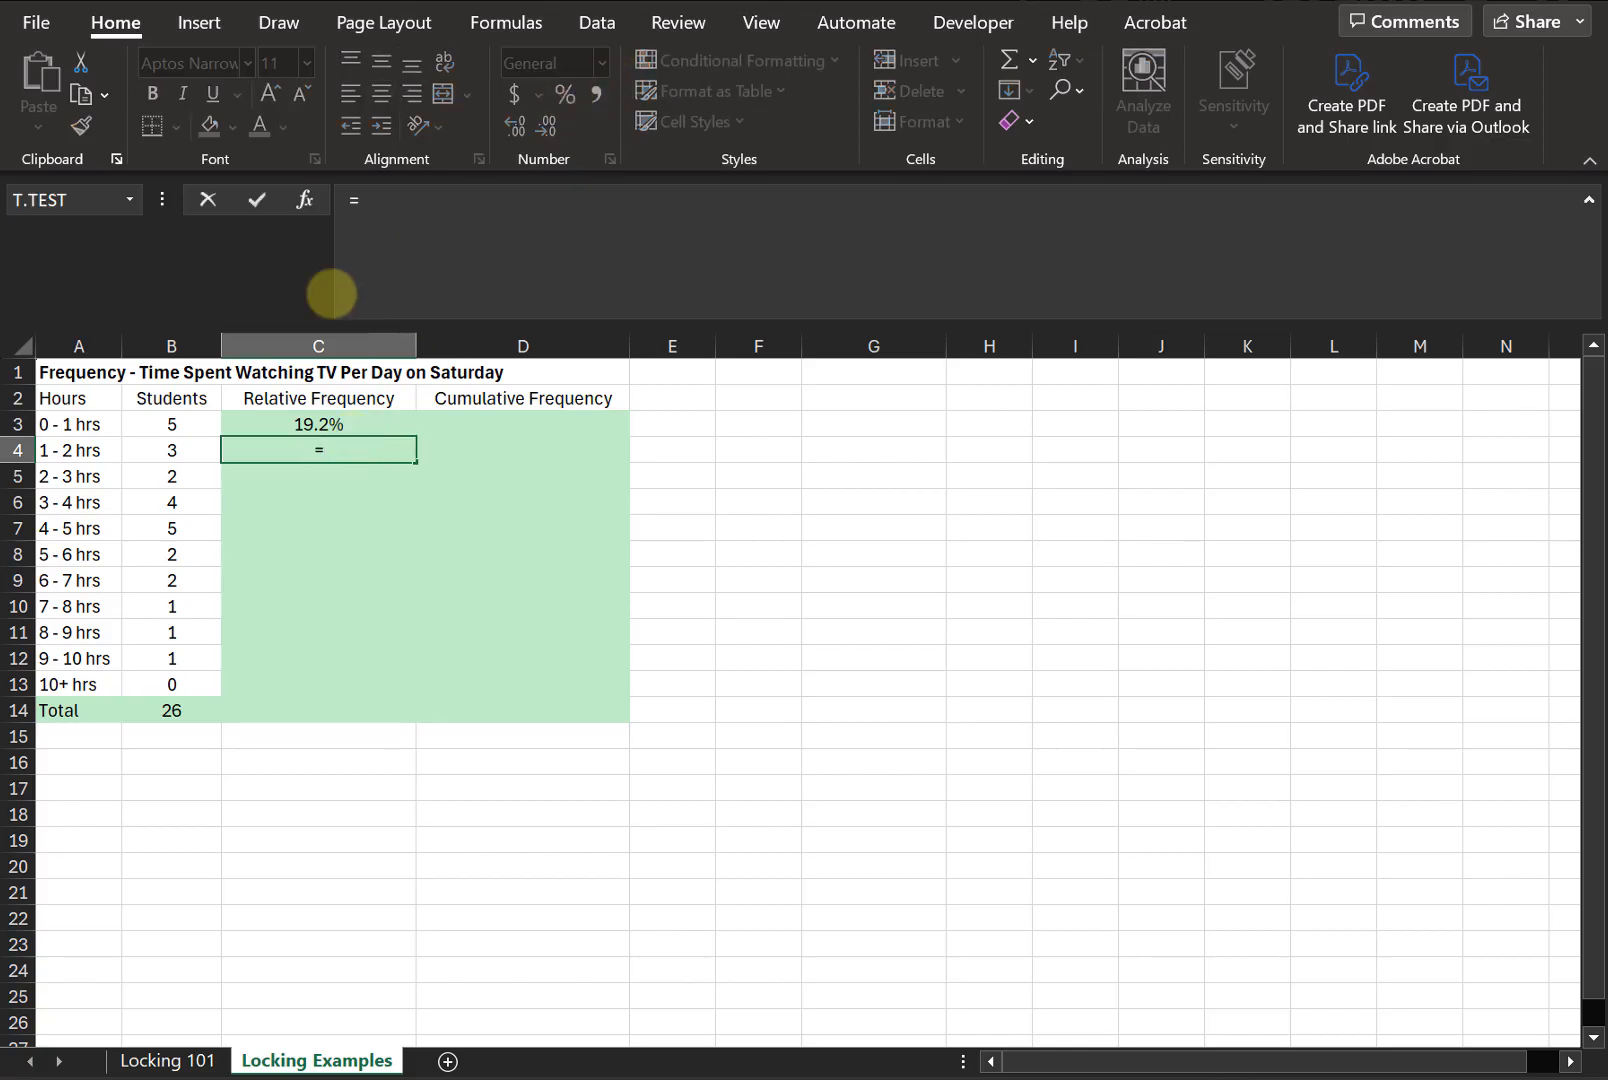
mouse_move(175, 450)
left_mouse_down()
mouse_move(222, 467)
mouse_move(190, 455)
left_mouse_up()
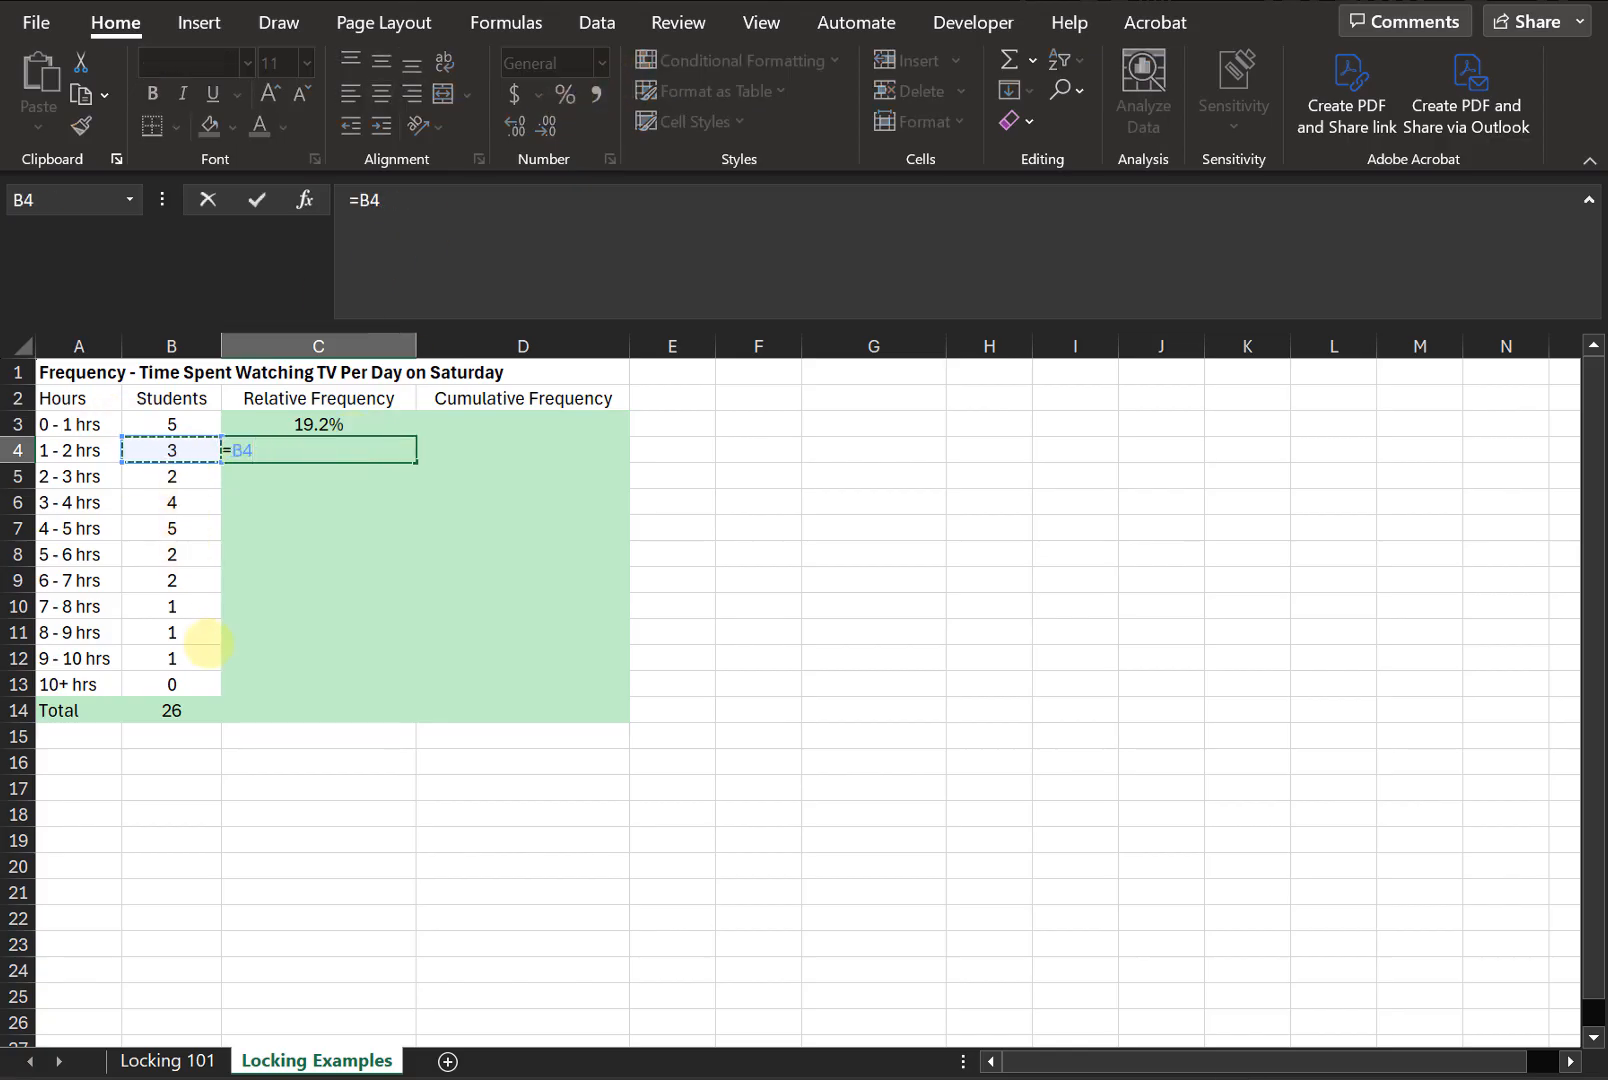
type("/")
left_click(206, 704)
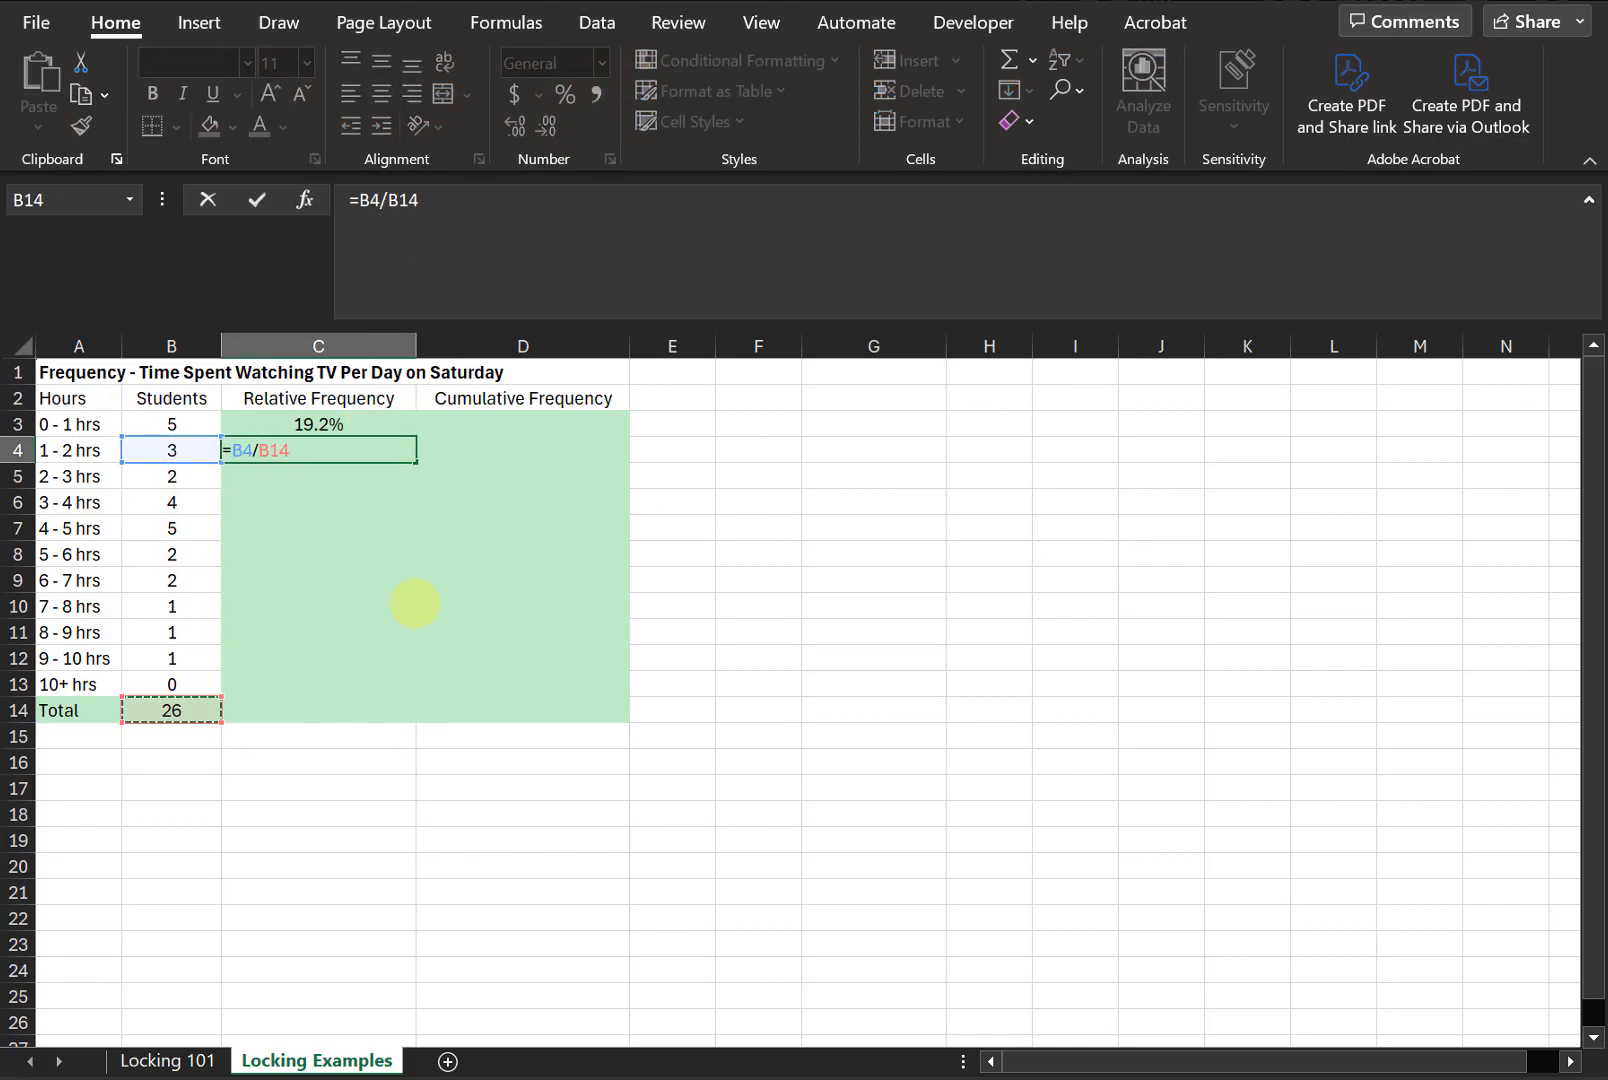
key("Return")
key("Up")
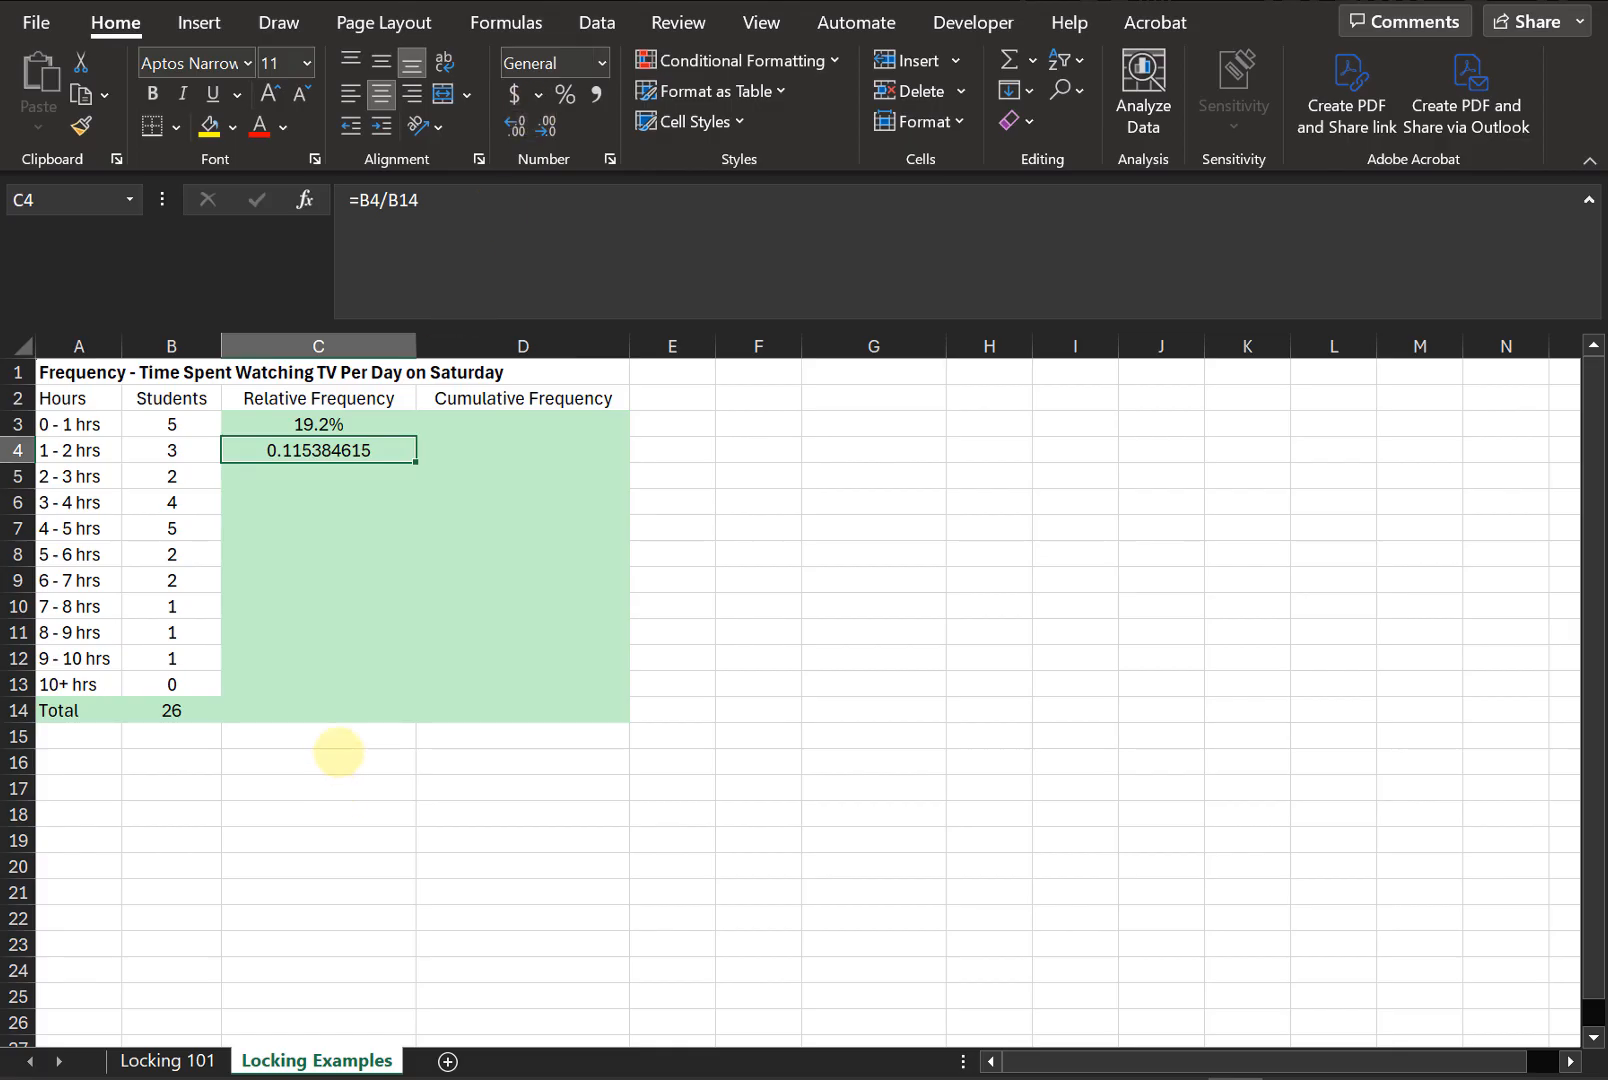
- Make the total reference in C3's formula absolute so it reads =B3/$B$14
left_click(378, 472)
left_click(178, 478)
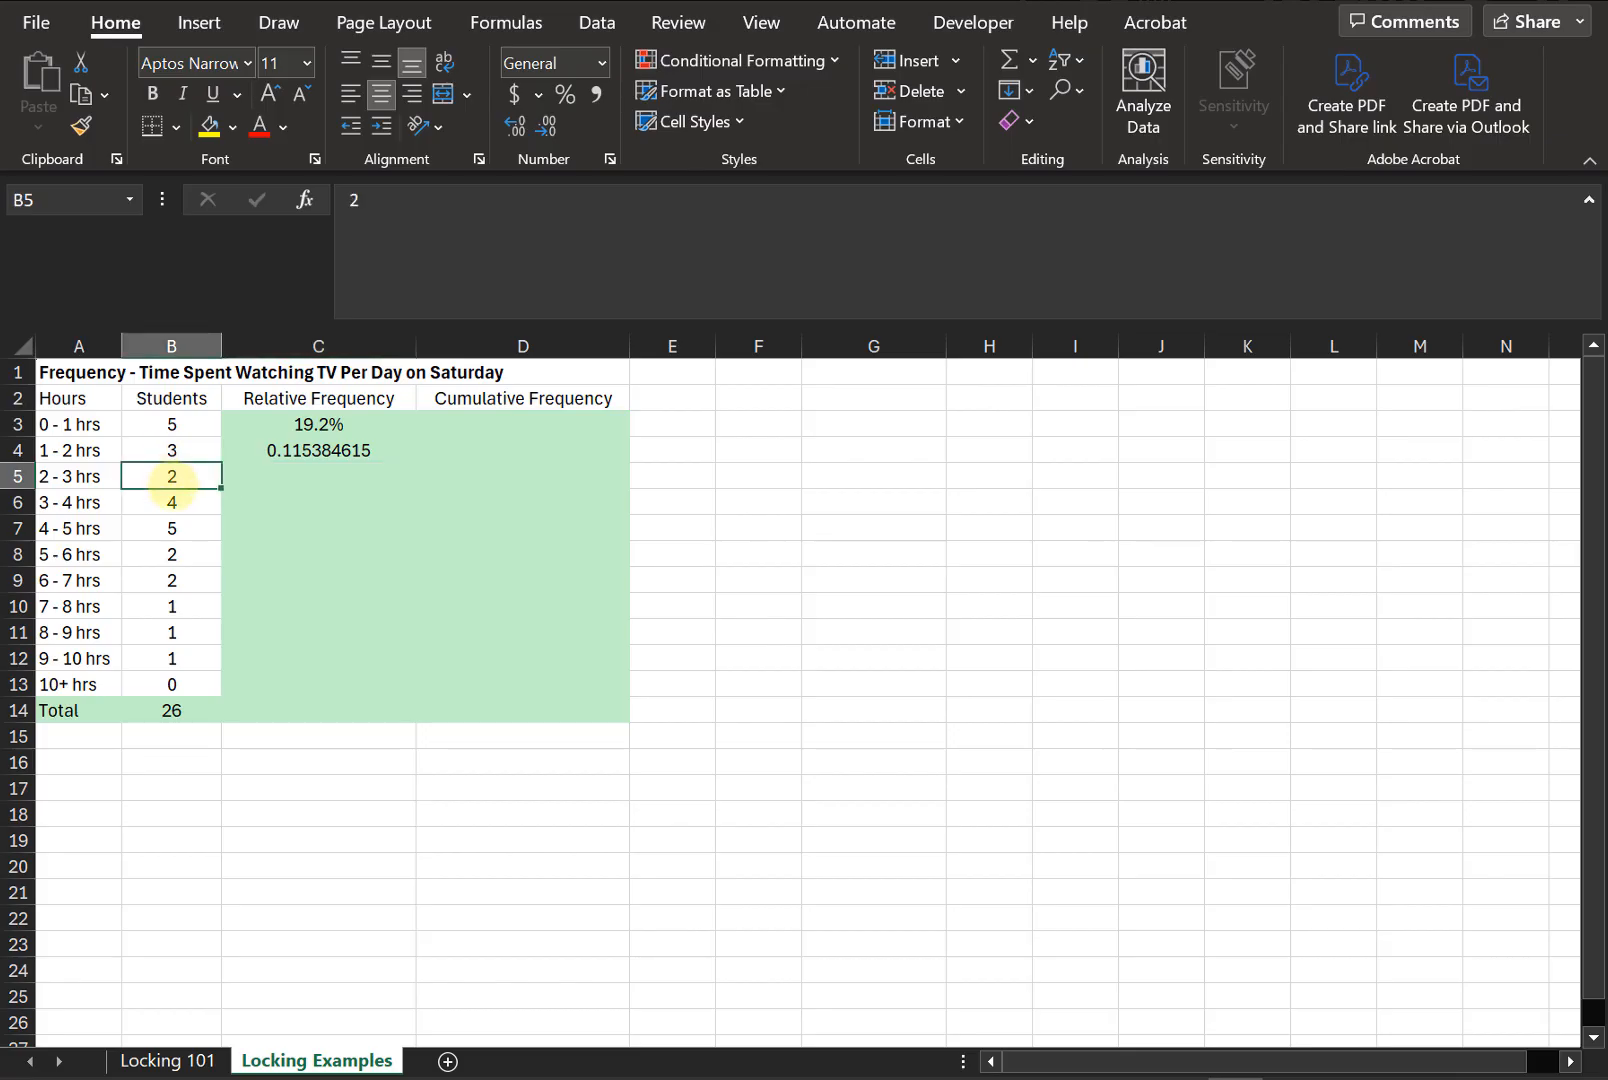
left_click(176, 503)
left_click(178, 581)
left_click(190, 653)
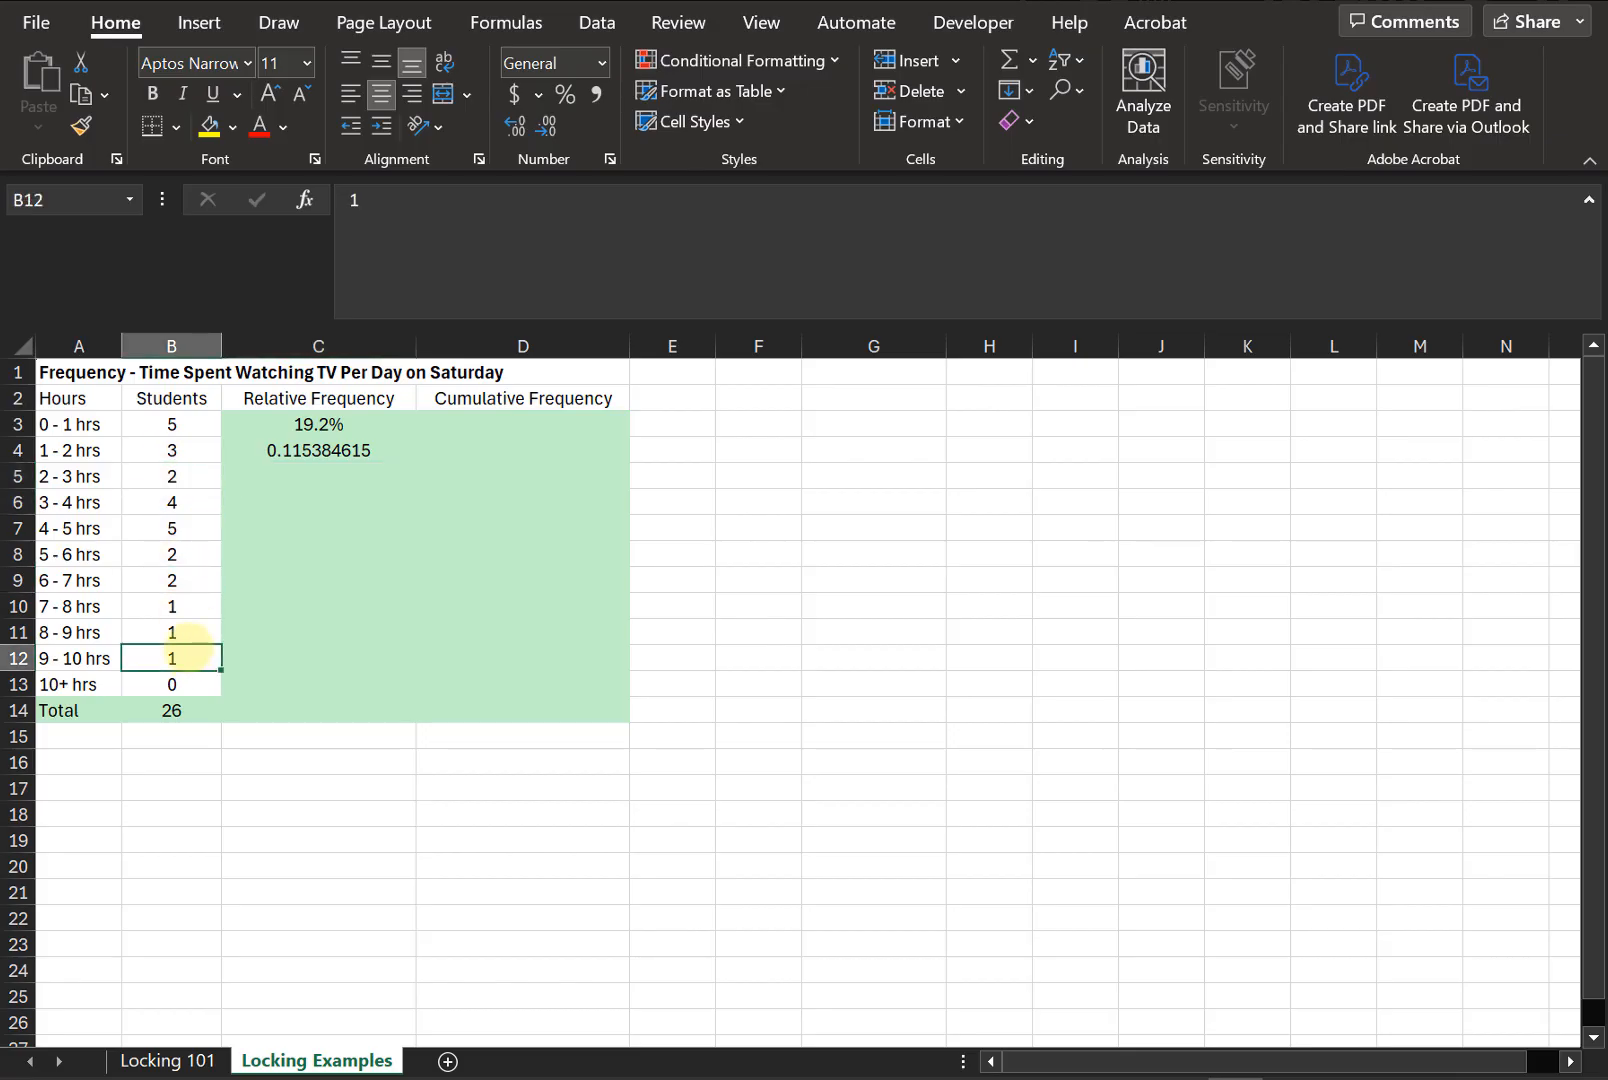
left_click(188, 712)
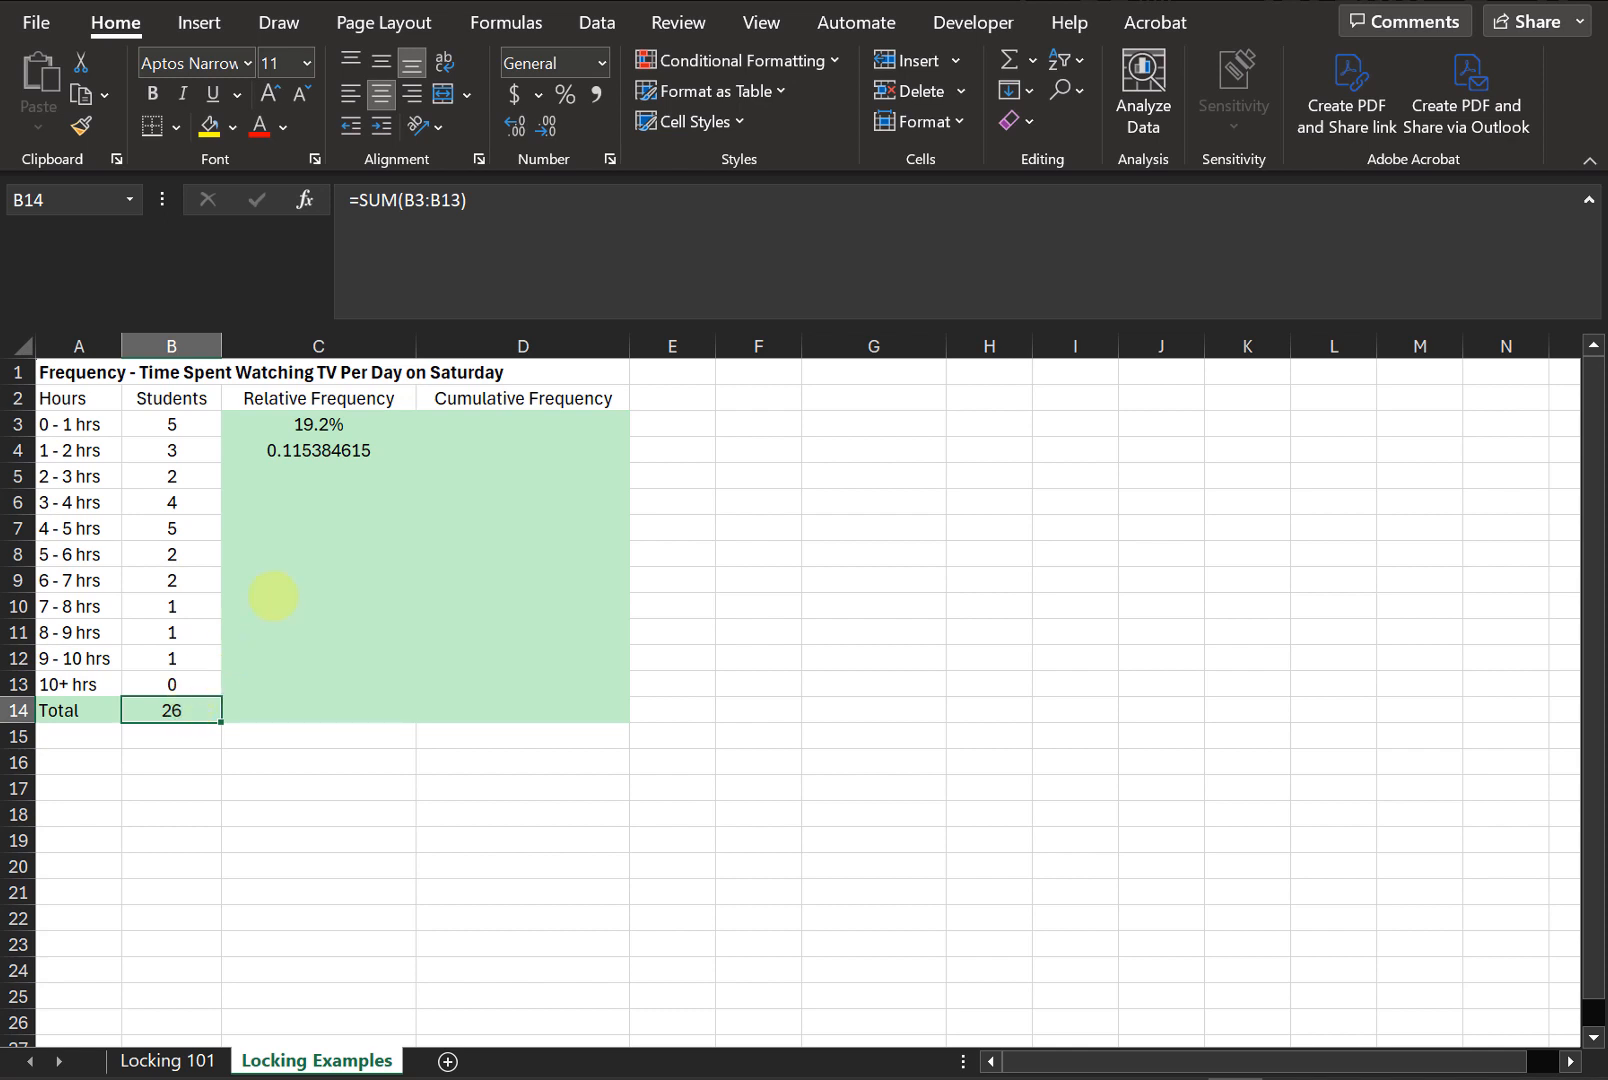
left_click(362, 427)
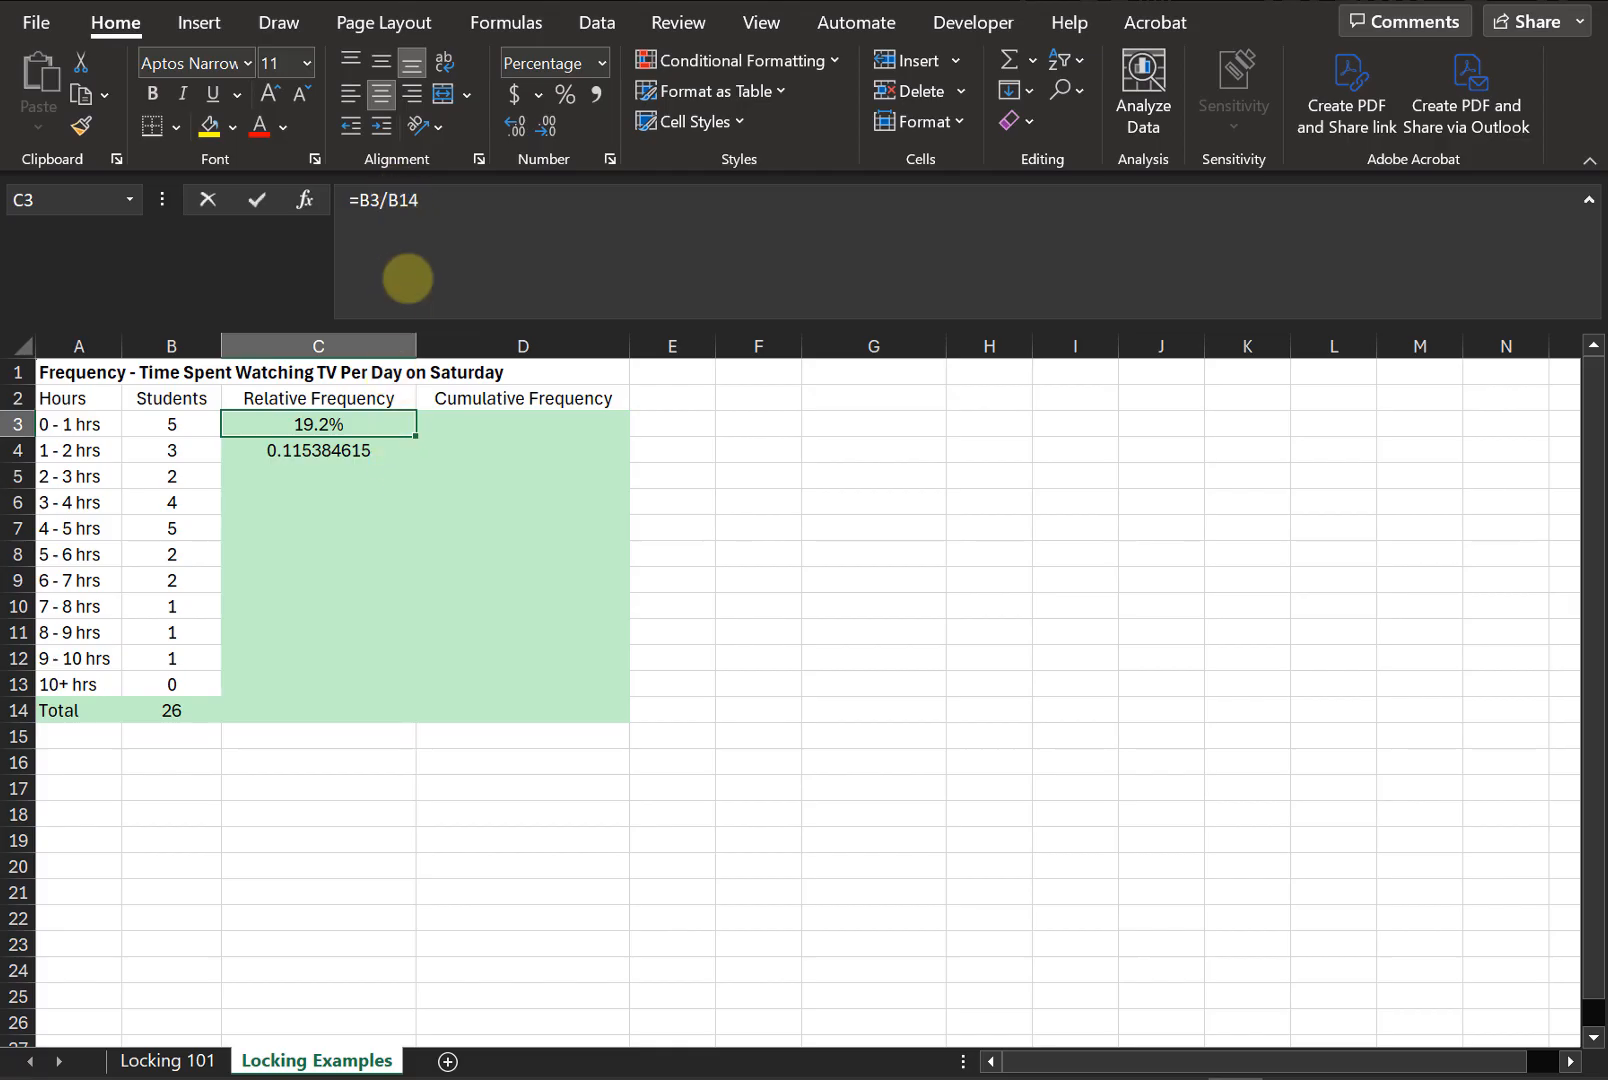
left_click(405, 269)
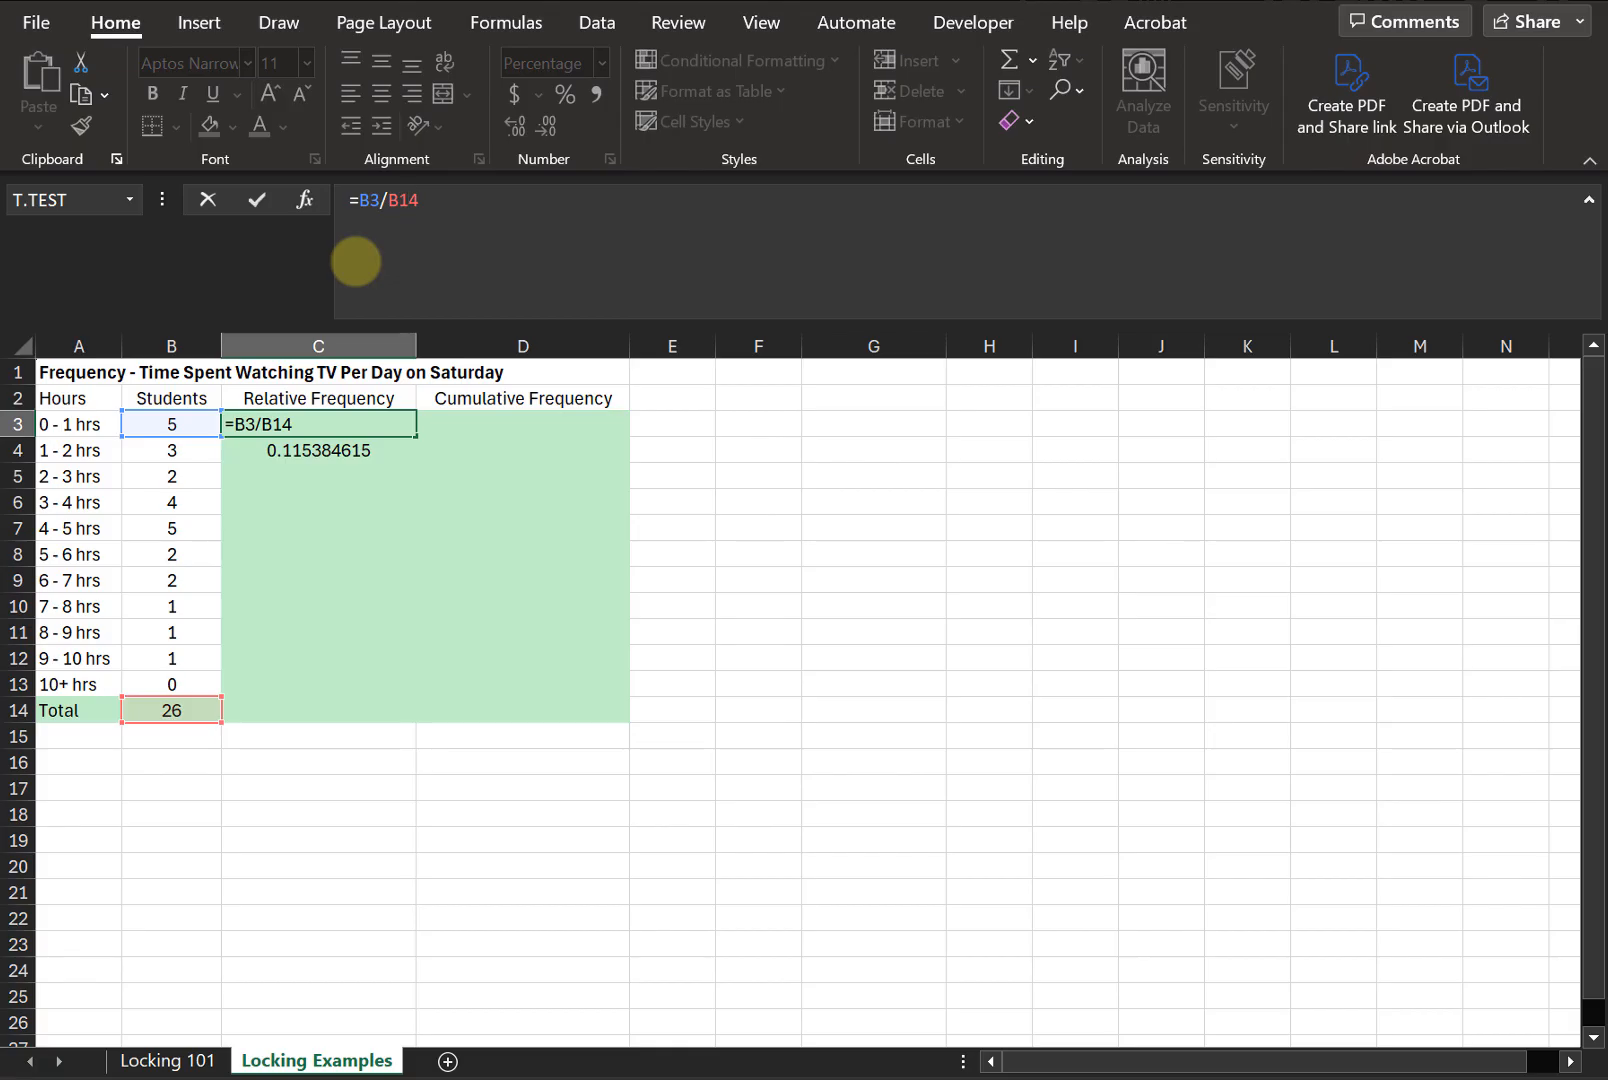
key("F4")
key("Return")
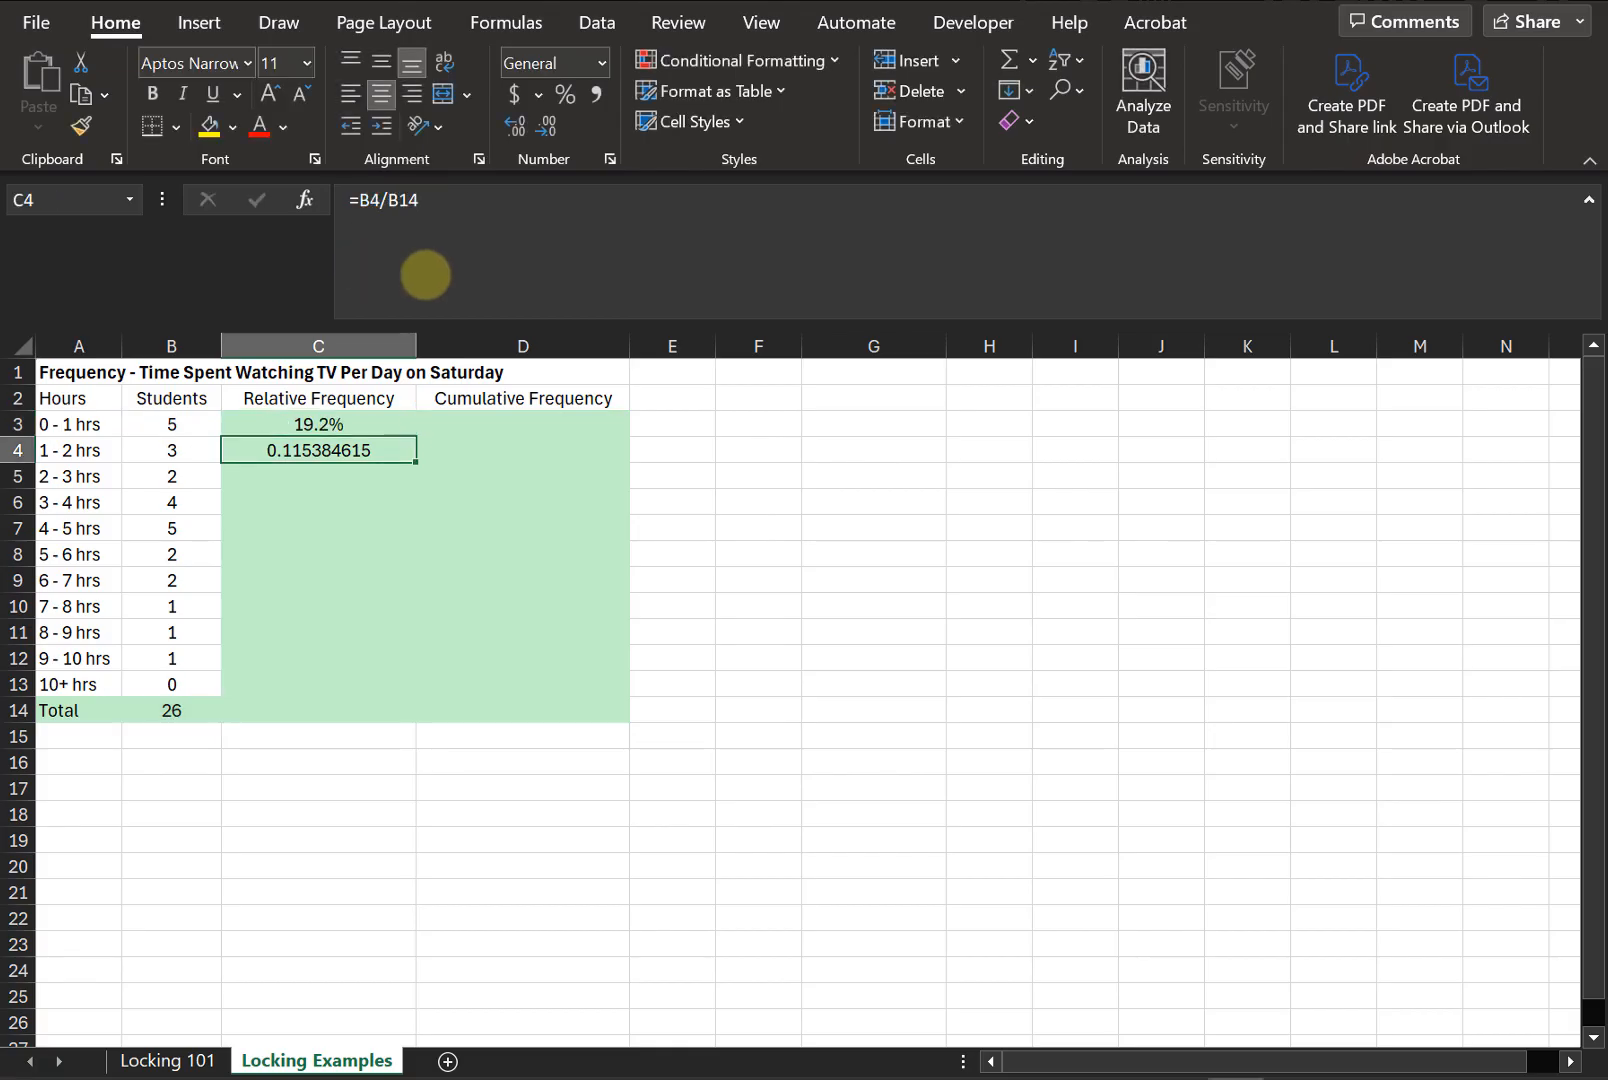
- Fill C3's relative frequency formula down through C13
left_click(378, 420)
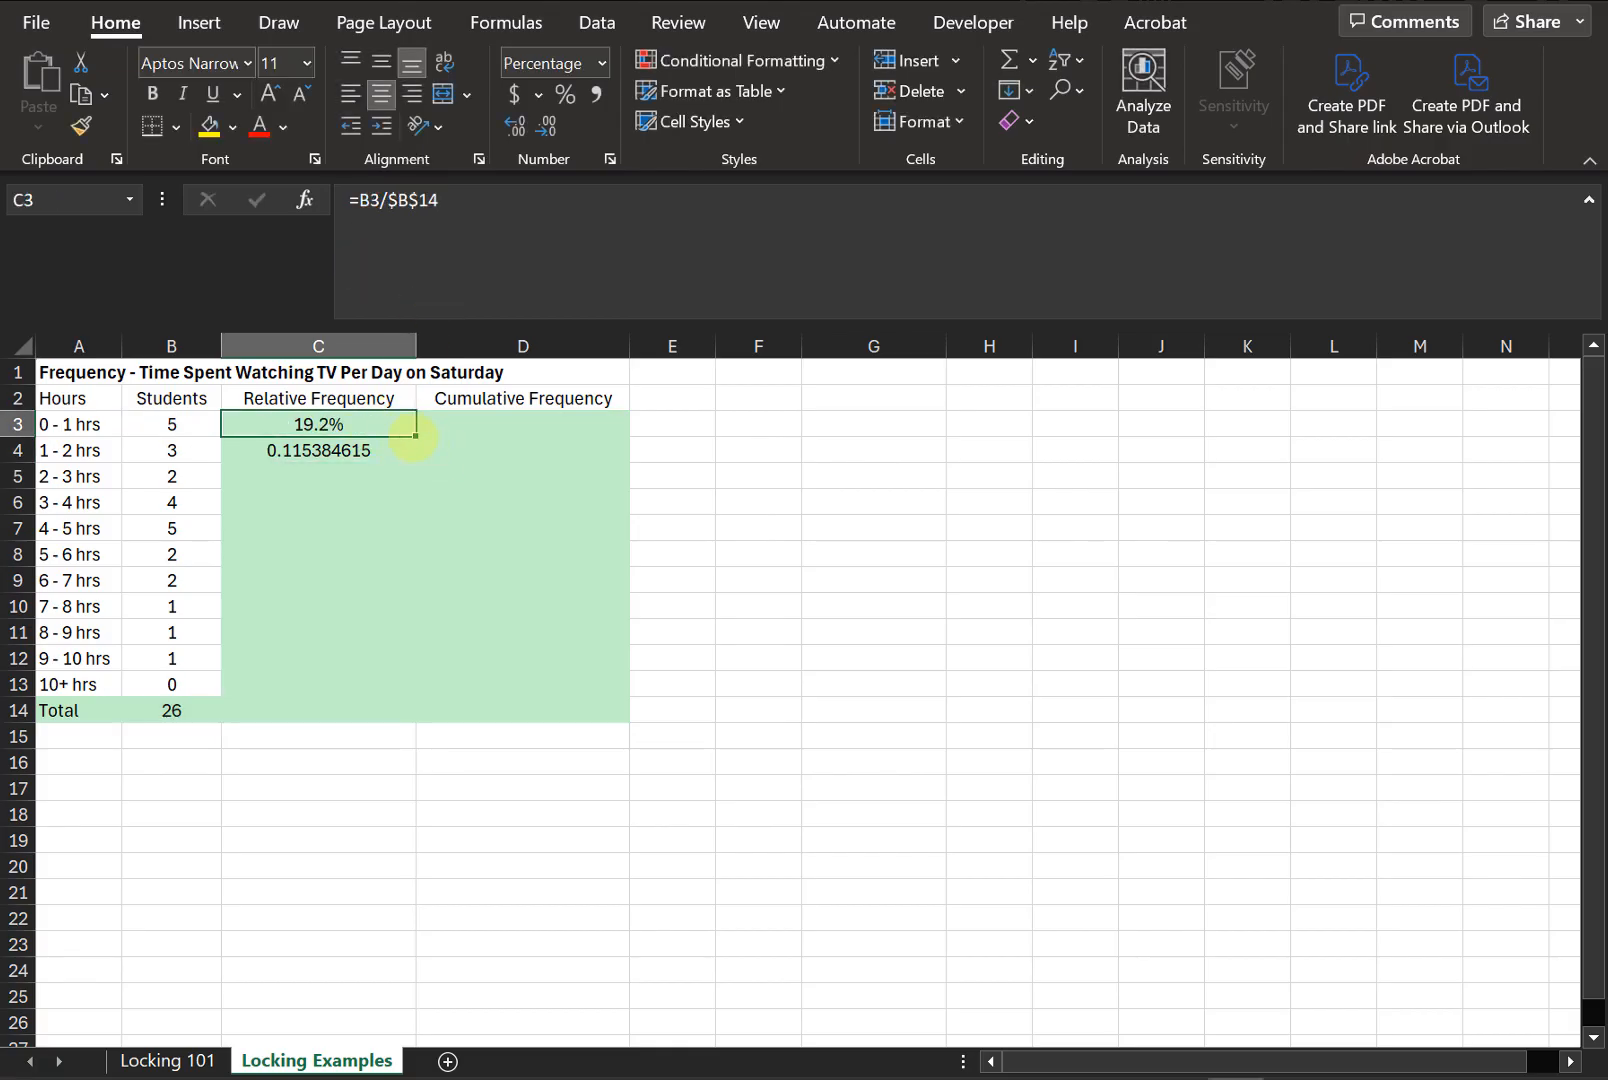
left_click_drag(413, 437, 396, 688)
left_click(382, 500)
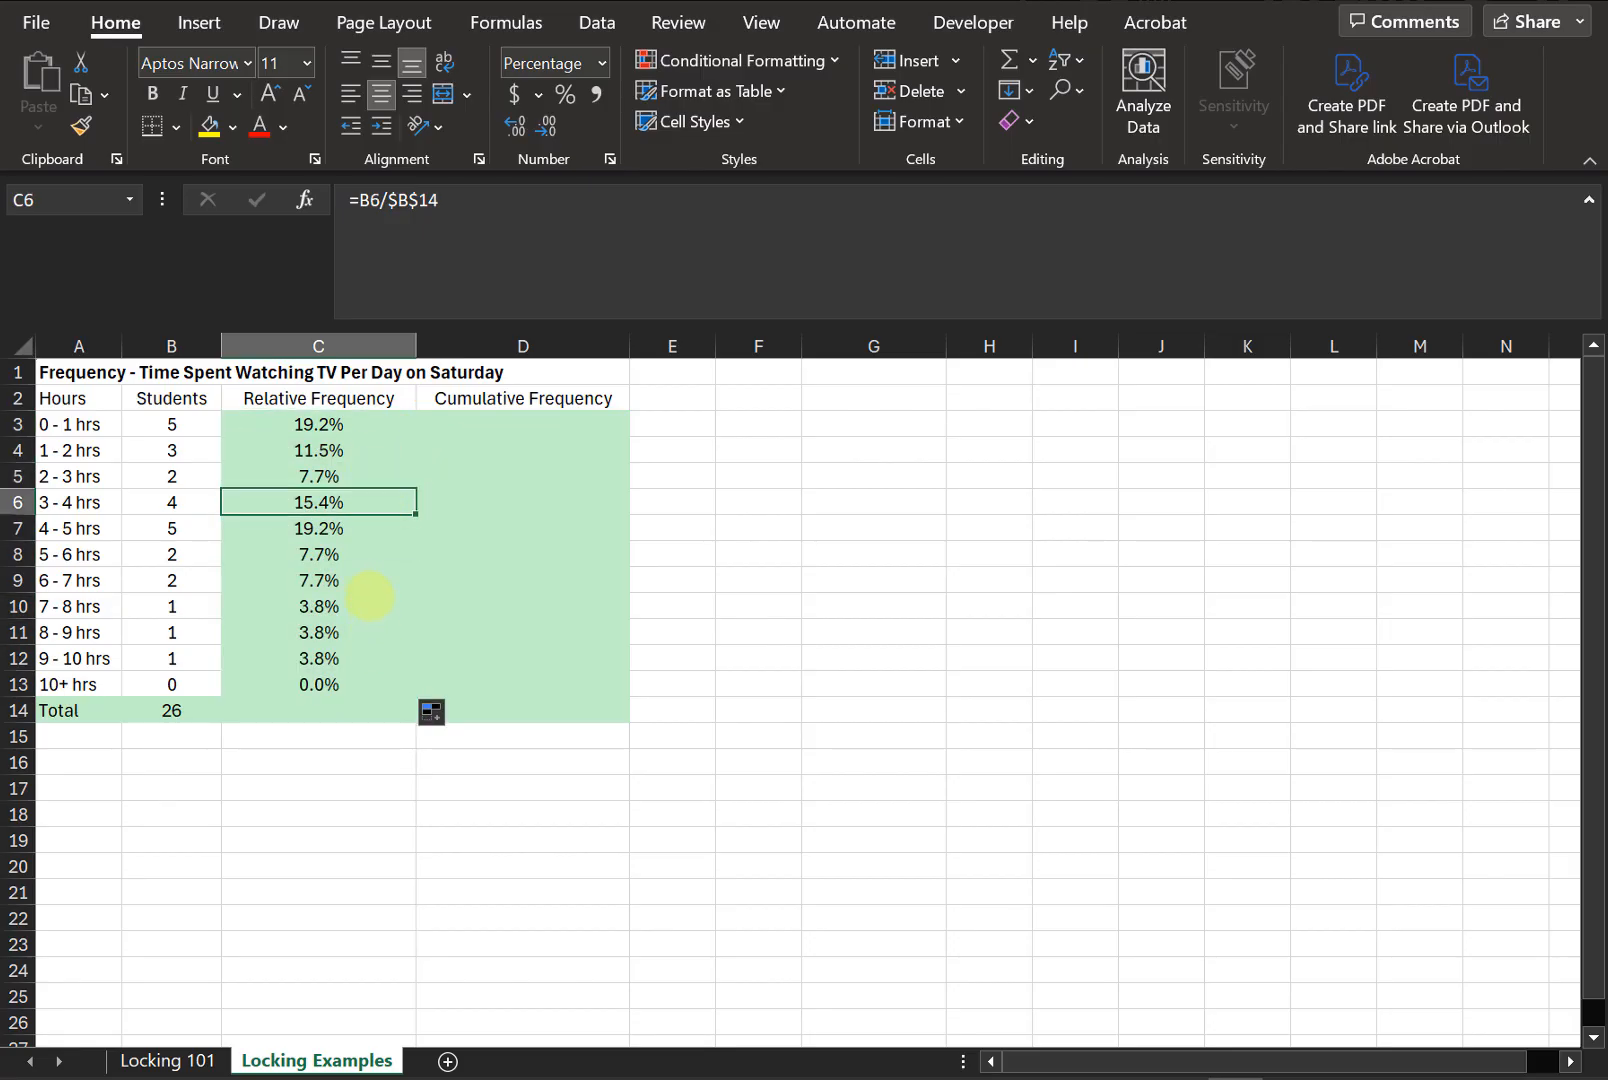
left_click(395, 548)
left_click(556, 218)
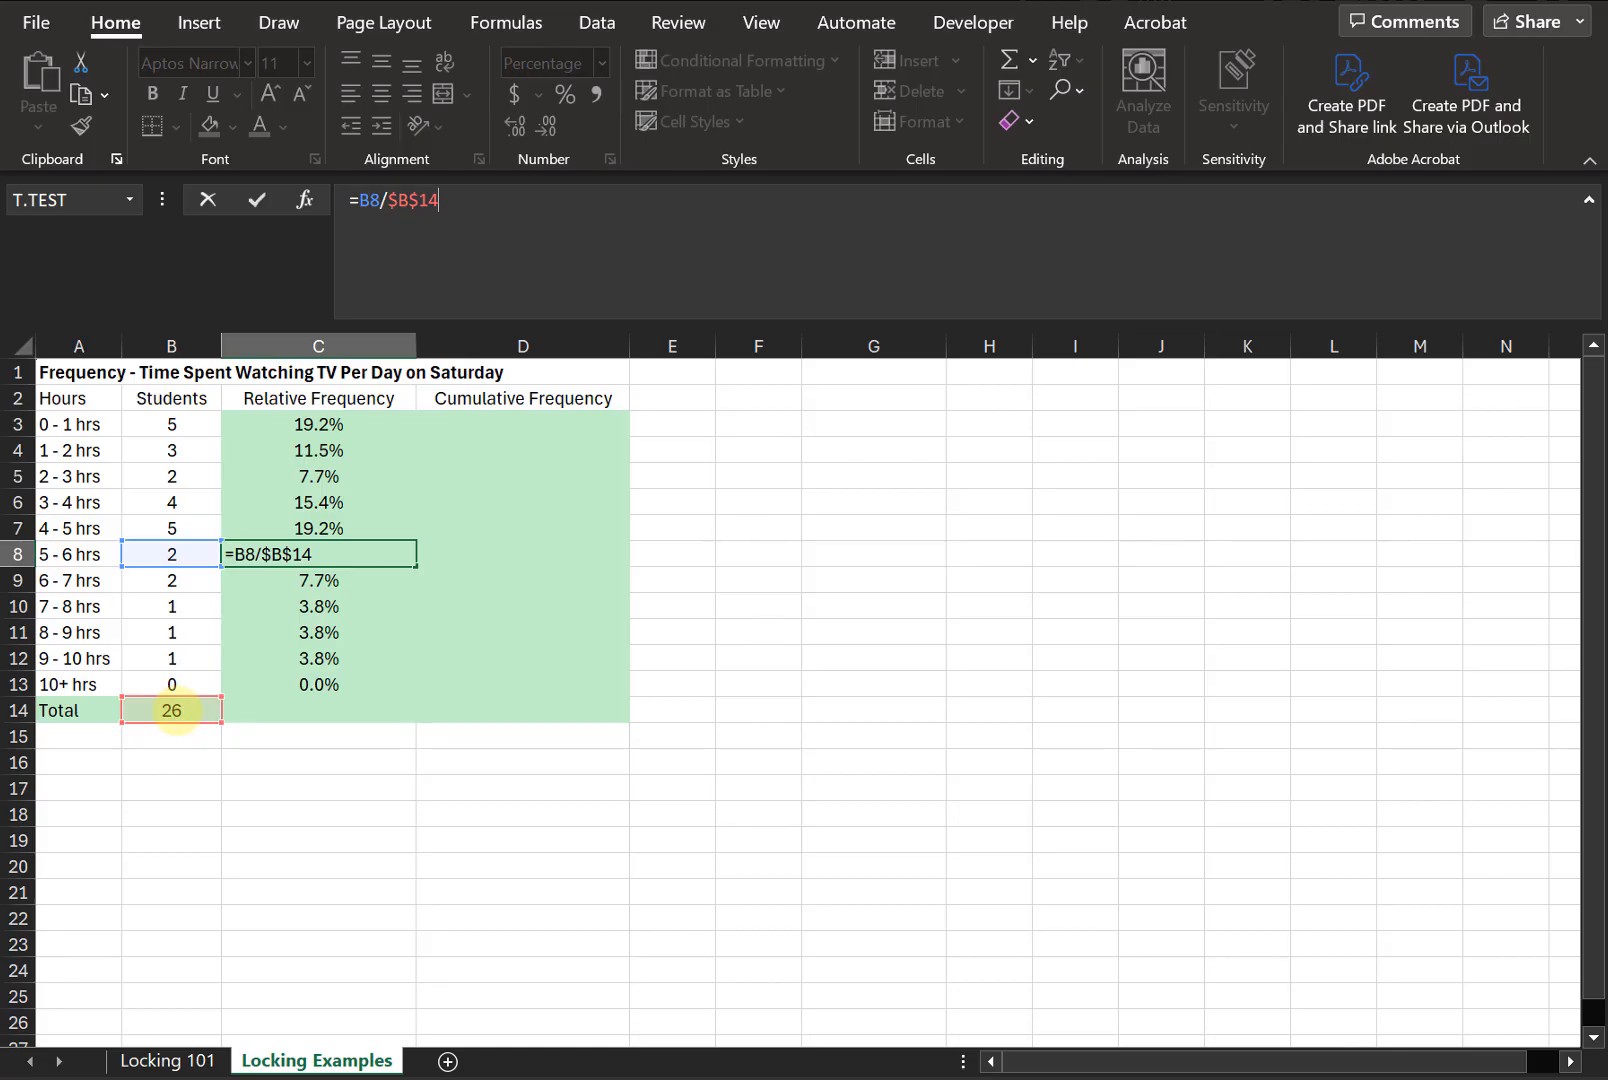
key("ctrl+Return")
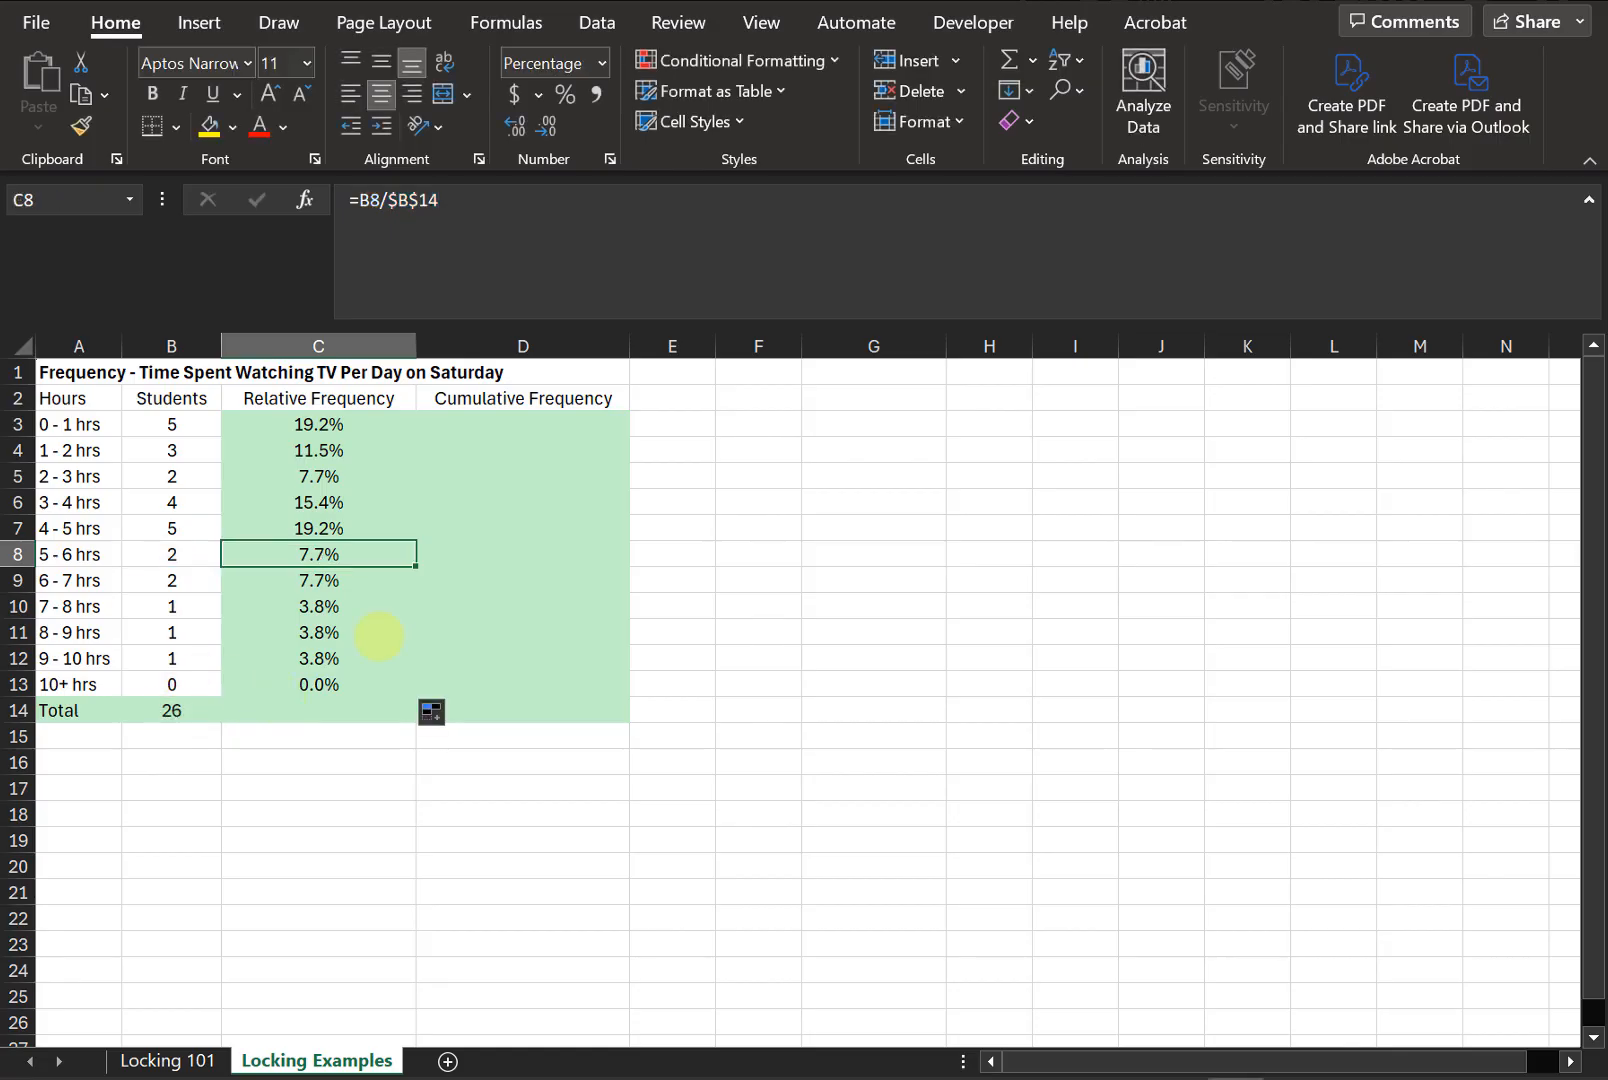
- In D3, enter a cumulative frequency formula equal to the relative frequency in C3
left_click(478, 428)
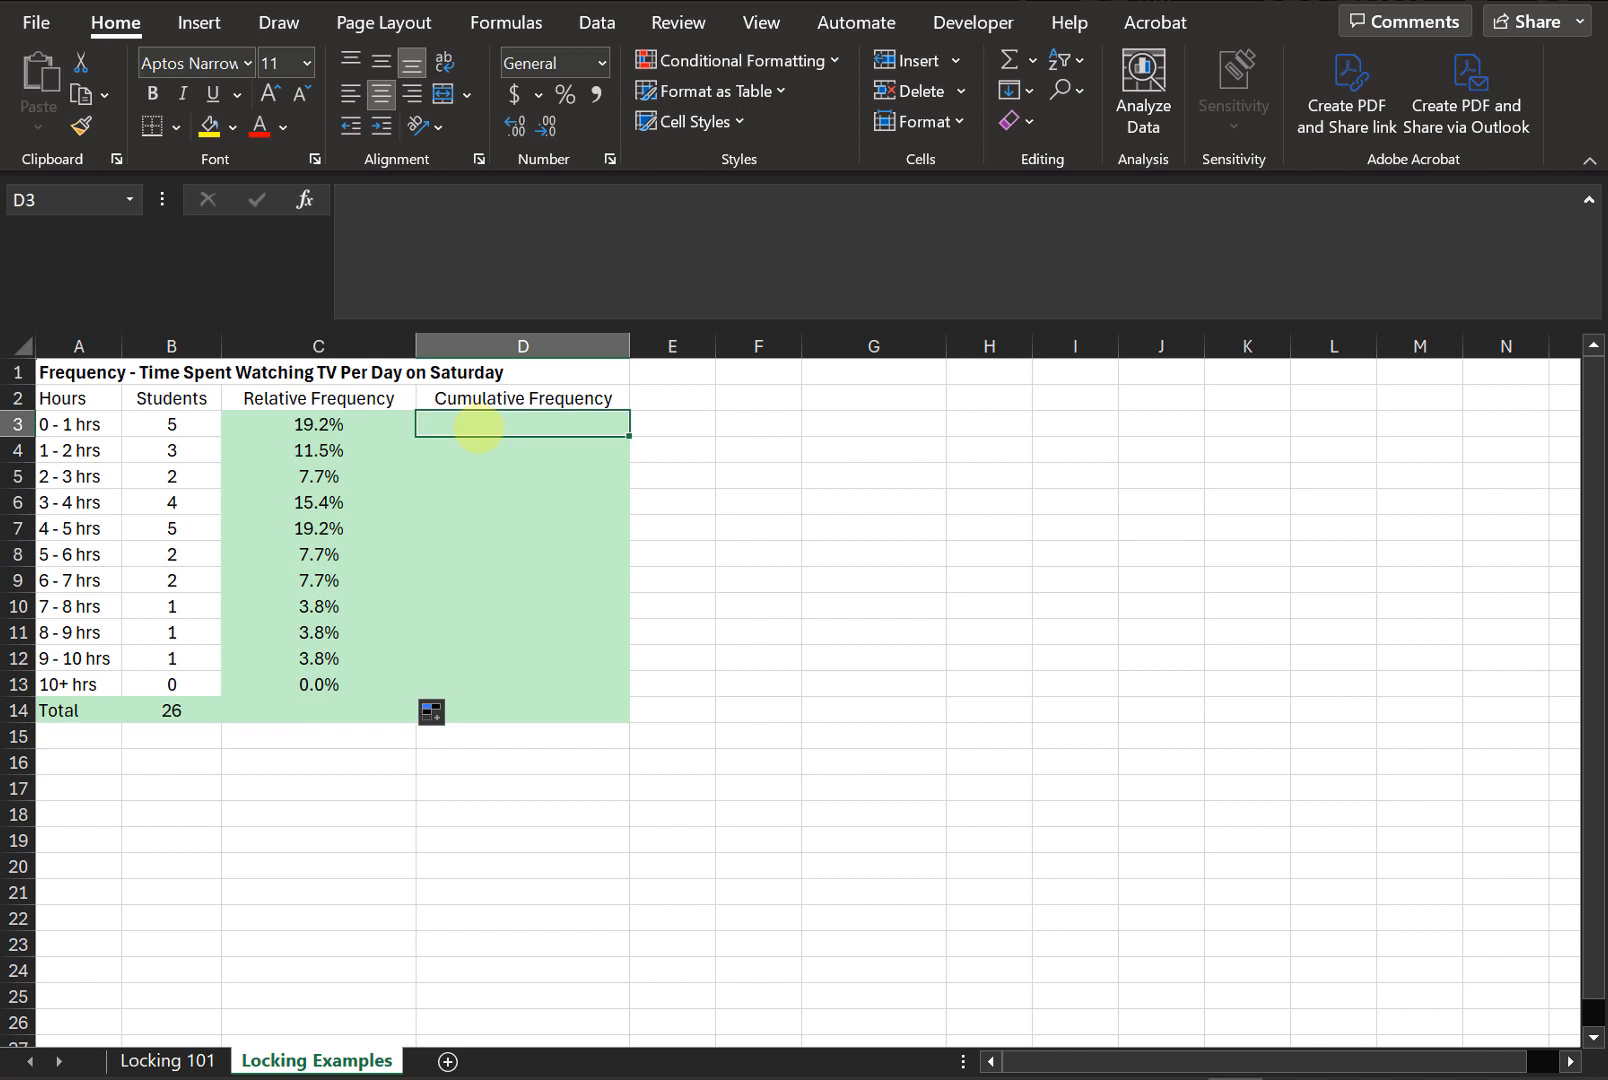
type("=")
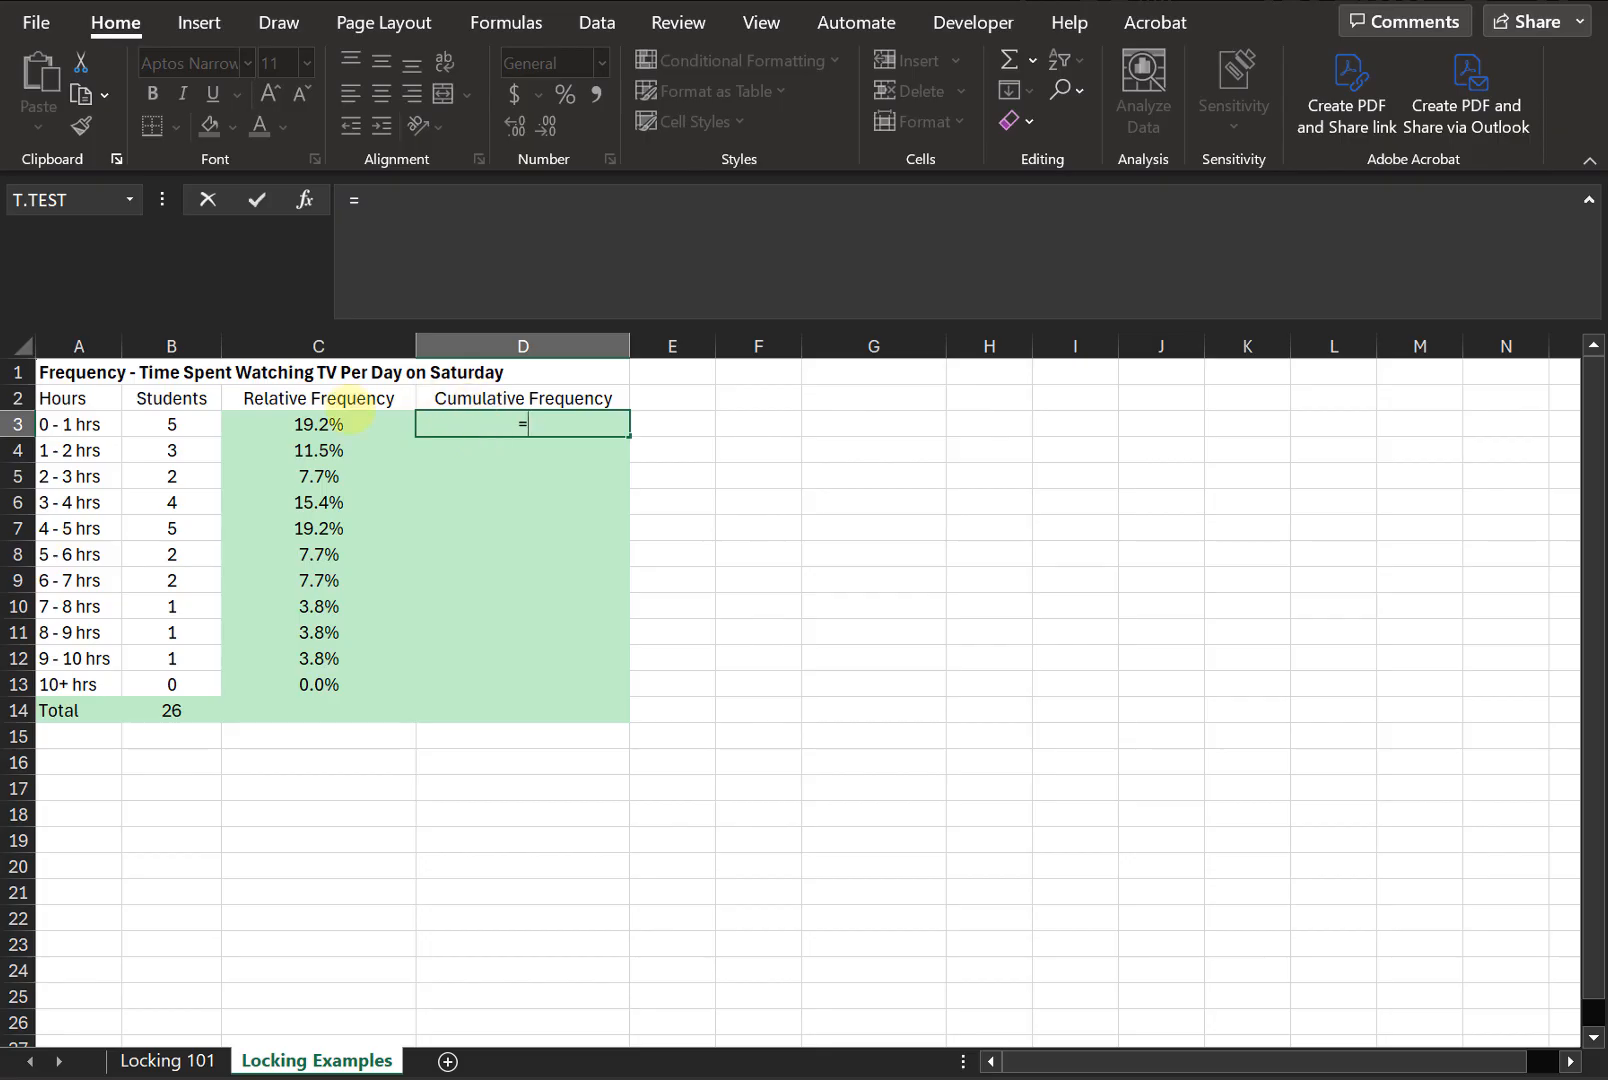
left_click(317, 425)
key("Return")
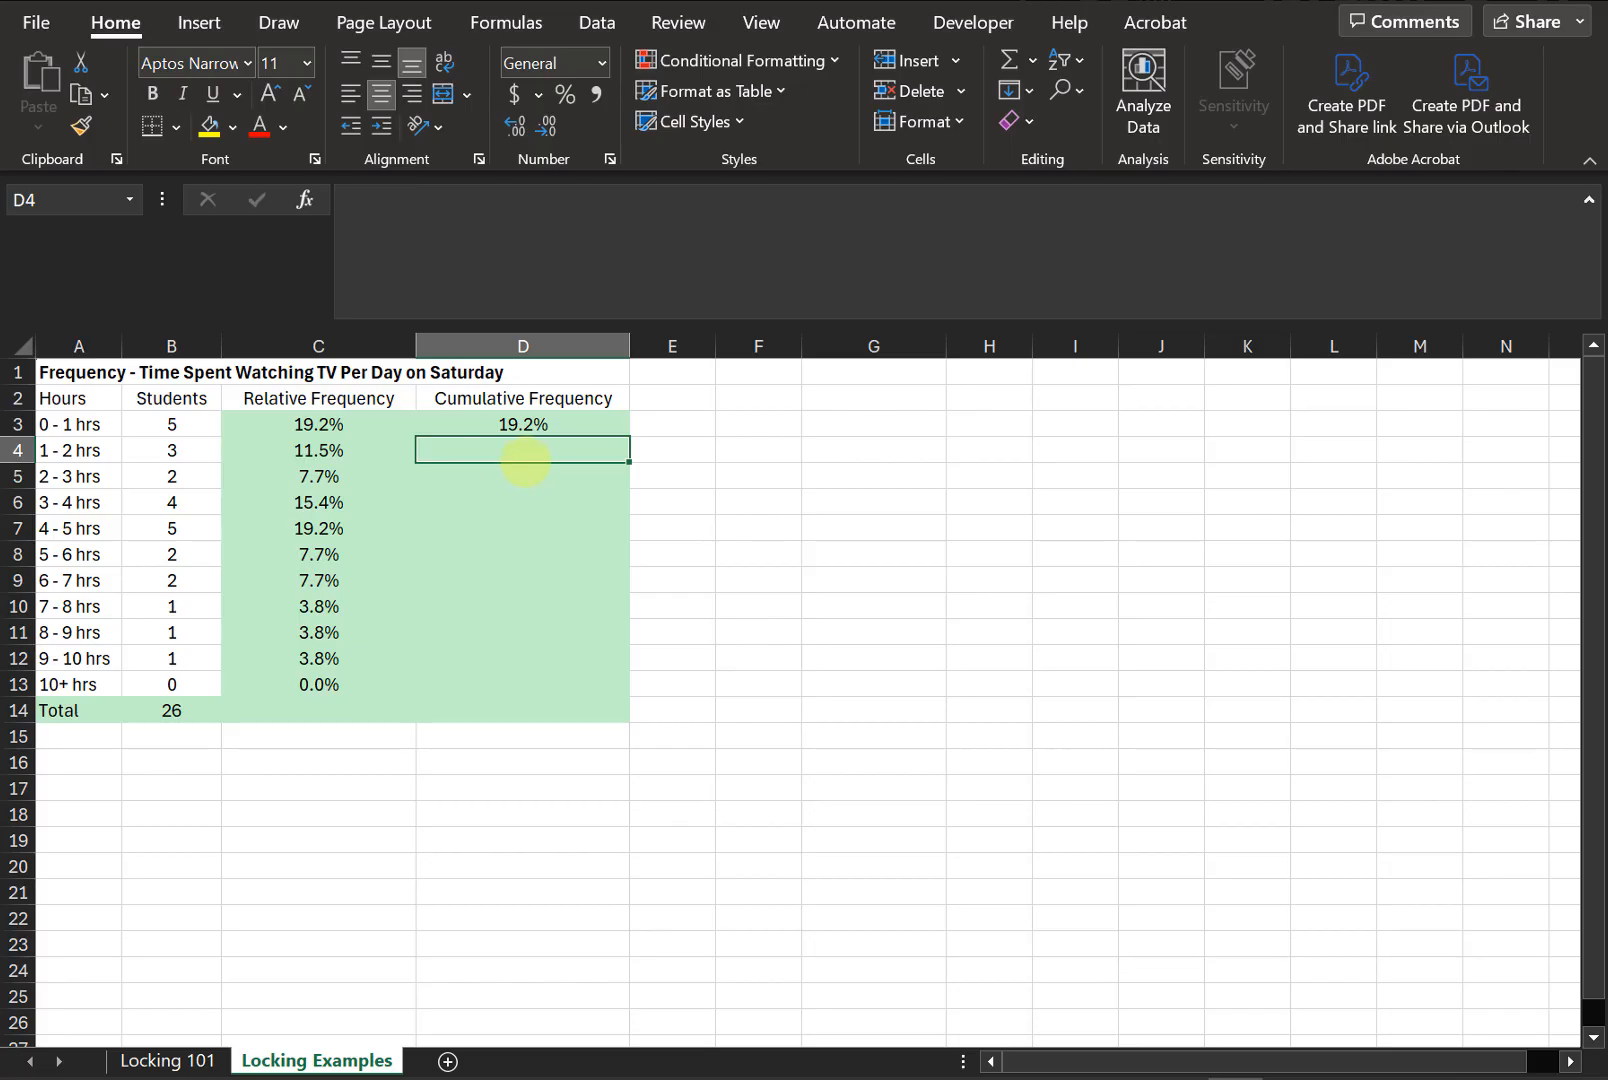
- In D4, enter a cumulative frequency formula adding D3 to C4
type("=")
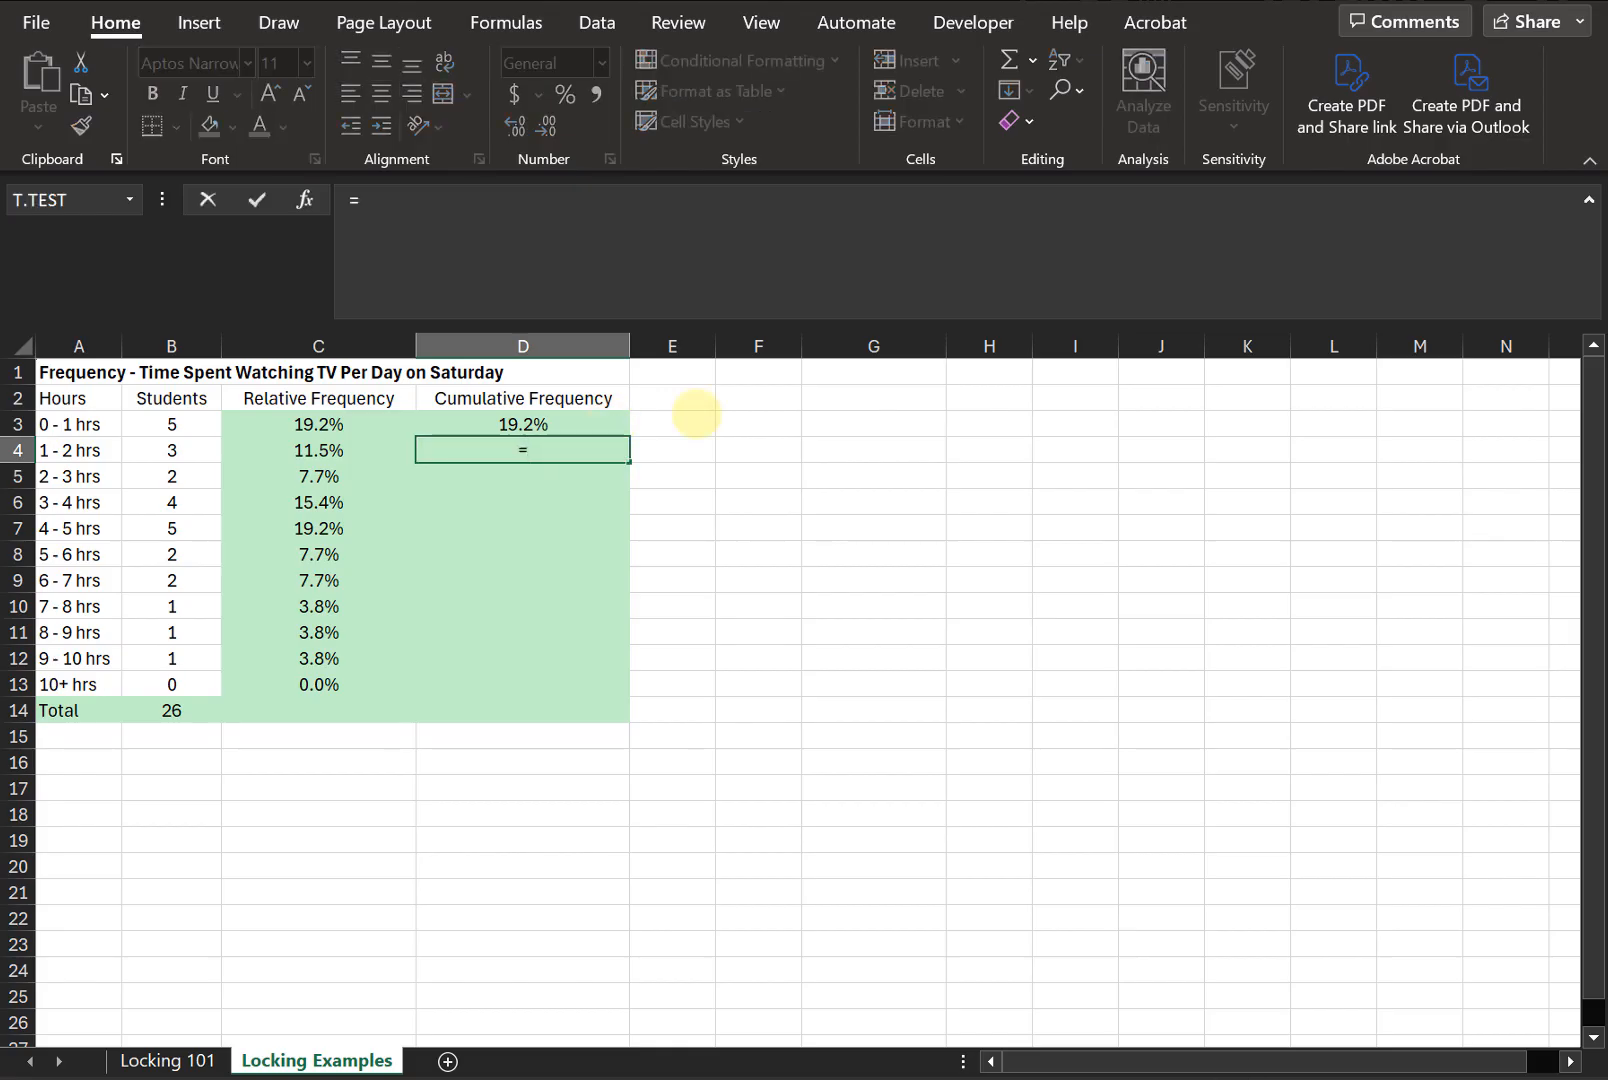
left_click(497, 424)
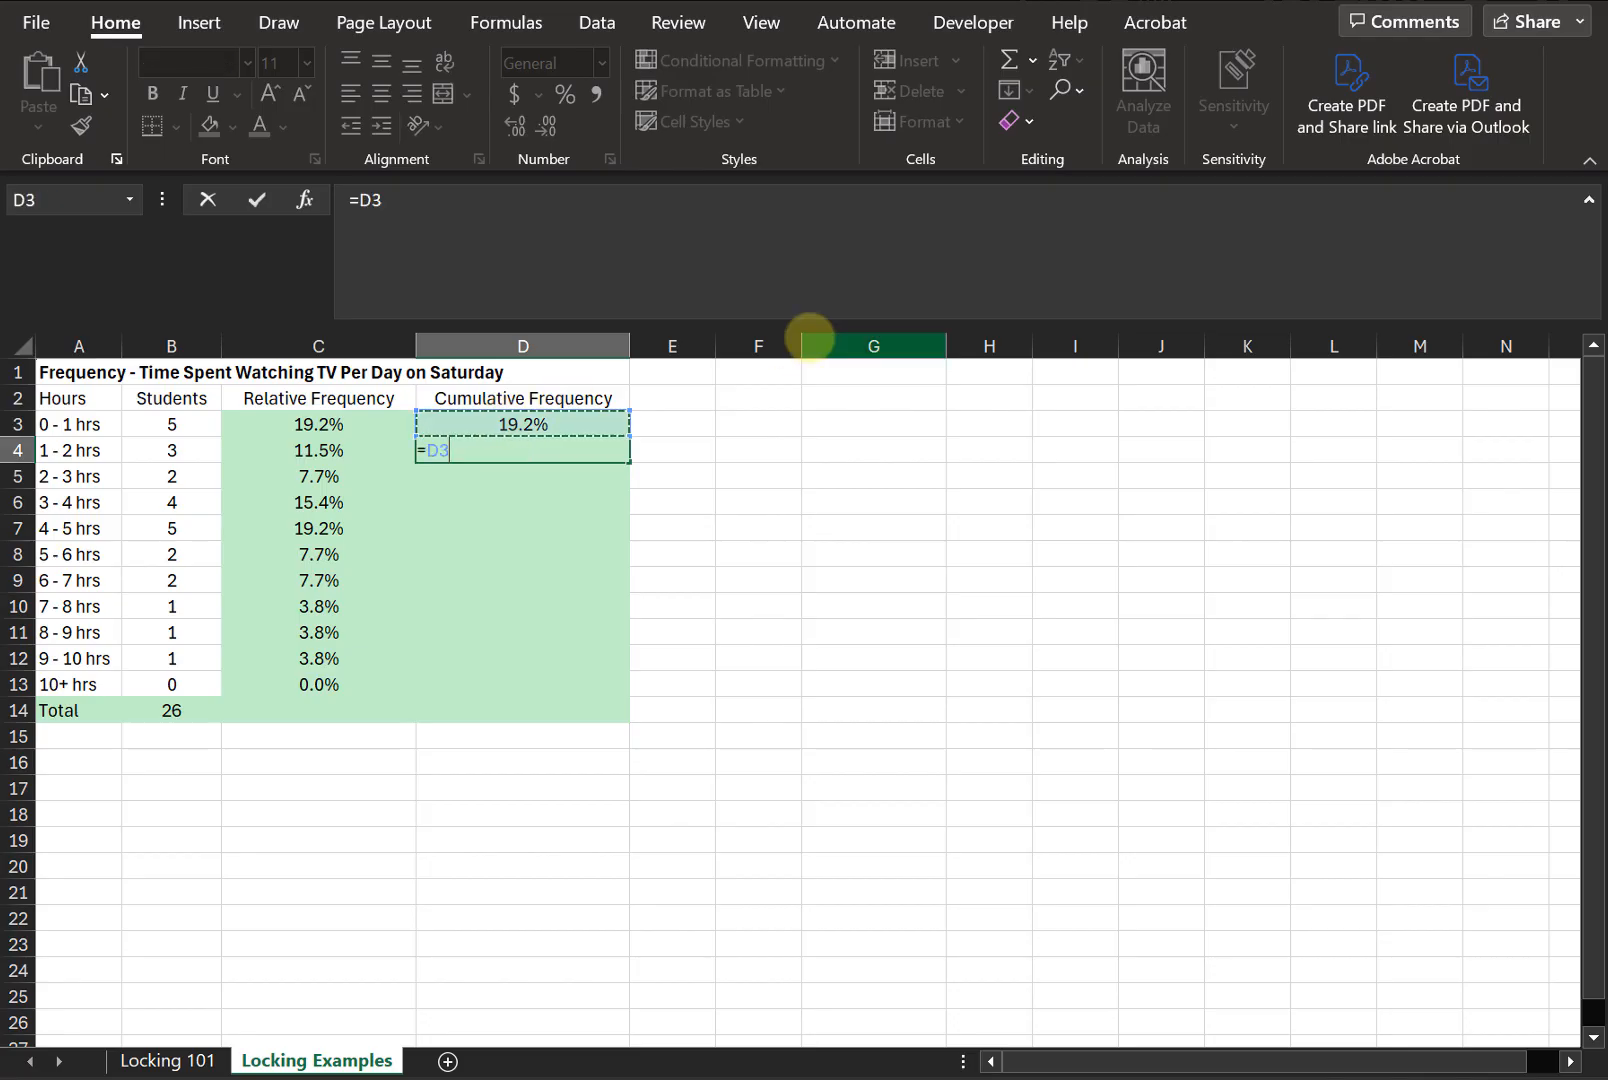
type("+")
left_click(320, 450)
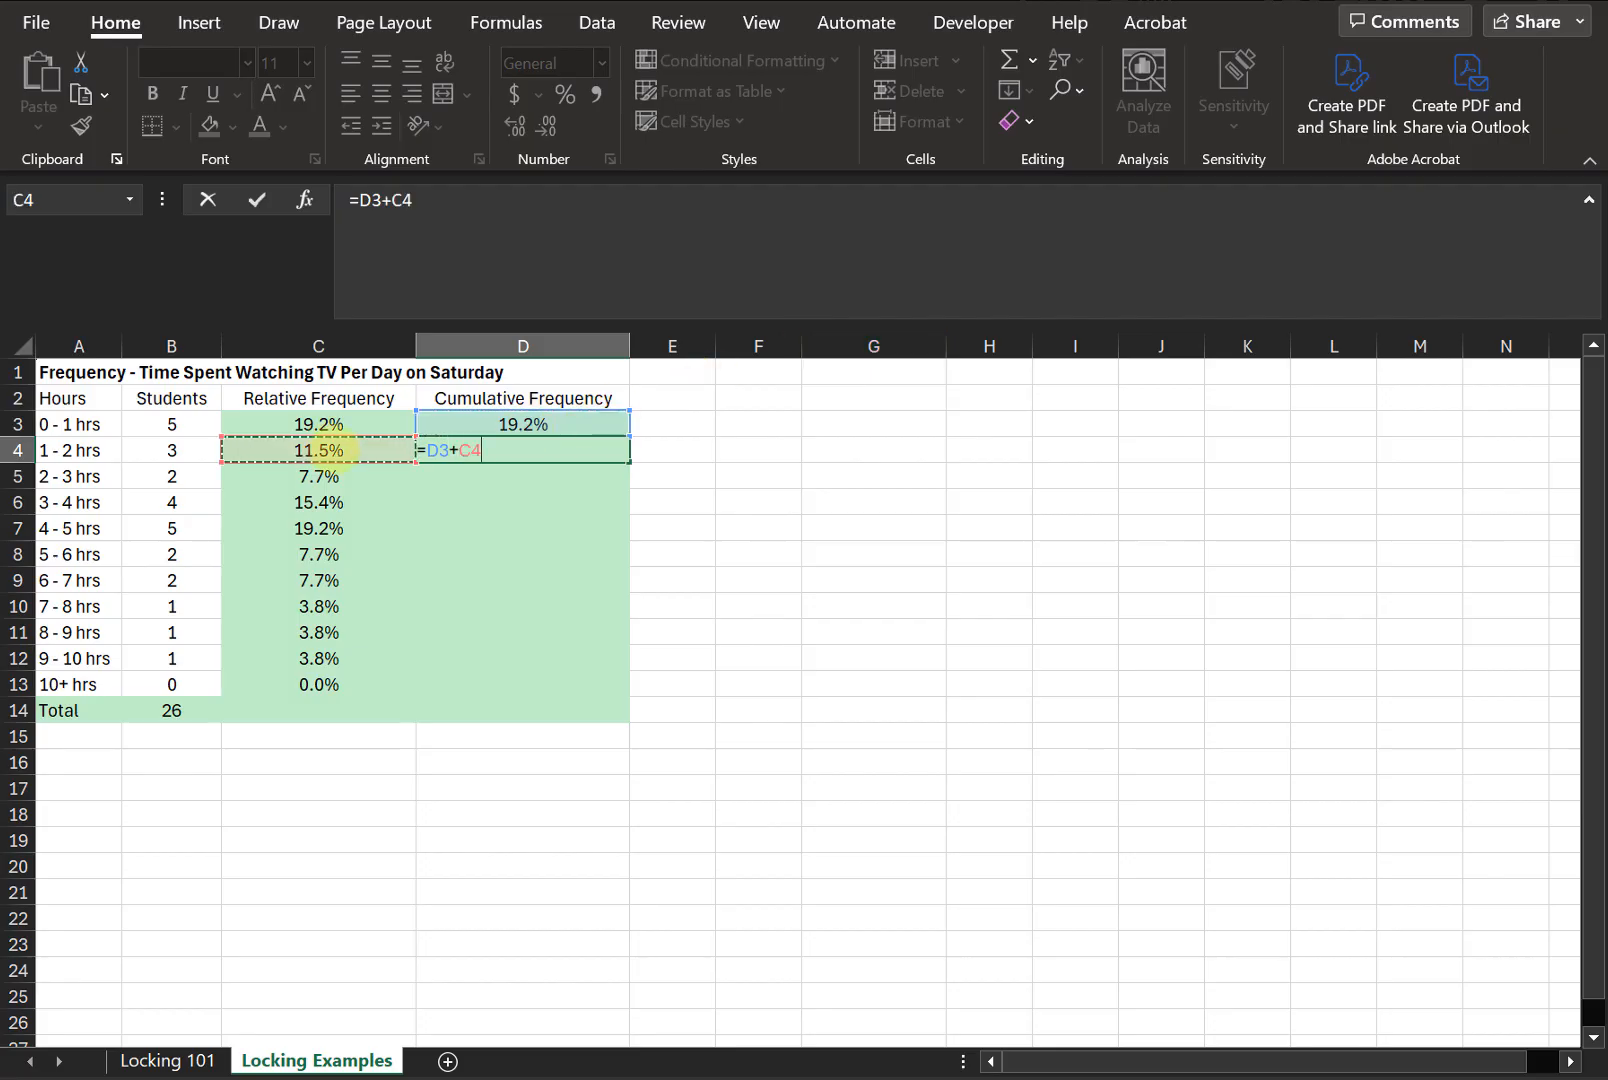
key("Return")
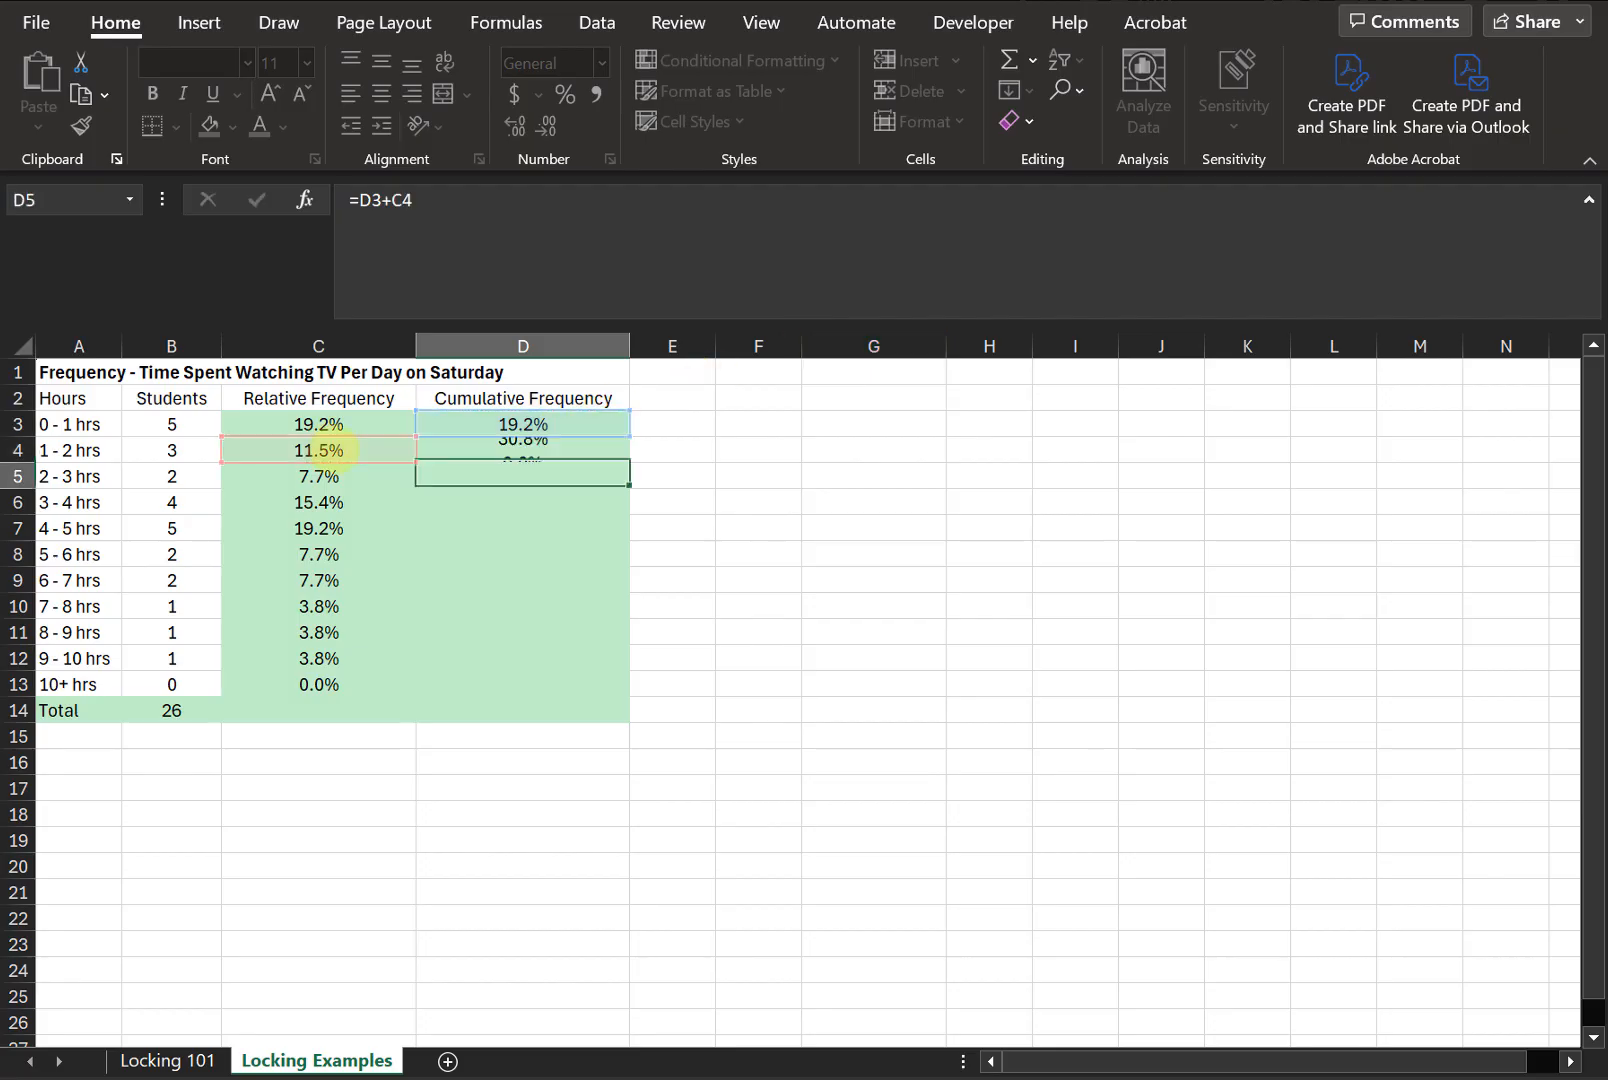
- Fill D4's cumulative frequency formula down through D13
left_click(548, 446)
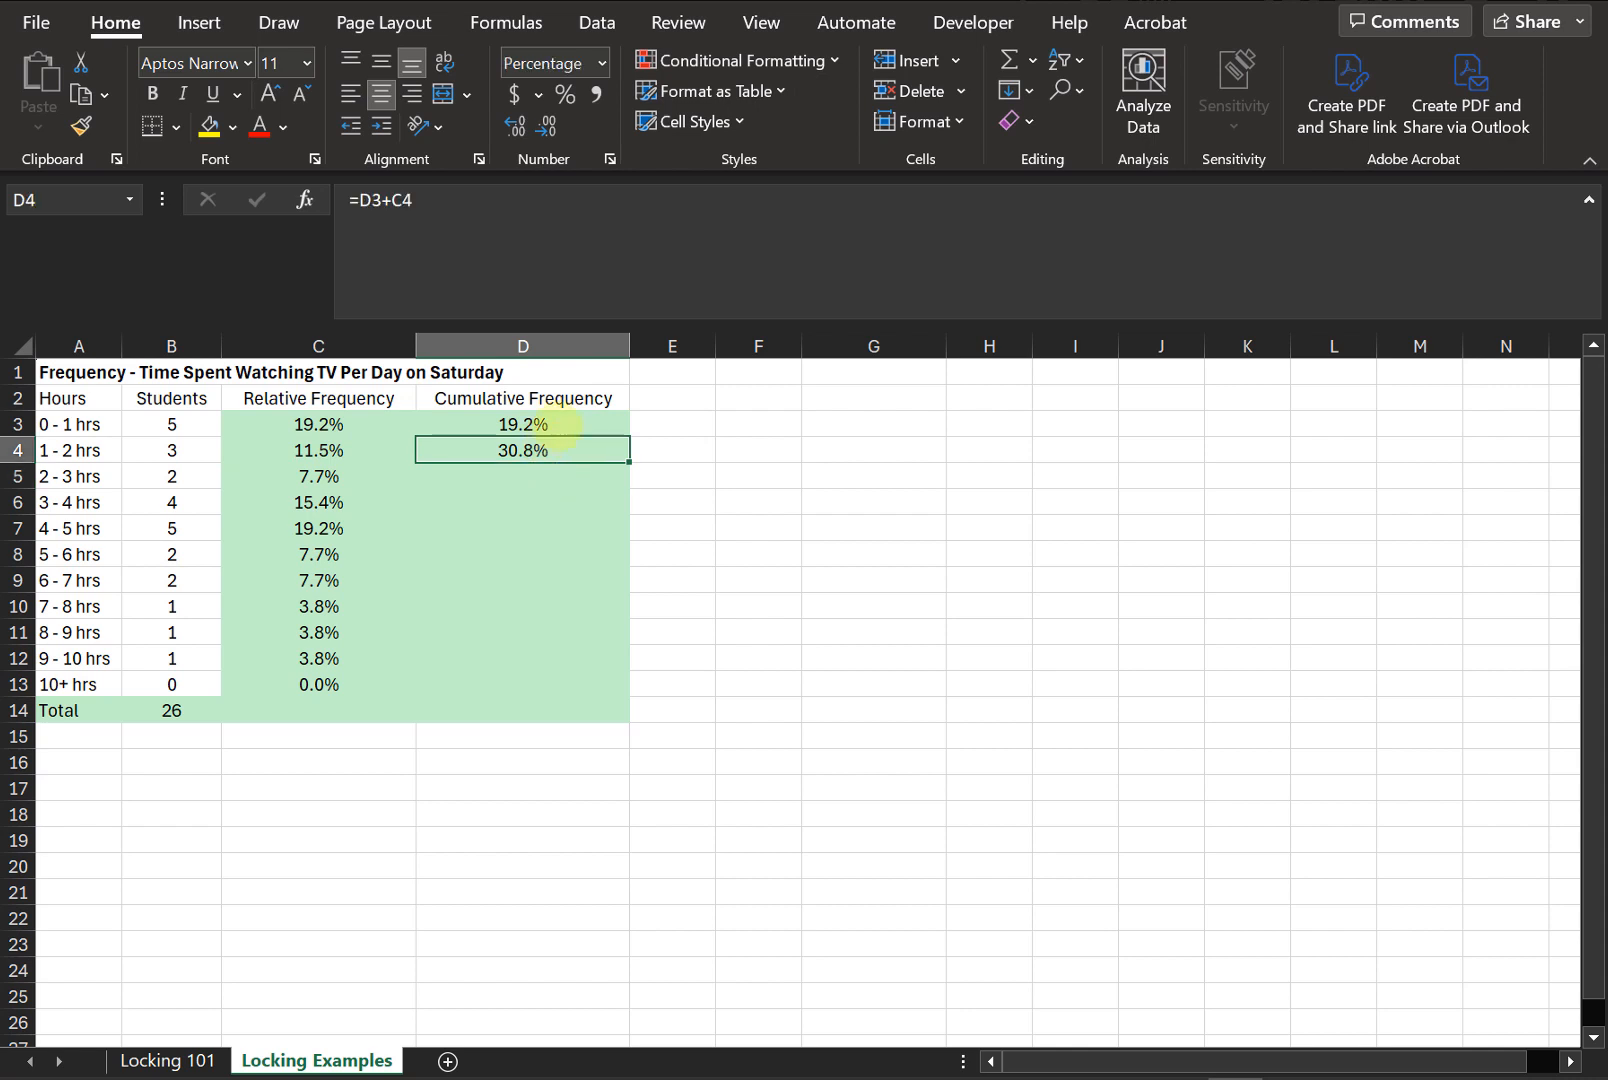
left_click_drag(629, 461, 621, 690)
left_click(548, 580)
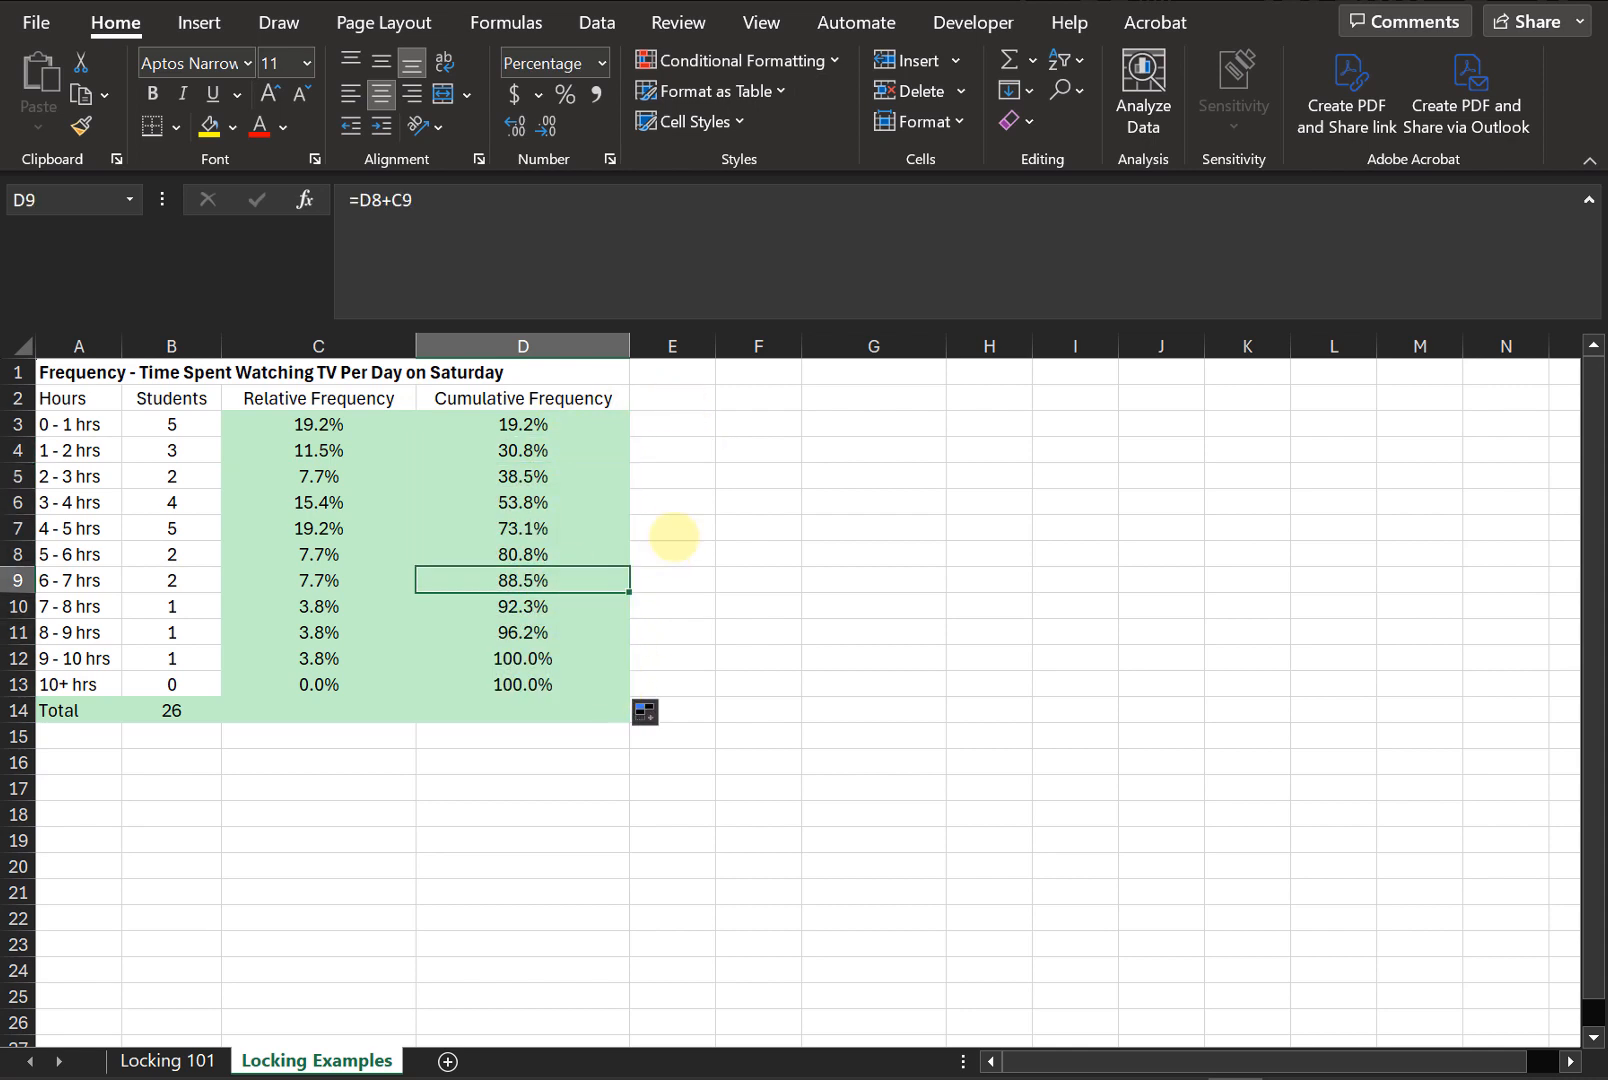
left_click(458, 238)
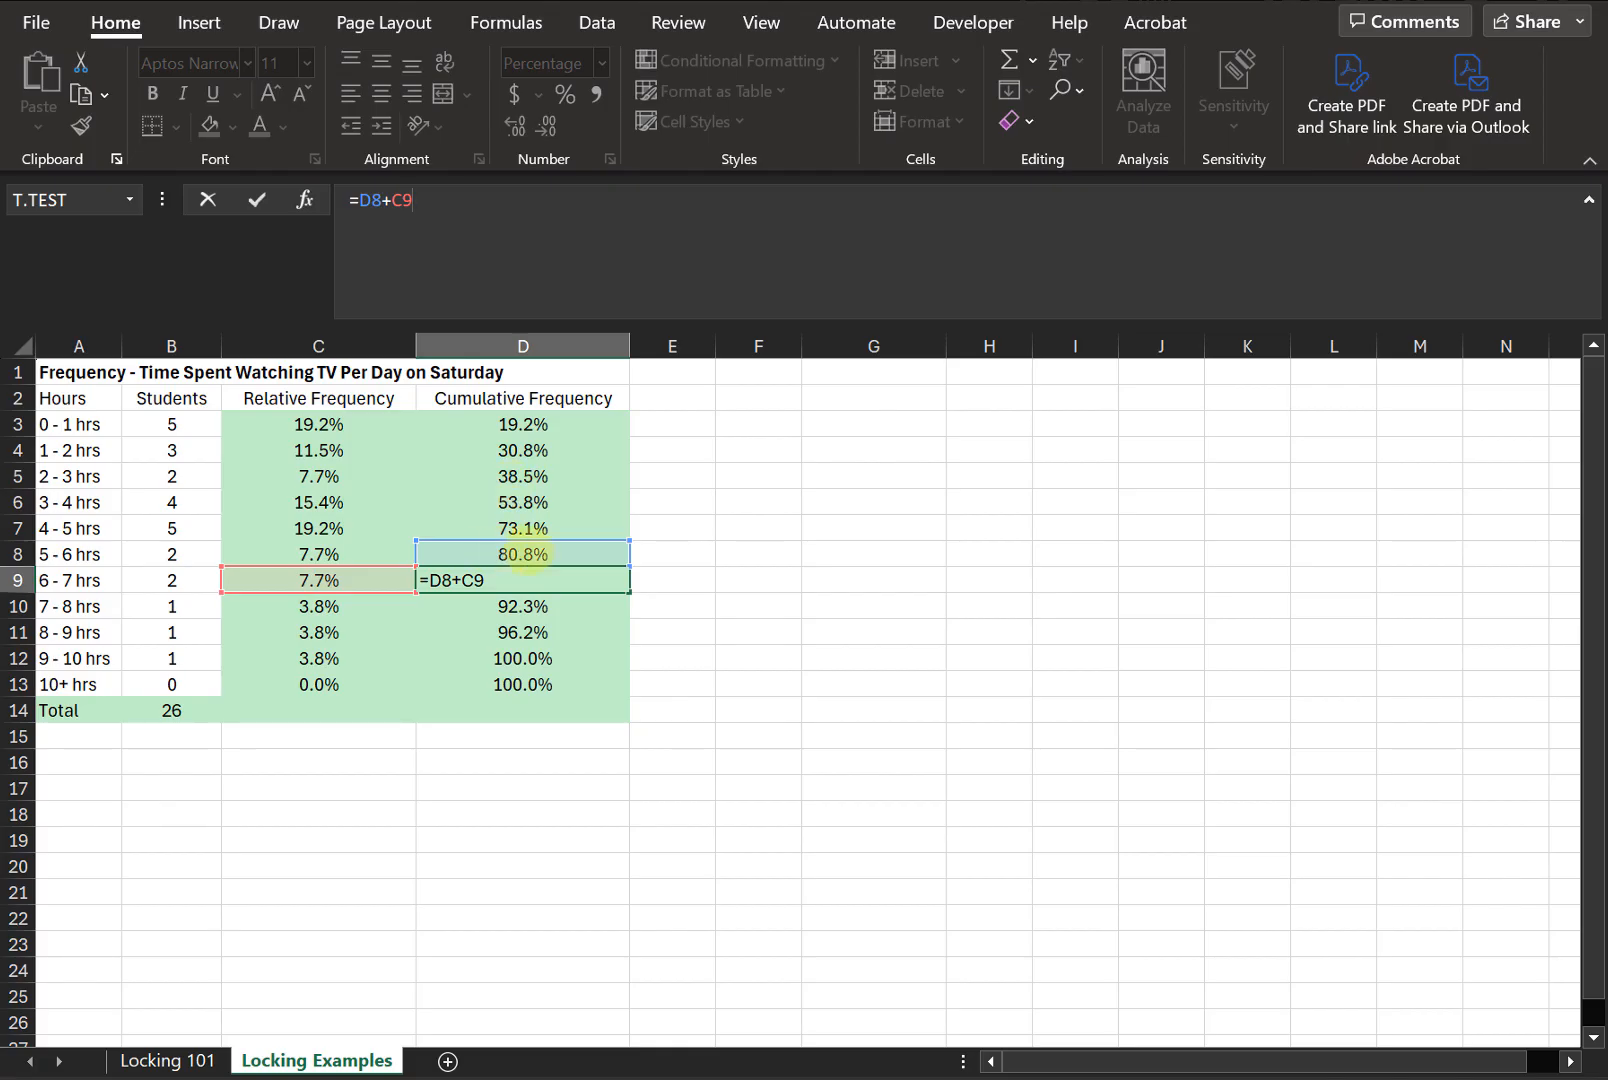
key("ctrl+Return")
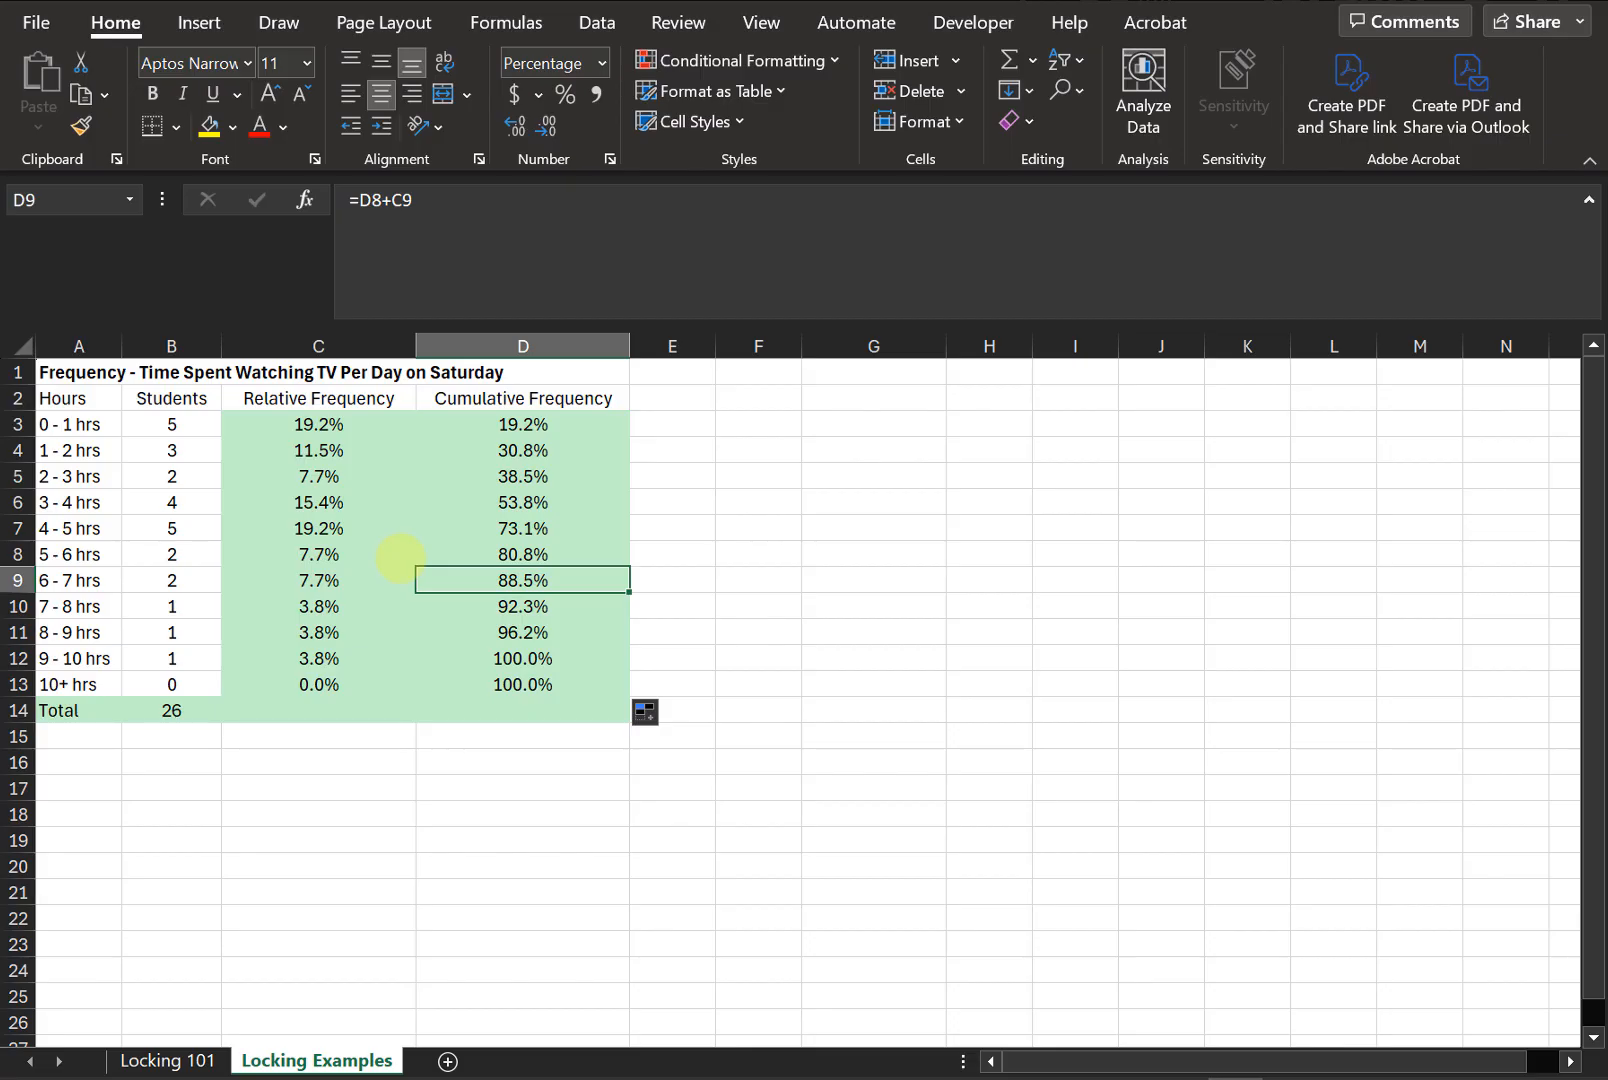
- Review the cumulative frequency formulas in D3 through D6 and the table's heading cells
left_click(568, 425)
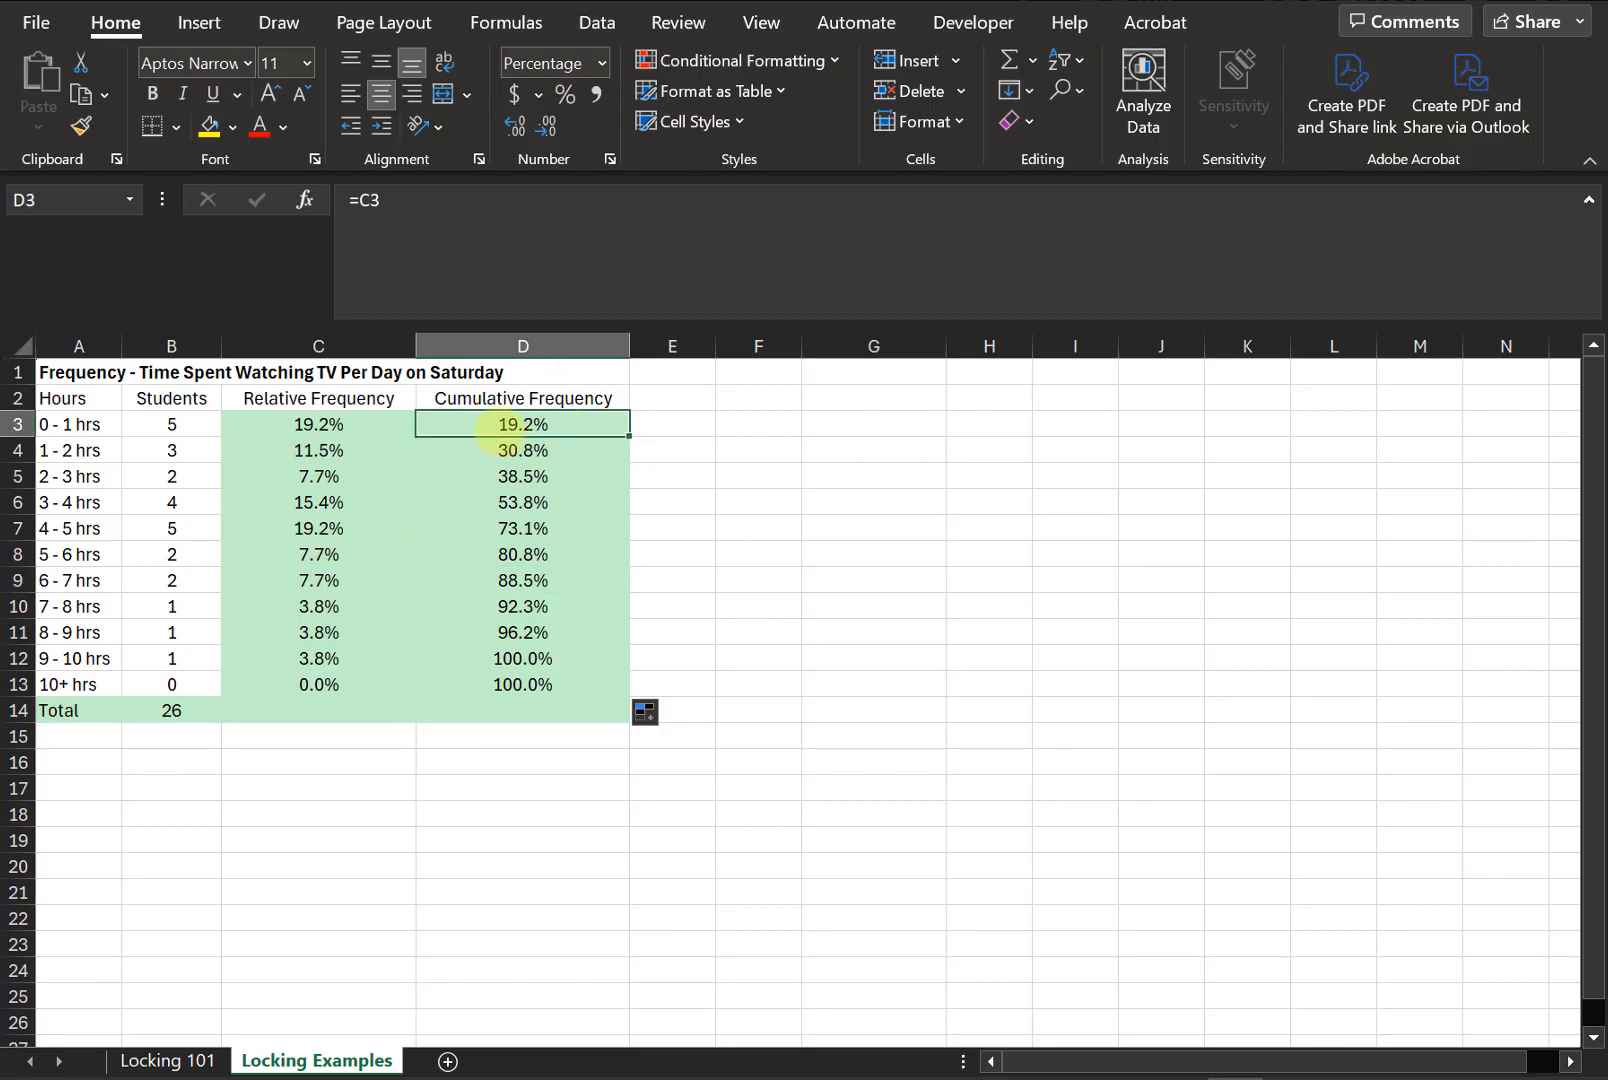
left_click(534, 448)
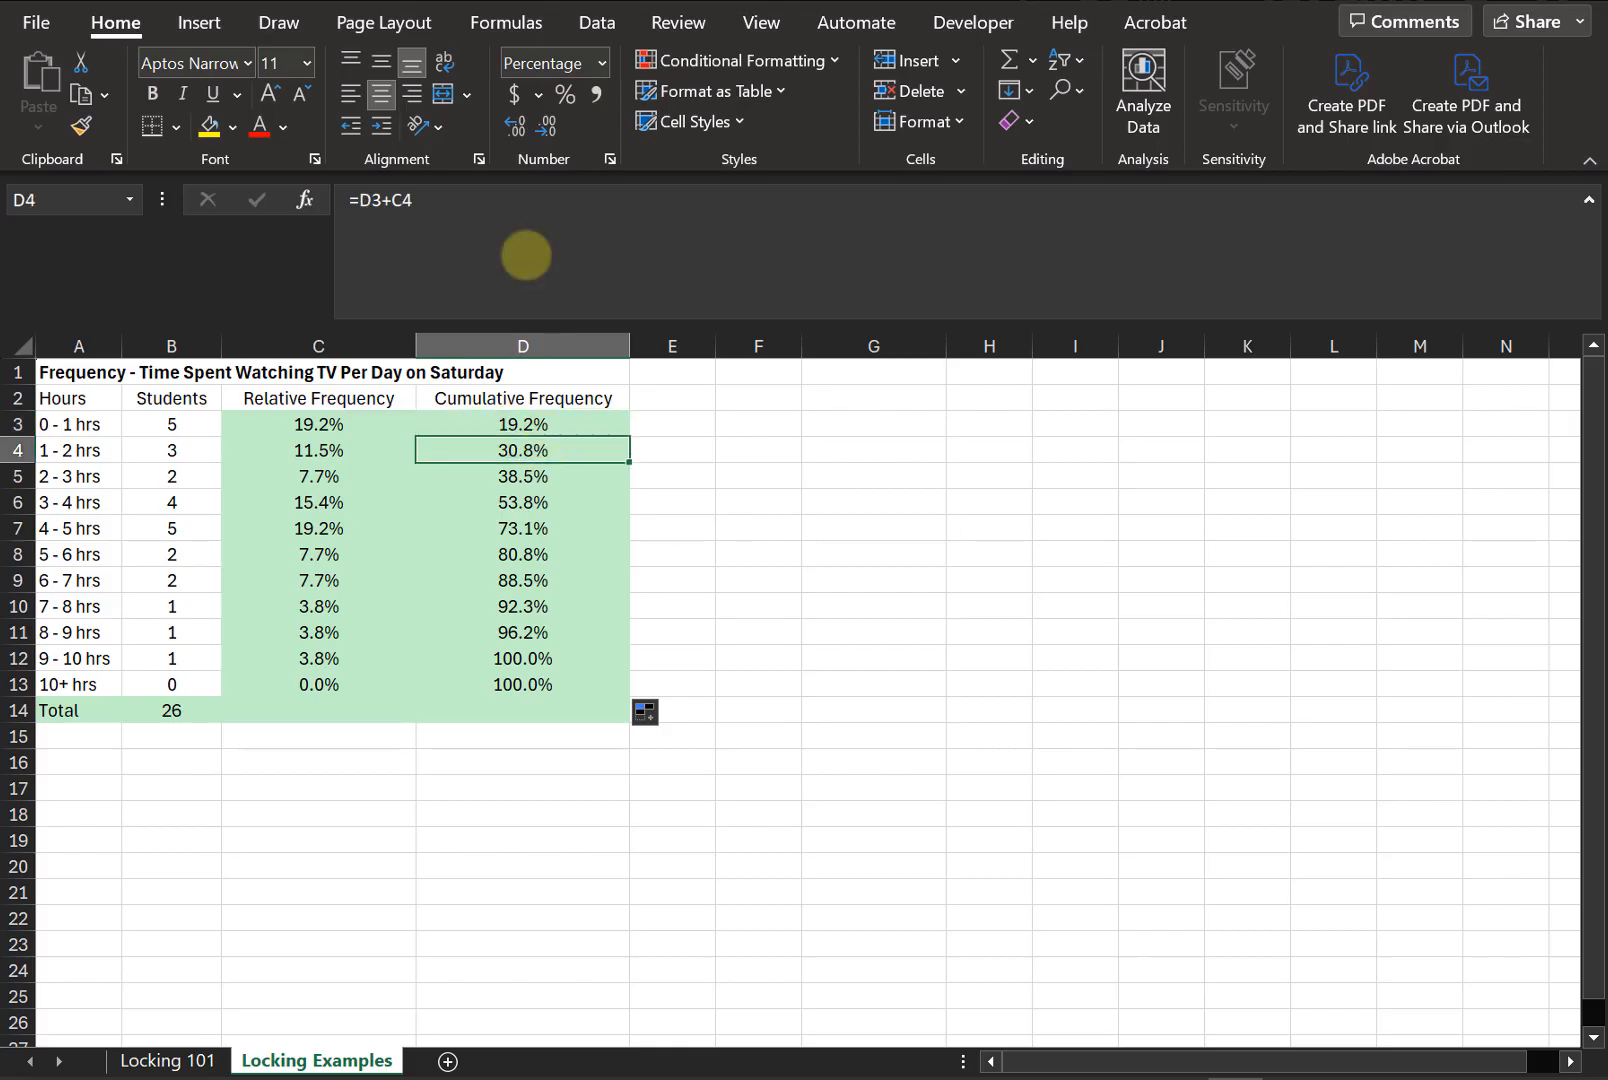
left_click(526, 256)
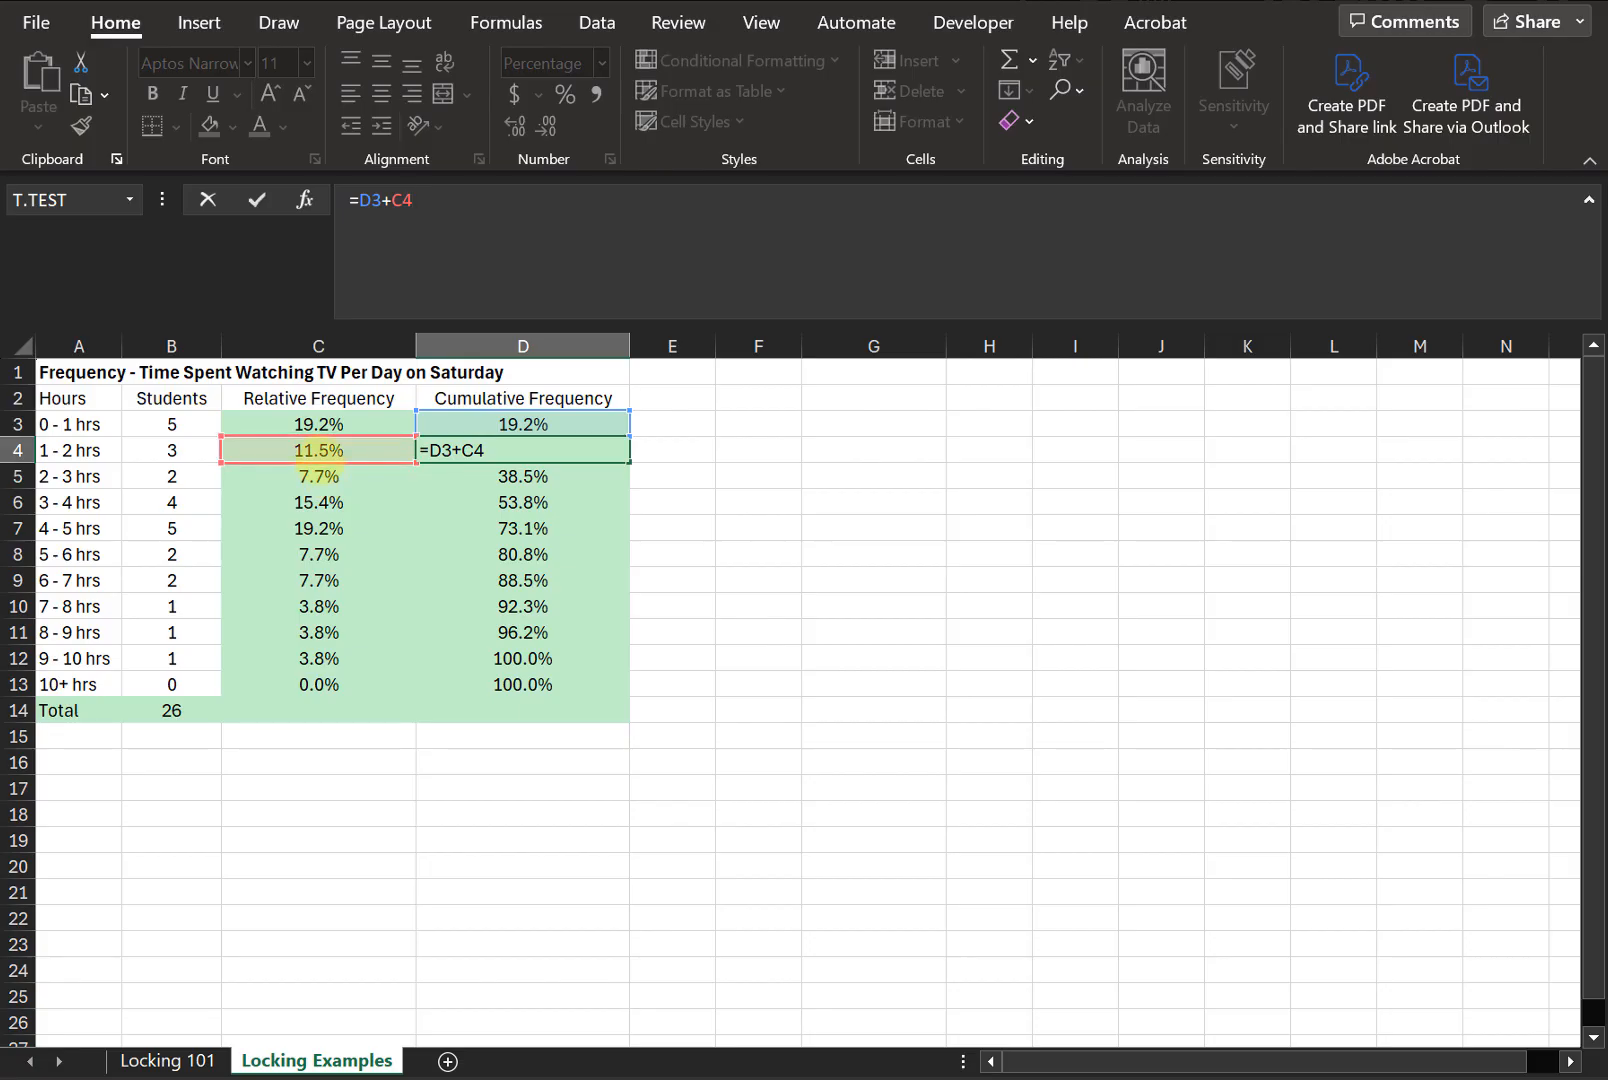
key("Return")
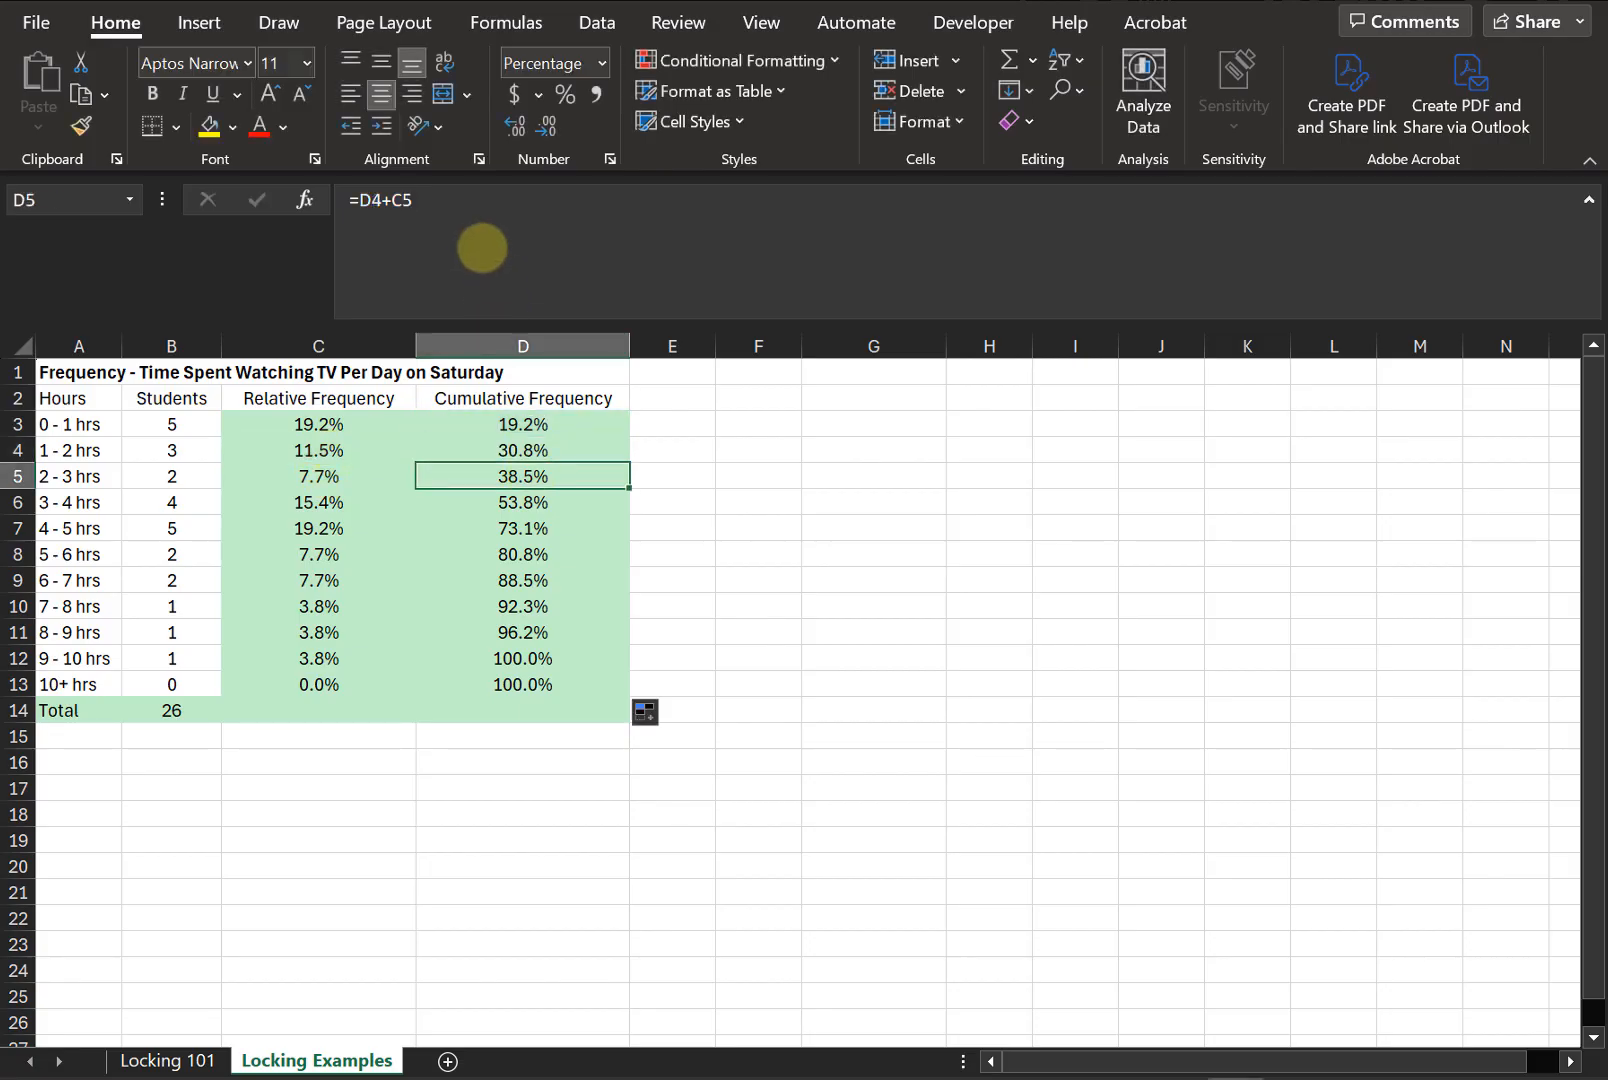
left_click(477, 244)
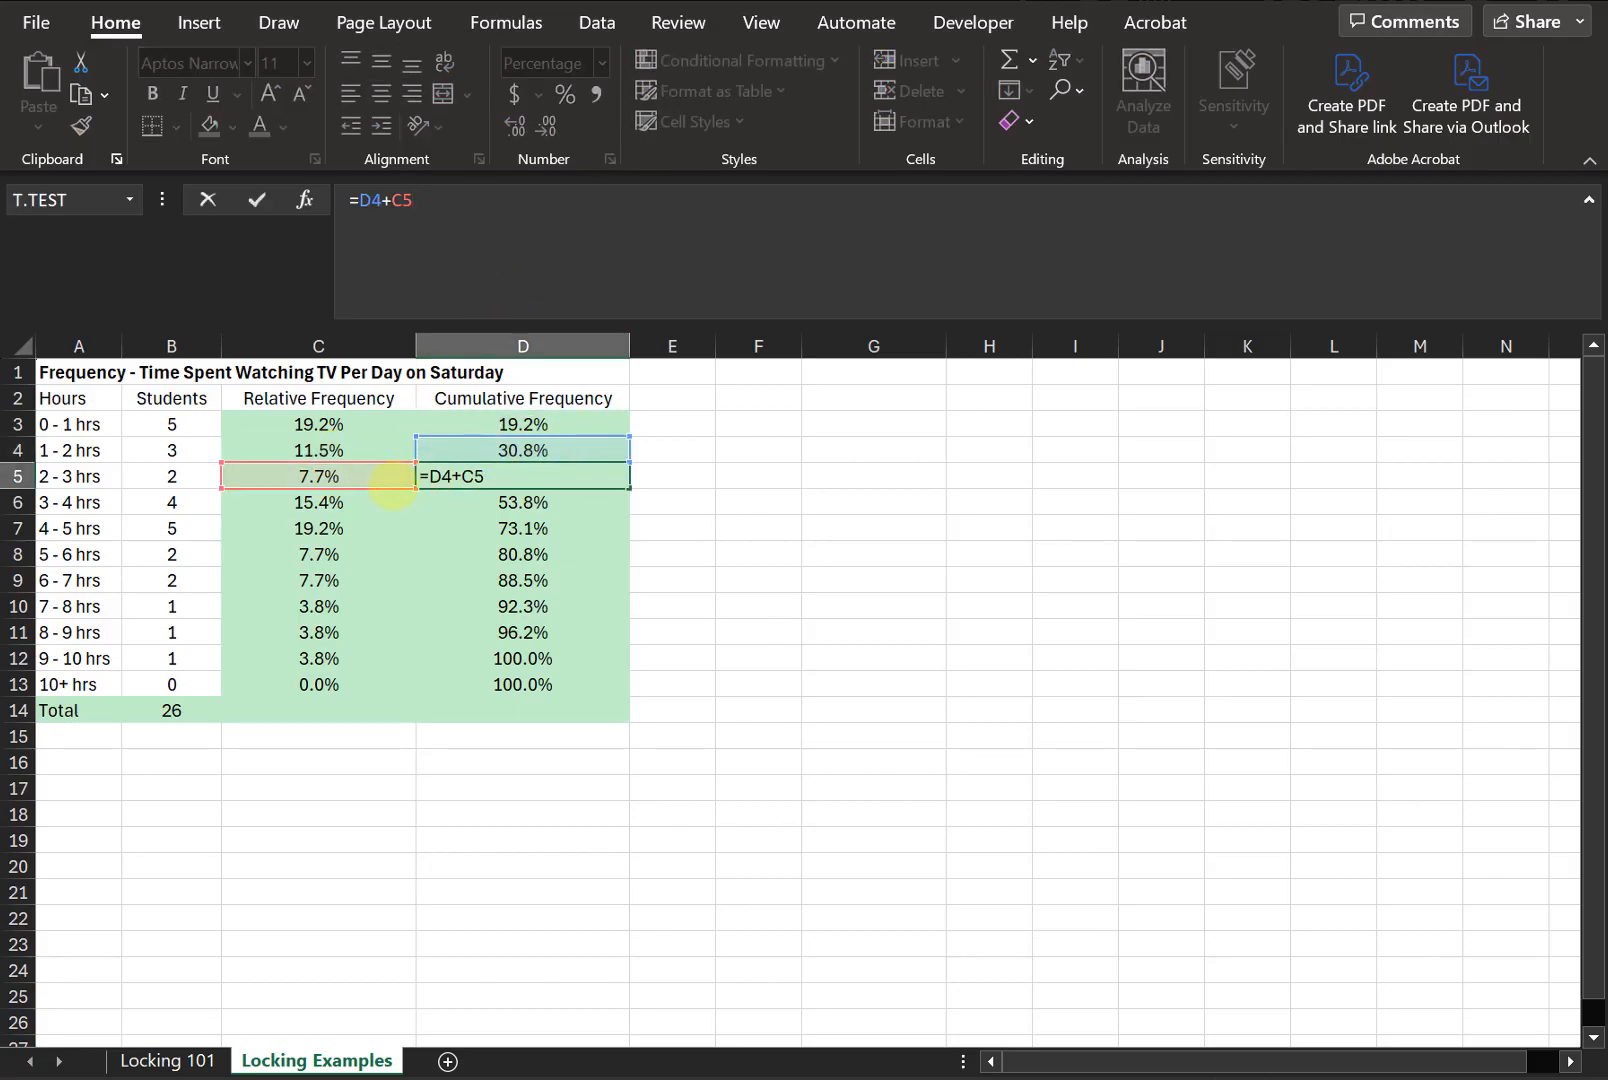
key("Escape")
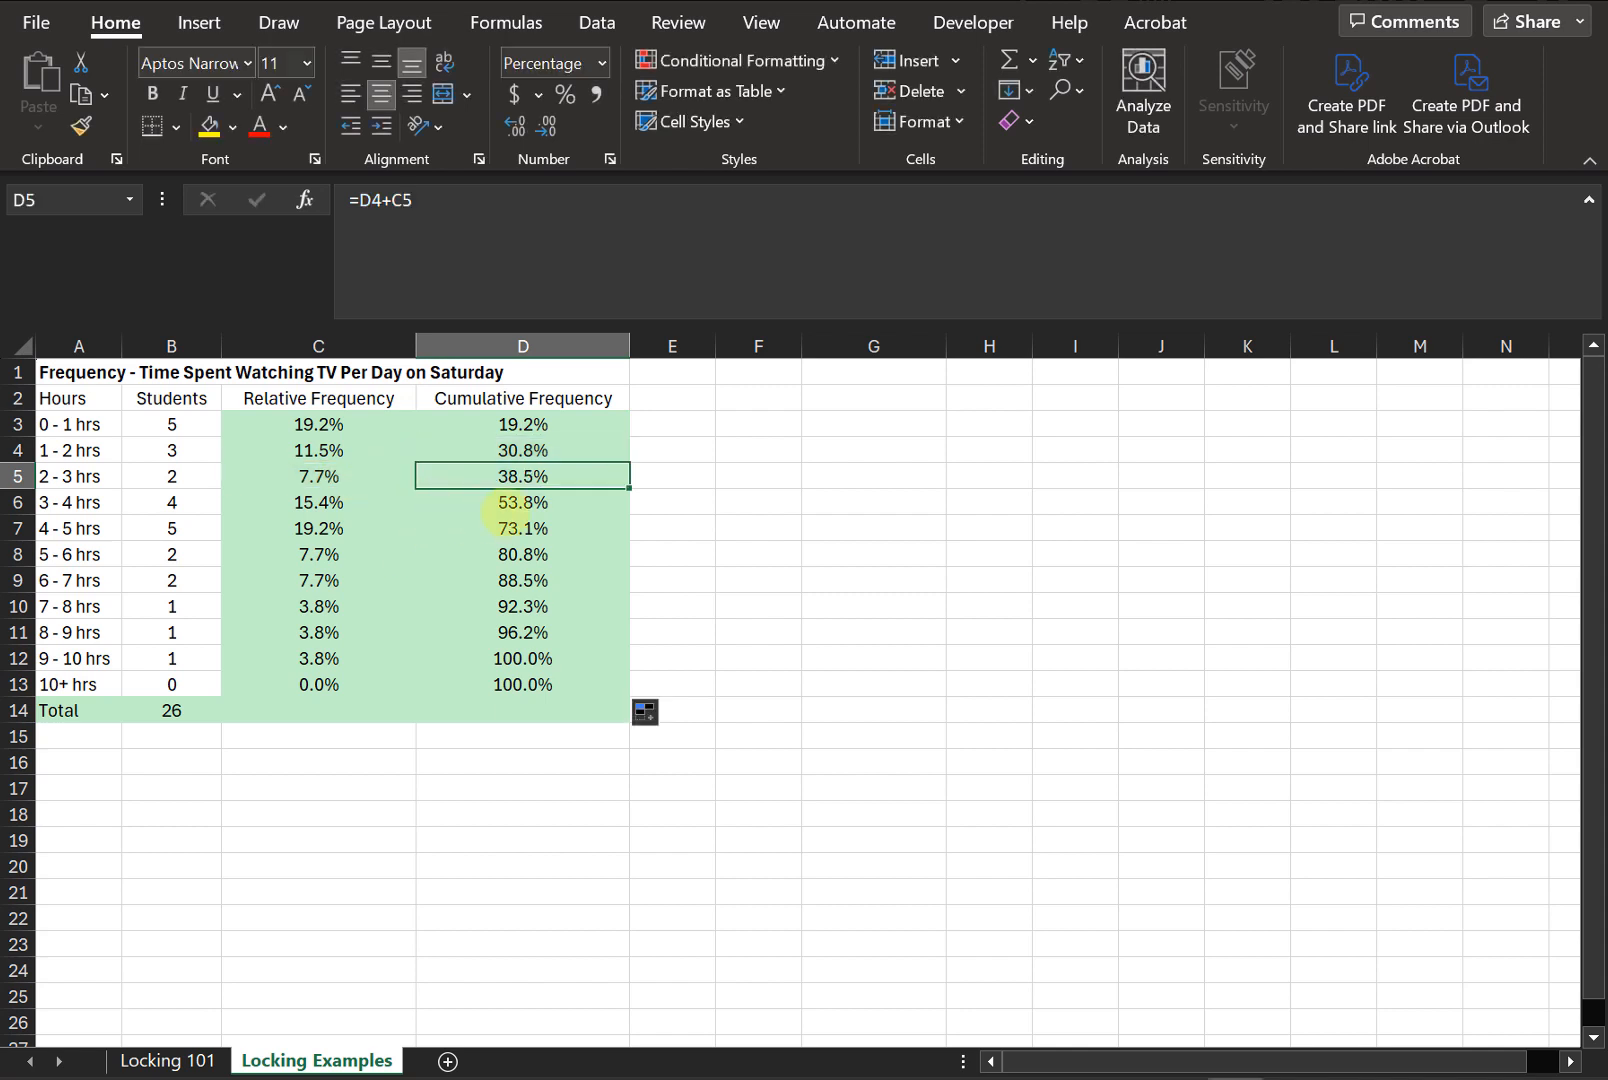
left_click(528, 502)
left_click(492, 266)
key("ctrl+Return")
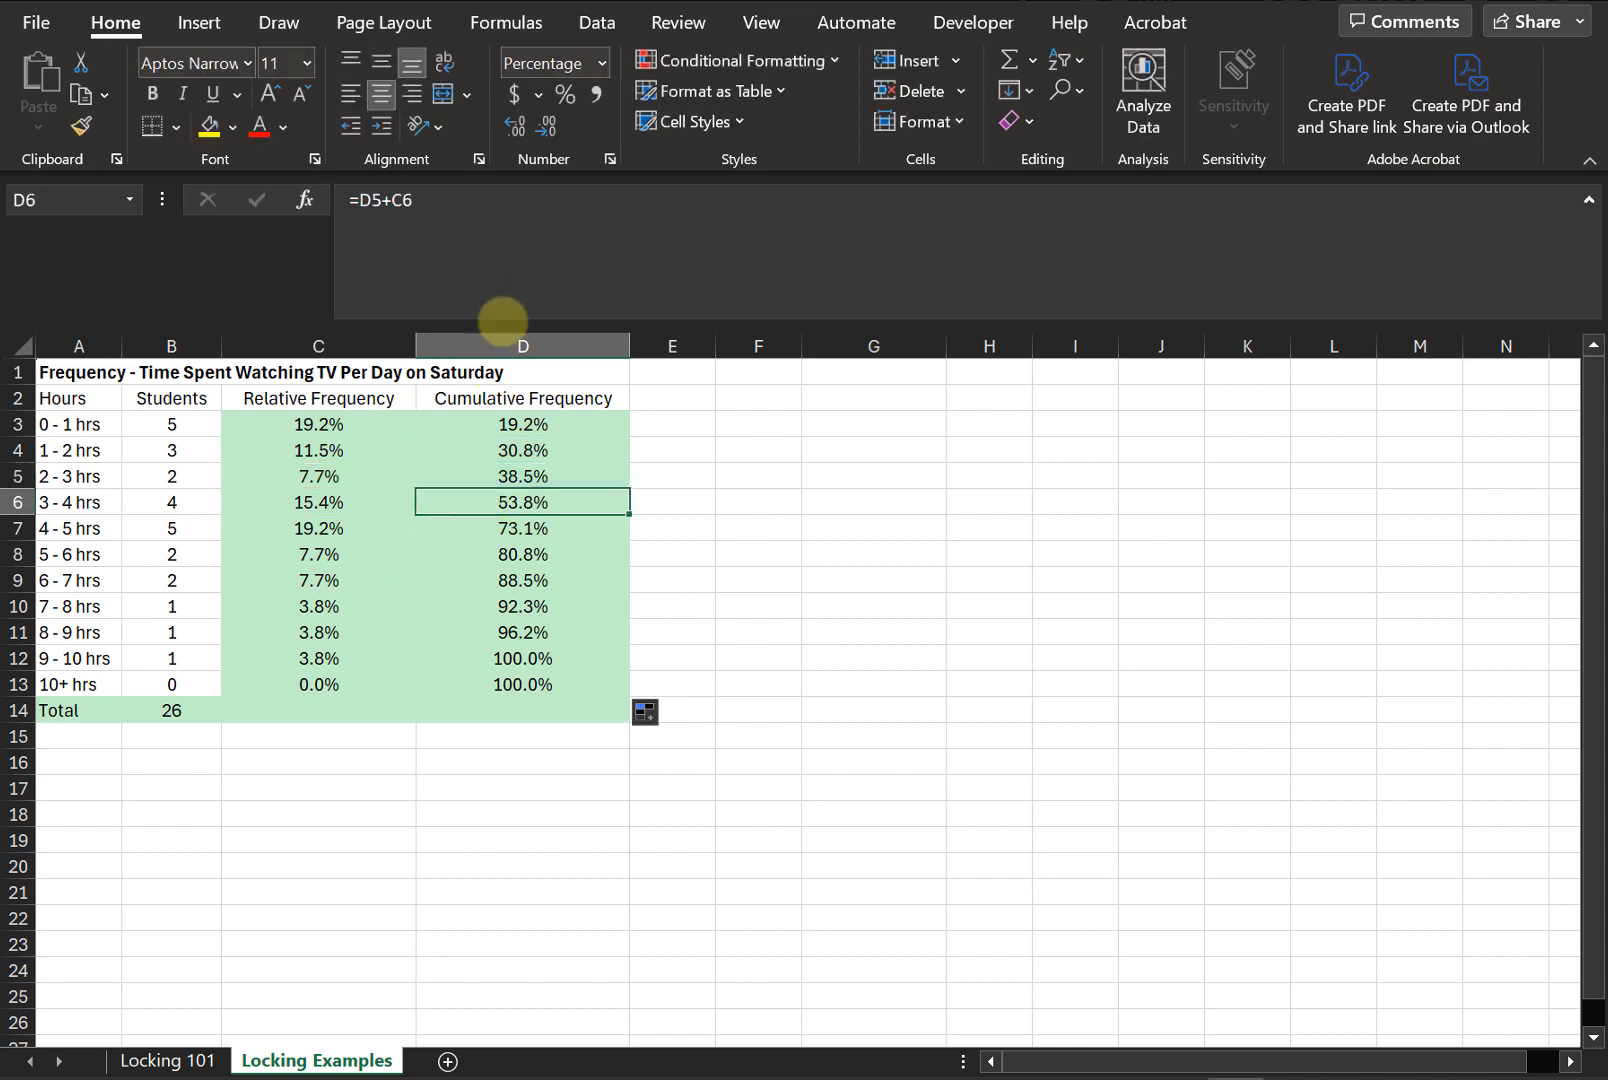
left_click(72, 395)
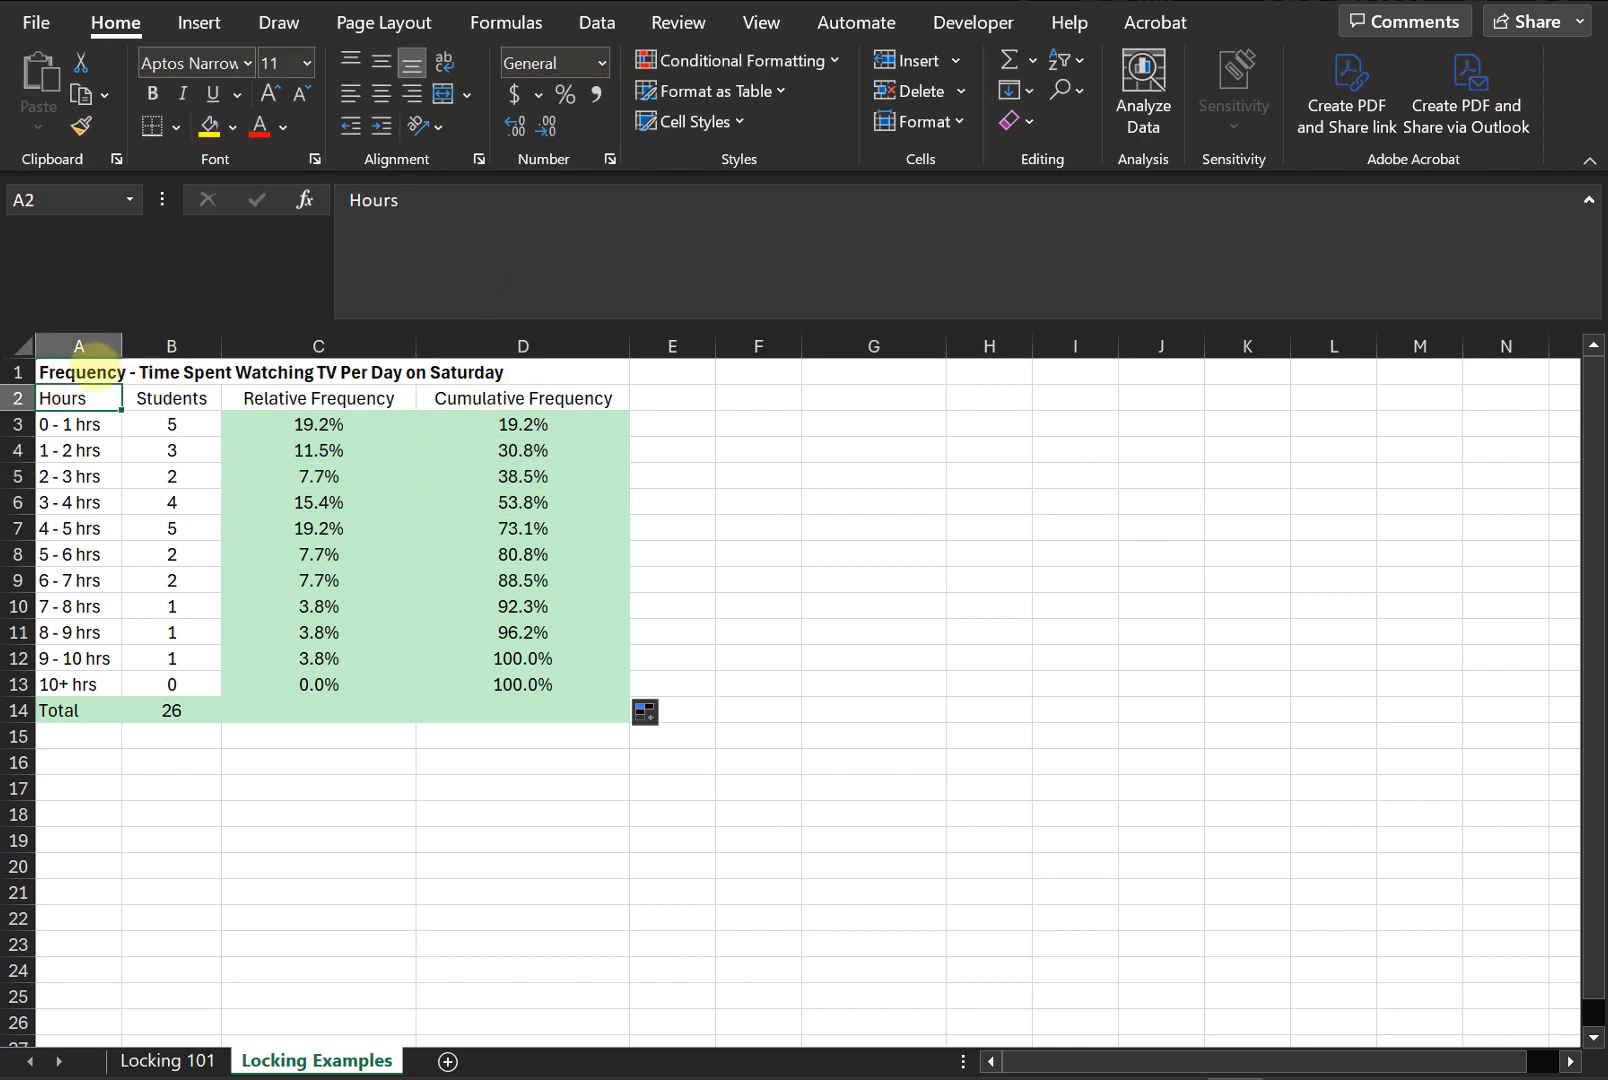
left_click(80, 372)
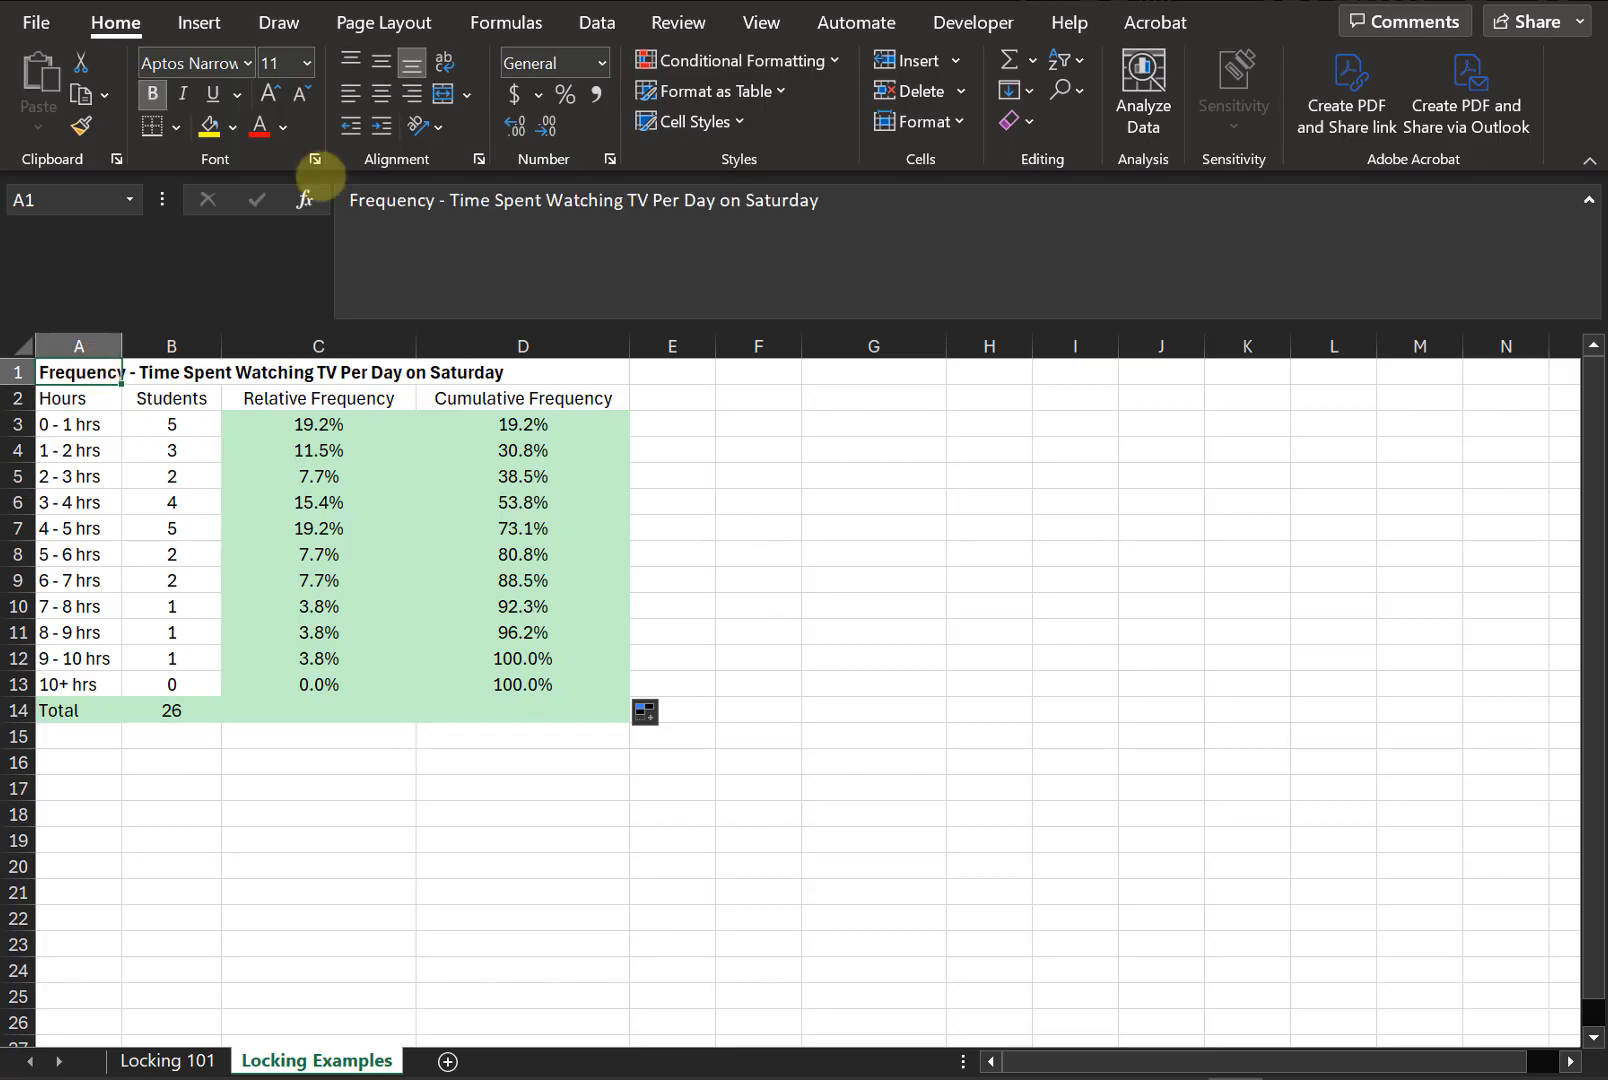